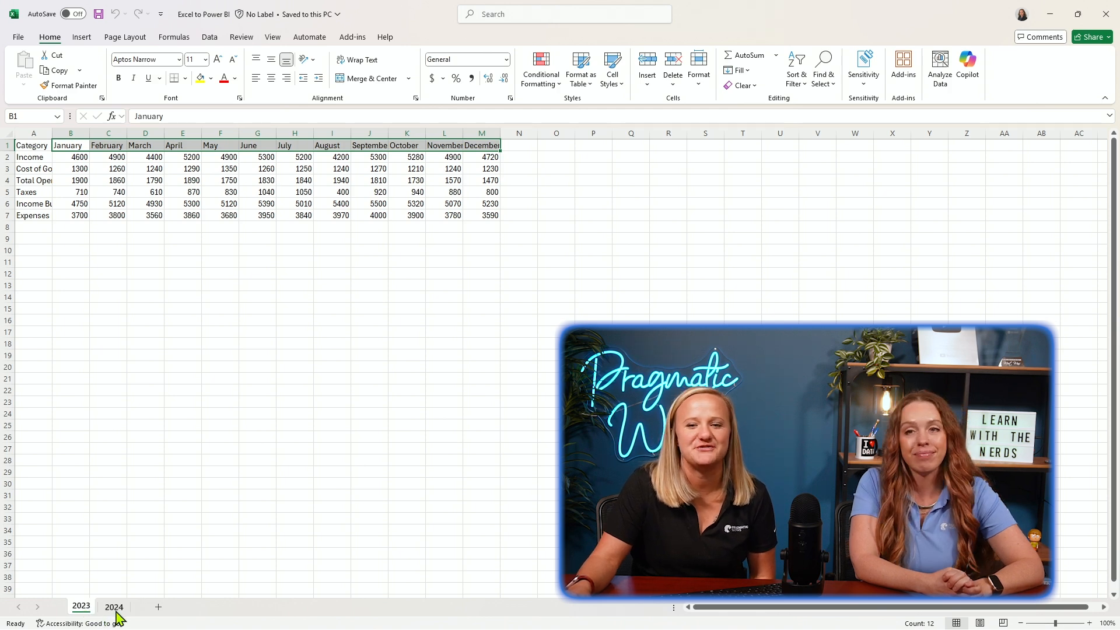
# Review the 2024 sheet and load the 2023 sheet's range A1:M7 into Power Query as a table with headers.
pyautogui.click(115, 608)
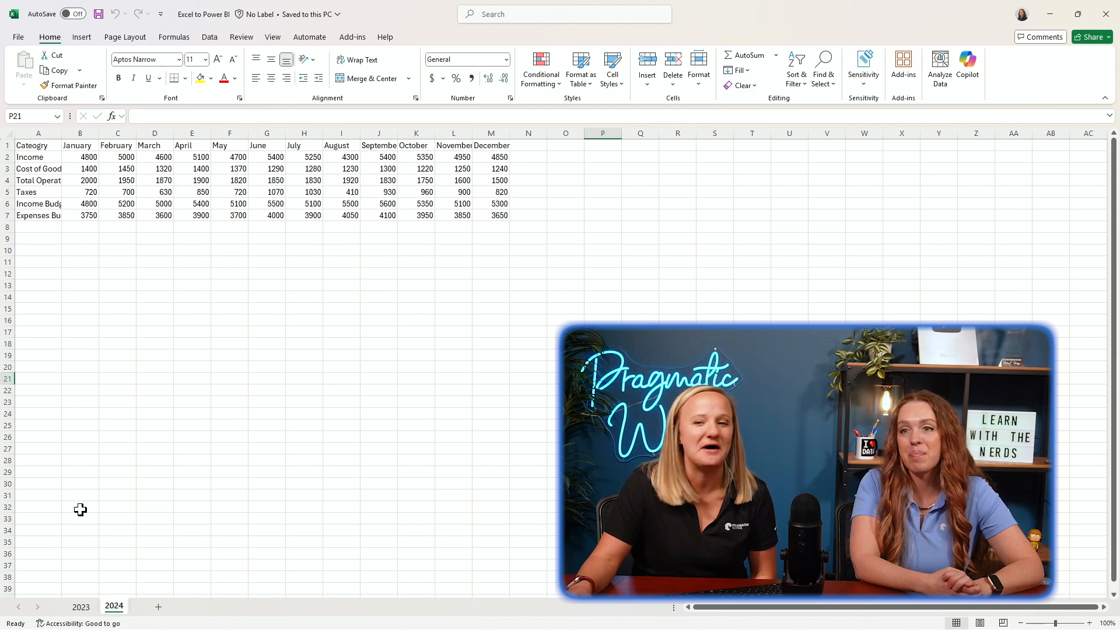
pyautogui.click(81, 607)
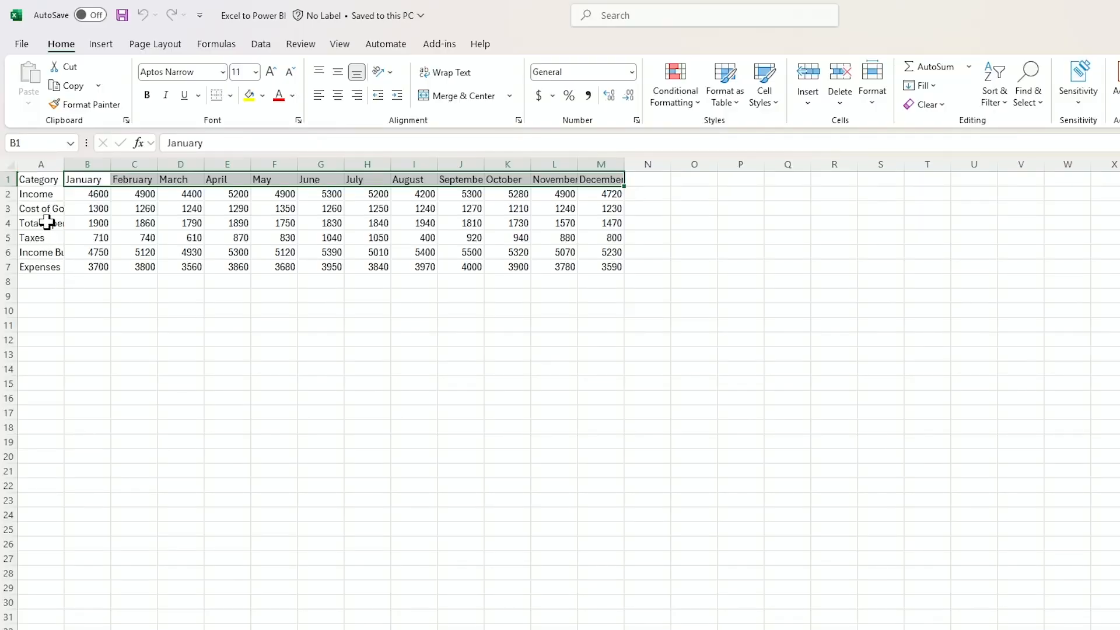
pyautogui.click(38, 181)
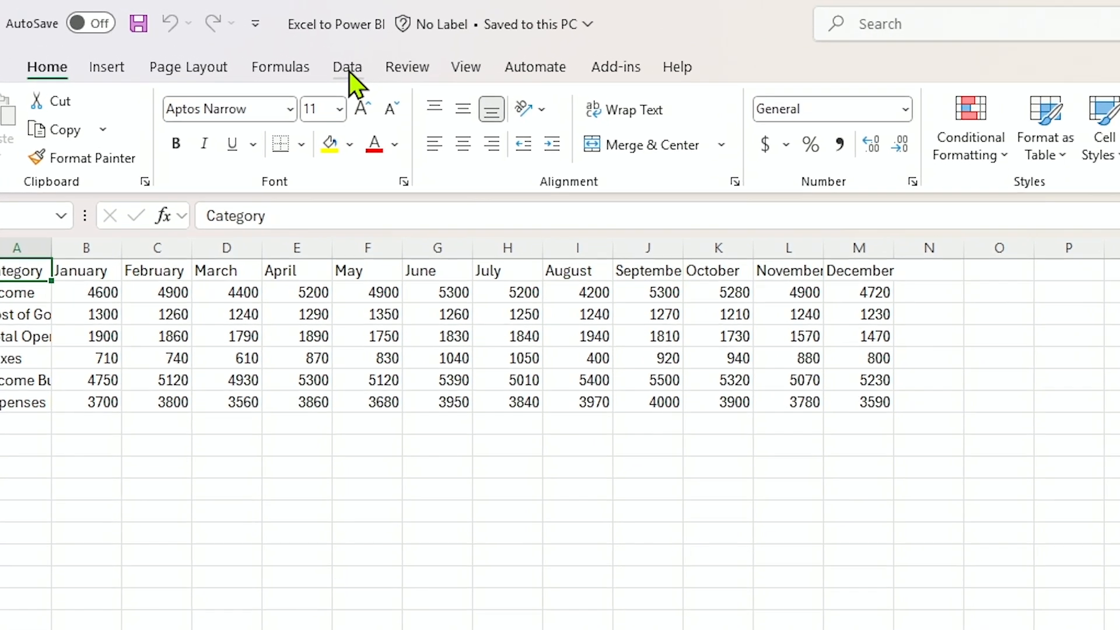
pyautogui.click(349, 68)
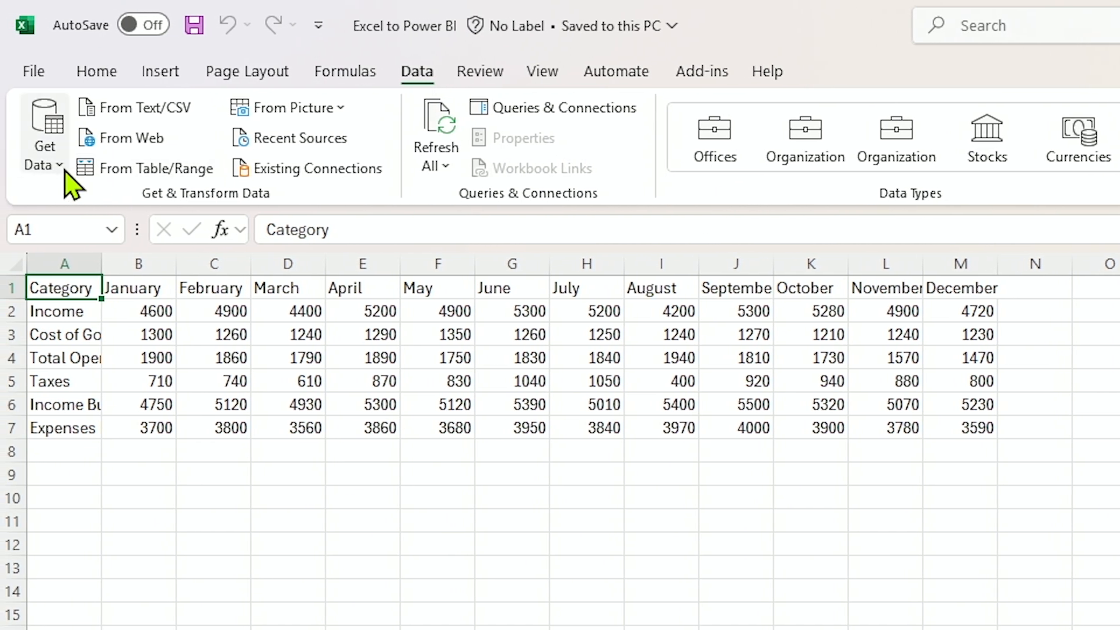
pyautogui.click(54, 166)
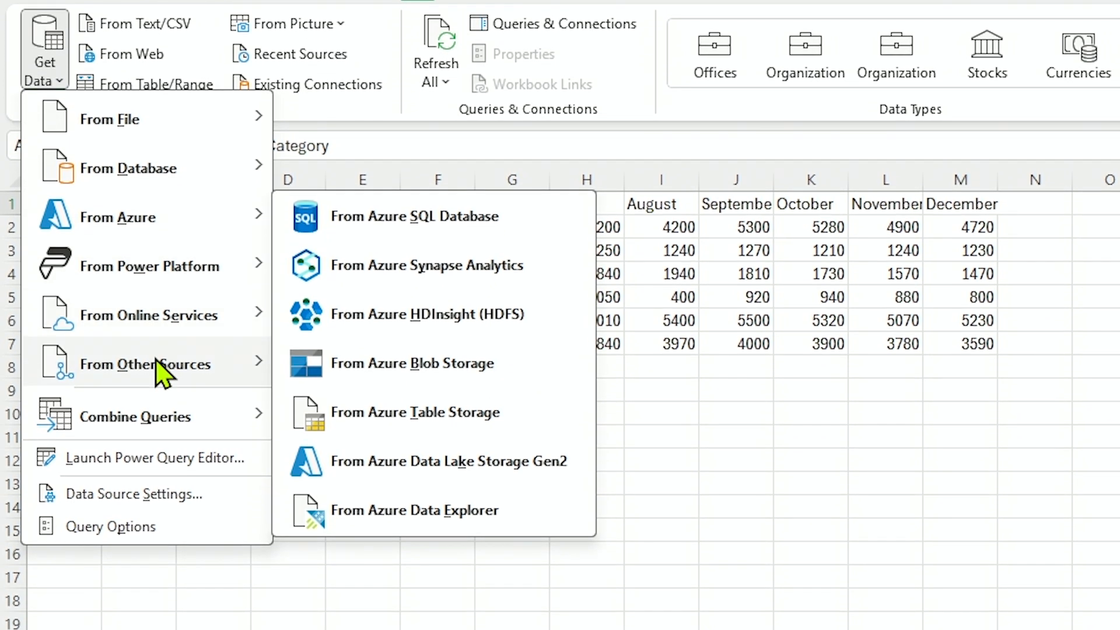
pyautogui.moveTo(158, 366)
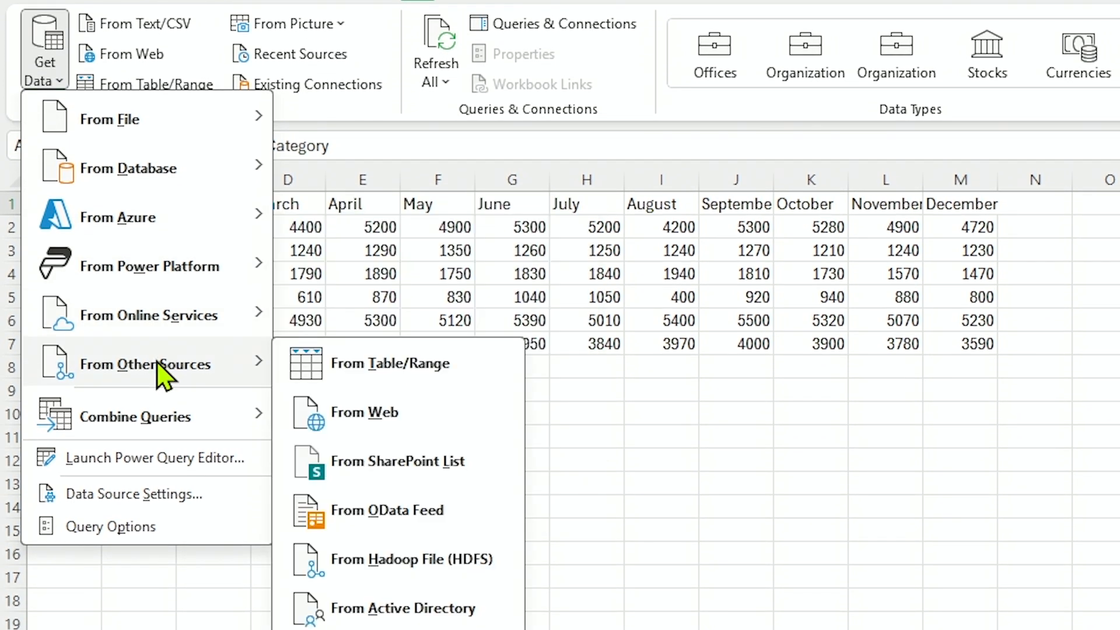
pyautogui.click(339, 373)
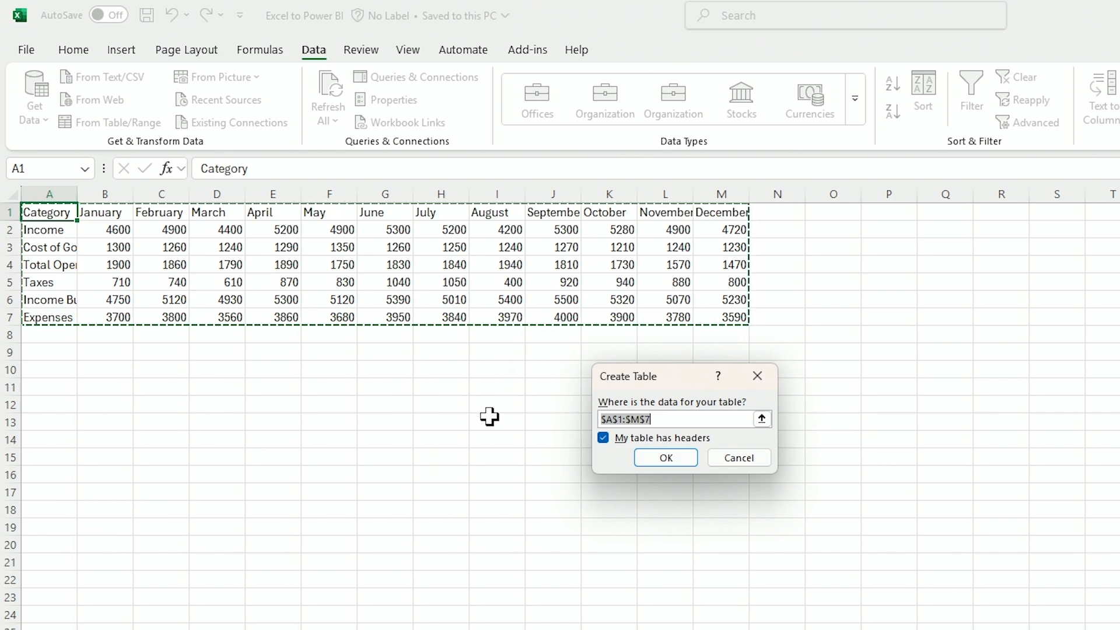
pyautogui.click(655, 460)
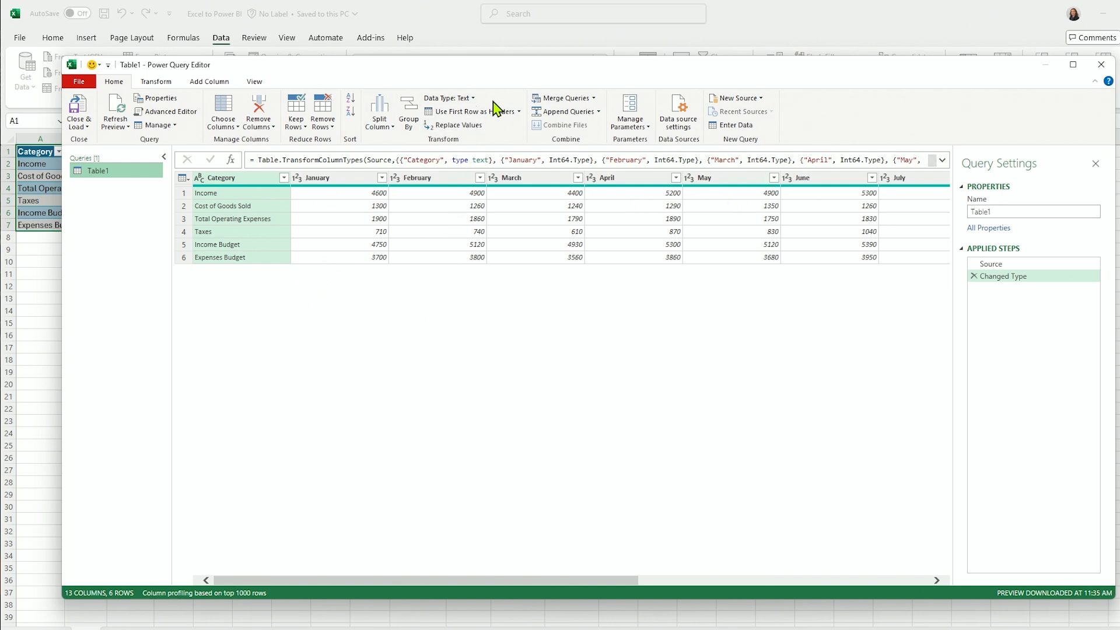
# Maximize the Power Query Editor window and rename the Table1 query as 2023.
pyautogui.moveTo(500, 83); pyautogui.dragTo(488, 78)
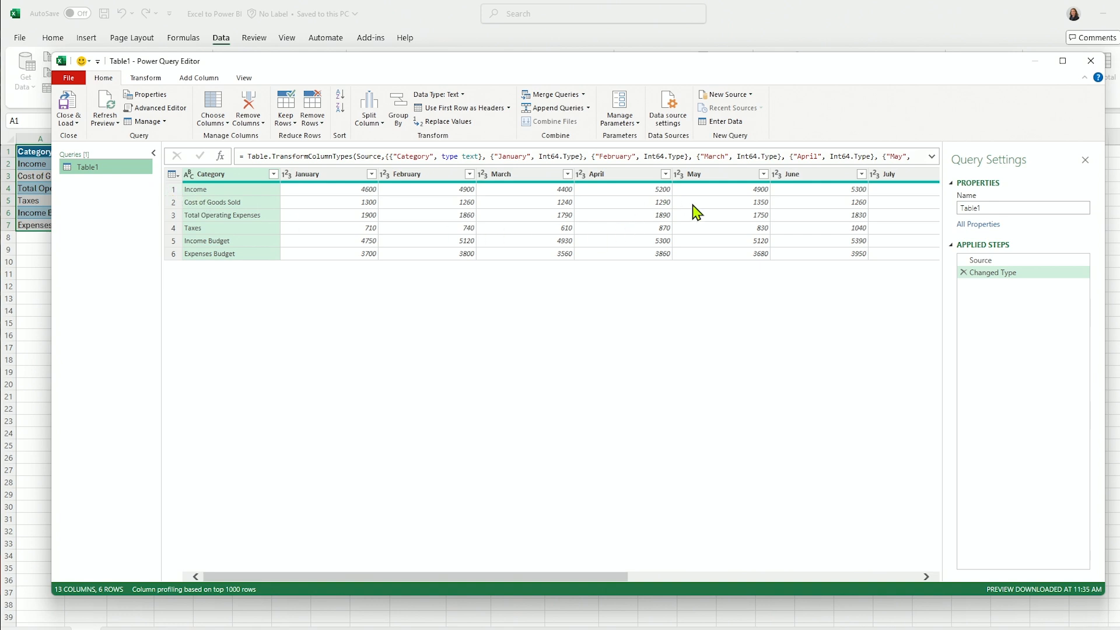
pyautogui.click(1063, 66)
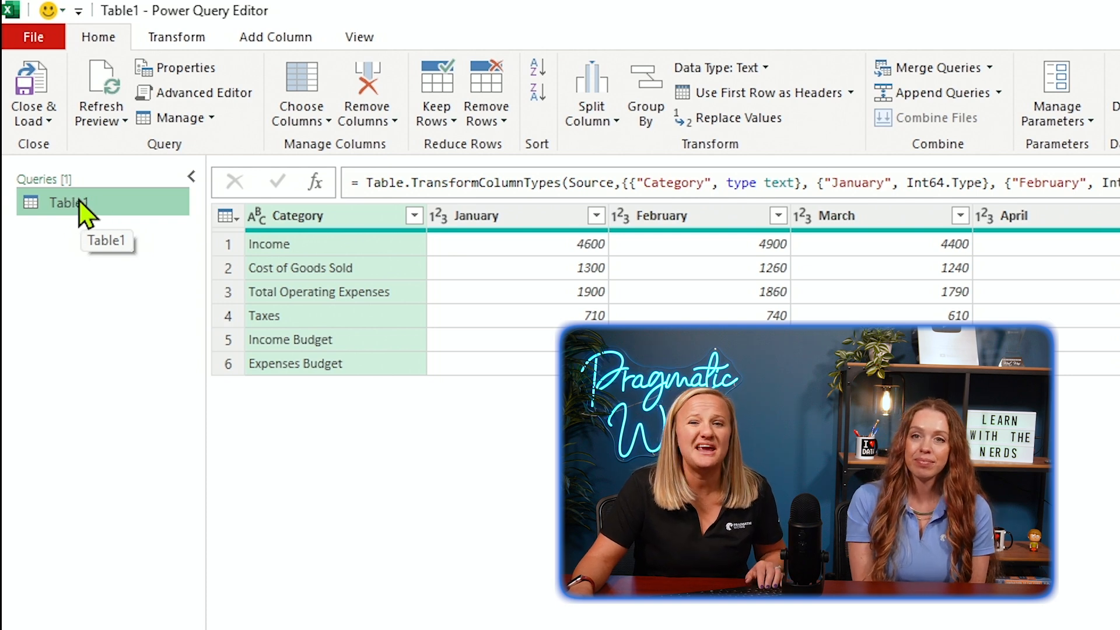
pyautogui.doubleClick(82, 206)
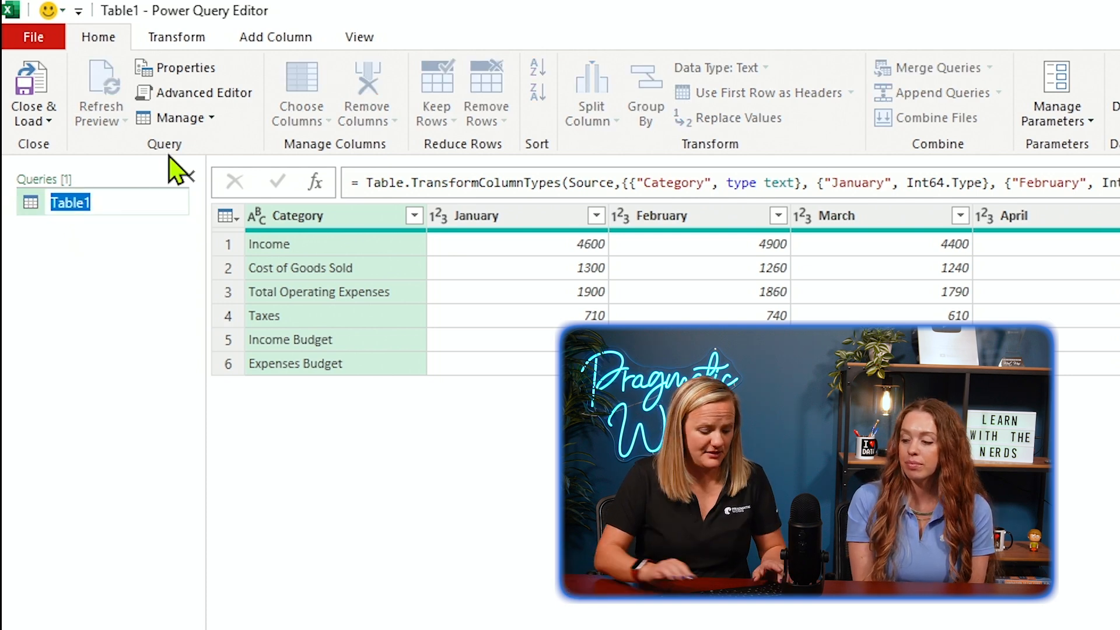
pyautogui.write('2023')
pyautogui.press('Return')
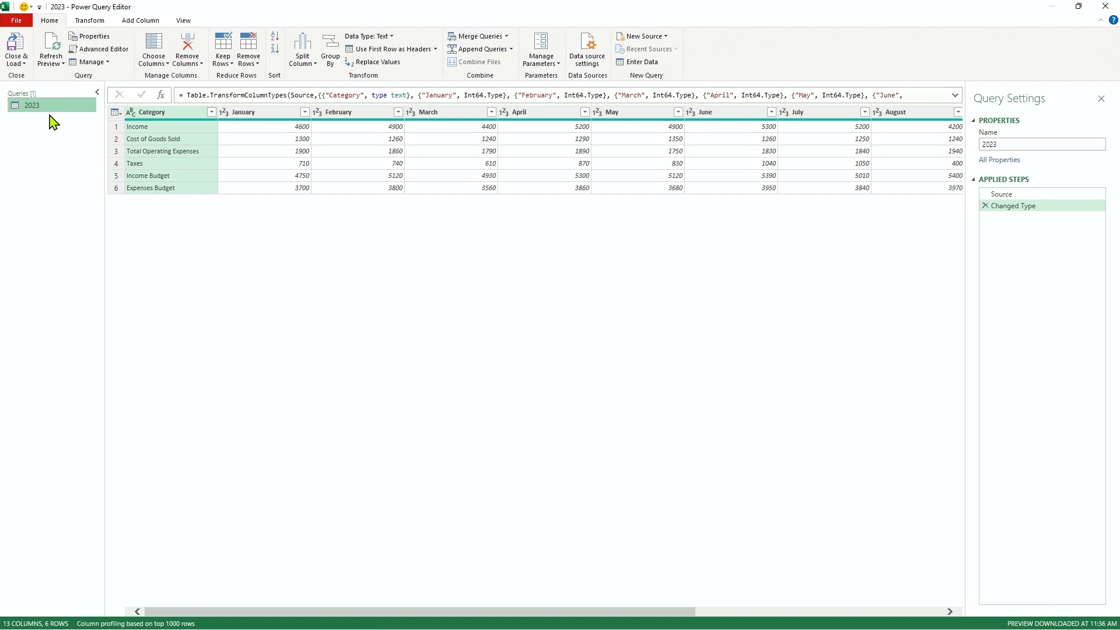
pyautogui.moveTo(41, 110); pyautogui.dragTo(31, 124)
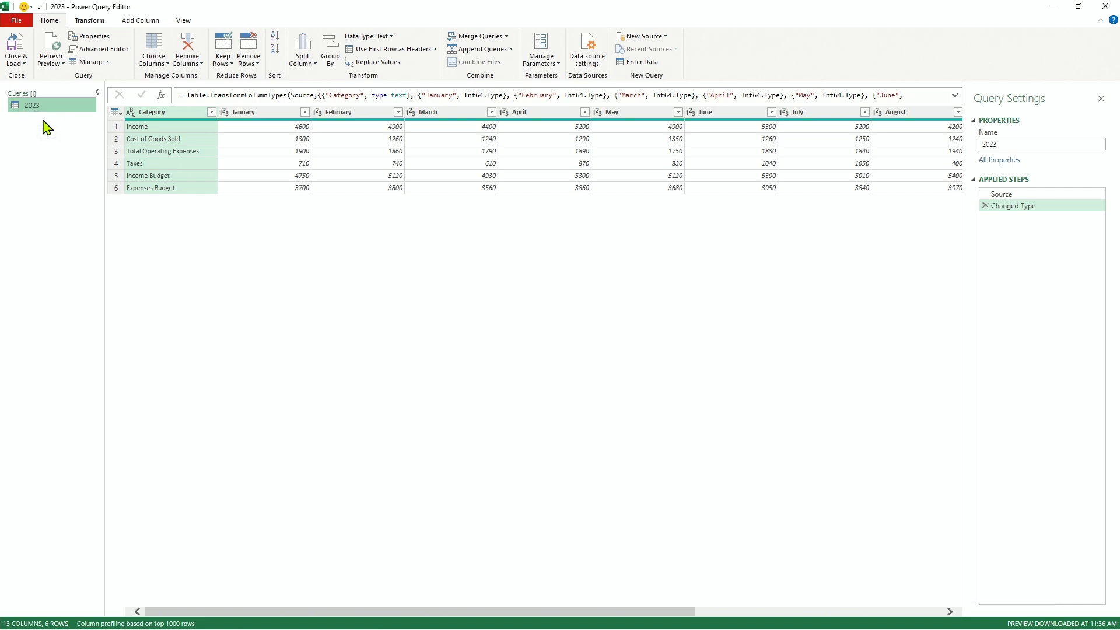
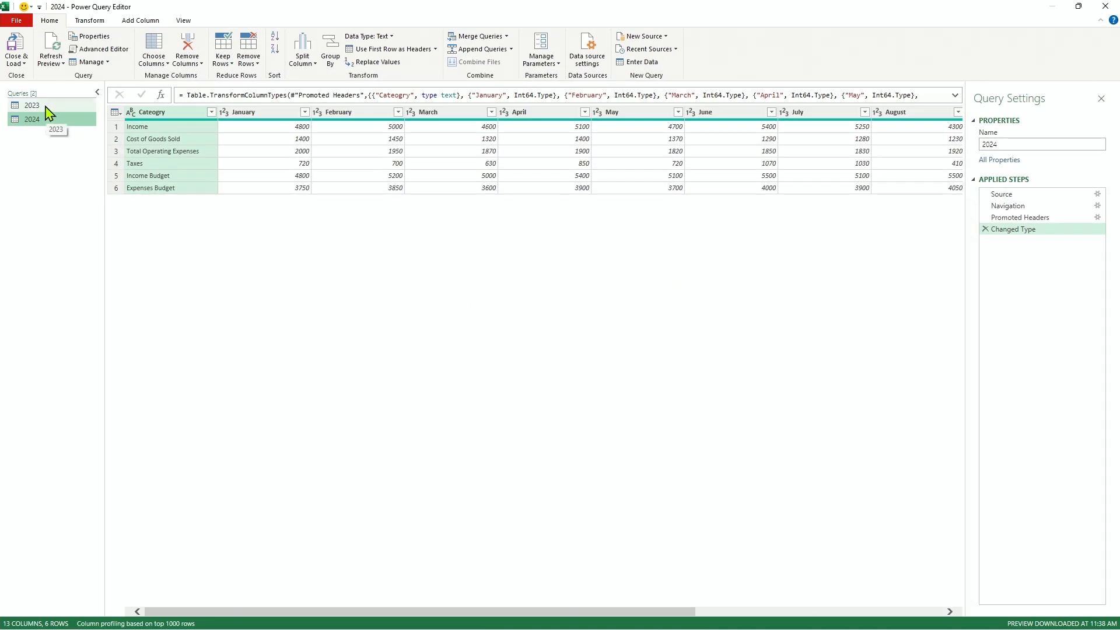
# Compare the 2023 and 2024 queries, and unpivot all columns other than Category in the 2023 query.
pyautogui.click(49, 111)
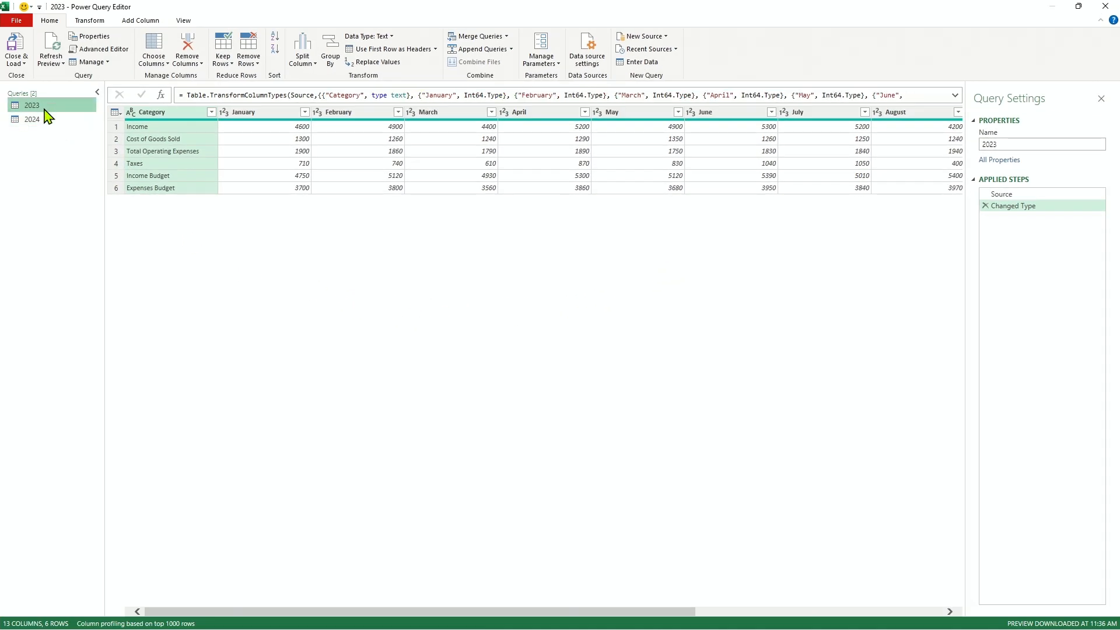
pyautogui.click(48, 122)
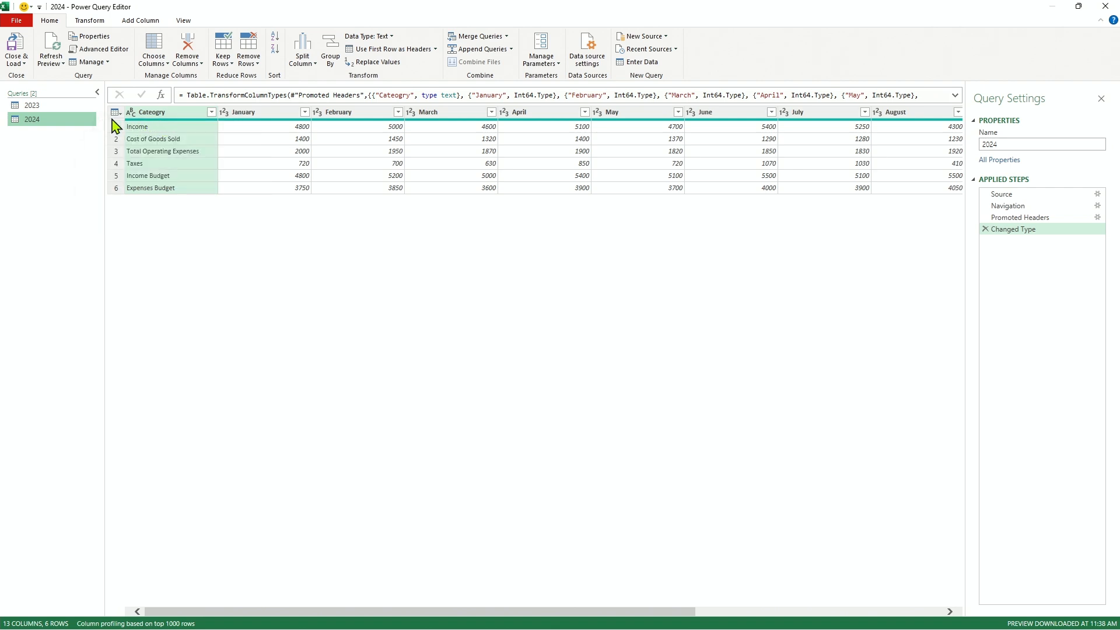
pyautogui.click(49, 107)
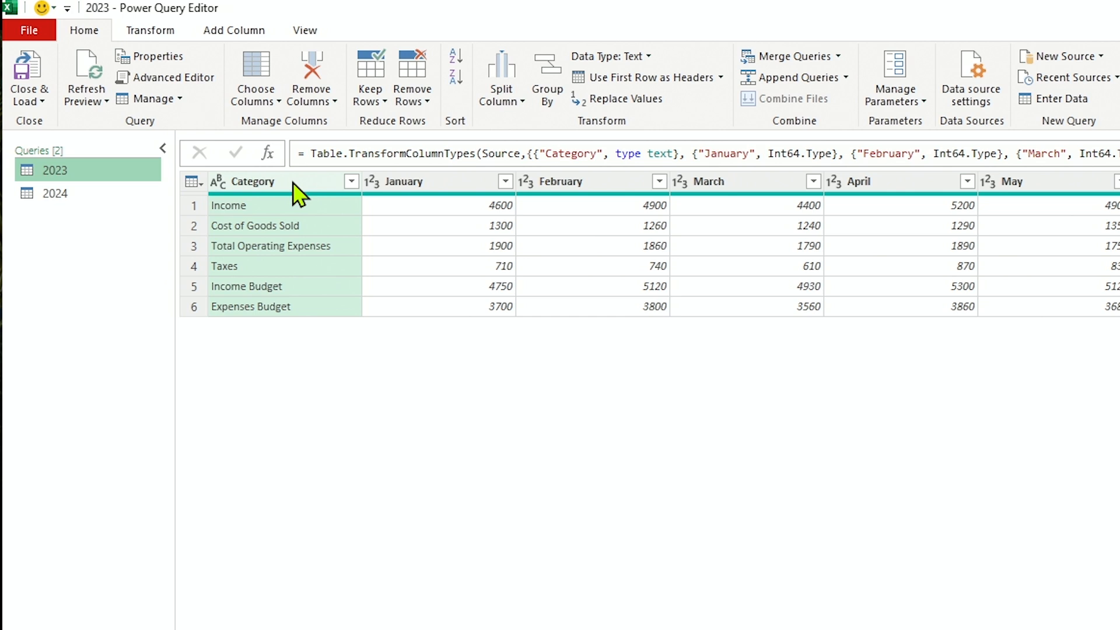
pyautogui.rightClick(293, 186)
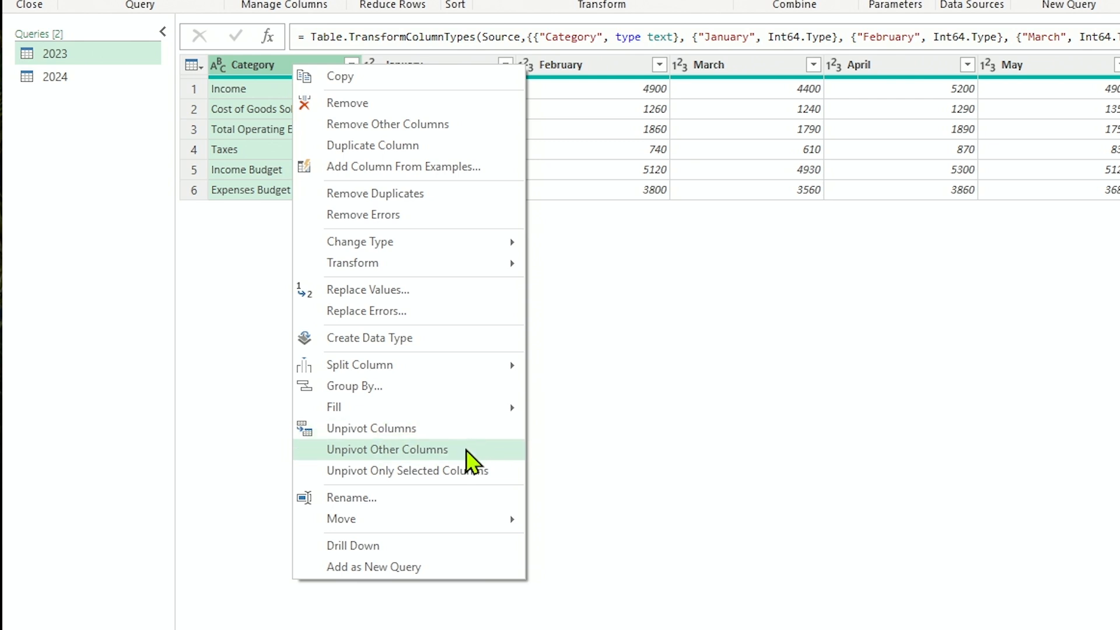
pyautogui.click(424, 452)
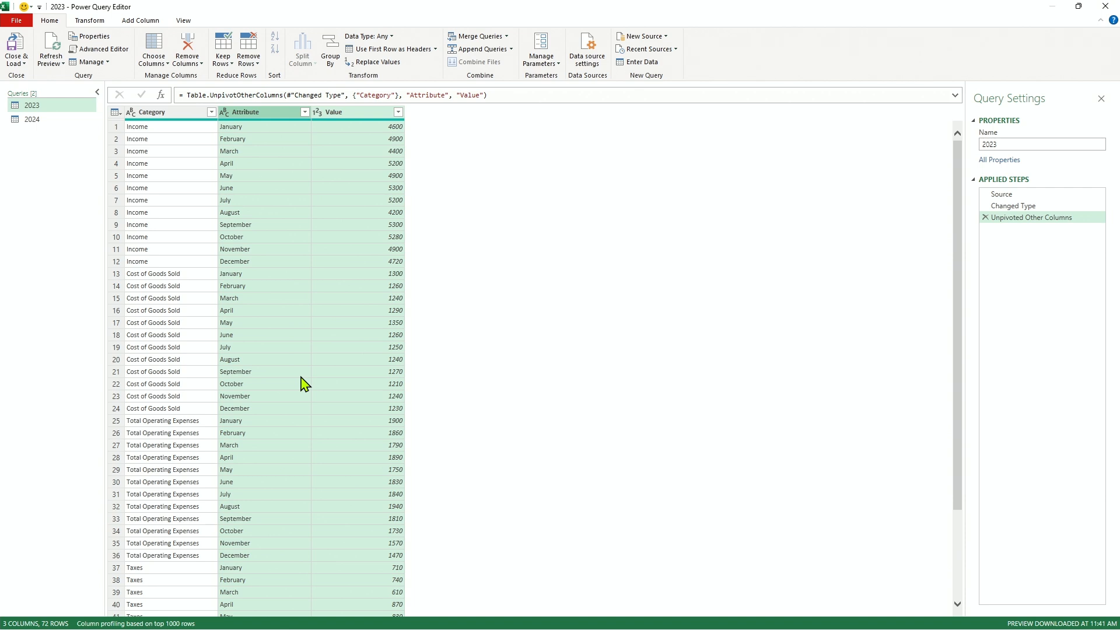
# In the 2024 query, unpivot all the month columns by applying Unpivot Other Columns to the first column.
pyautogui.click(38, 122)
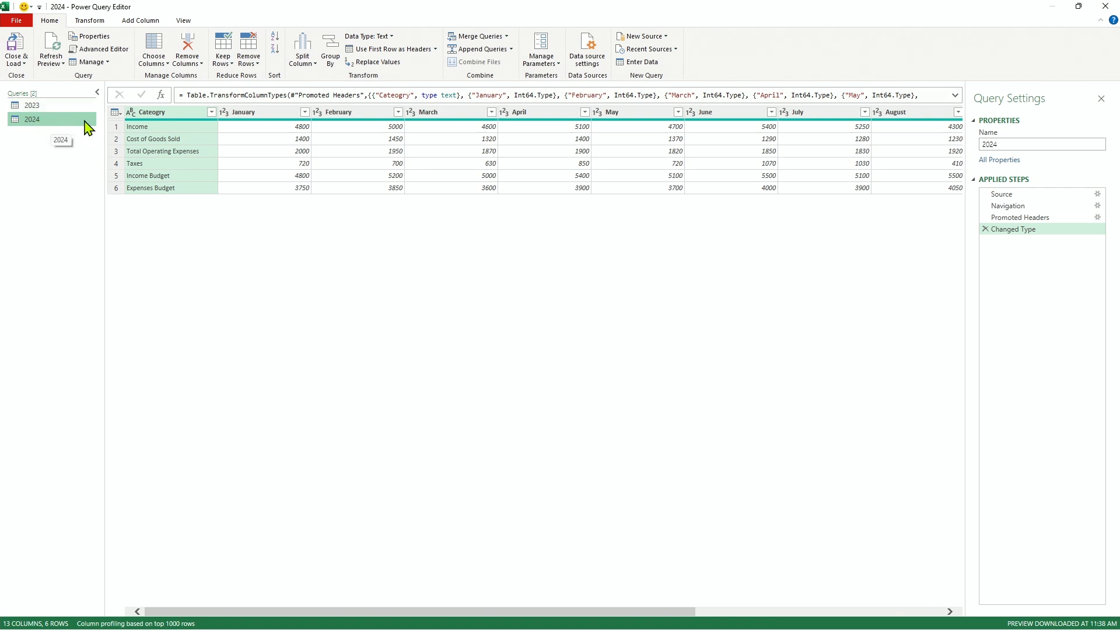
pyautogui.rightClick(168, 118)
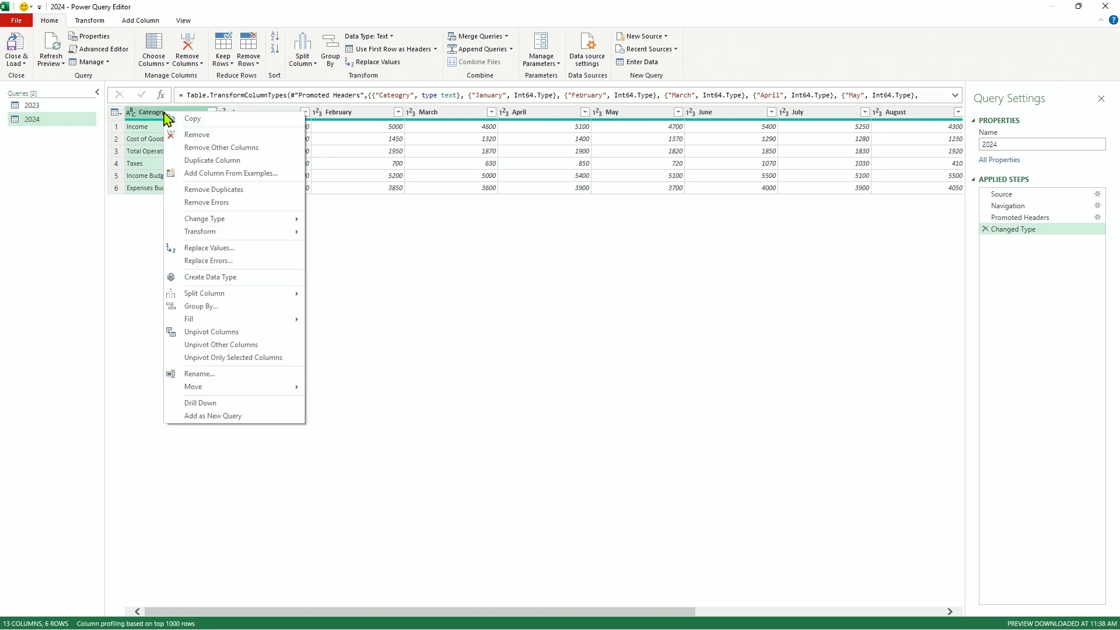
pyautogui.click(221, 347)
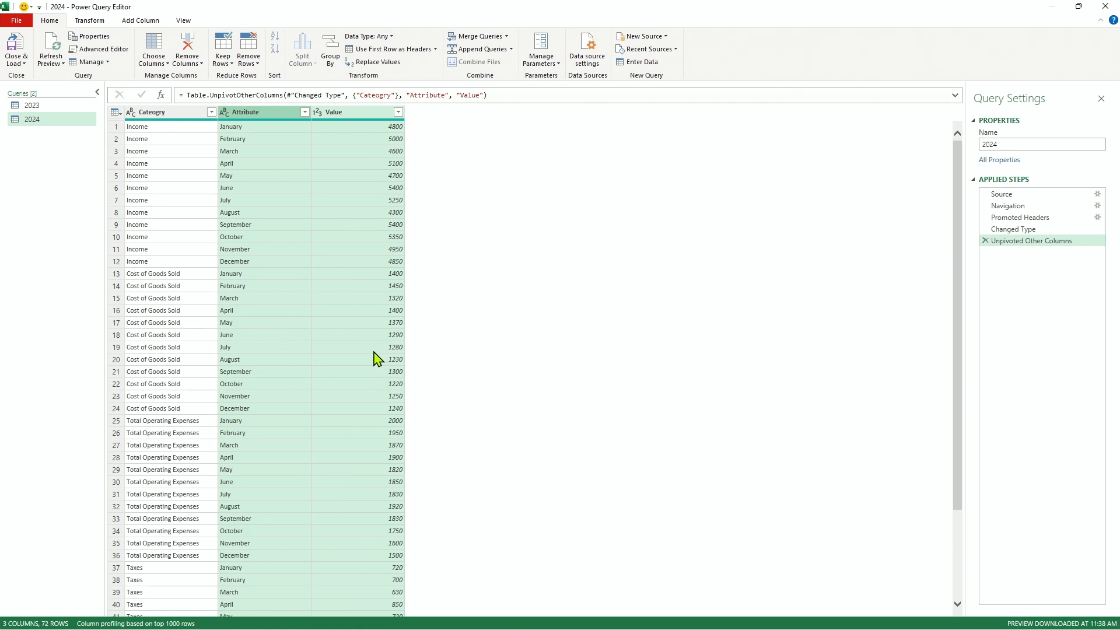
# Add a custom column named Year with the formula = 2023 to the 2023 query.
pyautogui.click(32, 106)
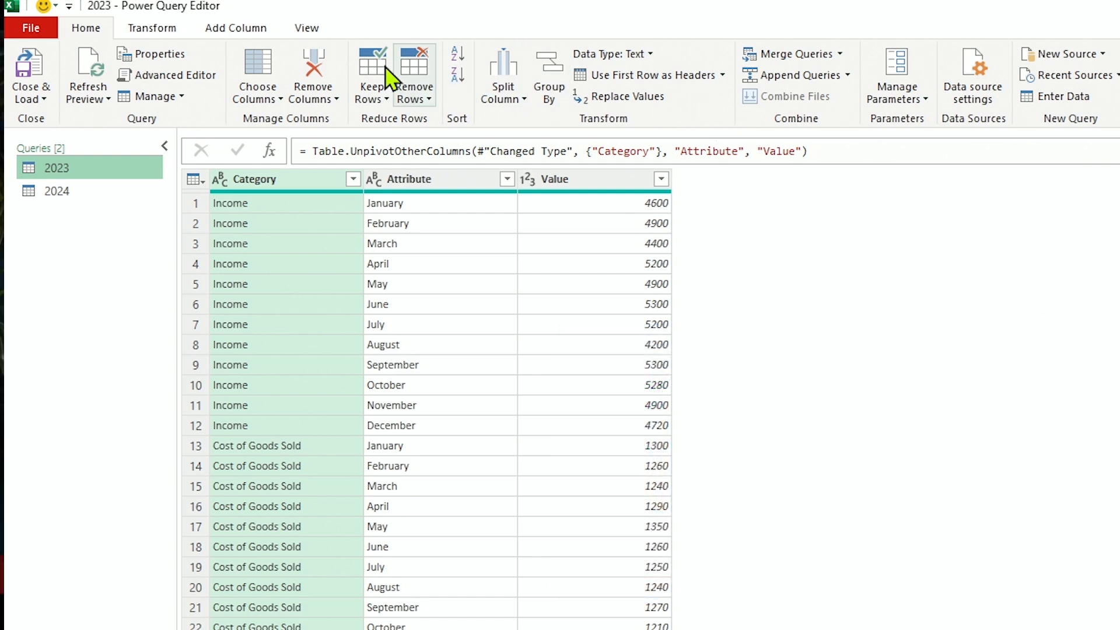
pyautogui.click(251, 34)
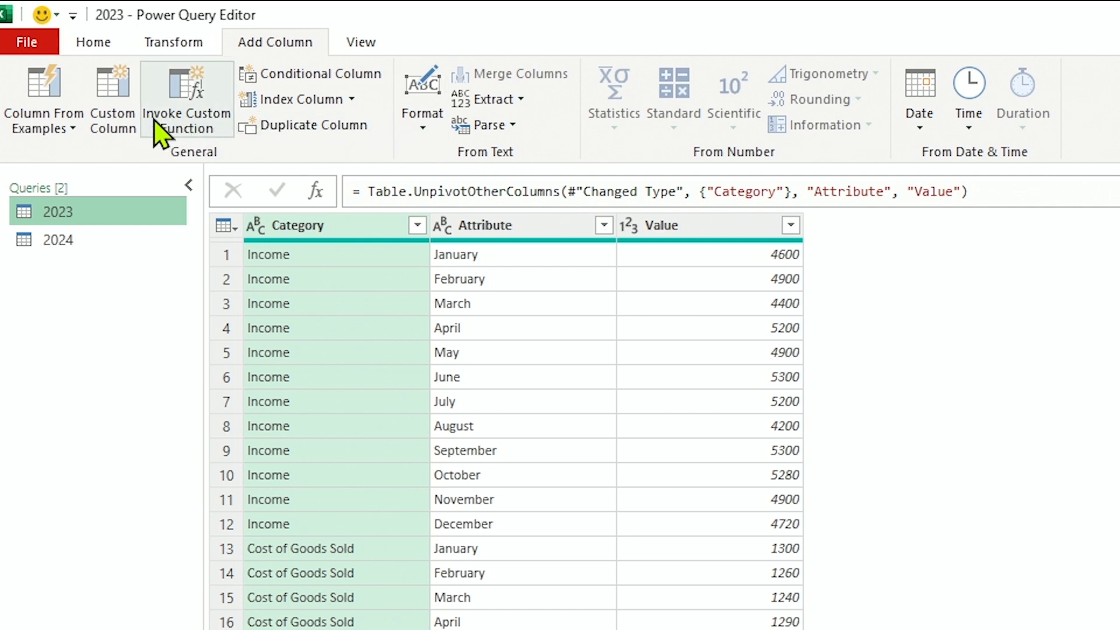
pyautogui.click(121, 116)
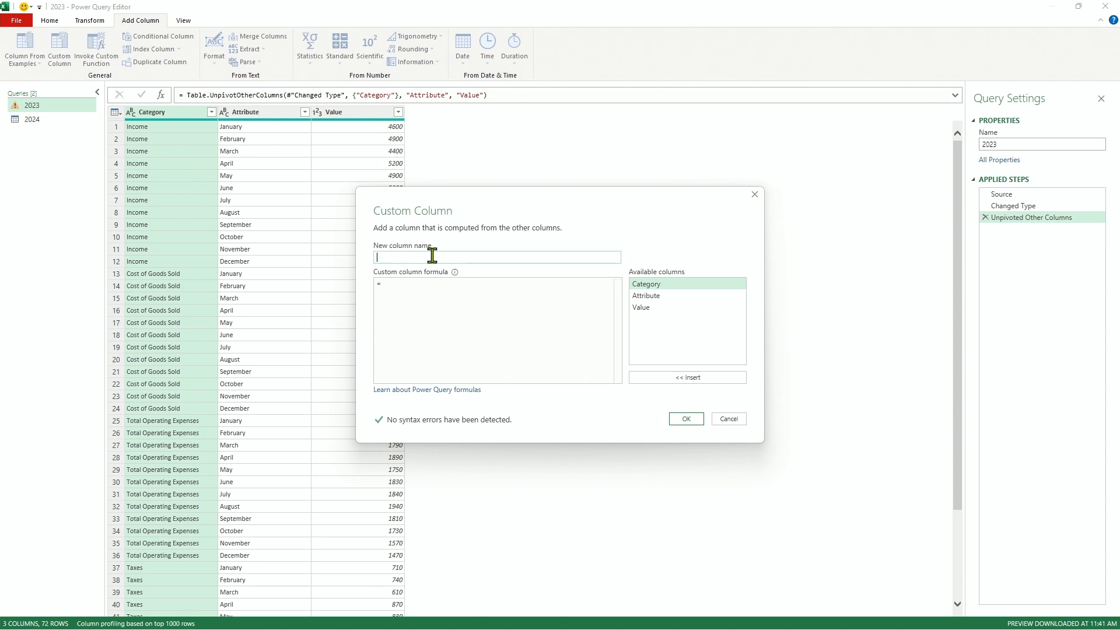
pyautogui.write('Year')
pyautogui.click(431, 308)
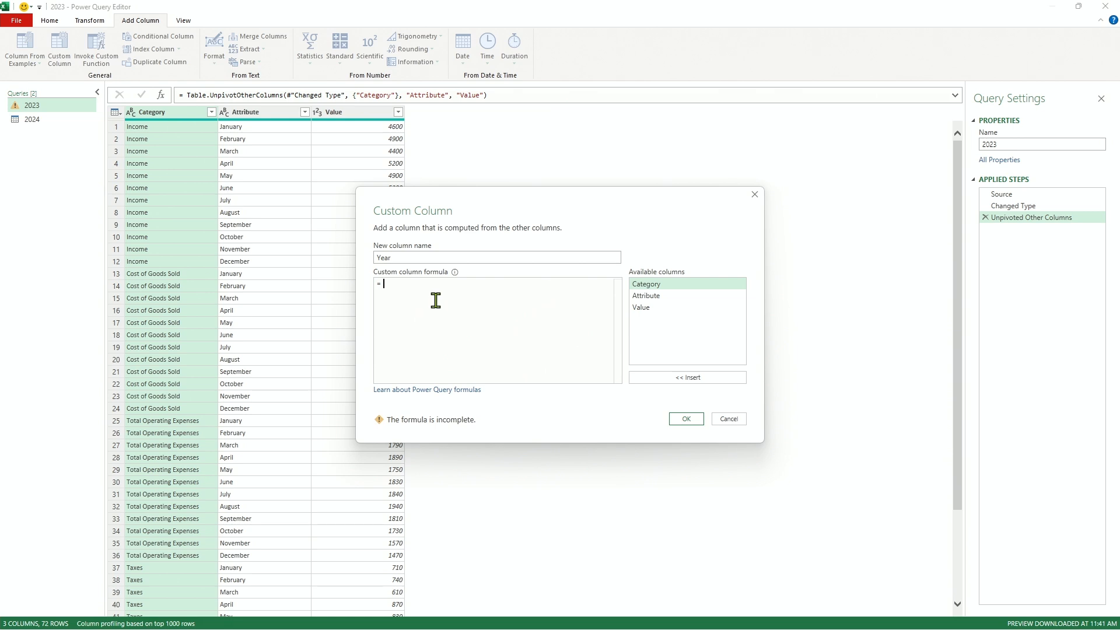
pyautogui.write('2023')
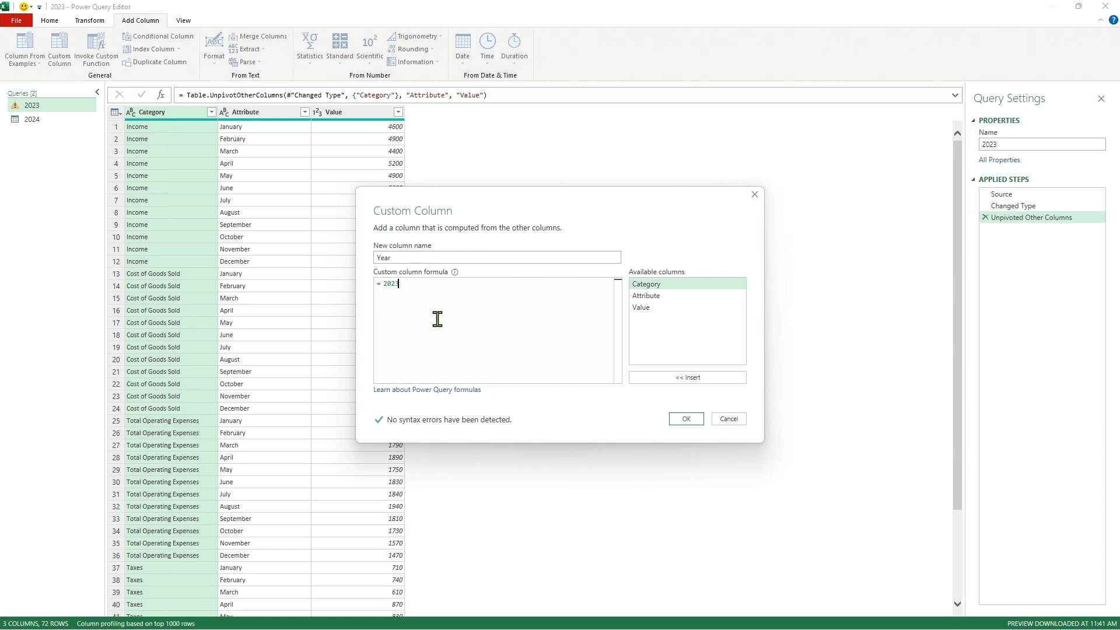
pyautogui.click(687, 420)
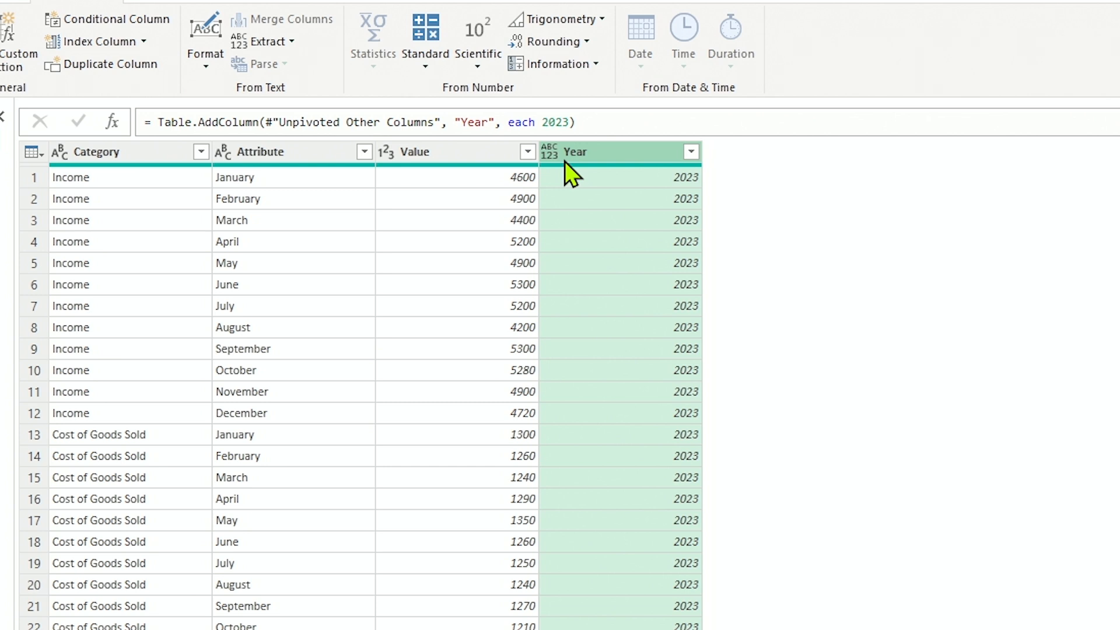
# Set the 2023 query's Year column to Whole Number and its Value column to Currency.
pyautogui.click(548, 160)
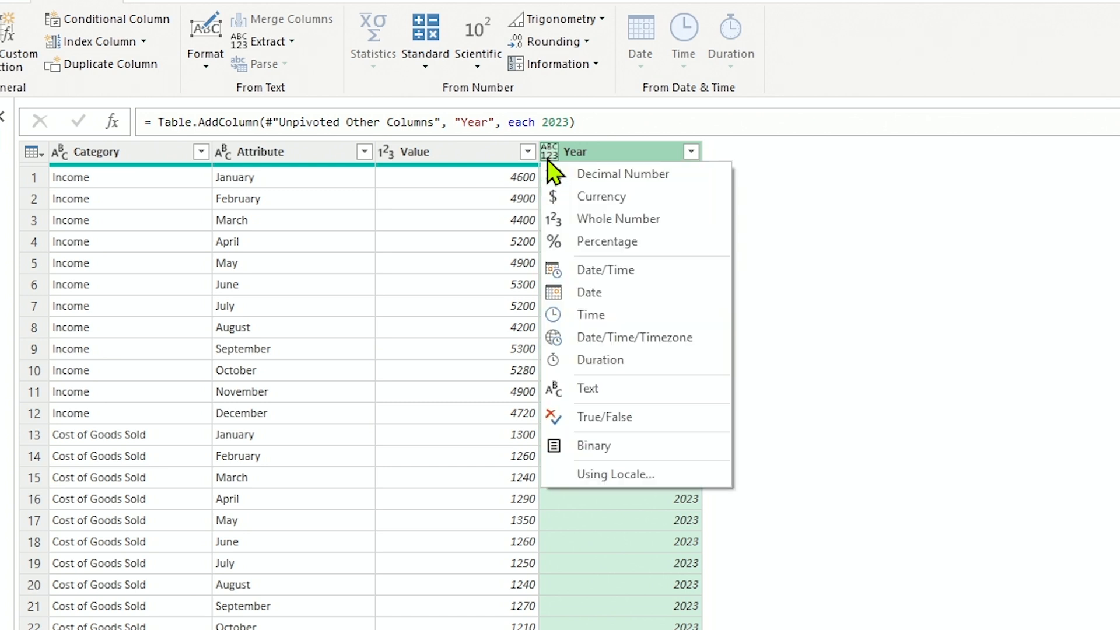
pyautogui.click(571, 218)
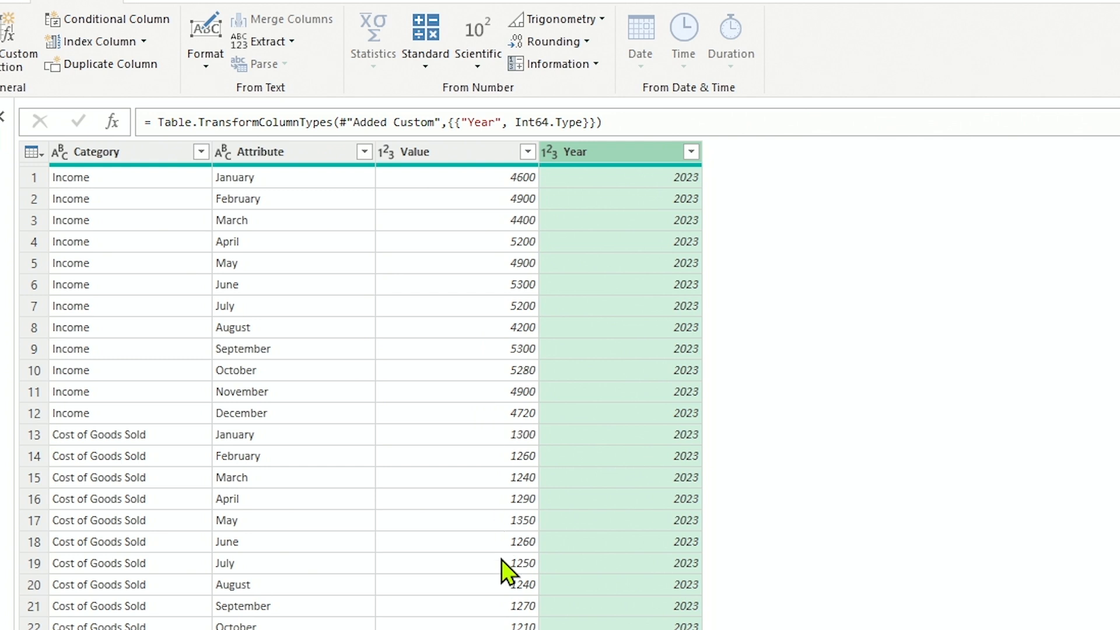
pyautogui.click(386, 151)
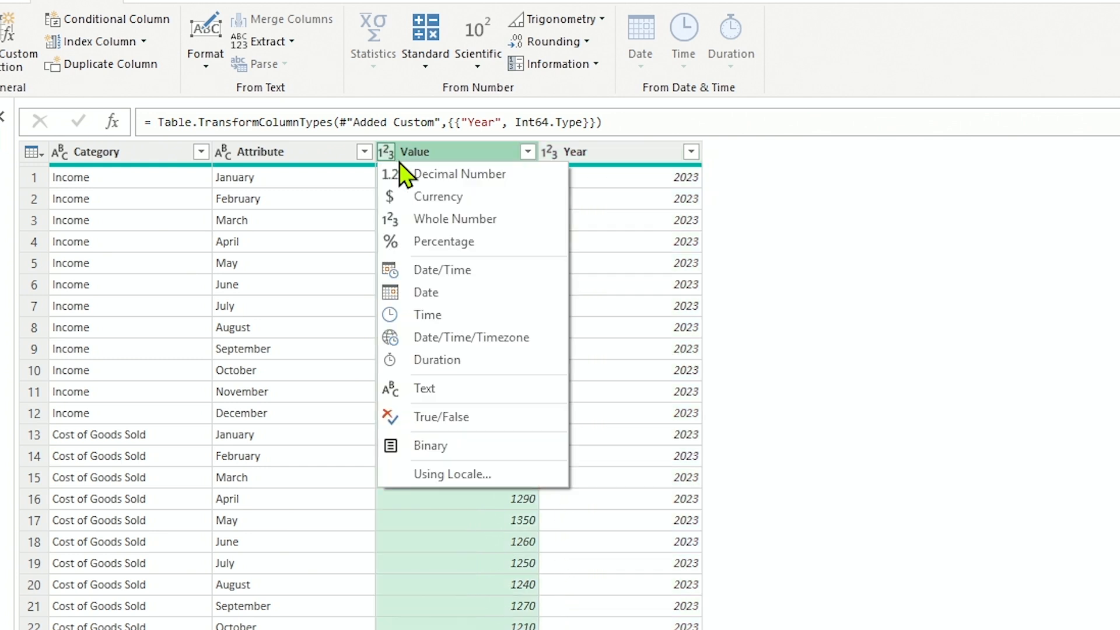
pyautogui.click(441, 194)
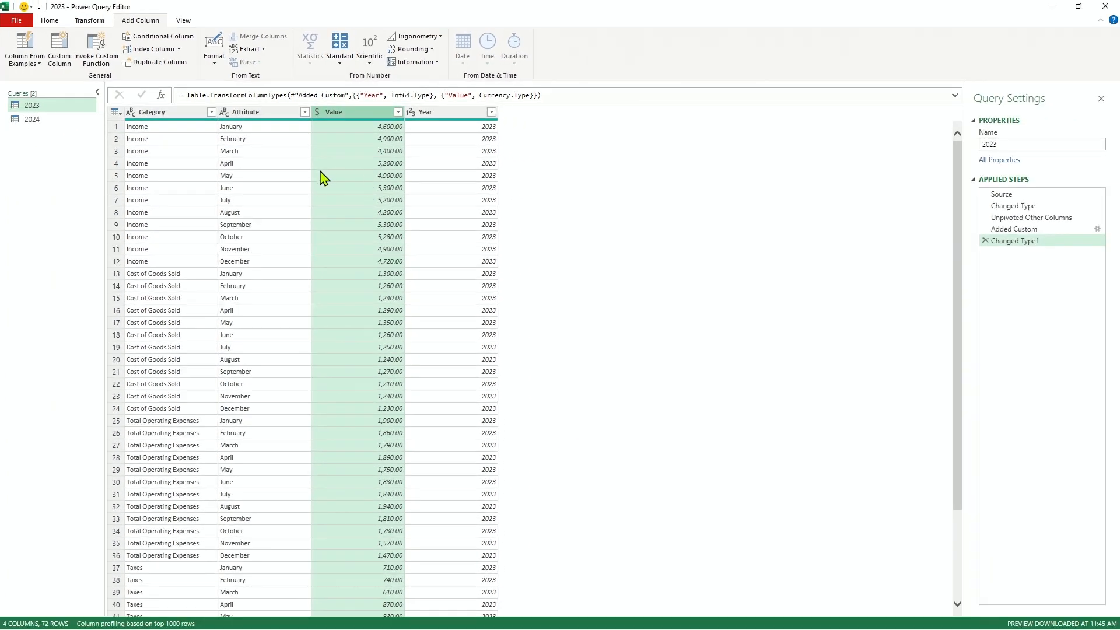
# Add a custom column named Year with the formula = 2024 to the 2024 query.
pyautogui.click(32, 119)
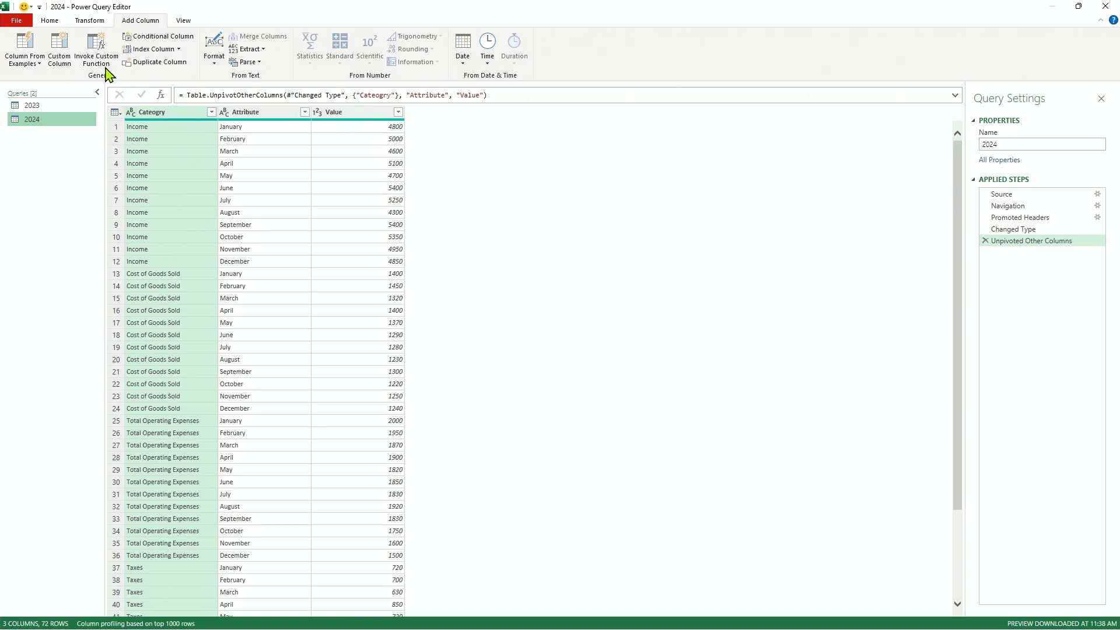
pyautogui.click(59, 53)
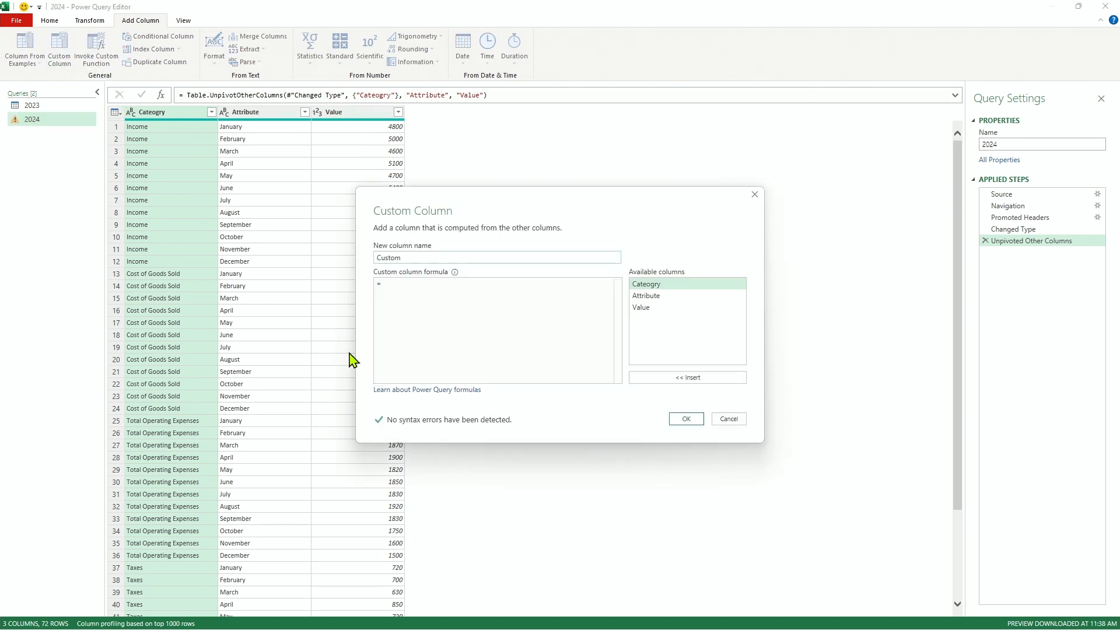
pyautogui.doubleClick(415, 256)
pyautogui.write('Year')
pyautogui.click(441, 300)
pyautogui.write('2024')
pyautogui.click(686, 419)
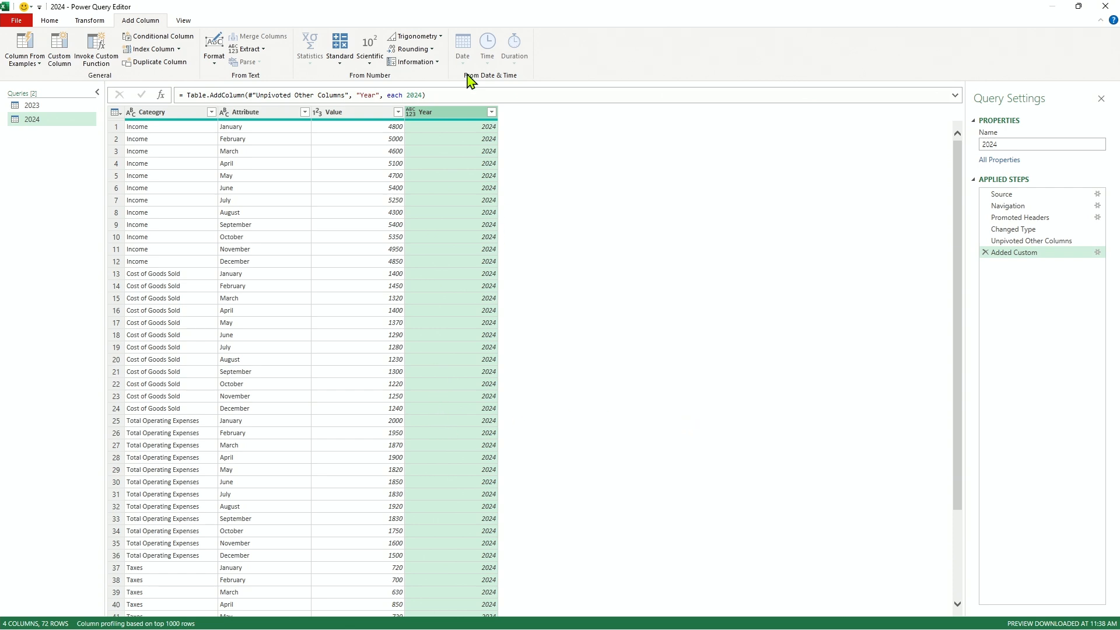
# Set the 2024 query's Year column to Whole Number and its Value column to Currency.
pyautogui.click(410, 112)
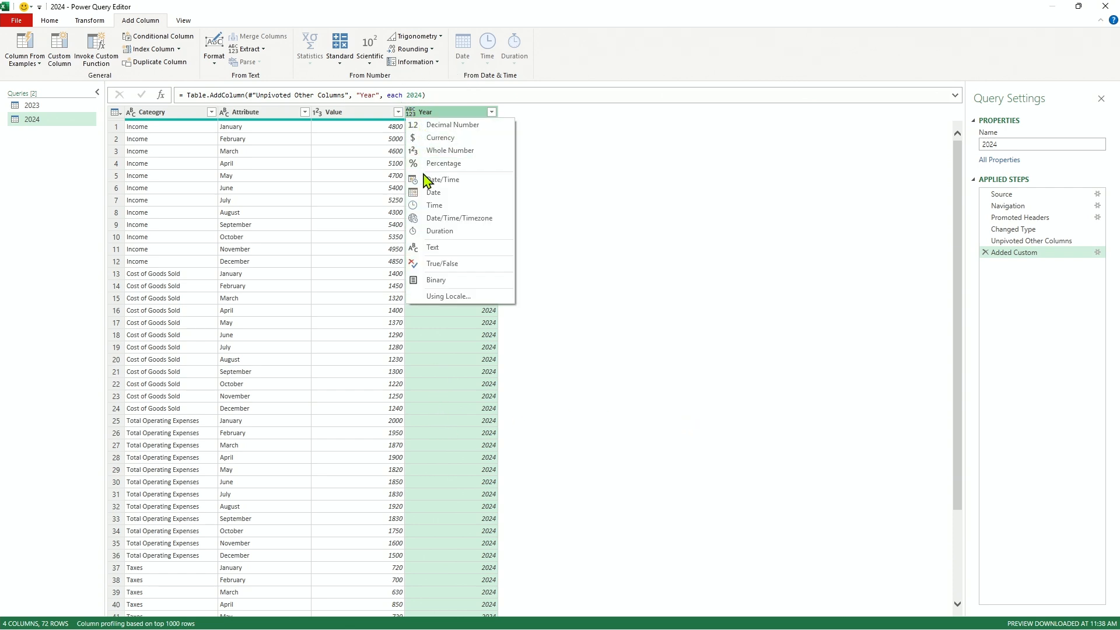
pyautogui.click(430, 151)
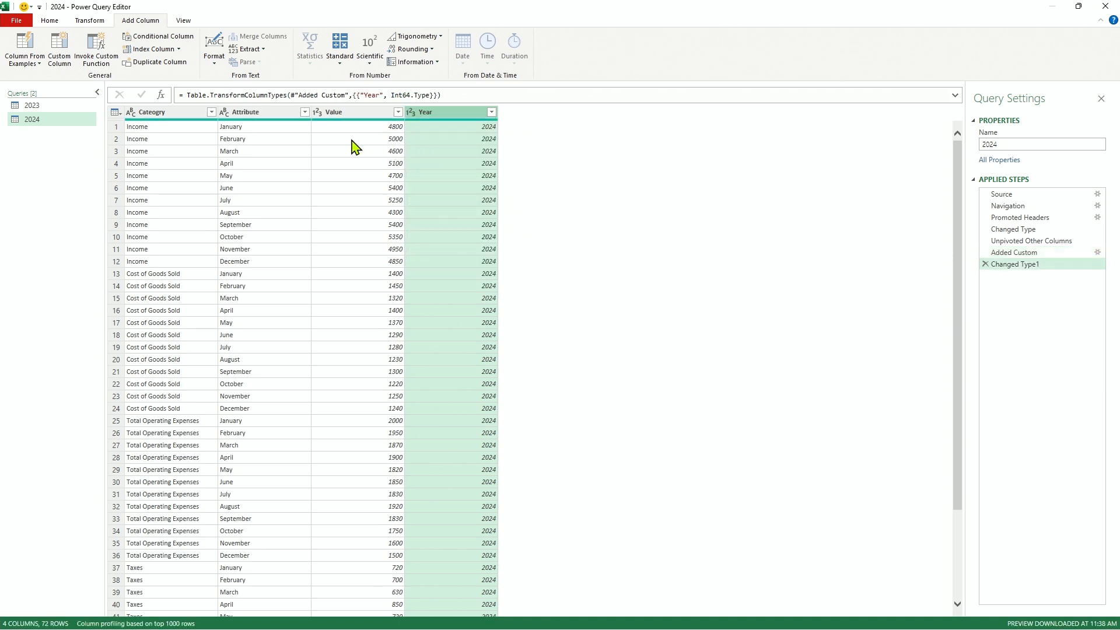
pyautogui.click(316, 111)
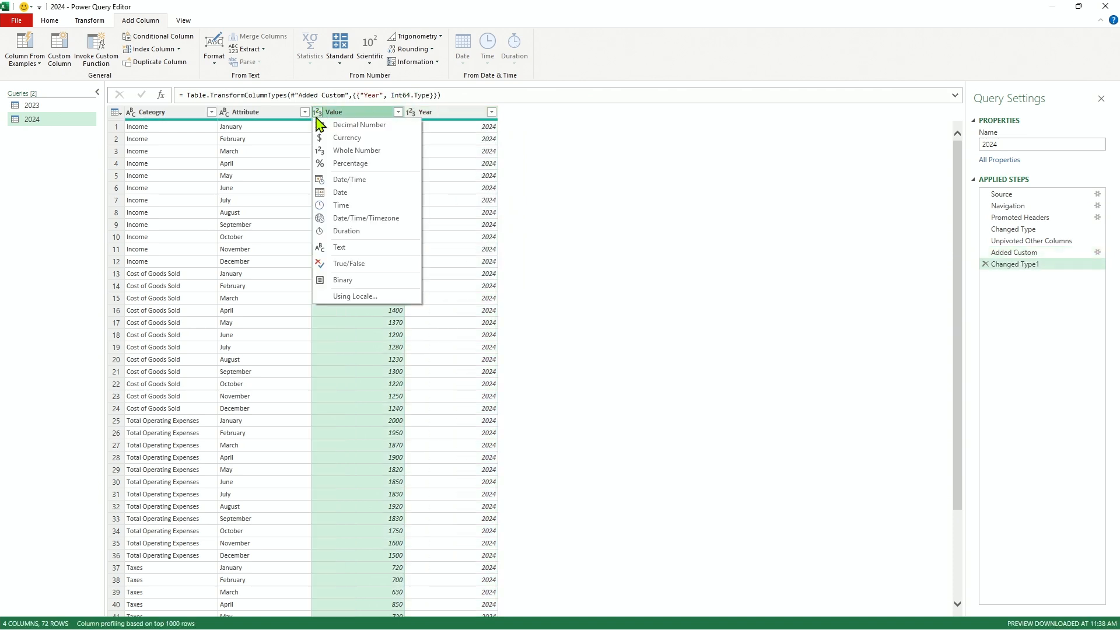
pyautogui.click(328, 150)
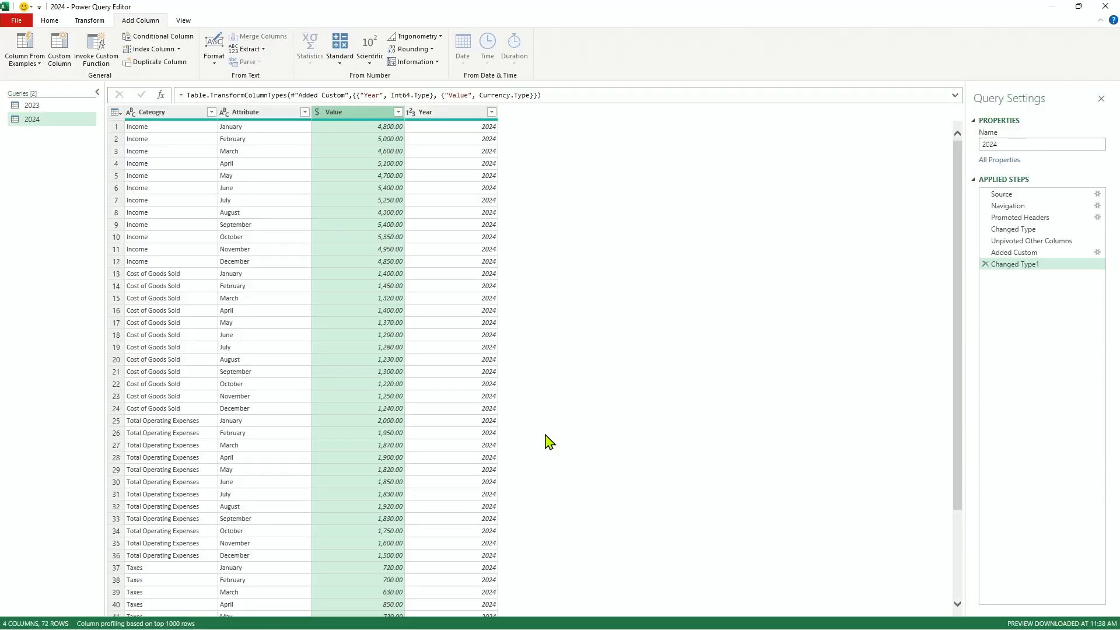
# Start a column from examples in the 2023 query, giving "January 1, 2023" as the first row's sample value.
pyautogui.click(35, 107)
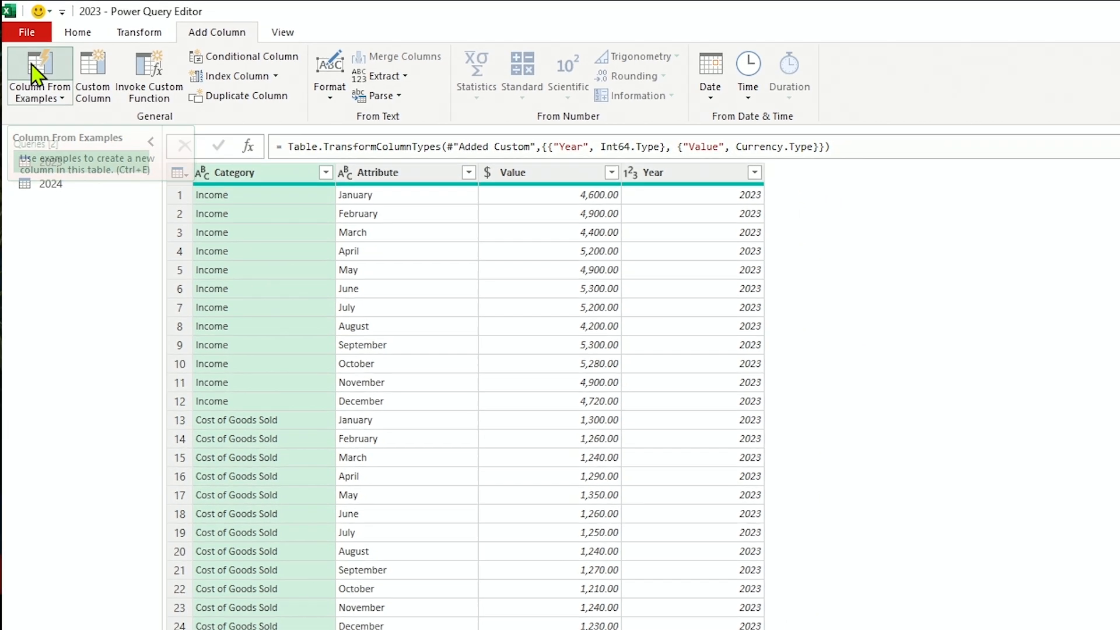
pyautogui.click(46, 93)
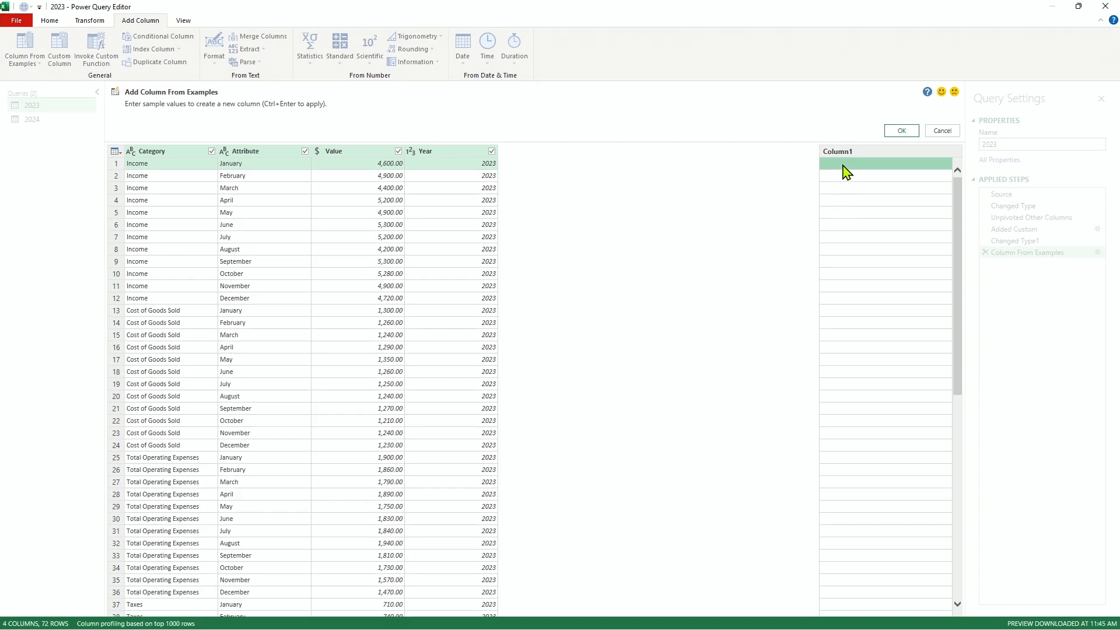
pyautogui.click(842, 165)
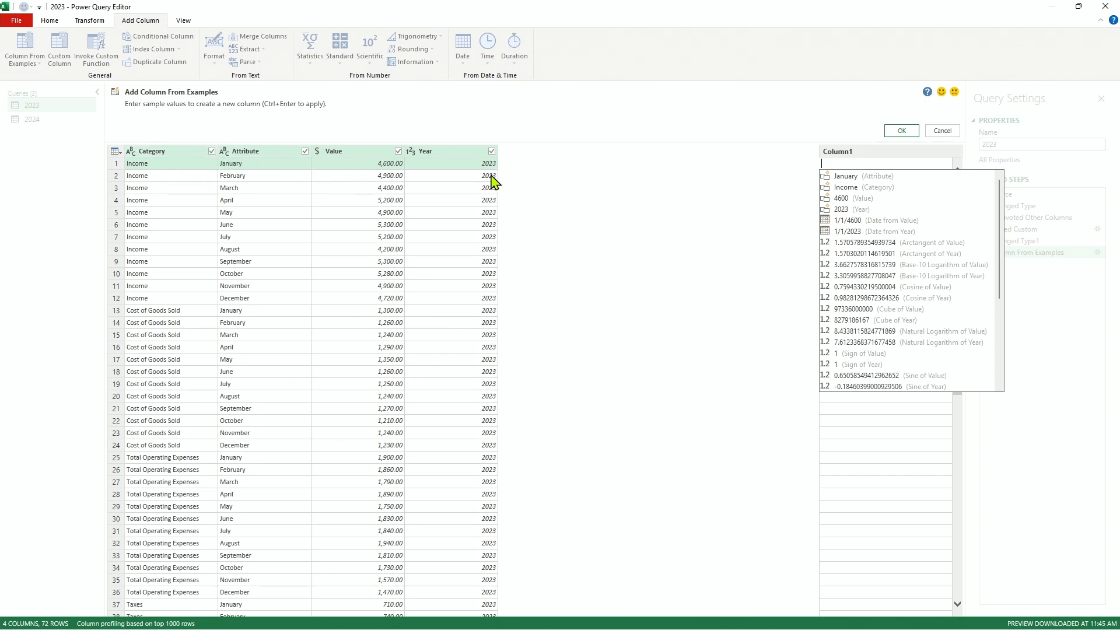
pyautogui.write('Ja')
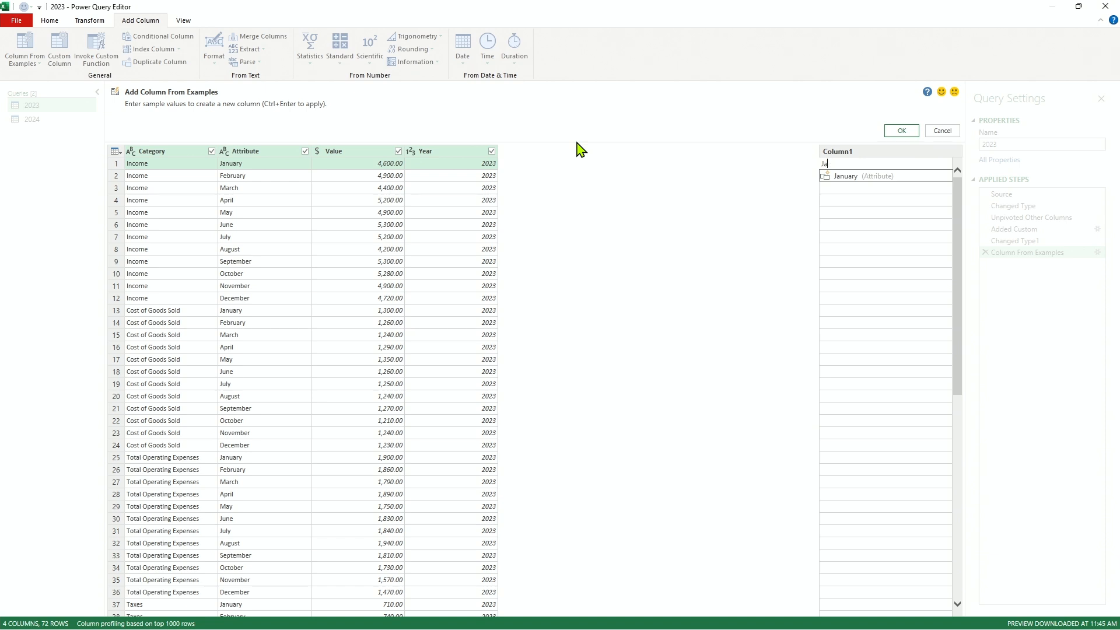
pyautogui.write('nuary 1, 2023')
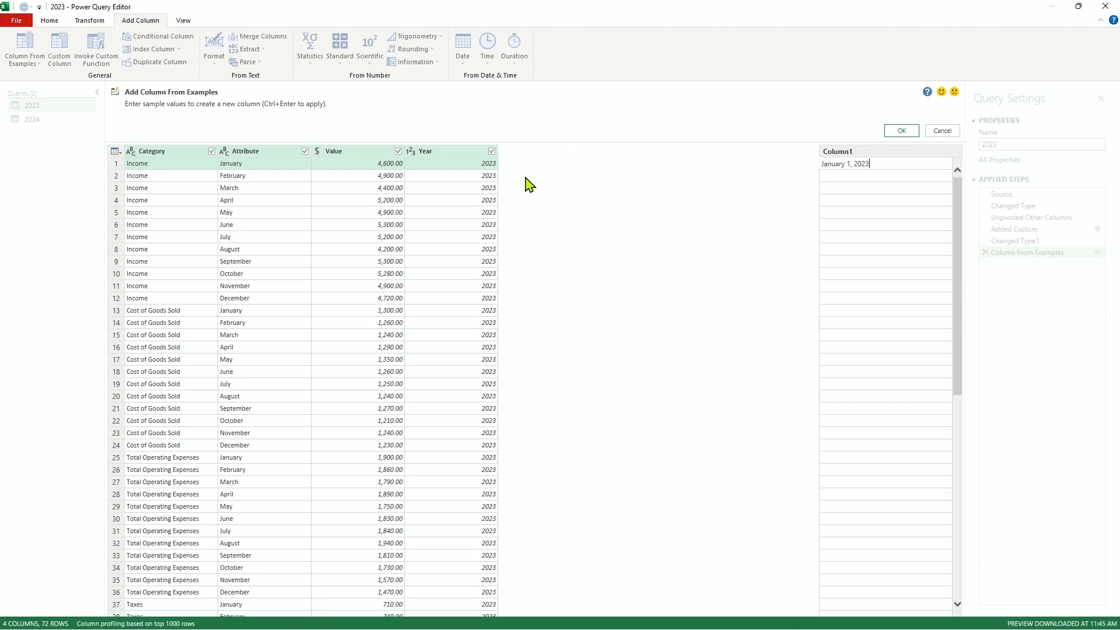
pyautogui.press('Return')
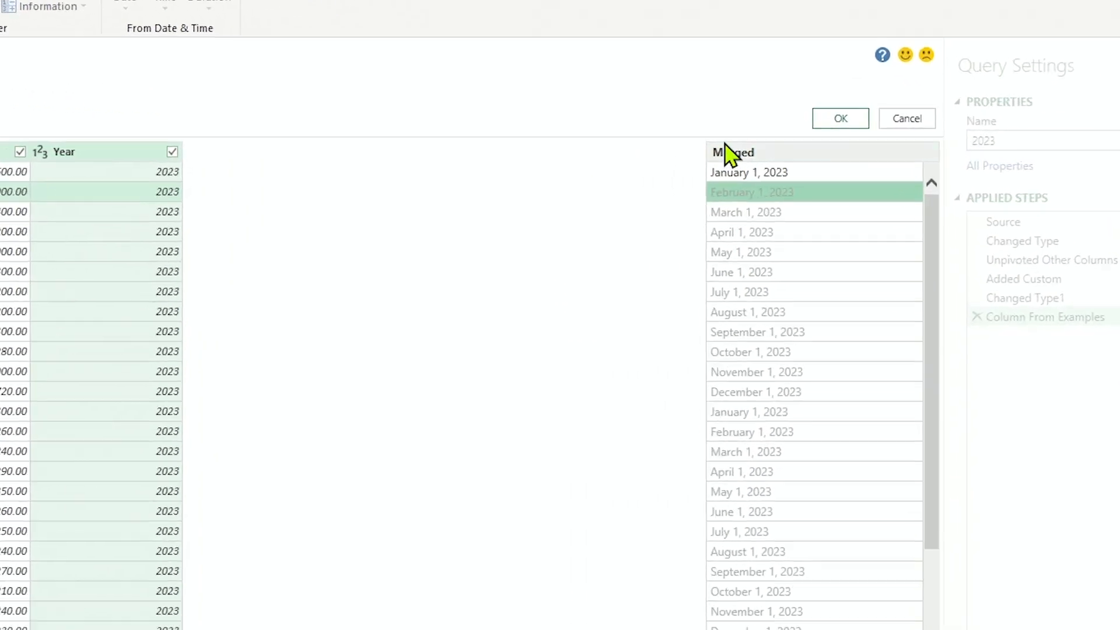
# Name the new example-based column Date and add it to the 2023 query.
pyautogui.doubleClick(741, 152)
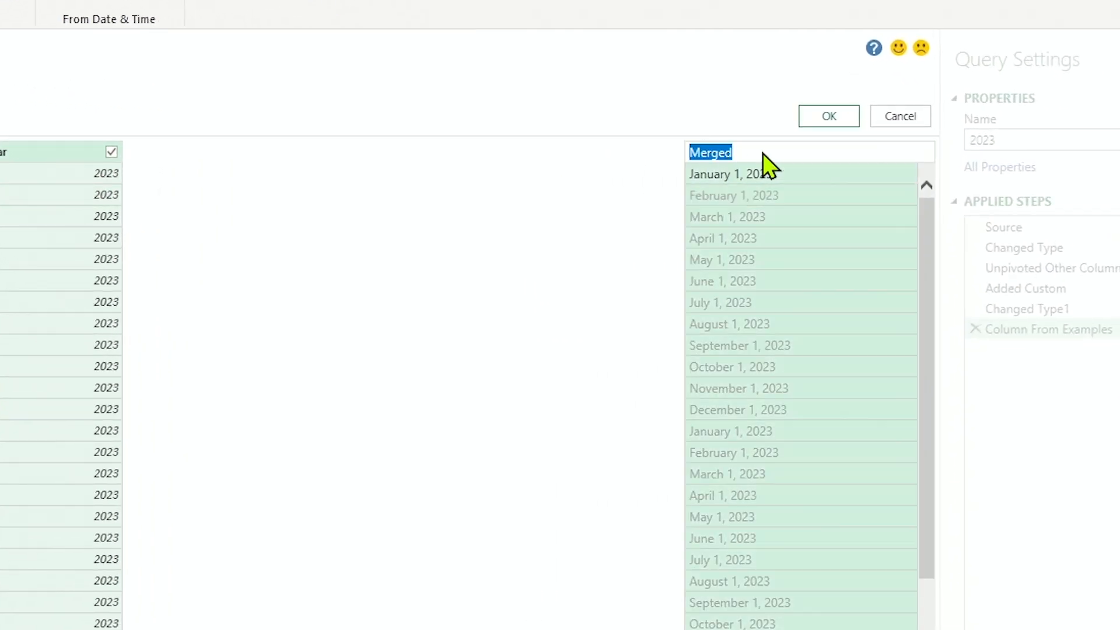
pyautogui.write('Date')
pyautogui.press('Return')
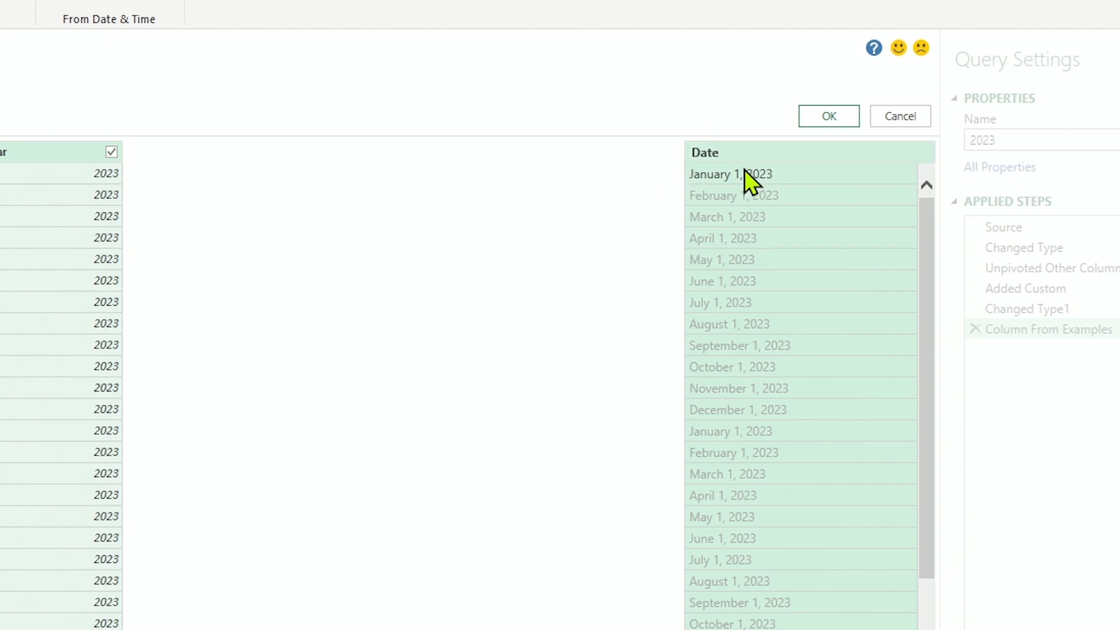
pyautogui.click(828, 119)
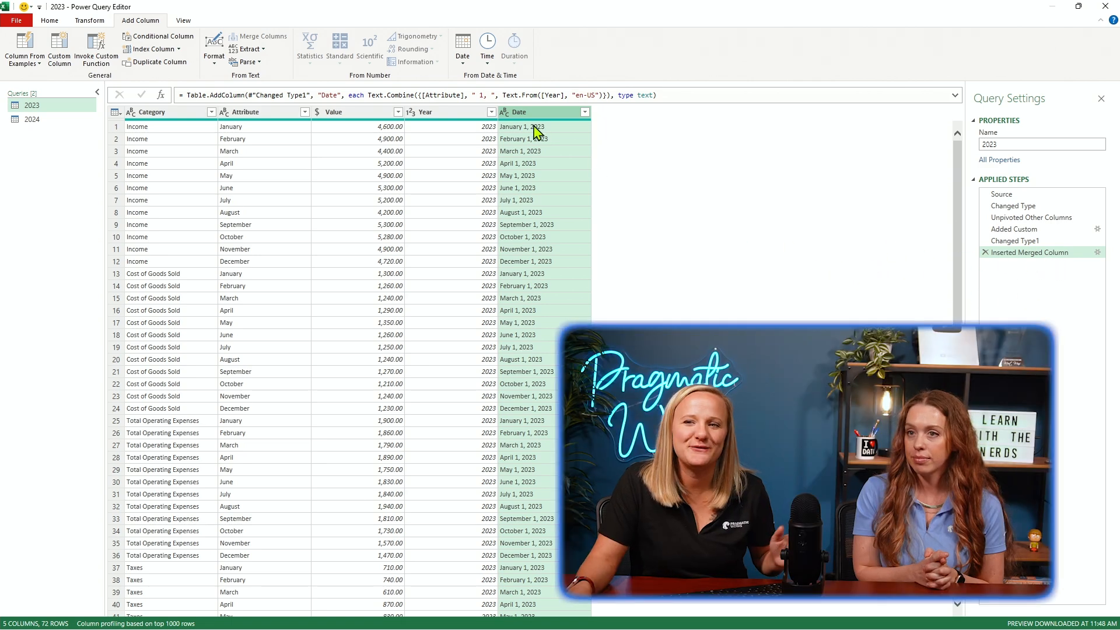
# Set the 2023 query's Date column to the Date data type.
pyautogui.click(505, 112)
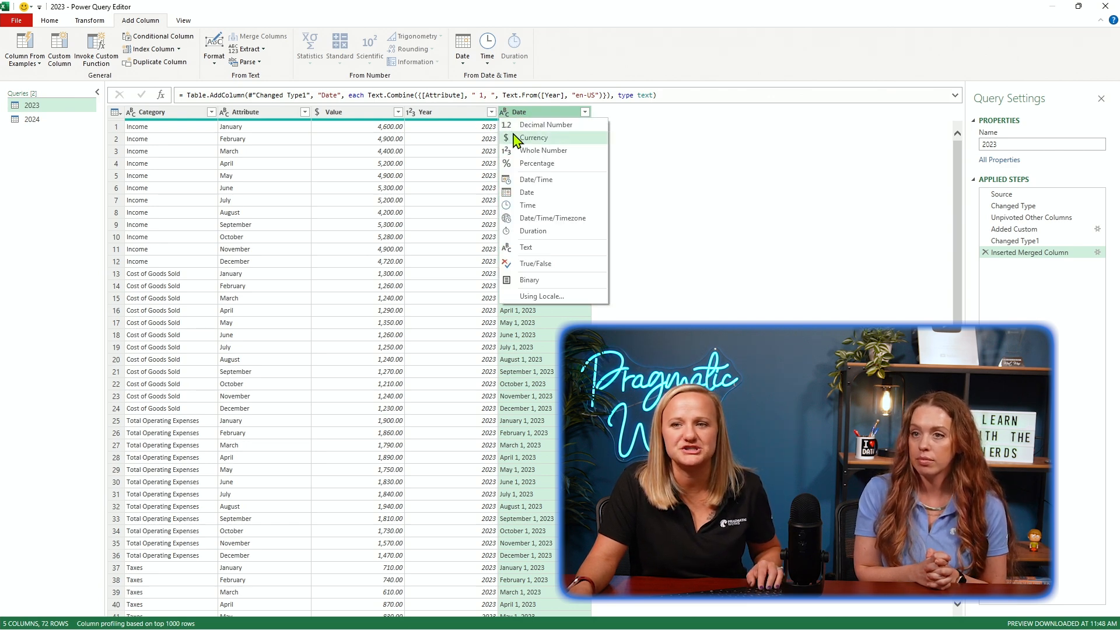
pyautogui.click(528, 192)
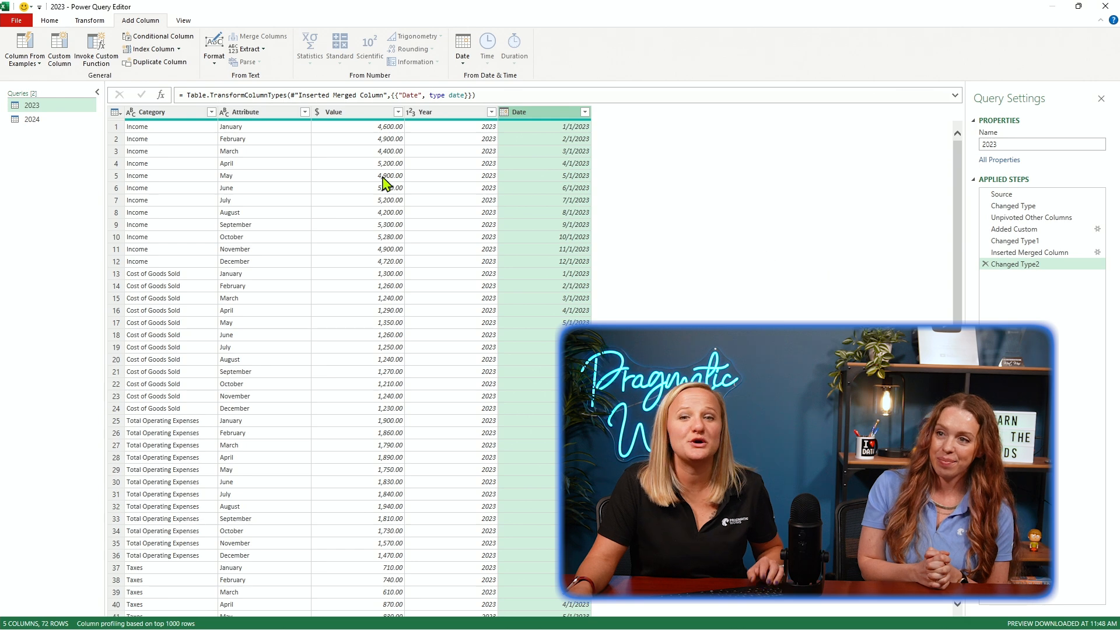
# Start a column from examples using all columns in the 2024 query, giving "January 1, 2024" as the first row's sample value.
pyautogui.click(32, 120)
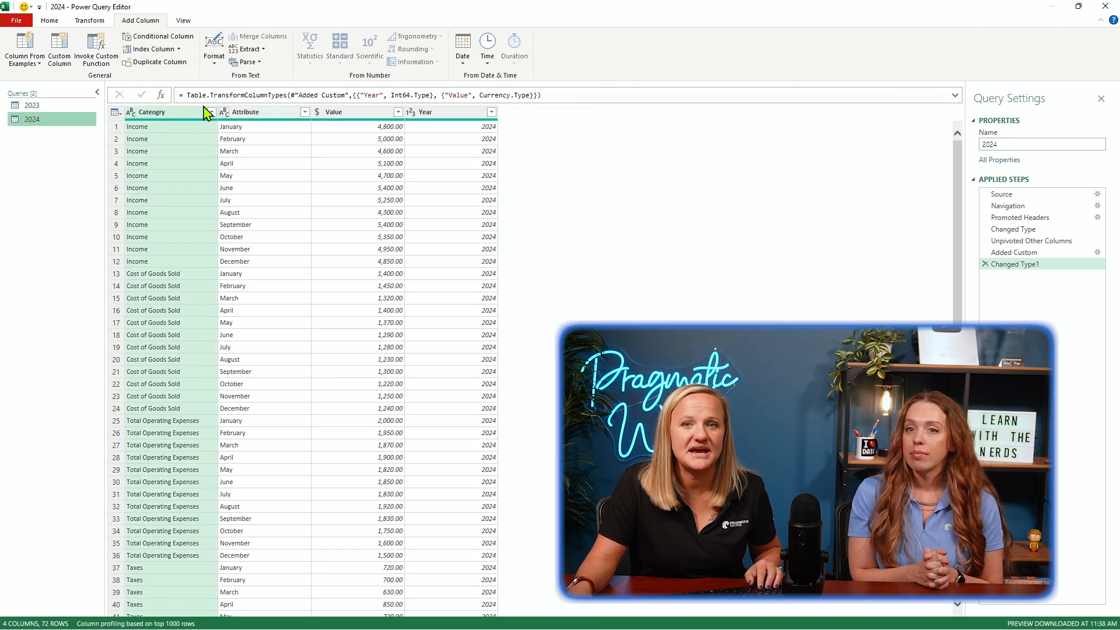
pyautogui.click(27, 68)
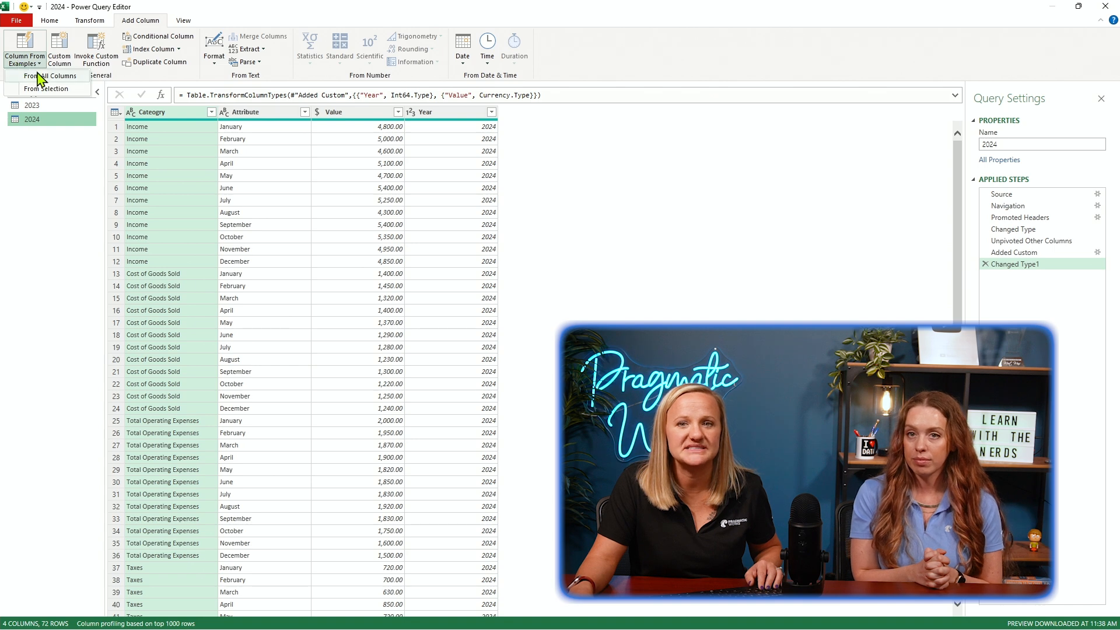
pyautogui.click(47, 76)
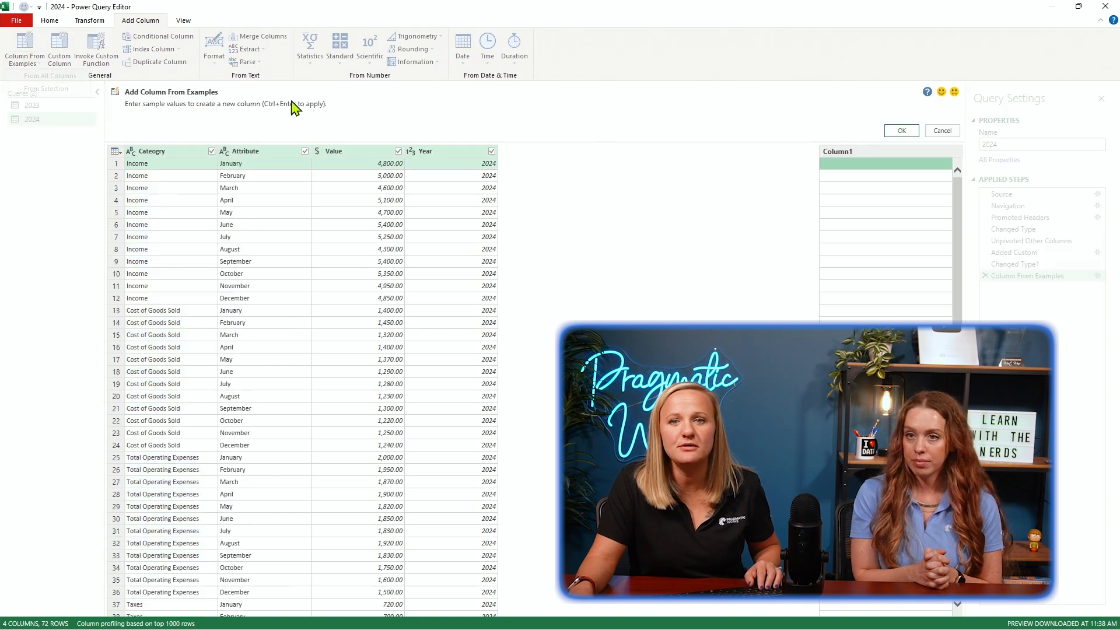
pyautogui.click(831, 168)
pyautogui.write('Jan 1')
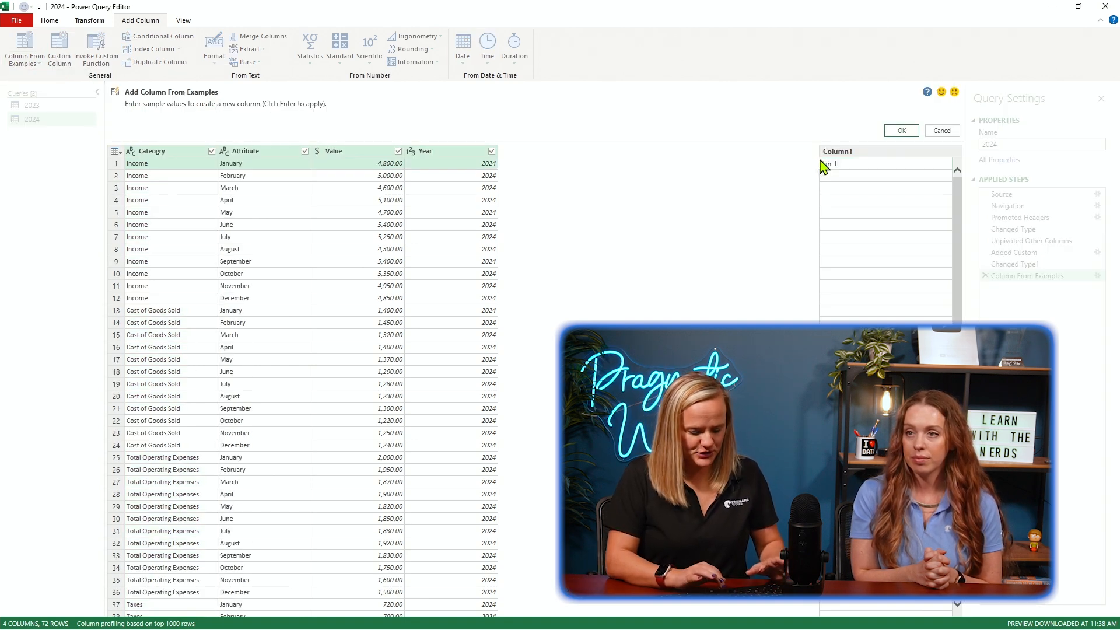
pyautogui.write(', 2024')
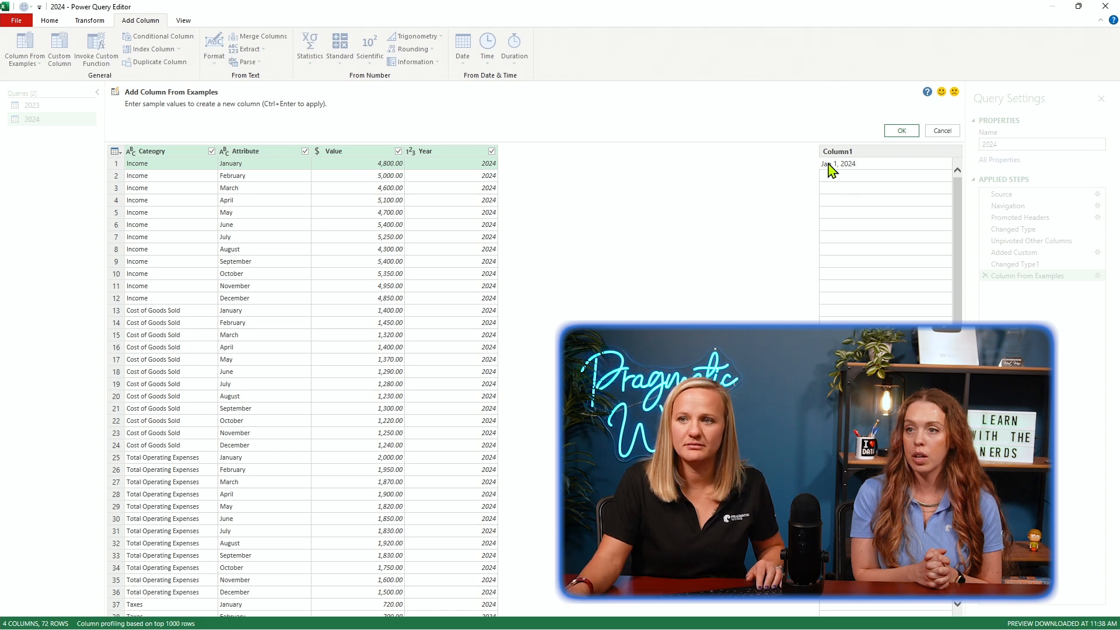
pyautogui.press('Return')
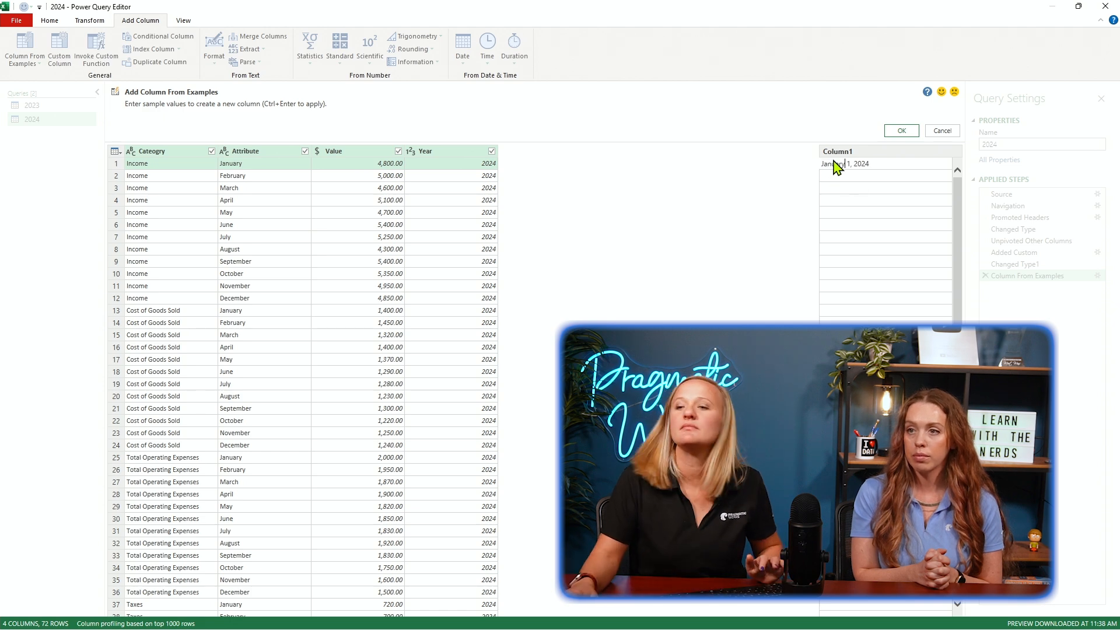
pyautogui.click(883, 166)
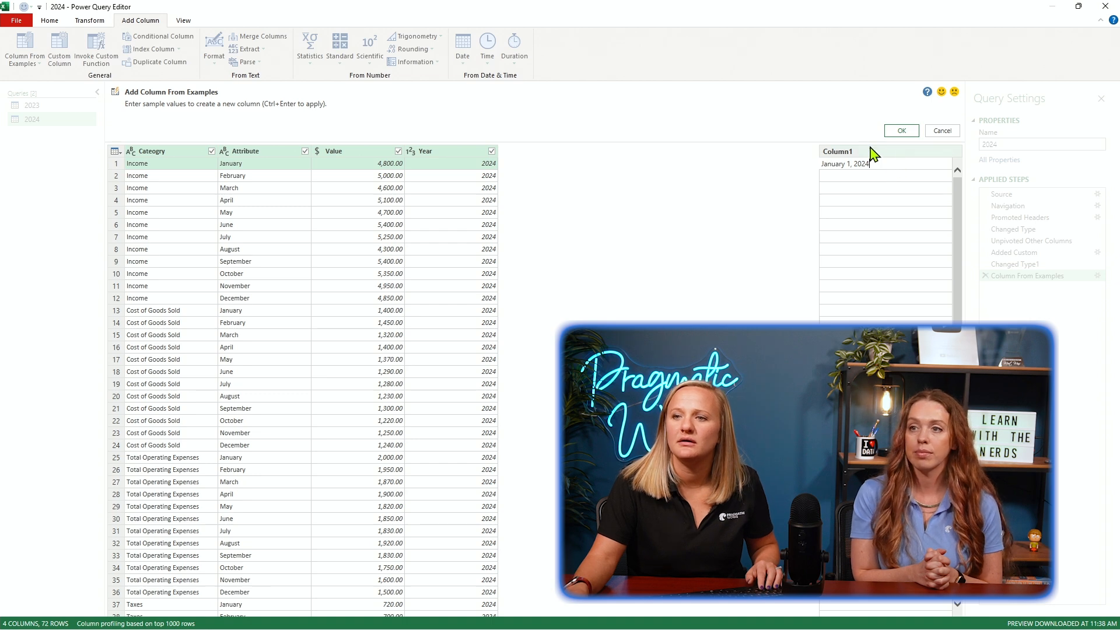
pyautogui.press('Return')
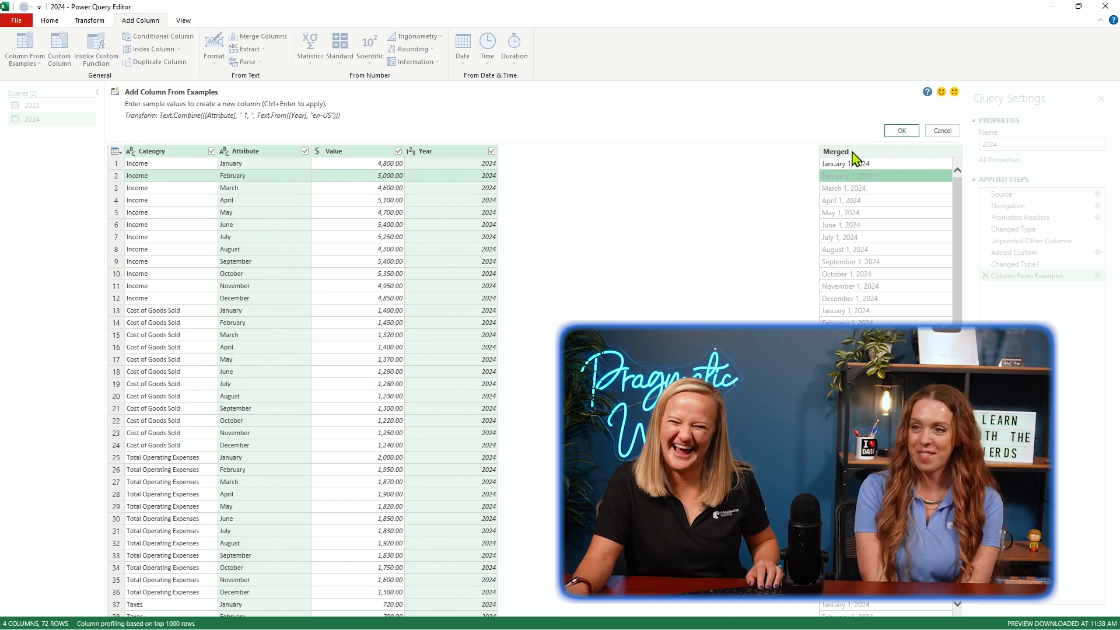
# Name the example-based column Date and add it to the 2024 query.
pyautogui.click(853, 153)
pyautogui.doubleClick(852, 151)
pyautogui.write('Date')
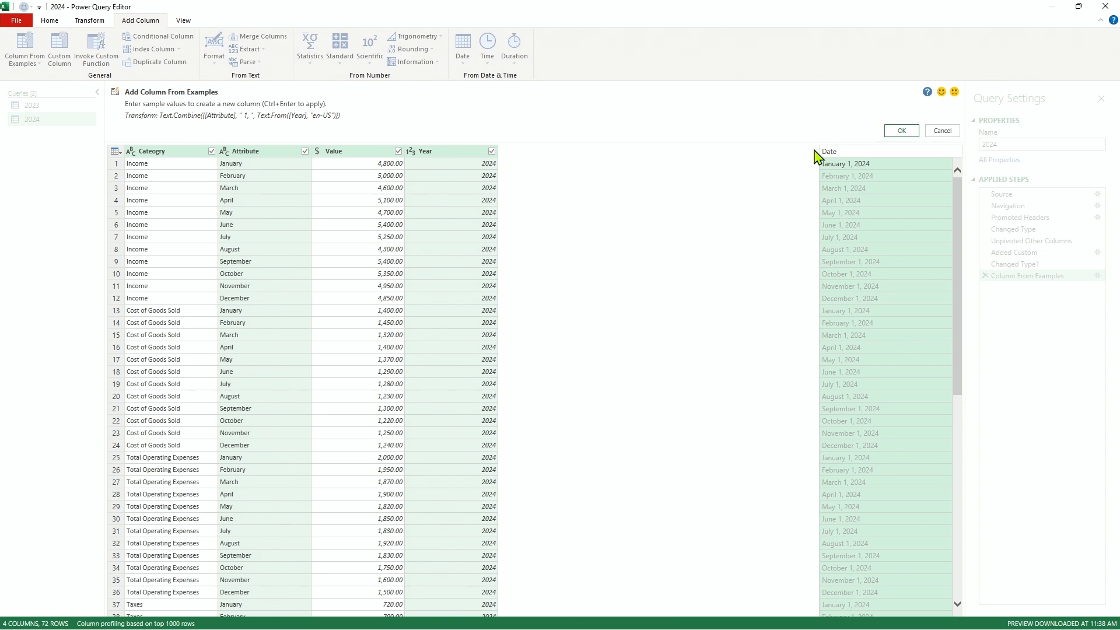
pyautogui.click(803, 124)
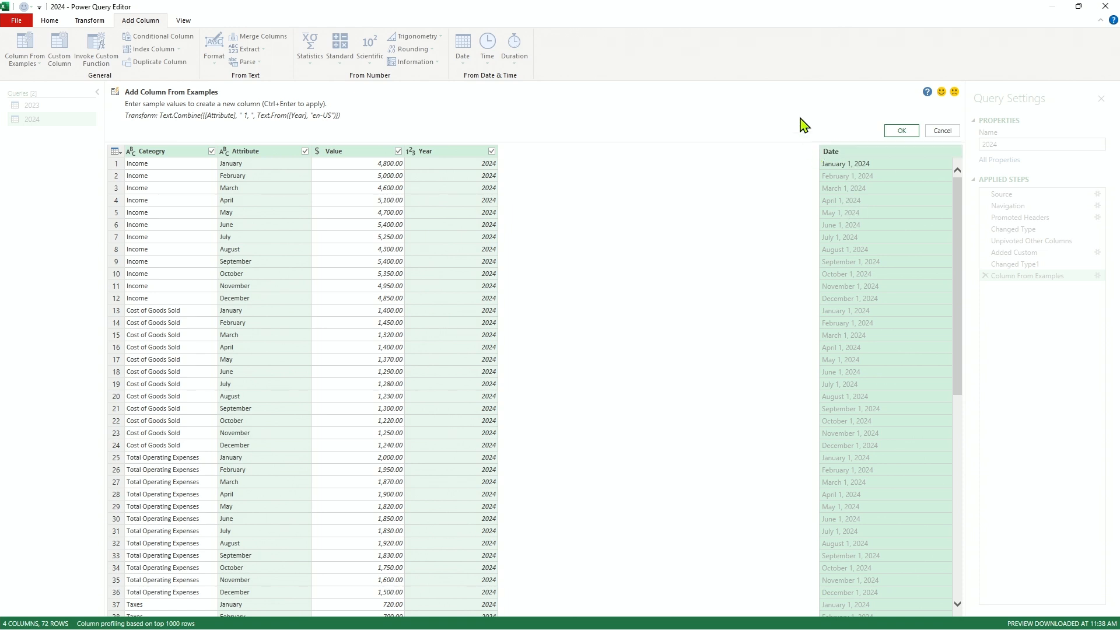
pyautogui.click(899, 132)
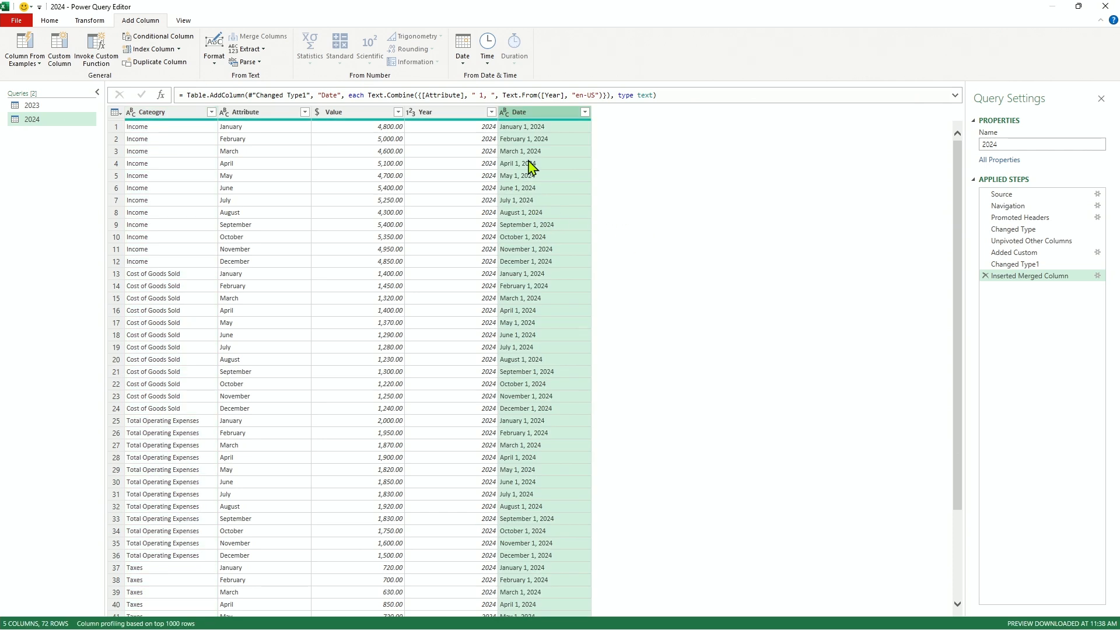
# Set the 2024 query's Date column to the Date data type.
pyautogui.click(505, 112)
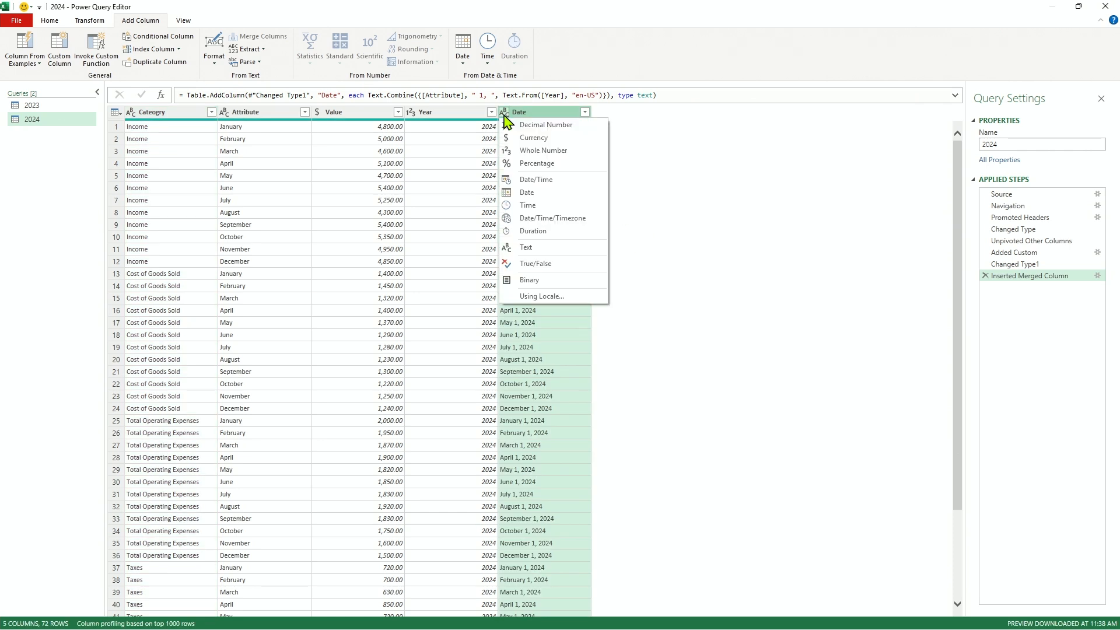
pyautogui.click(527, 193)
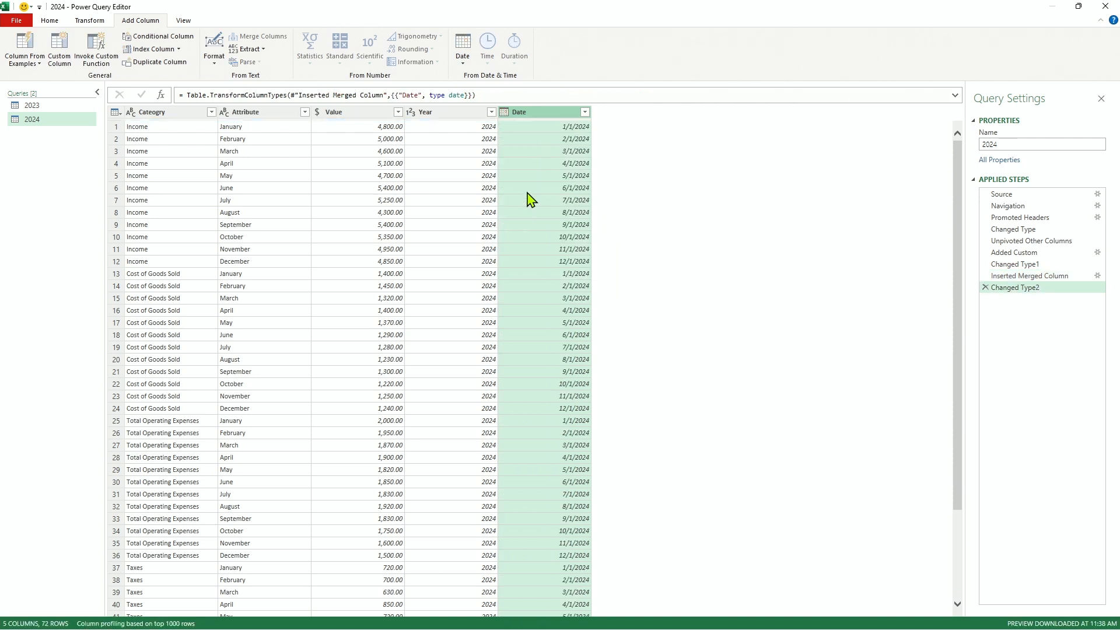
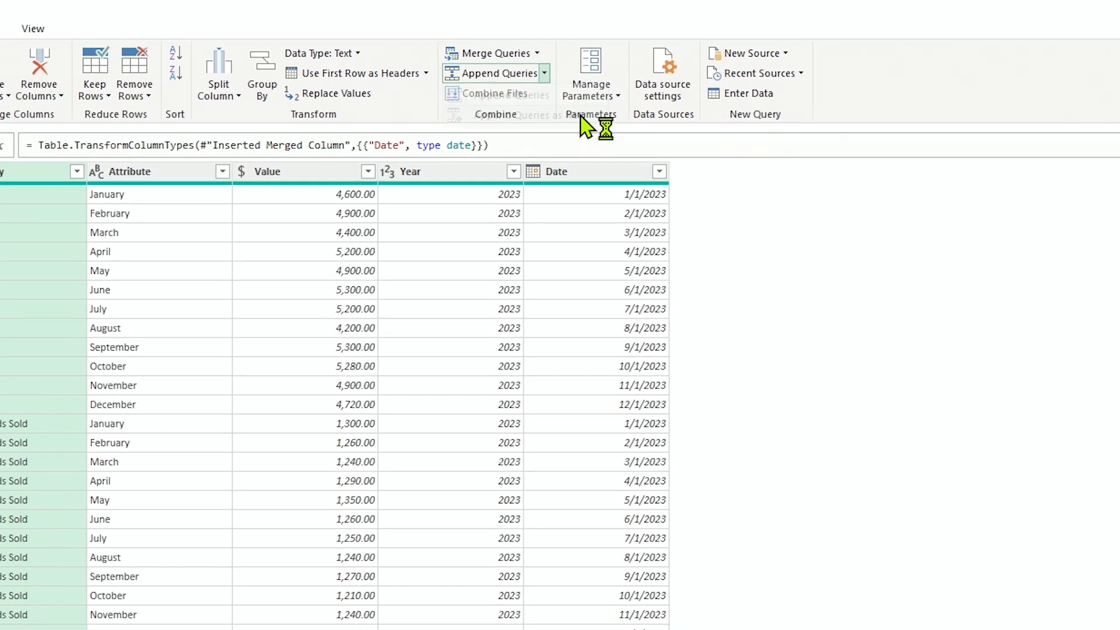
# Append the 2023 query with the 2024 query as a new query.
pyautogui.click(620, 148)
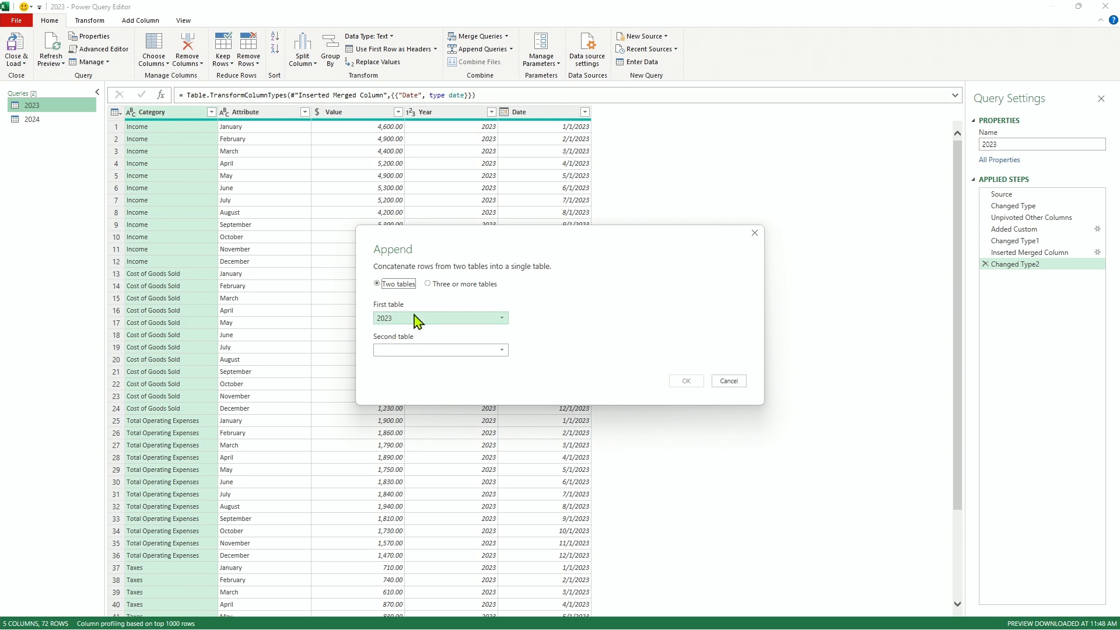
pyautogui.click(420, 351)
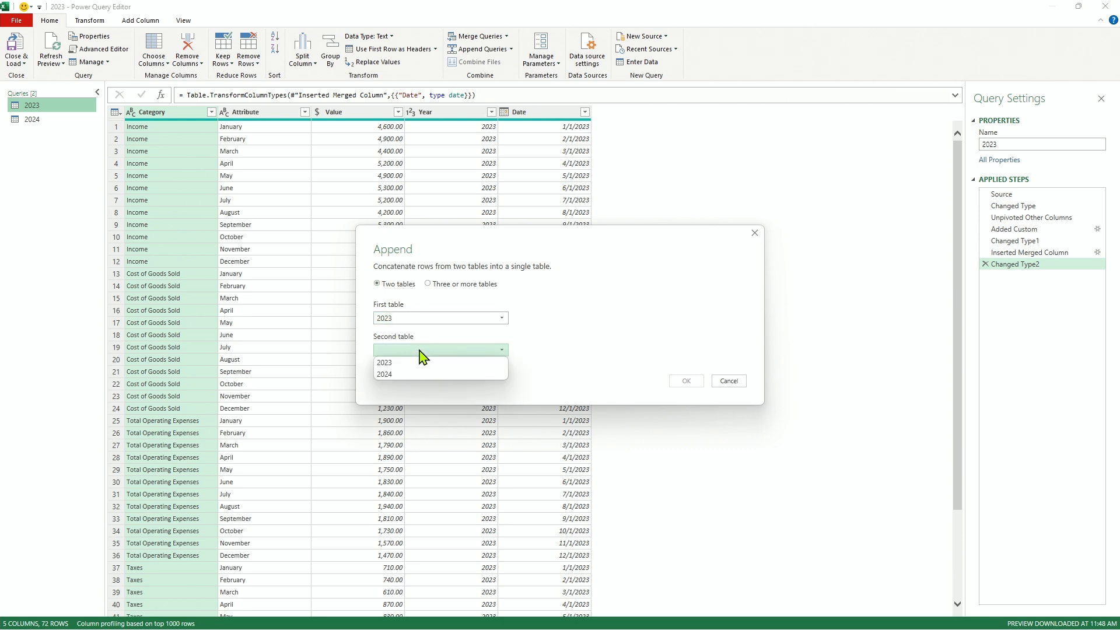
pyautogui.click(391, 375)
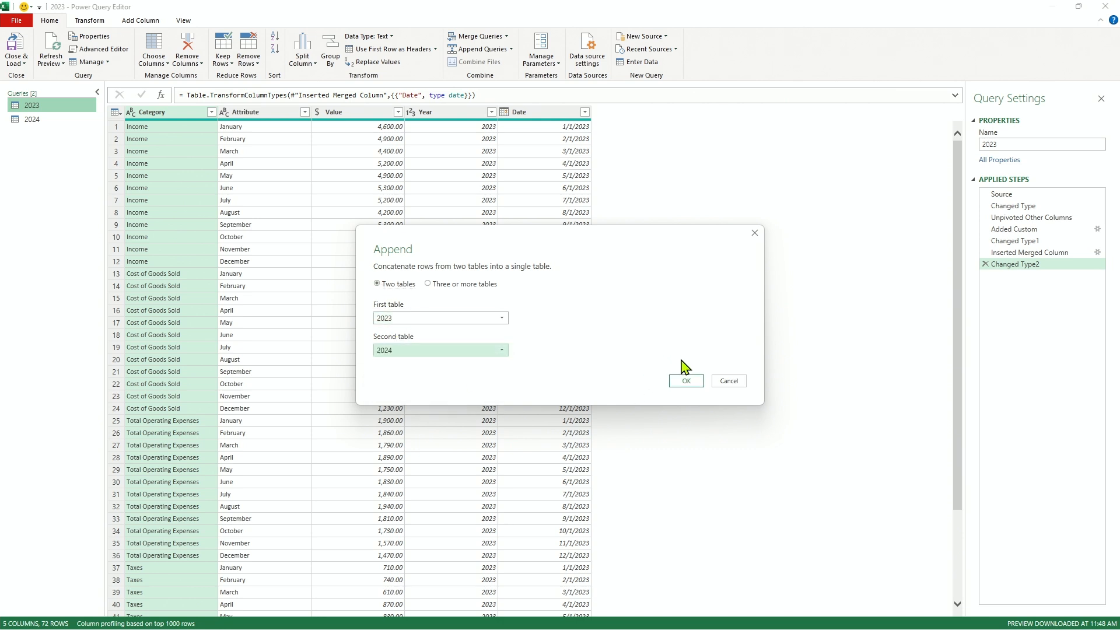
pyautogui.click(687, 382)
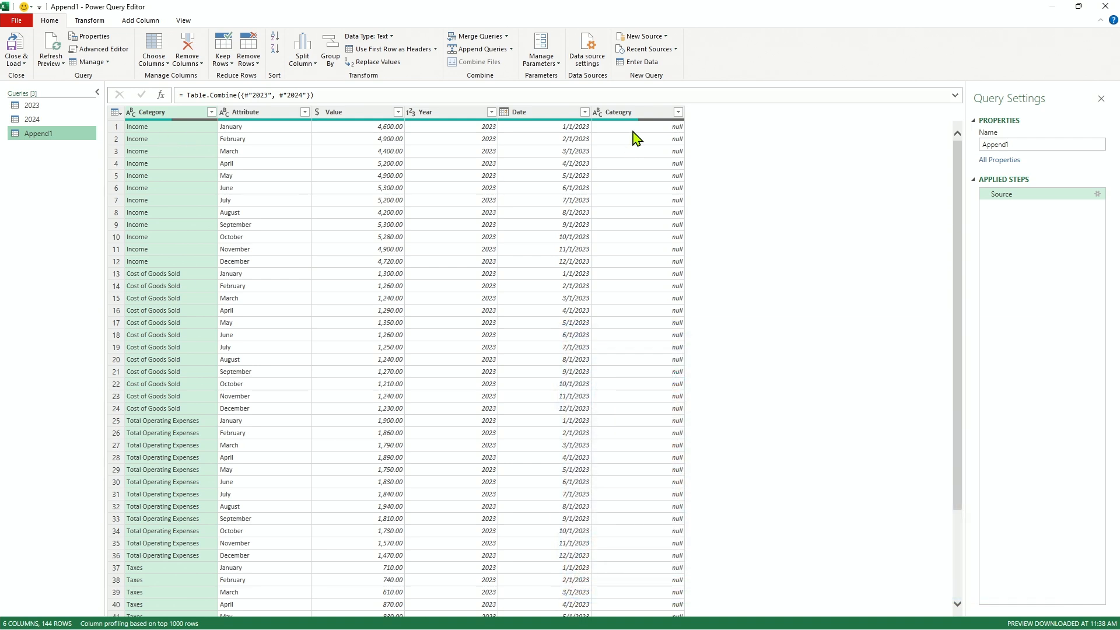
pyautogui.moveTo(959, 208); pyautogui.dragTo(950, 480)
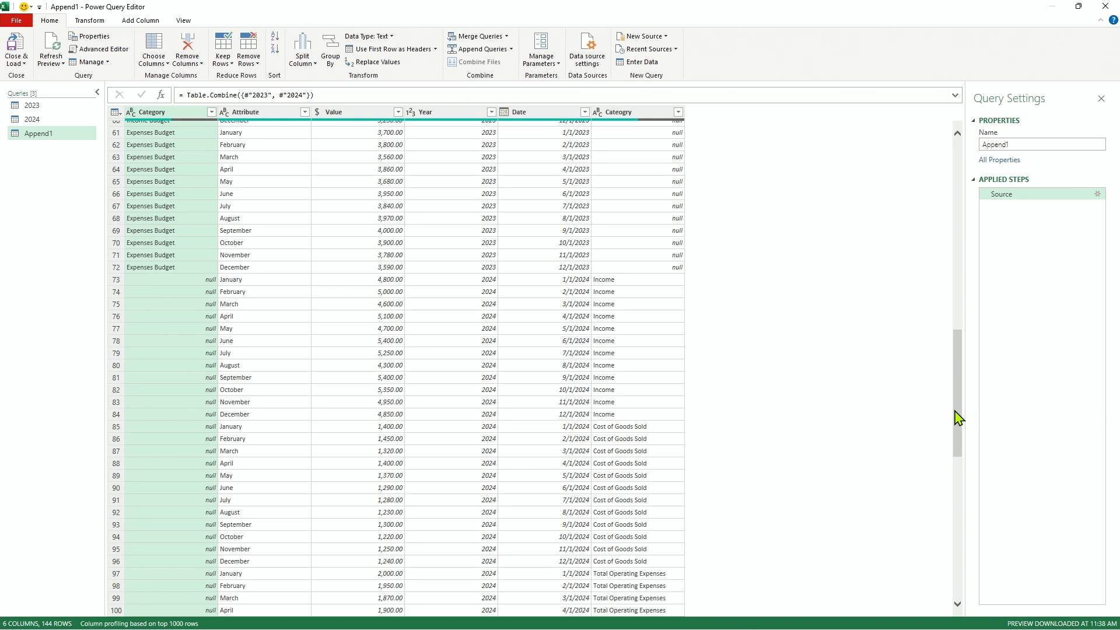
pyautogui.moveTo(958, 418); pyautogui.dragTo(958, 194)
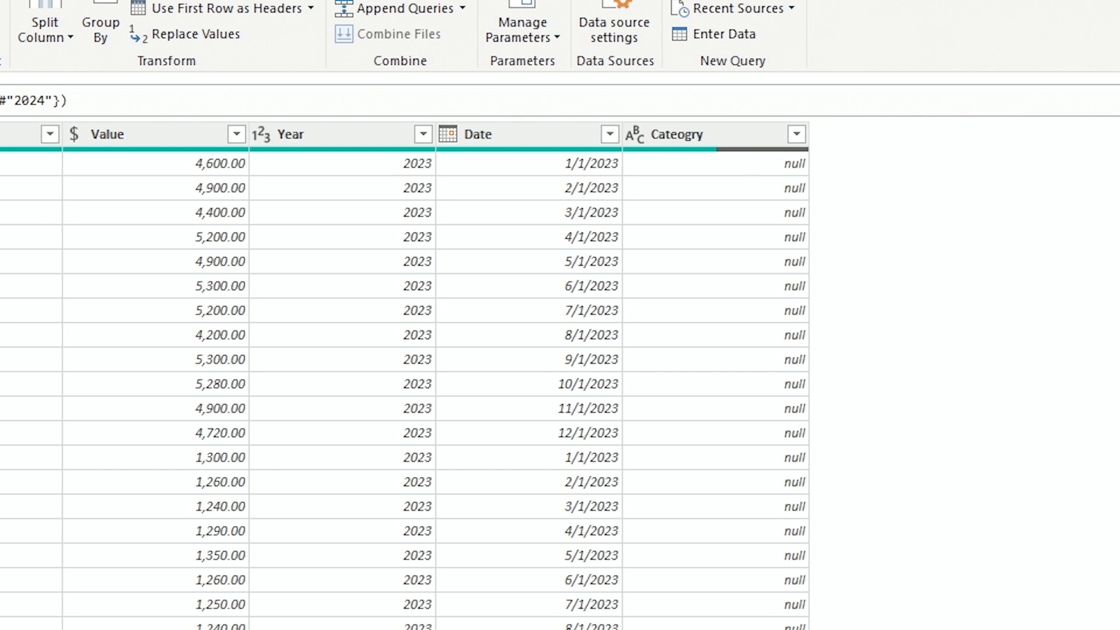
pyautogui.click(680, 137)
pyautogui.doubleClick(679, 137)
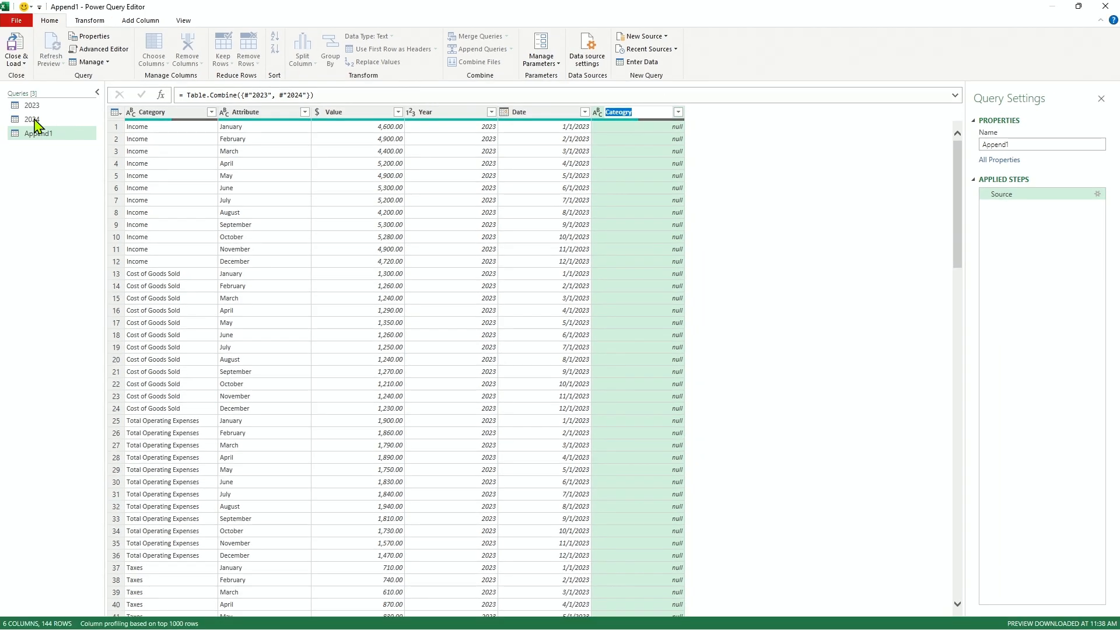
pyautogui.click(33, 118)
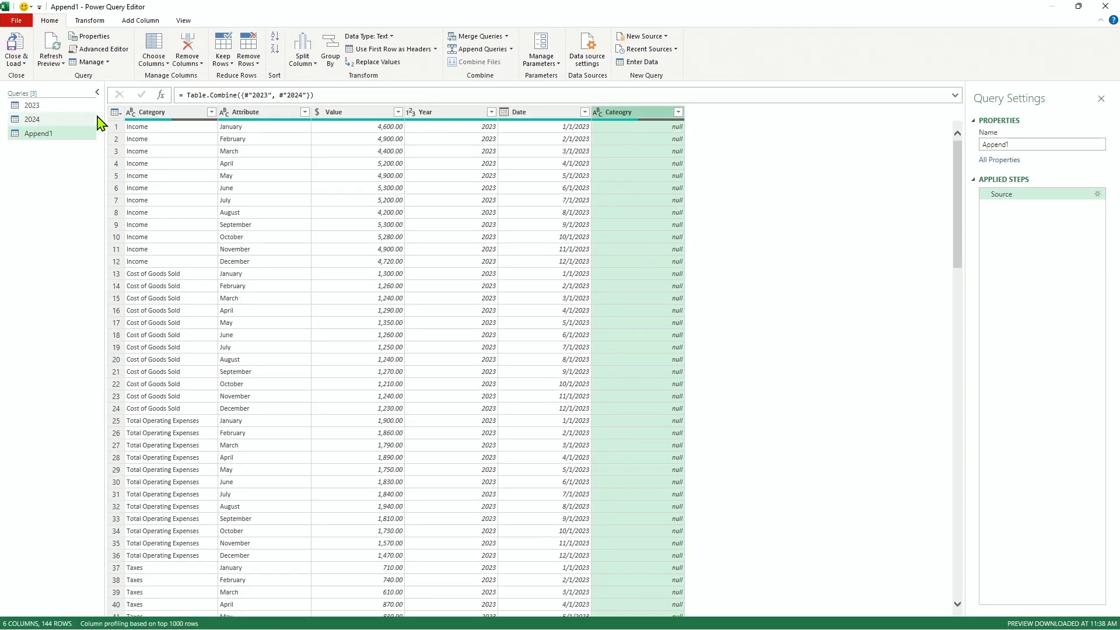
# Rename the misspelled first column of the 2024 query as Category.
pyautogui.click(30, 120)
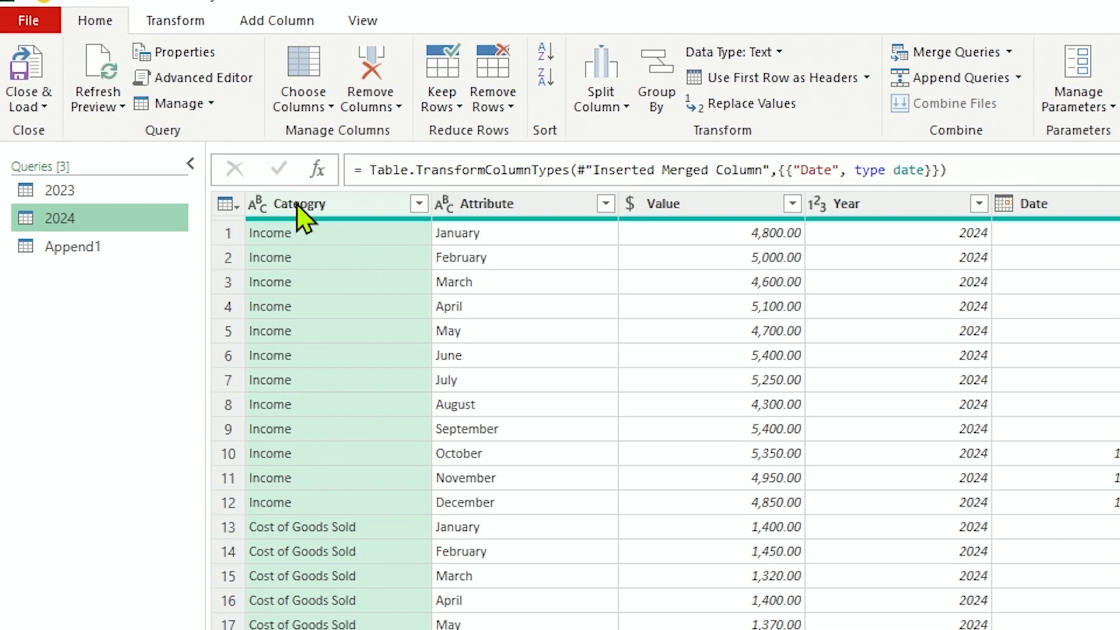
pyautogui.doubleClick(296, 210)
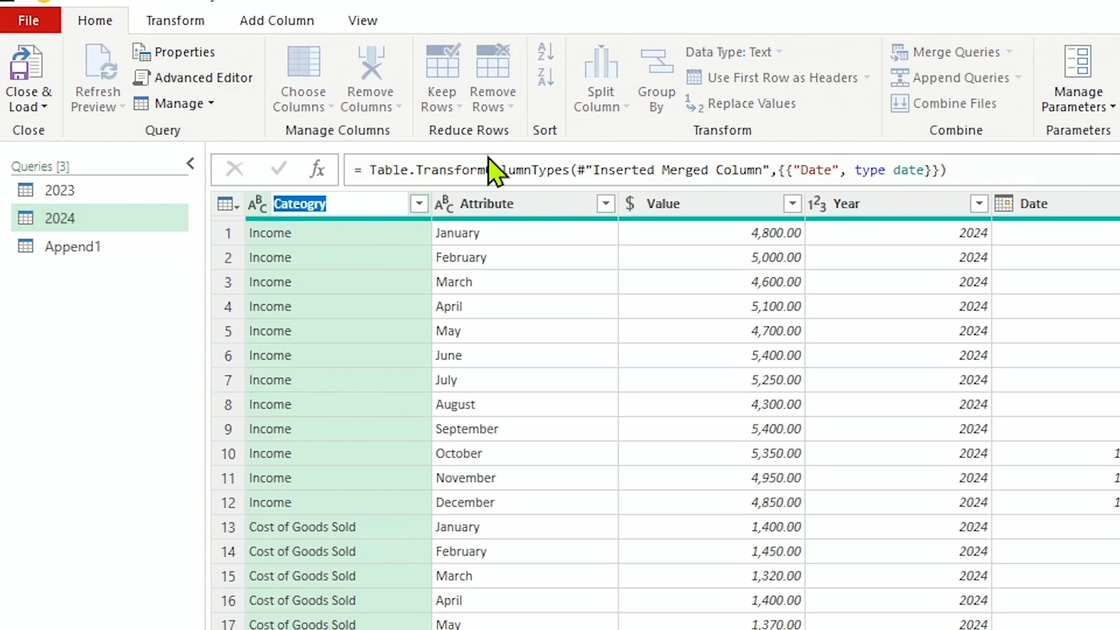
pyautogui.write('Catego')
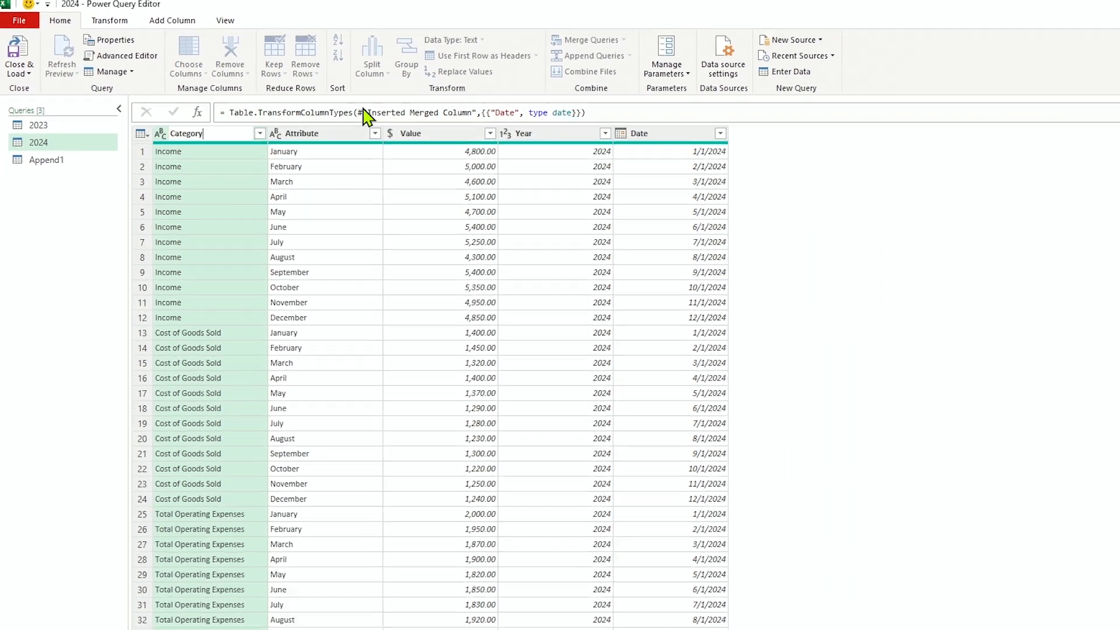
pyautogui.press('Return')
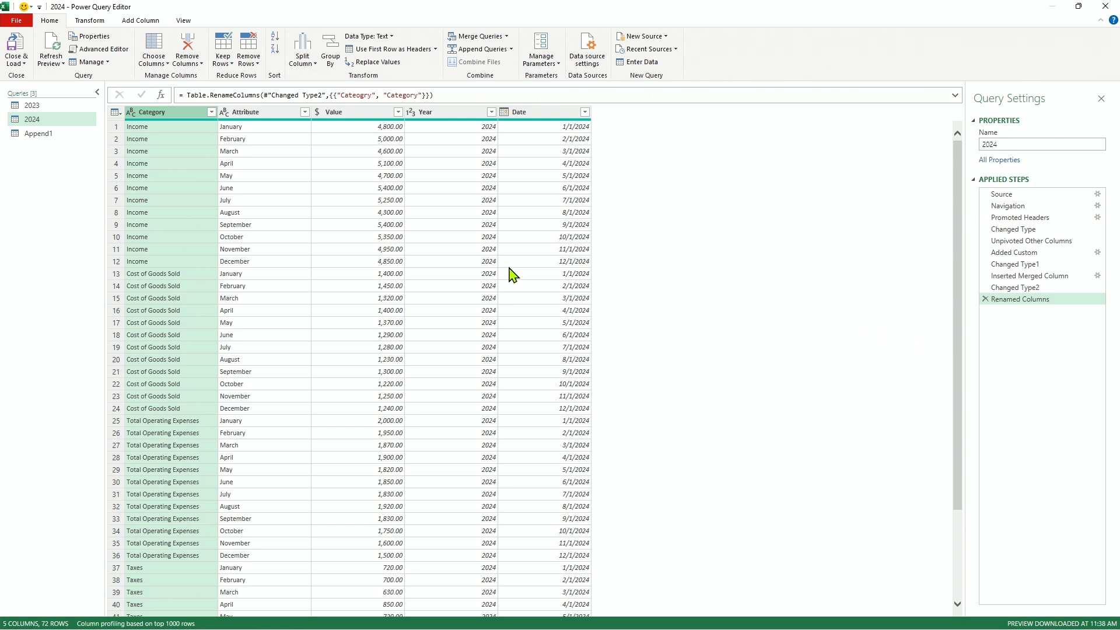
# Rename the appended query as Total Years.
pyautogui.click(42, 137)
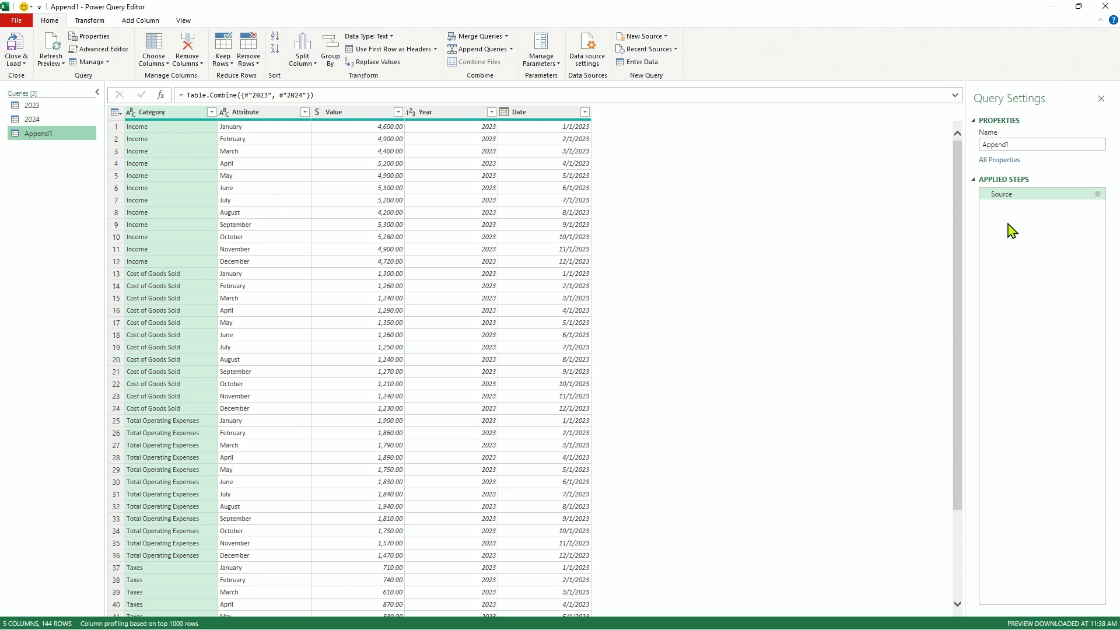
pyautogui.moveTo(957, 183); pyautogui.dragTo(920, 473)
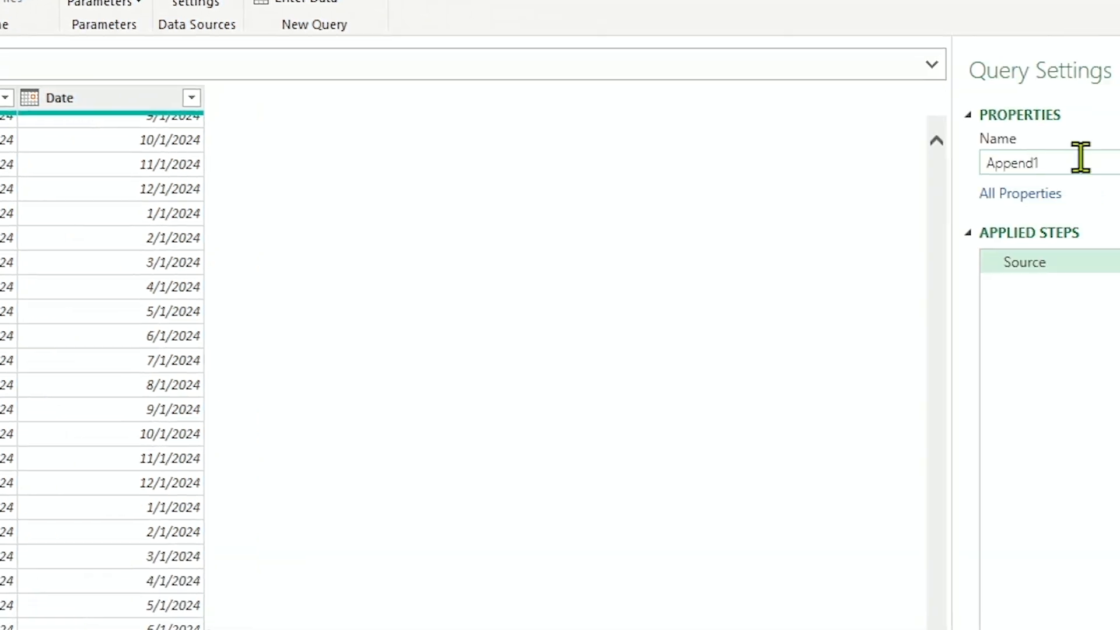
pyautogui.press('BackSpace')
pyautogui.press('BackSpace')
pyautogui.press('BackSpace')
pyautogui.press('BackSpace')
pyautogui.press('BackSpace')
pyautogui.press('BackSpace')
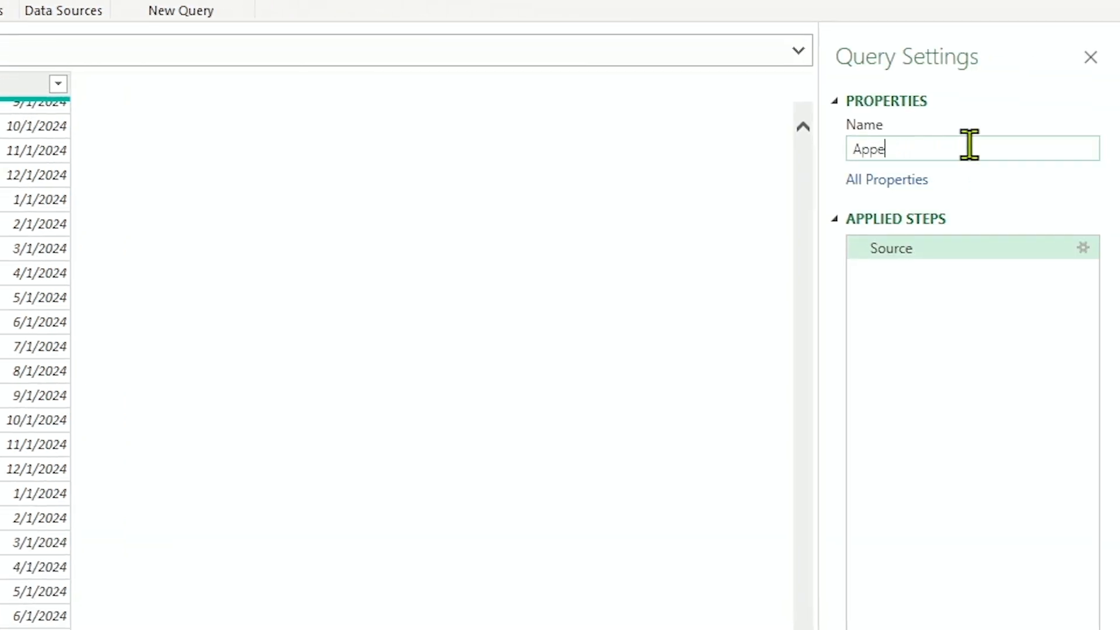
pyautogui.write('To')
pyautogui.press('BackSpace')
pyautogui.write('otal Years')
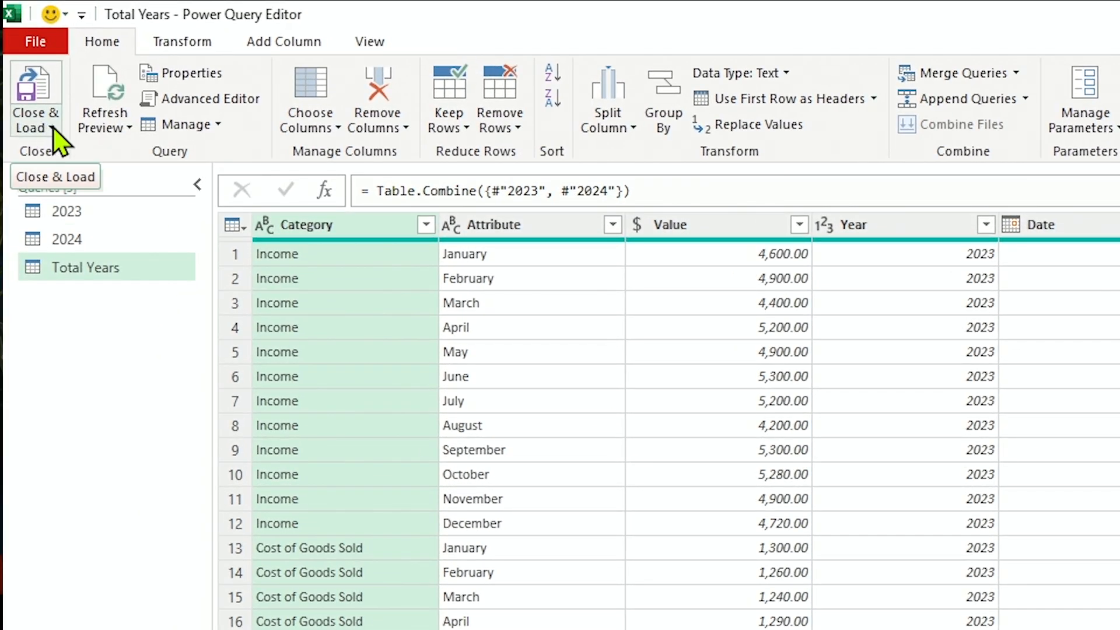
# Close the query editor, load the queries into the workbook and dismiss the web data tip.
pyautogui.click(52, 129)
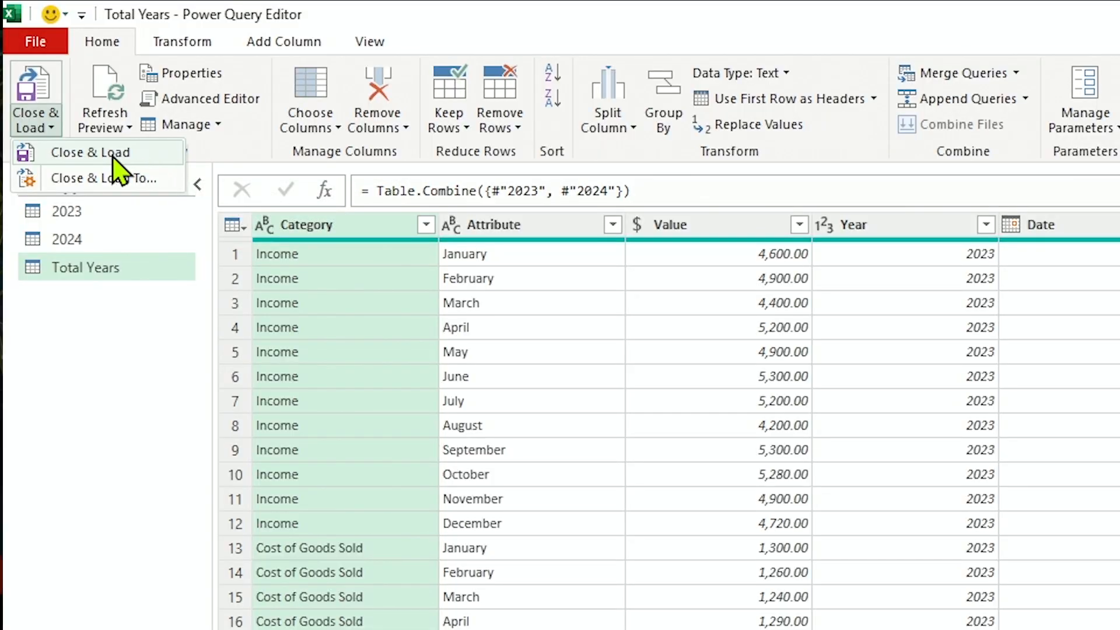
pyautogui.click(114, 158)
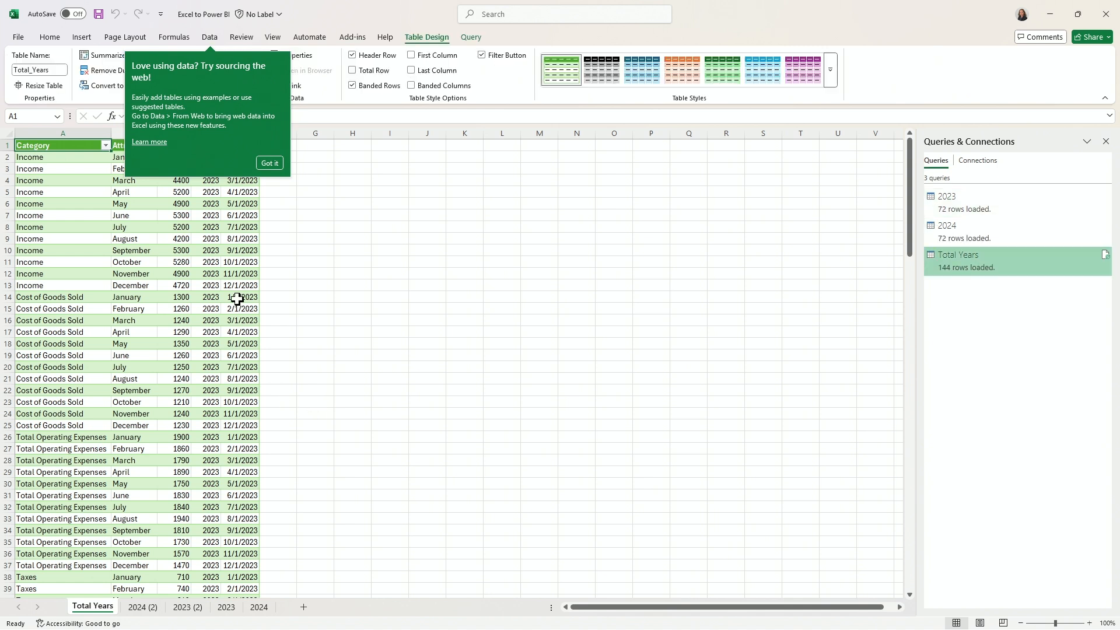
pyautogui.click(269, 164)
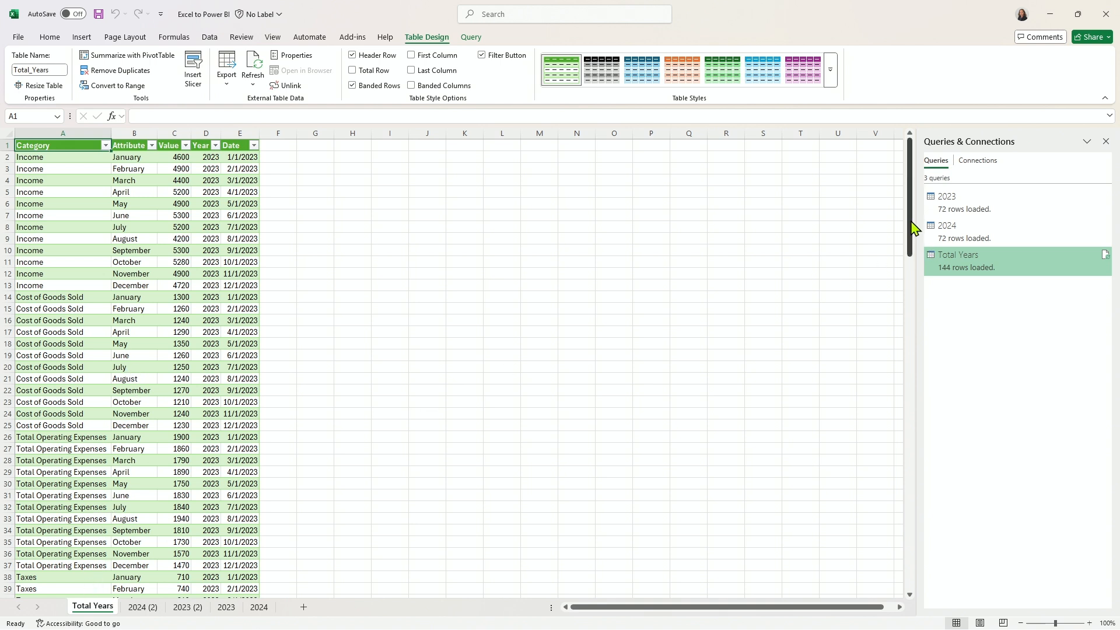
# Examine the loaded tables on the Total Years, 2024 (2) and 2023 (2) sheets and the original 2023 sheet.
pyautogui.moveTo(914, 228); pyautogui.dragTo(915, 187)
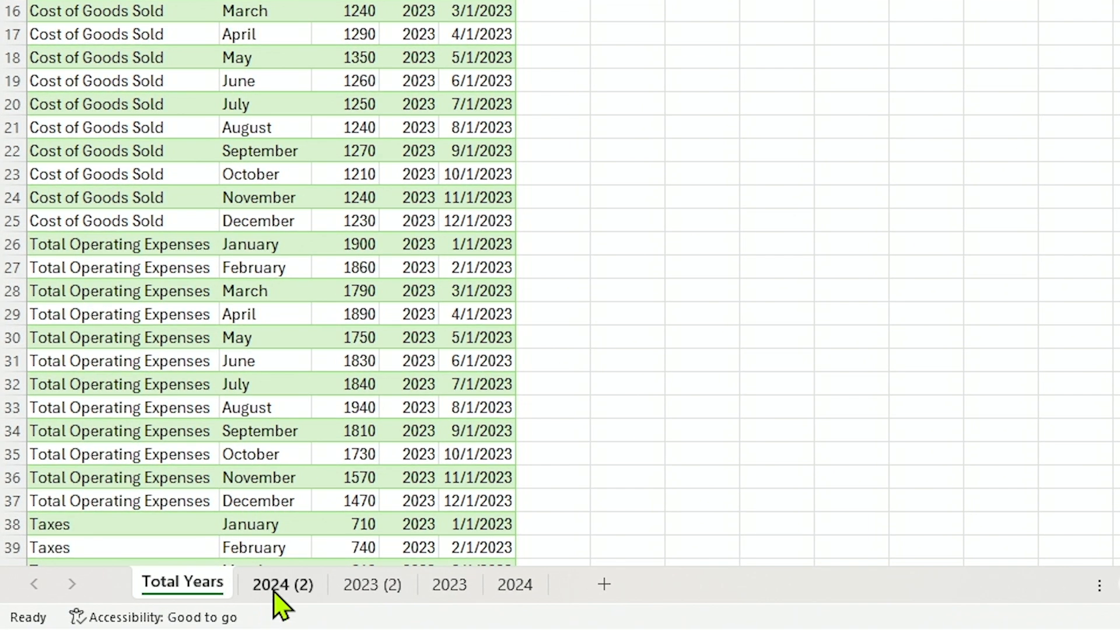
pyautogui.click(274, 589)
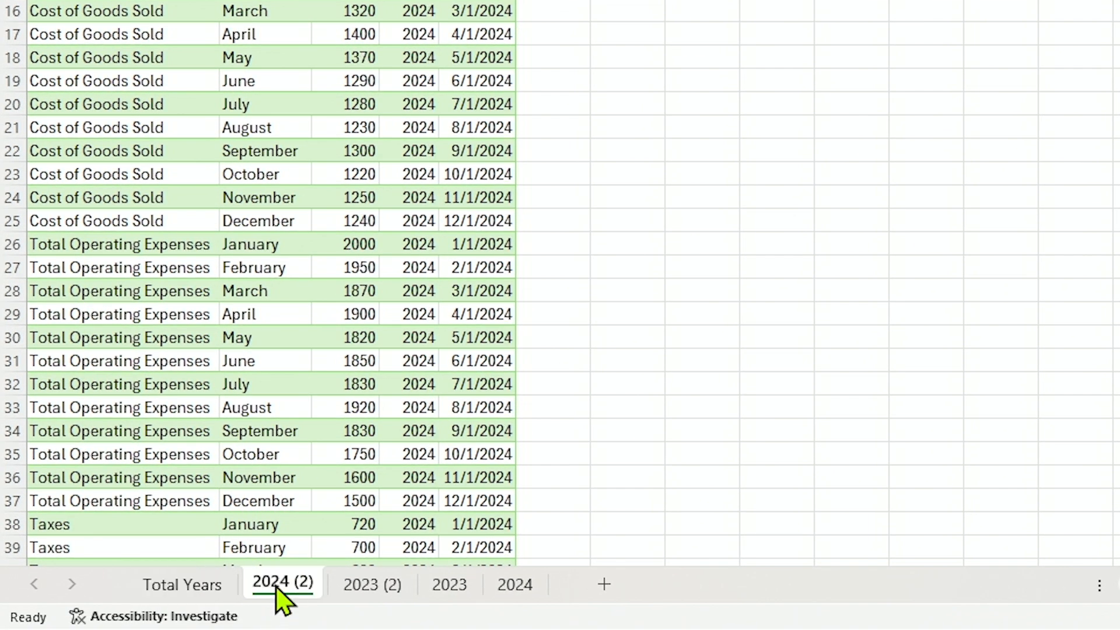
pyautogui.click(363, 587)
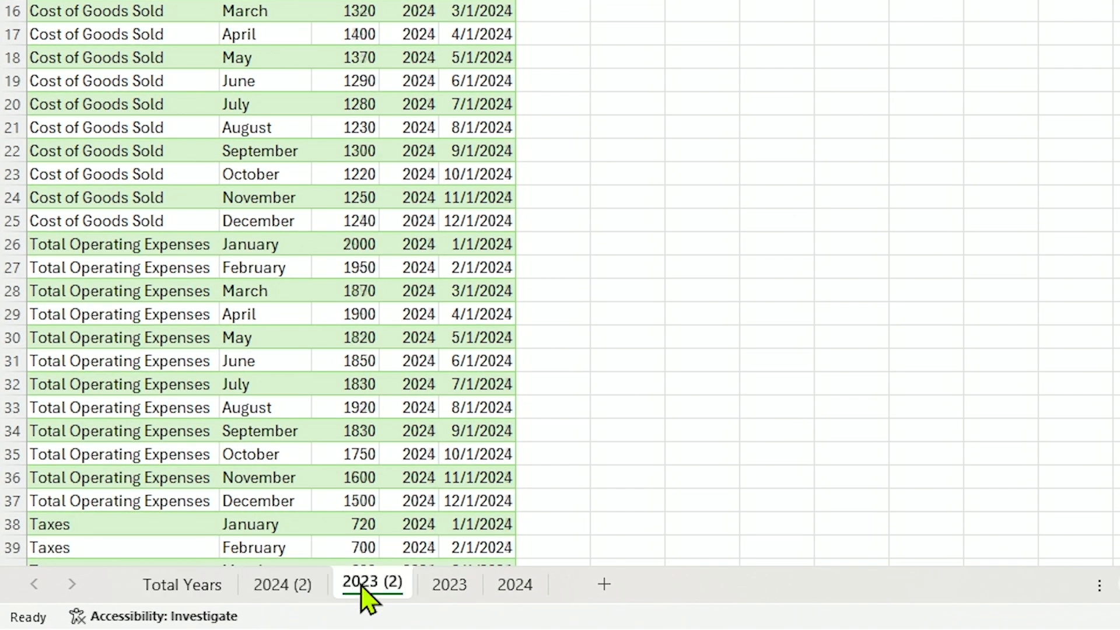
pyautogui.click(455, 588)
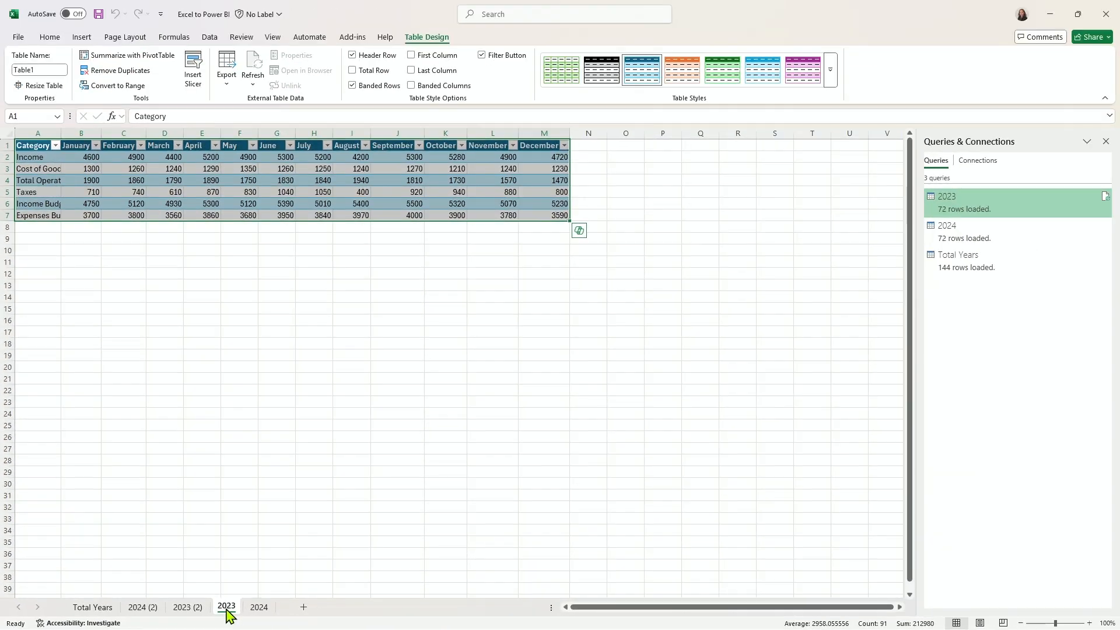
pyautogui.click(149, 607)
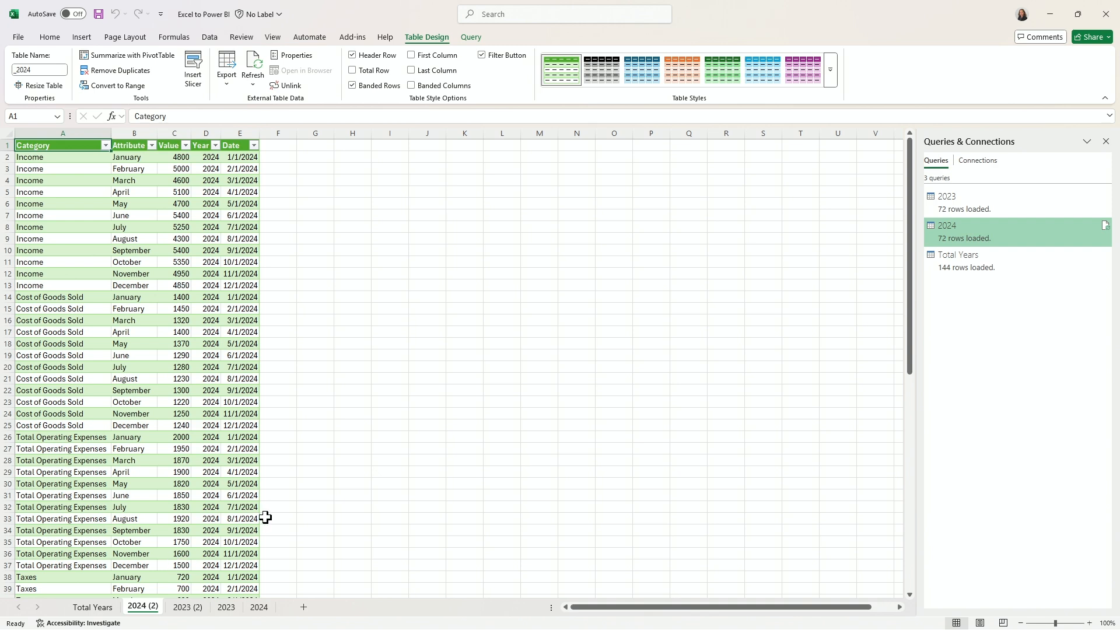
pyautogui.click(958, 255)
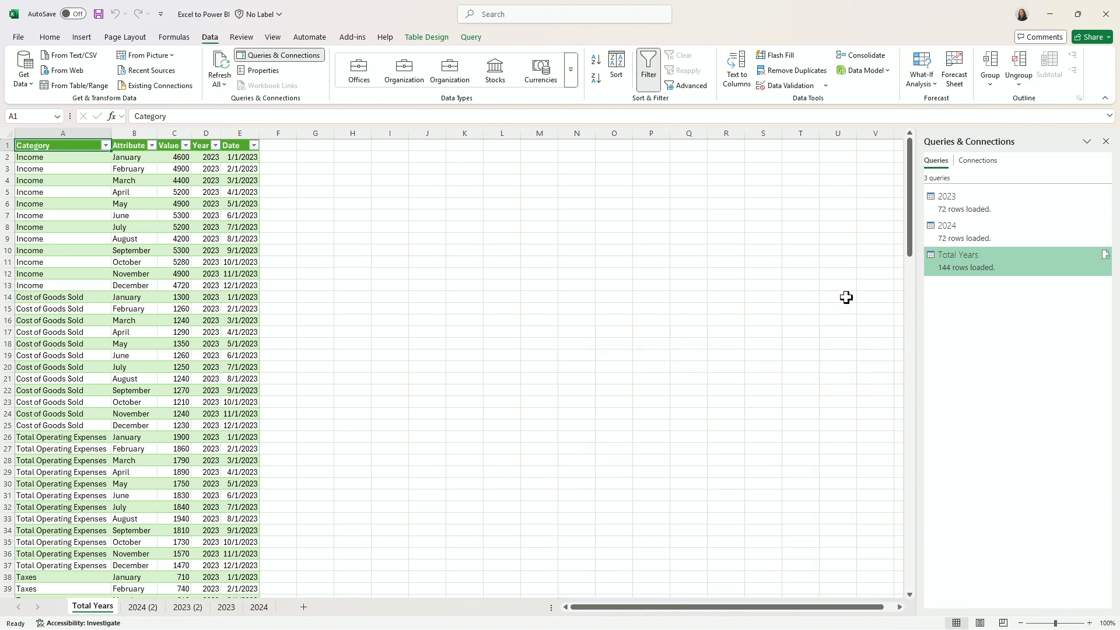
pyautogui.doubleClick(939, 264)
# Change the 2024 query's load option to Only Create Connection and accept the deletion of its worksheet table.
pyautogui.moveTo(1000, 241)
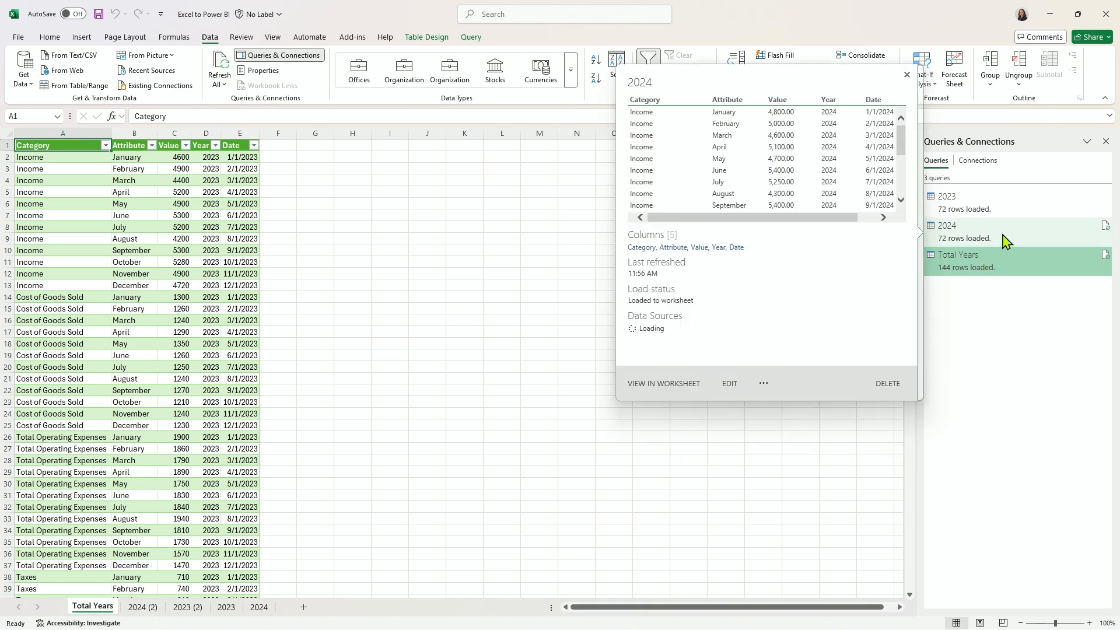
pyautogui.click(963, 236)
pyautogui.rightClick(962, 236)
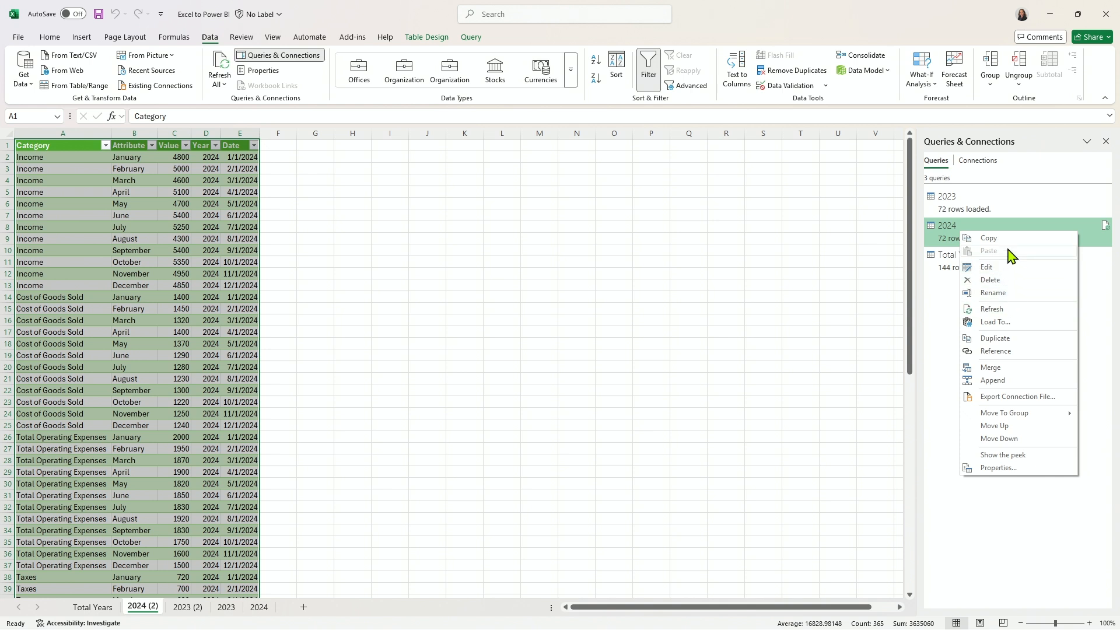
pyautogui.click(999, 322)
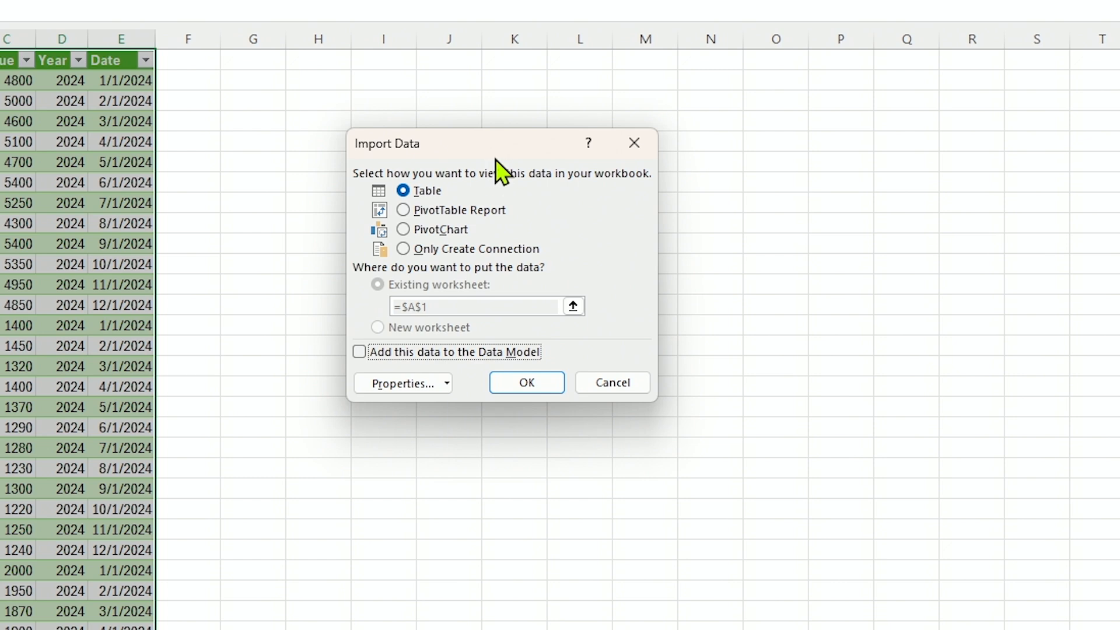
pyautogui.click(404, 249)
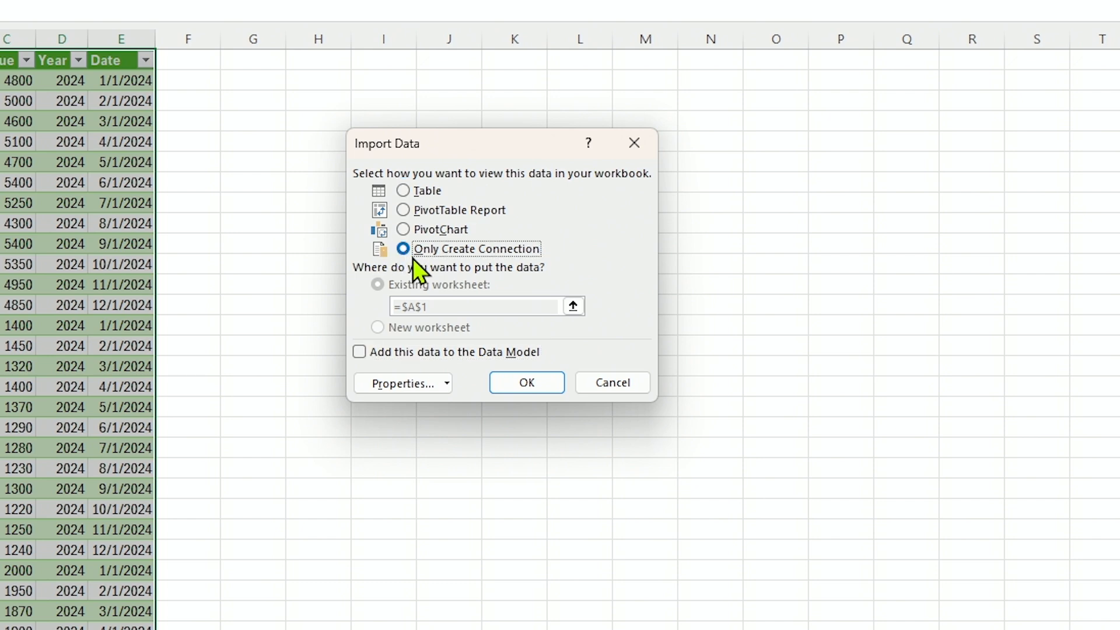
pyautogui.click(526, 384)
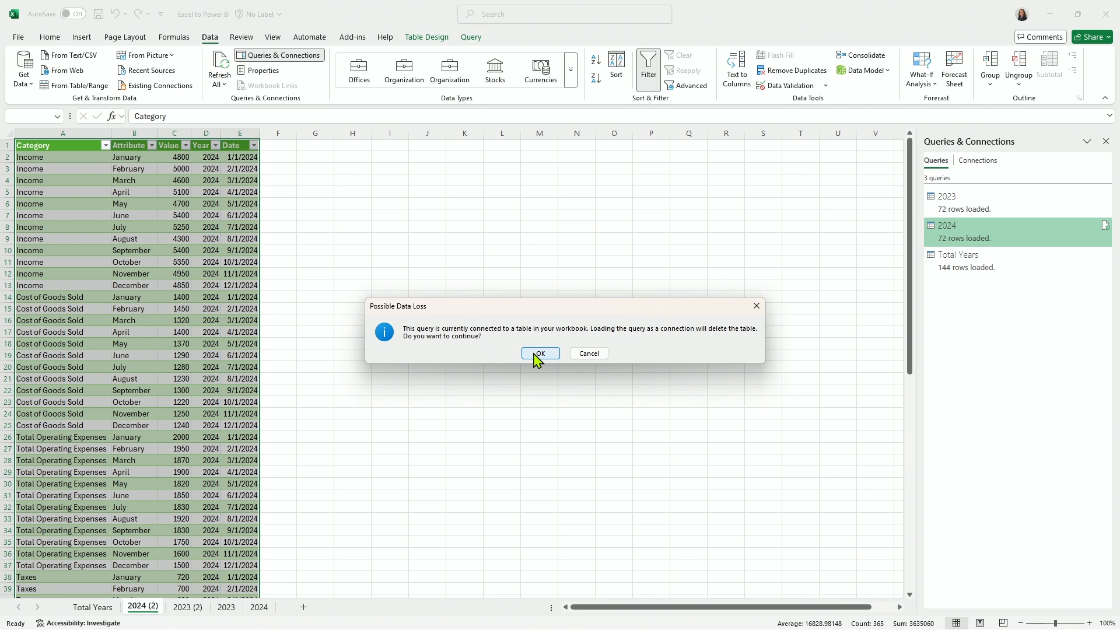
pyautogui.click(535, 354)
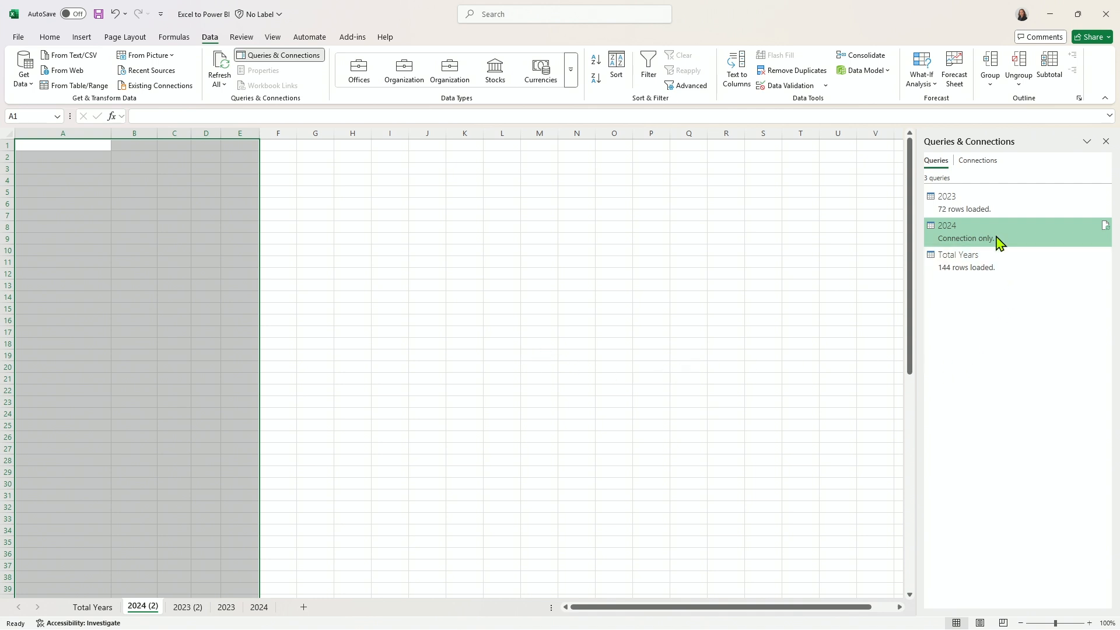
# Change the 2023 query's load option to Only Create Connection and accept the deletion of its worksheet table.
pyautogui.moveTo(999, 205)
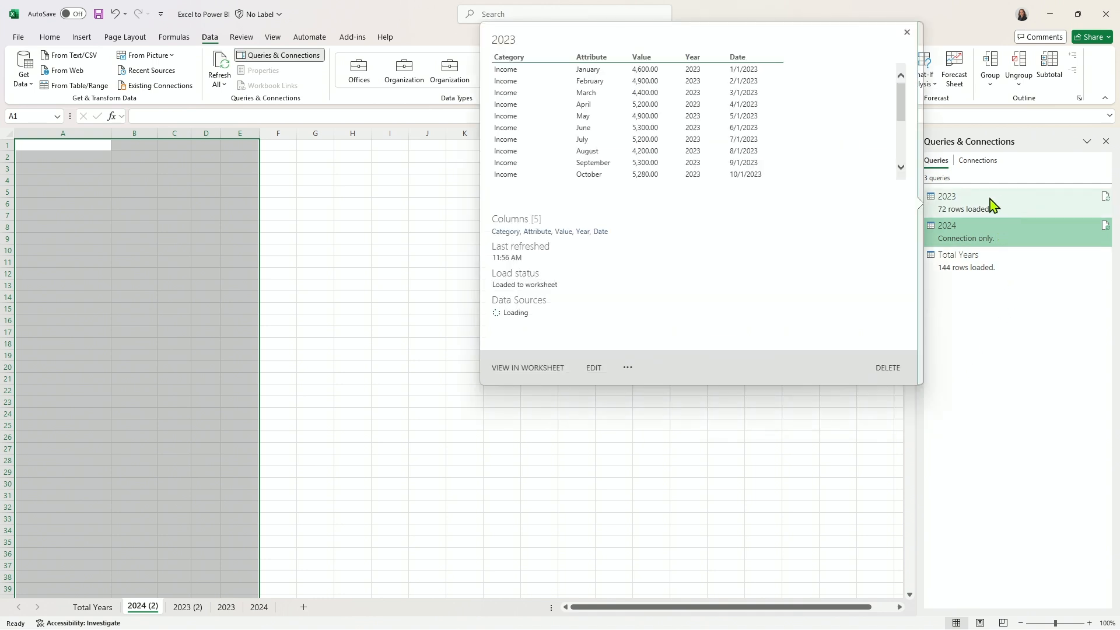
pyautogui.rightClick(970, 208)
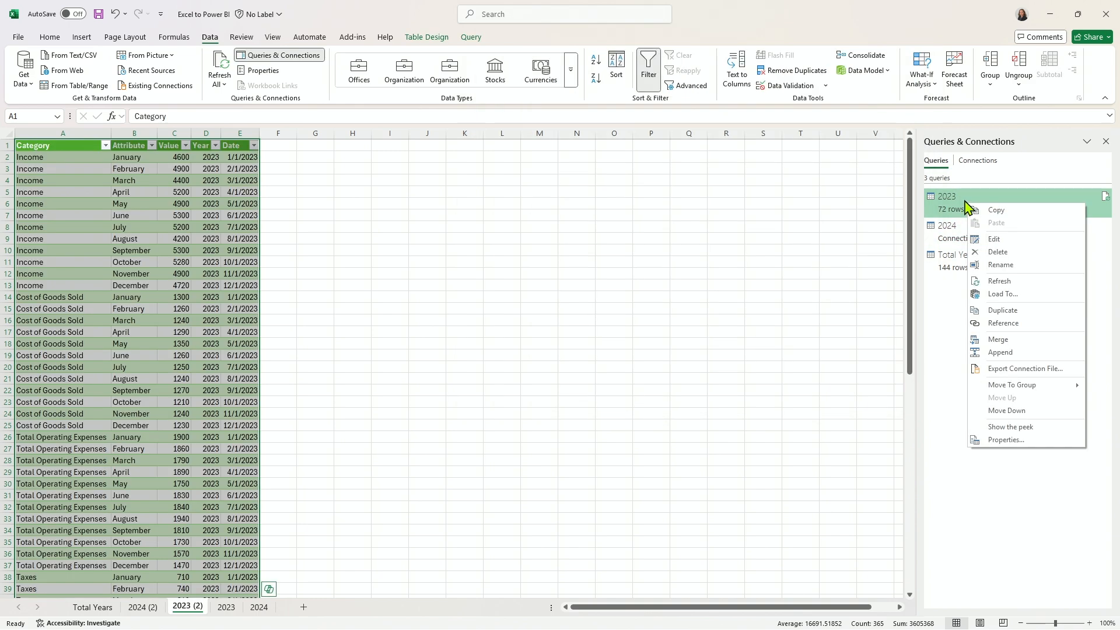
pyautogui.click(1002, 294)
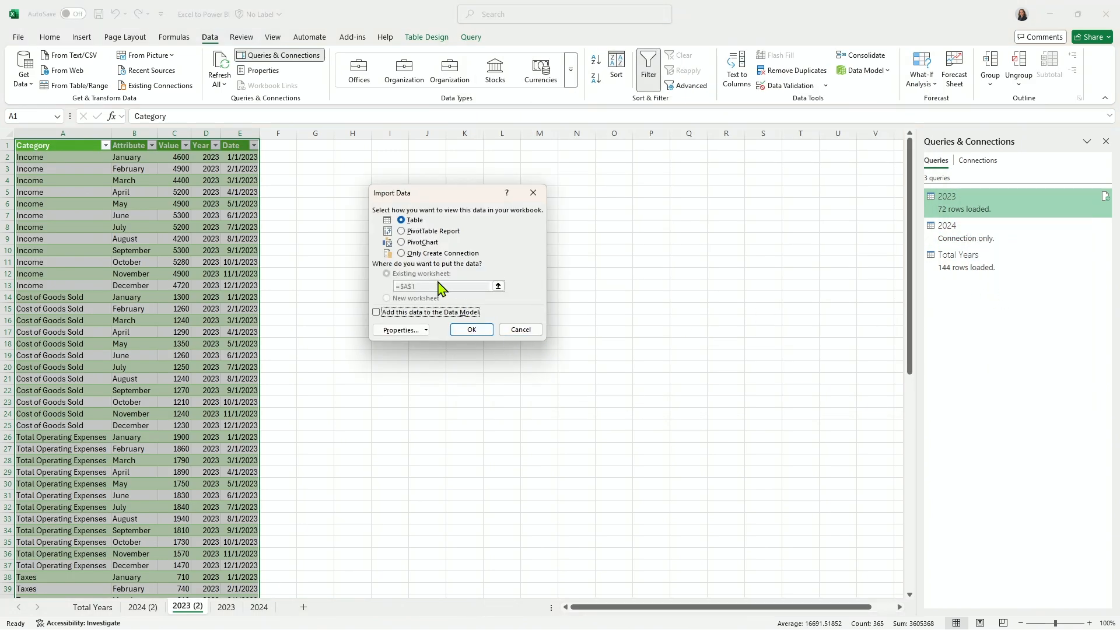
pyautogui.click(415, 255)
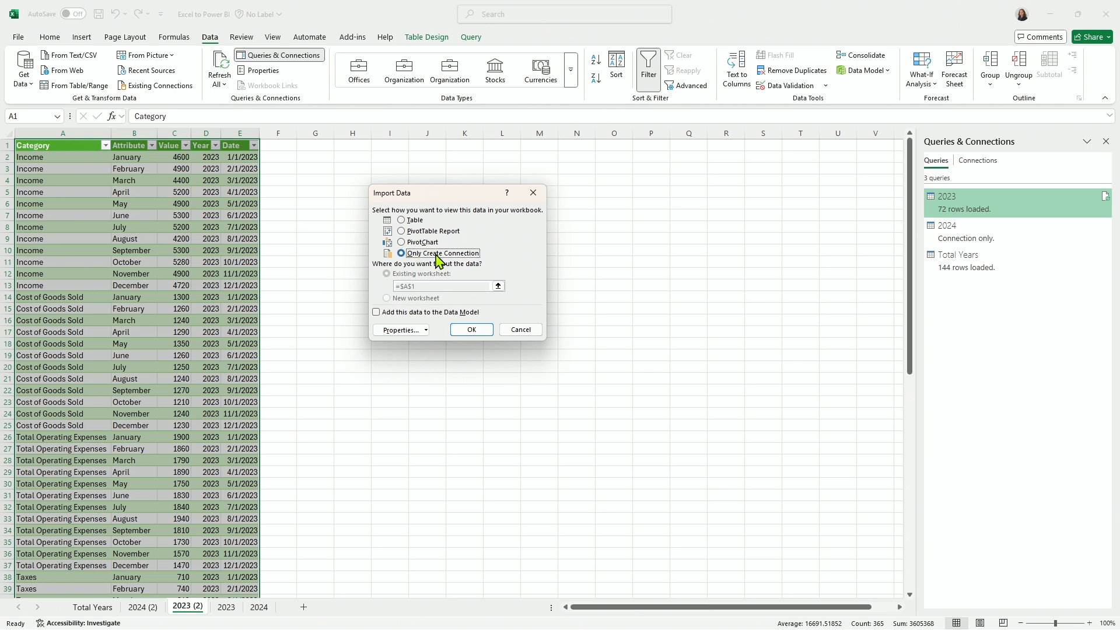
pyautogui.click(472, 330)
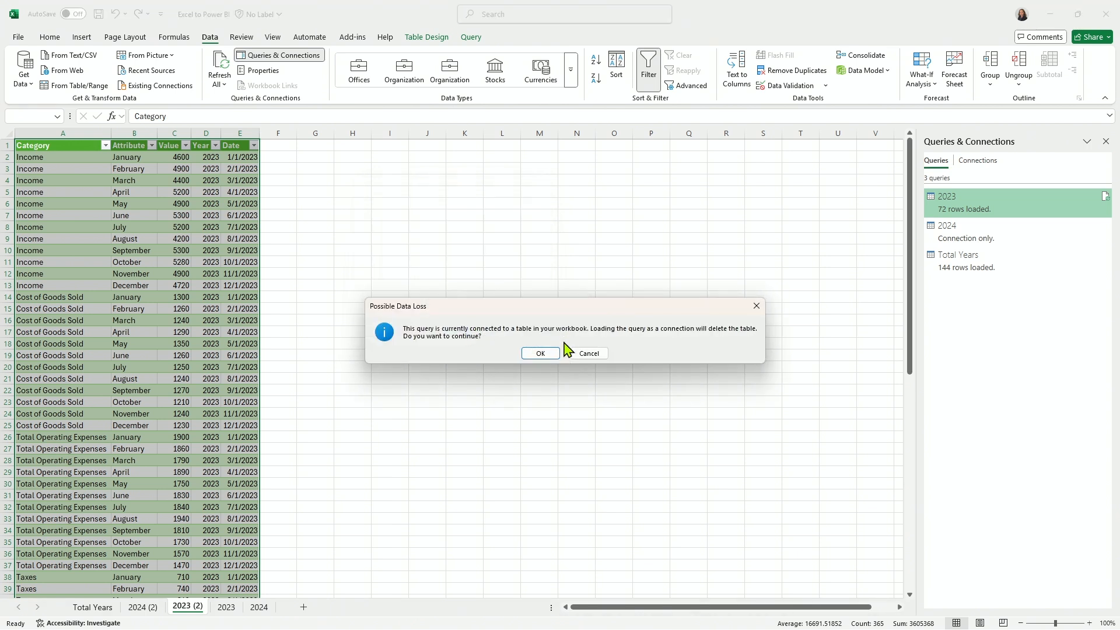
pyautogui.click(541, 354)
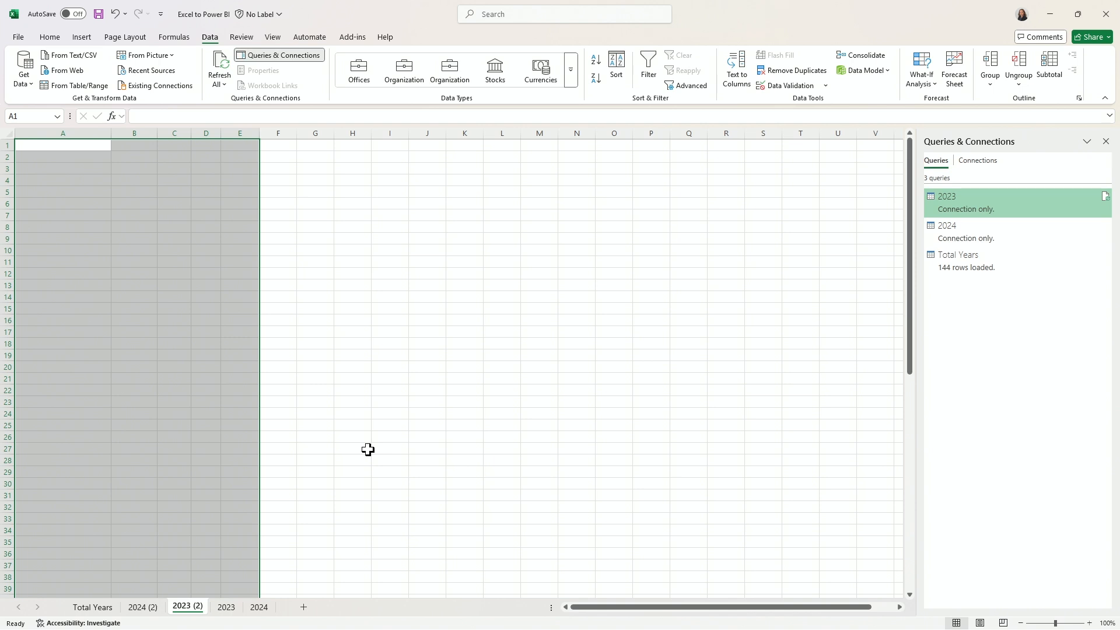
# Permanently delete the emptied 2023 (2) and 2024 (2) worksheets.
pyautogui.rightClick(183, 608)
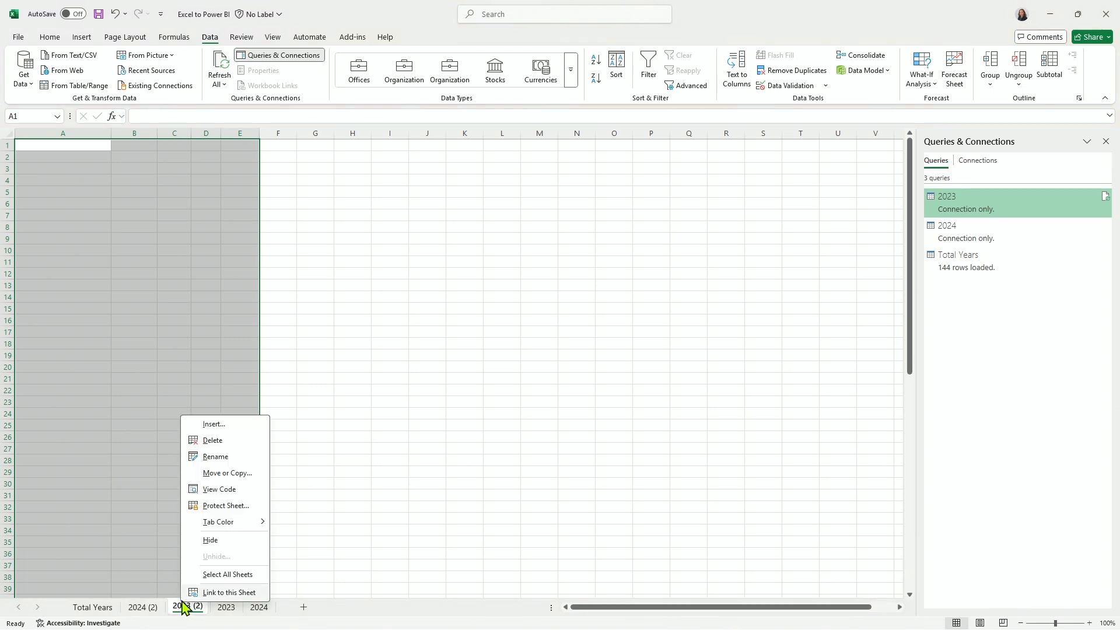
pyautogui.click(215, 440)
pyautogui.click(543, 355)
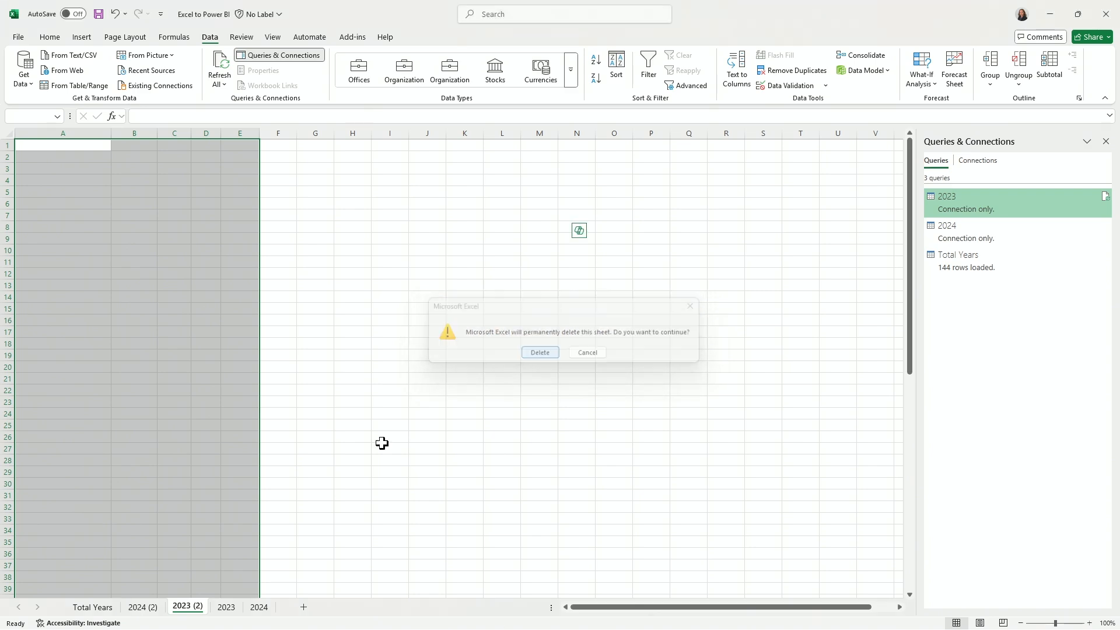
pyautogui.rightClick(142, 606)
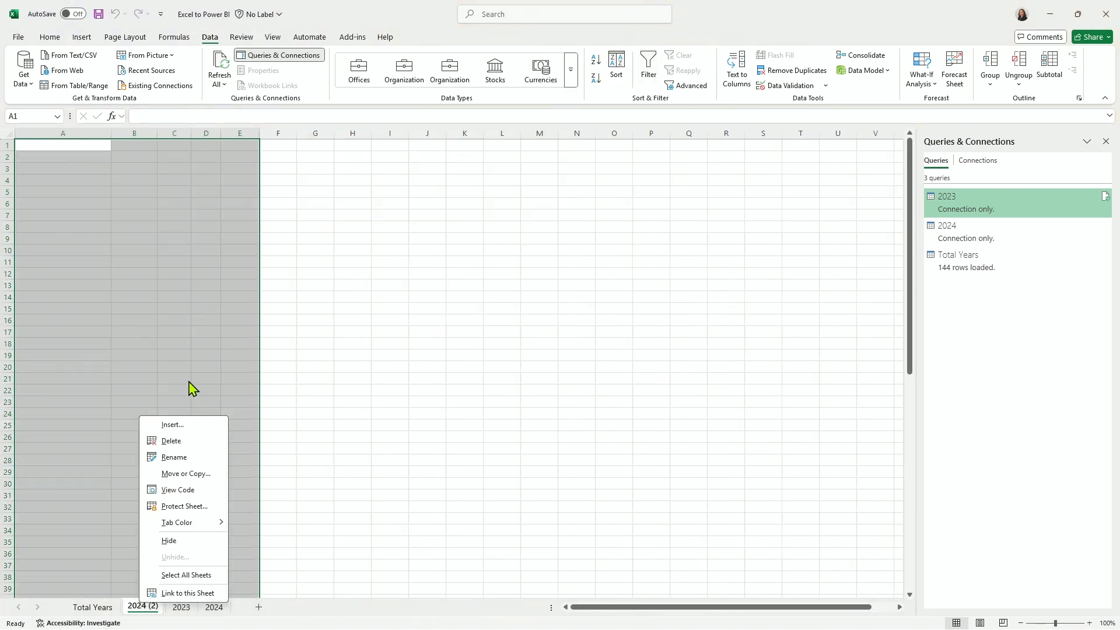
pyautogui.click(146, 441)
pyautogui.click(540, 353)
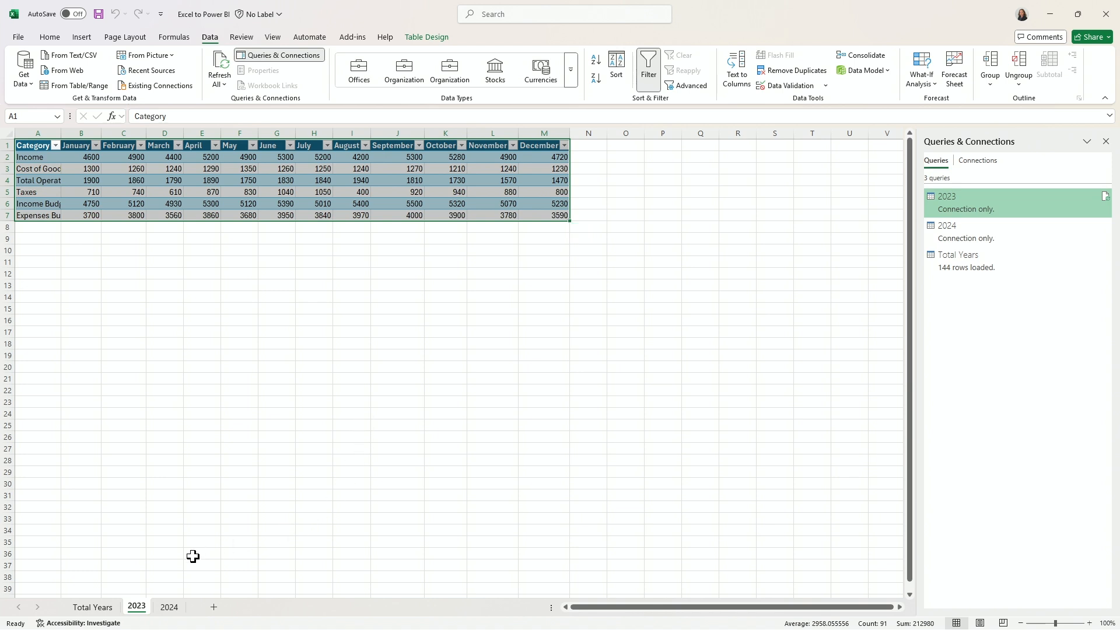
# Hide the original 2023 and 2024 source worksheets.
pyautogui.rightClick(137, 608)
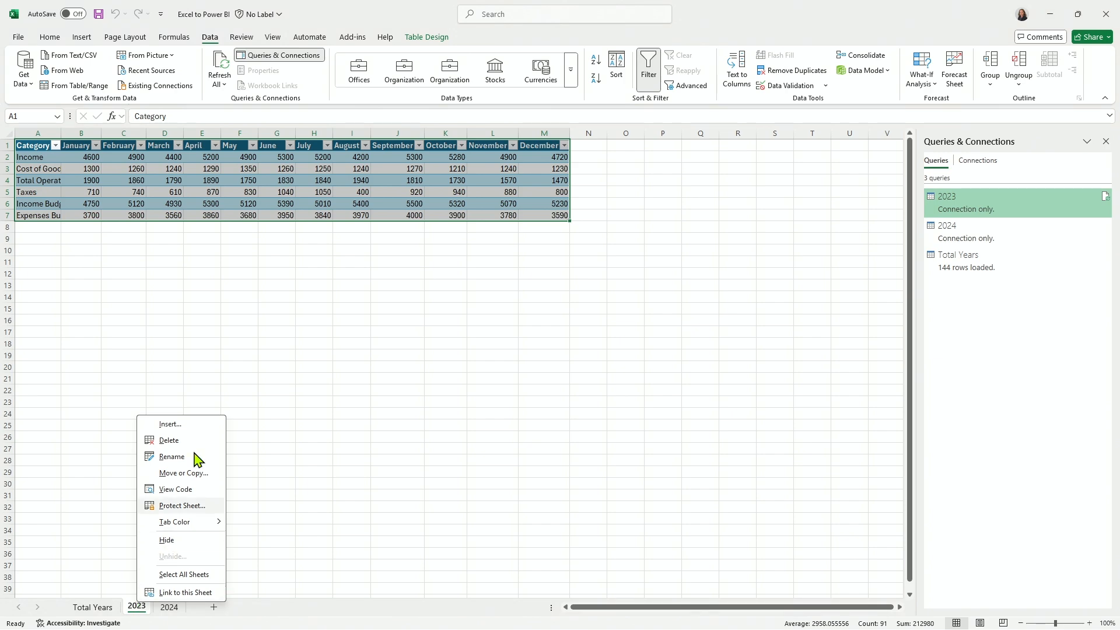
pyautogui.click(166, 540)
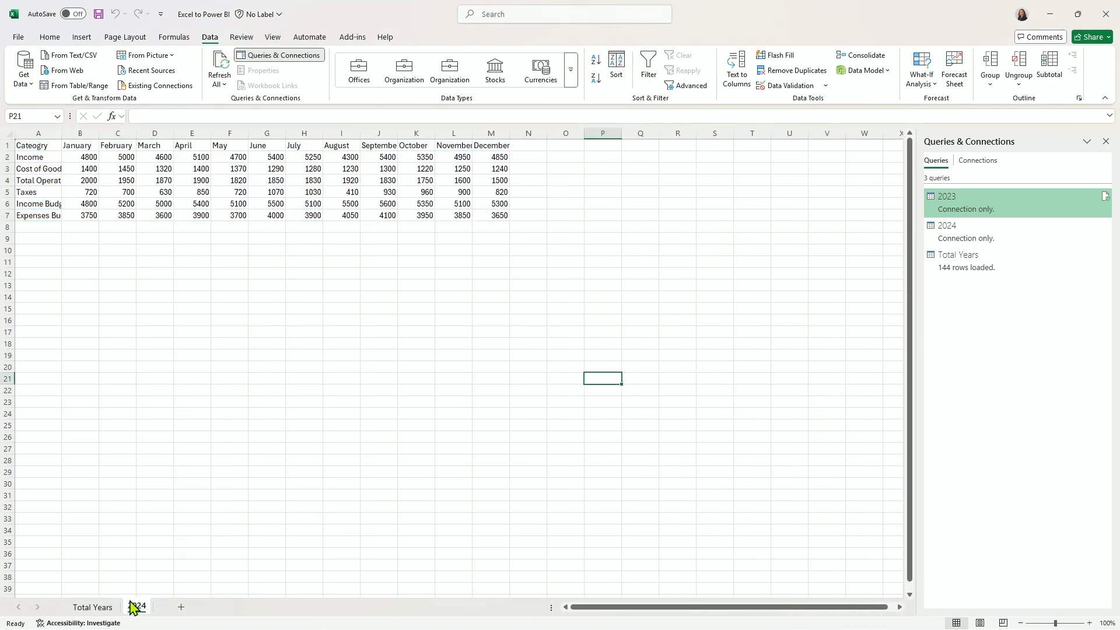
pyautogui.rightClick(137, 608)
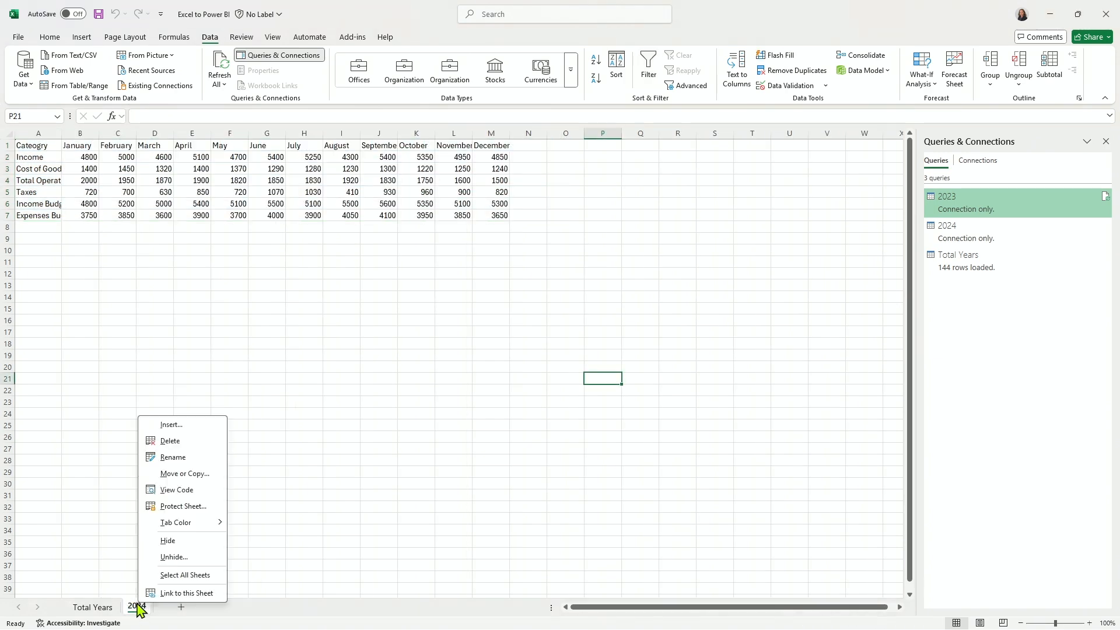
pyautogui.click(166, 546)
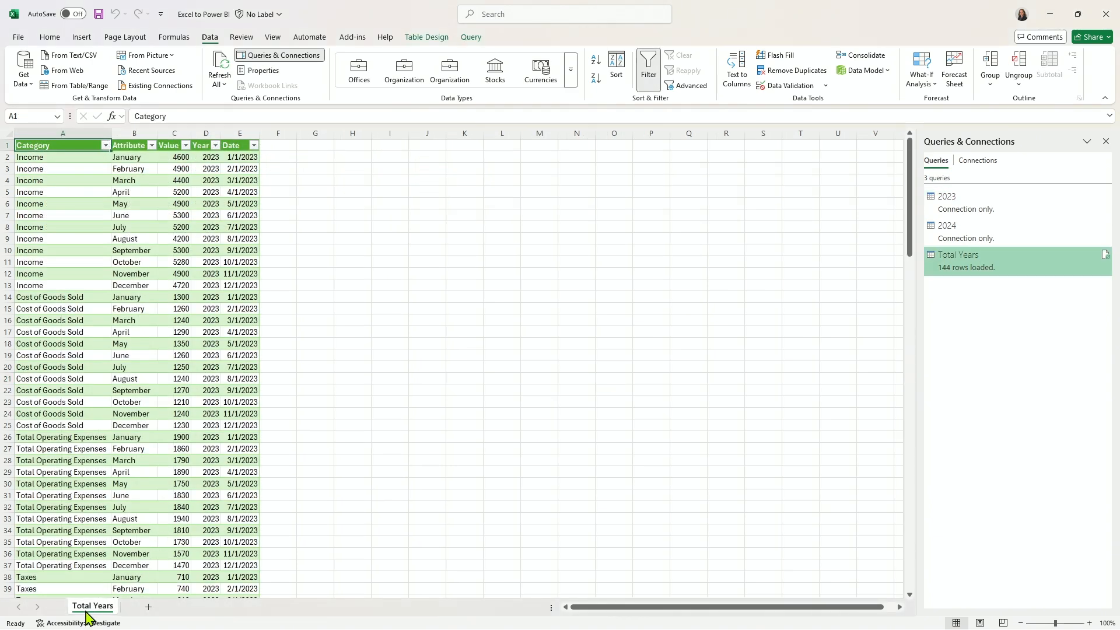
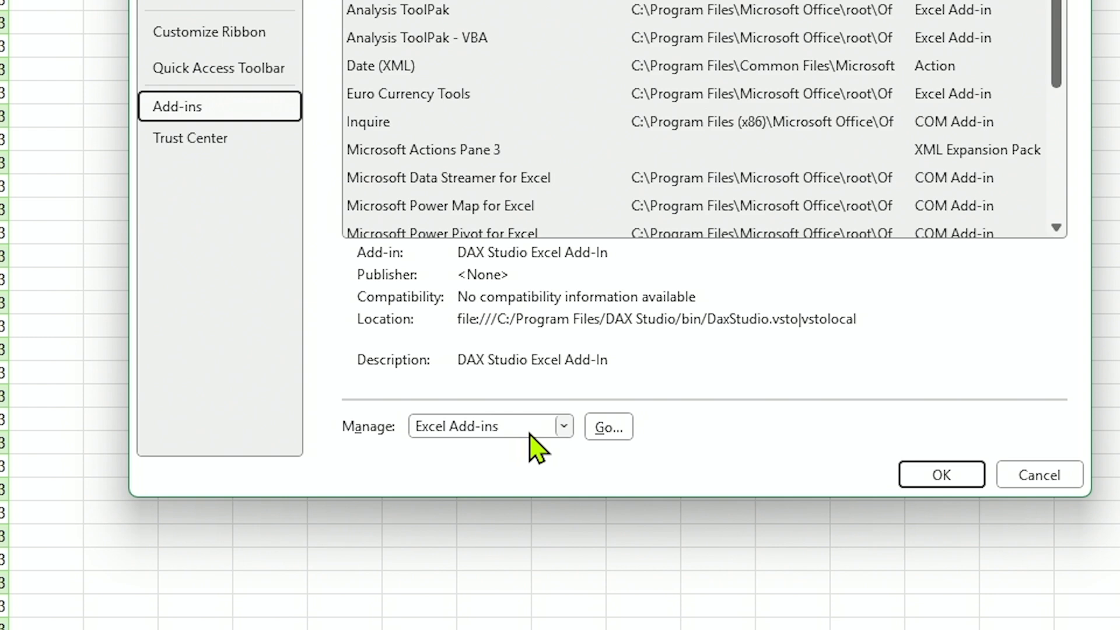
# Enable the Microsoft Power Pivot for Excel COM add-in.
pyautogui.click(563, 431)
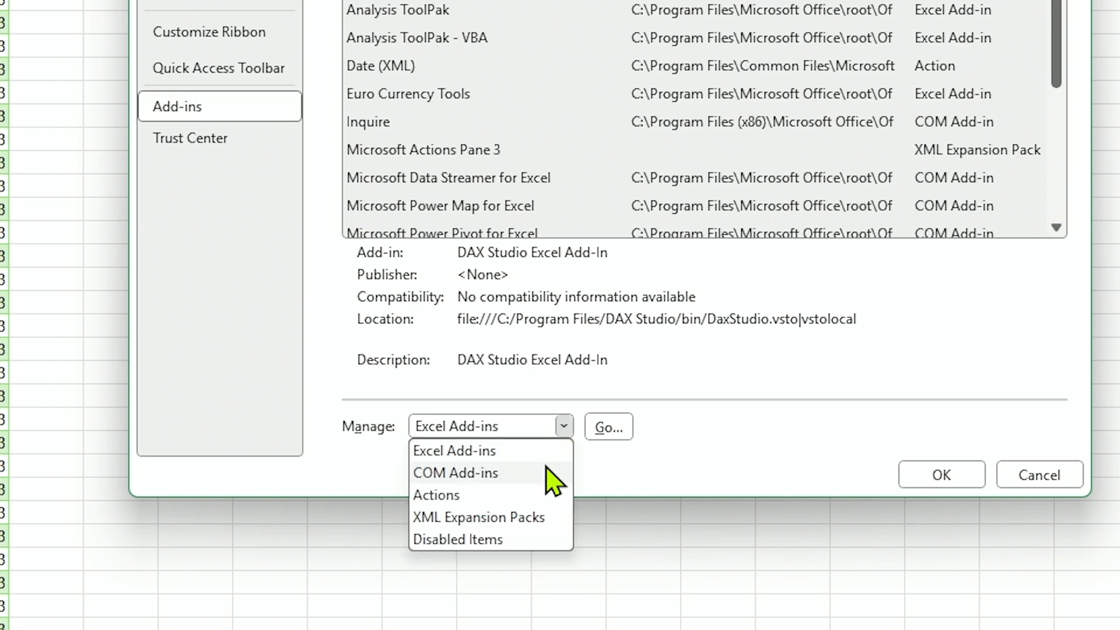
pyautogui.click(547, 473)
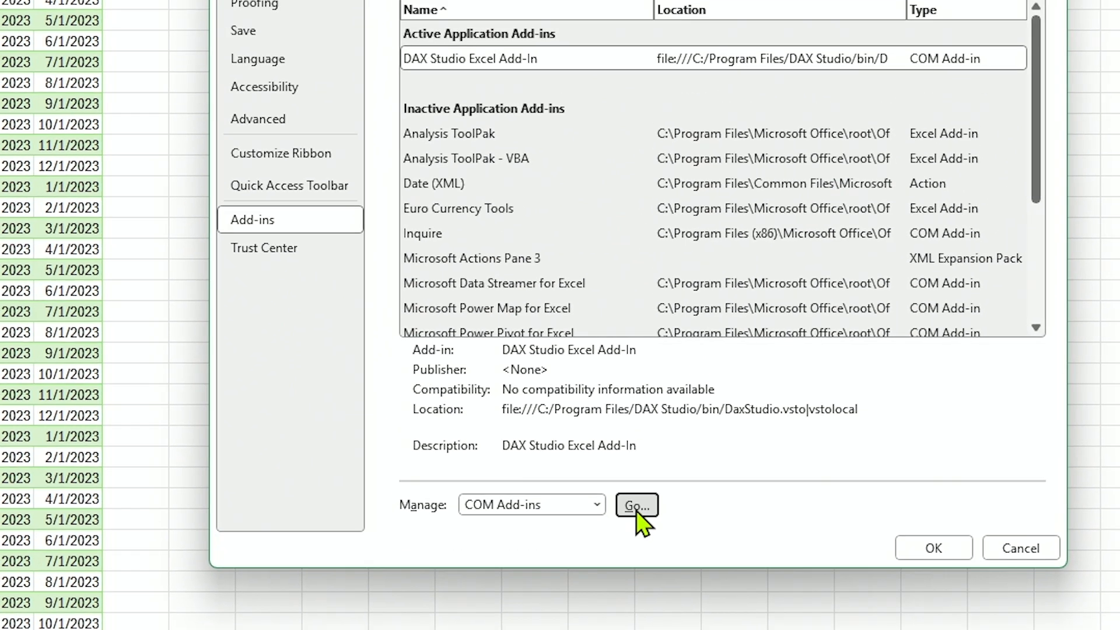
pyautogui.click(608, 433)
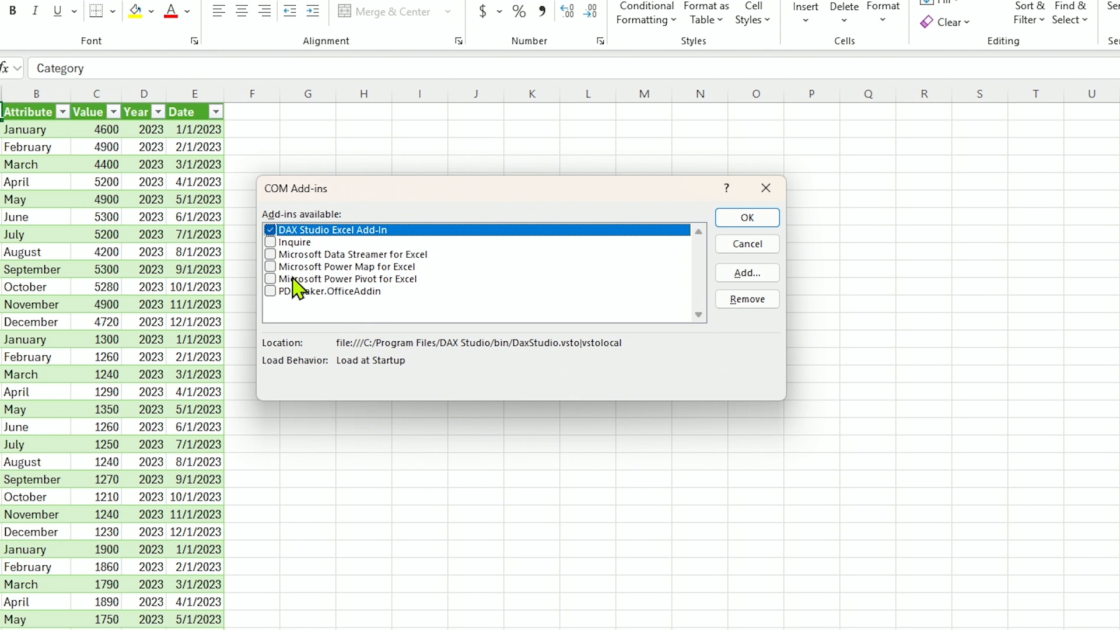
pyautogui.click(272, 280)
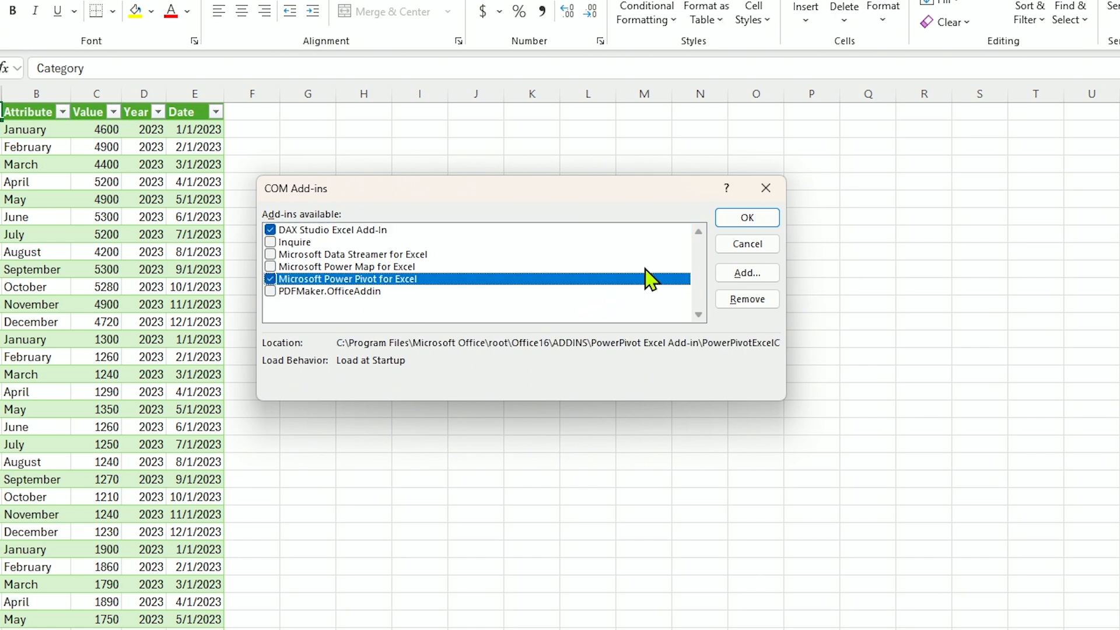
pyautogui.click(748, 218)
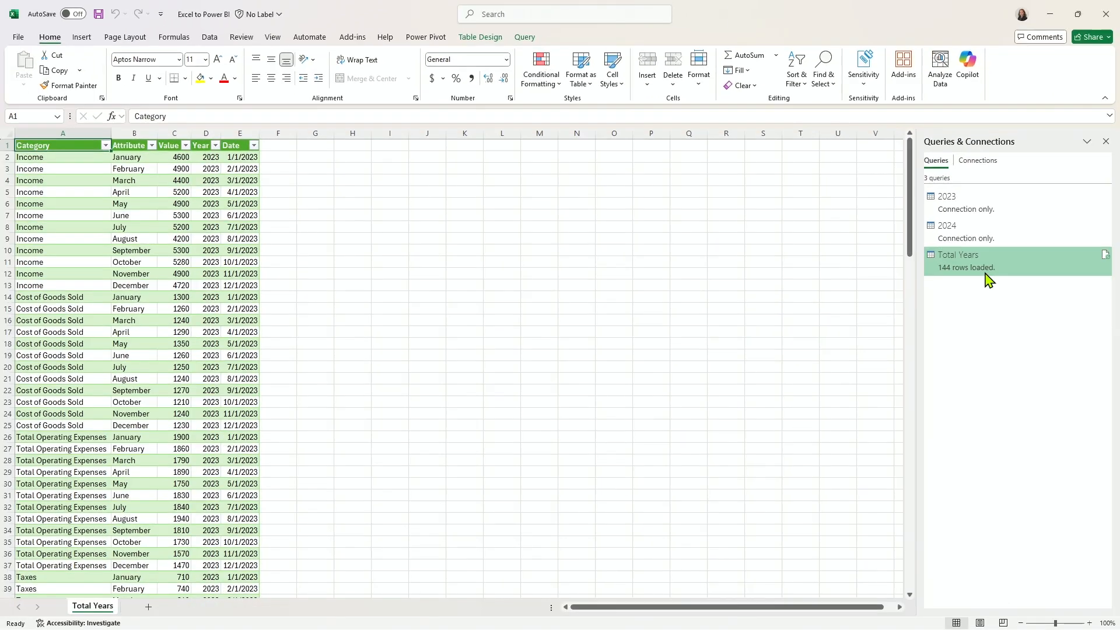
pyautogui.moveTo(986, 277)
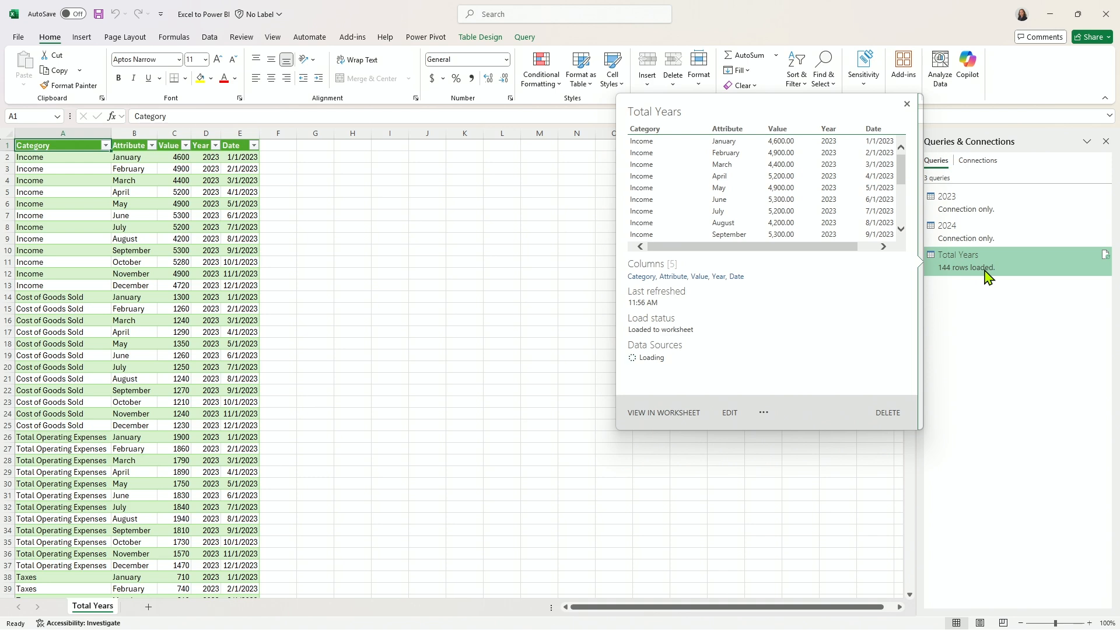
pyautogui.rightClick(986, 277)
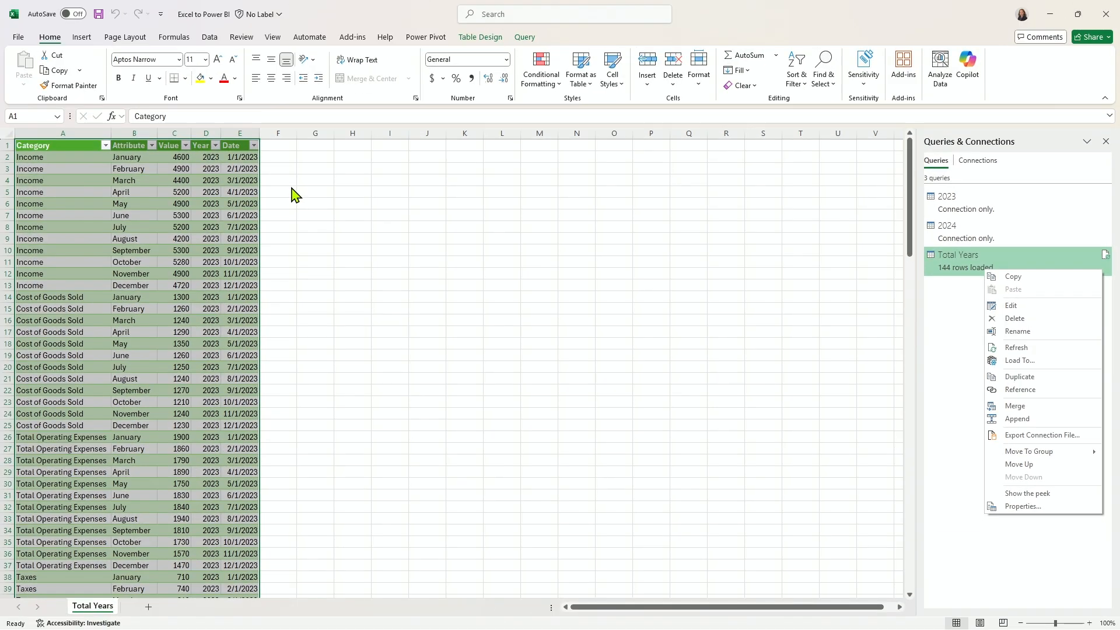
pyautogui.click(291, 188)
# Add the Total Years worksheet table to the Power Pivot data model.
pyautogui.click(84, 146)
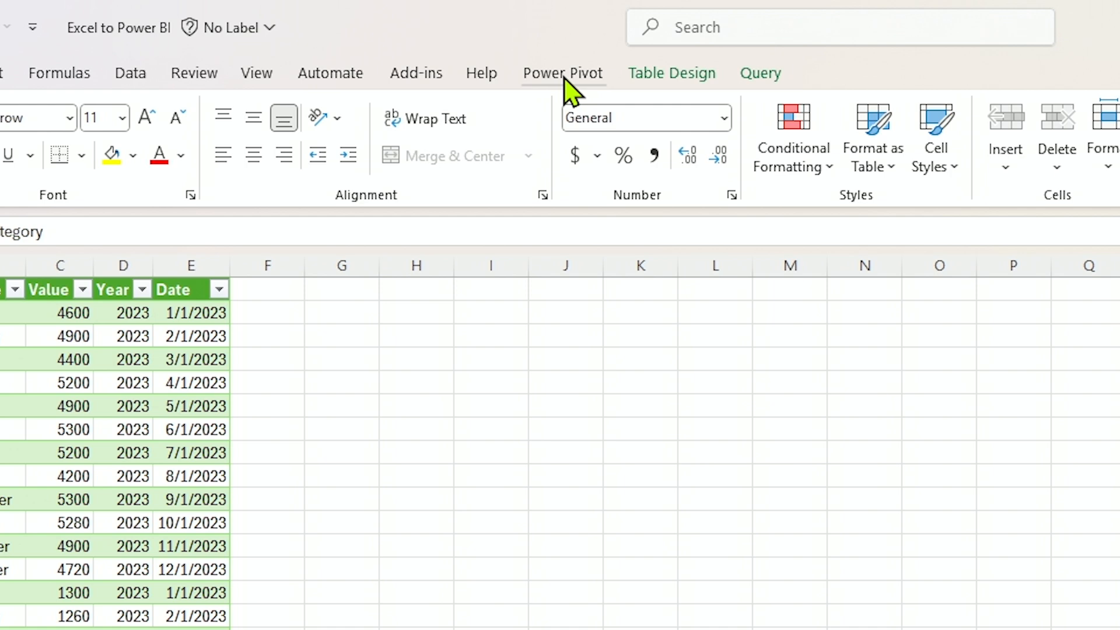
pyautogui.click(564, 75)
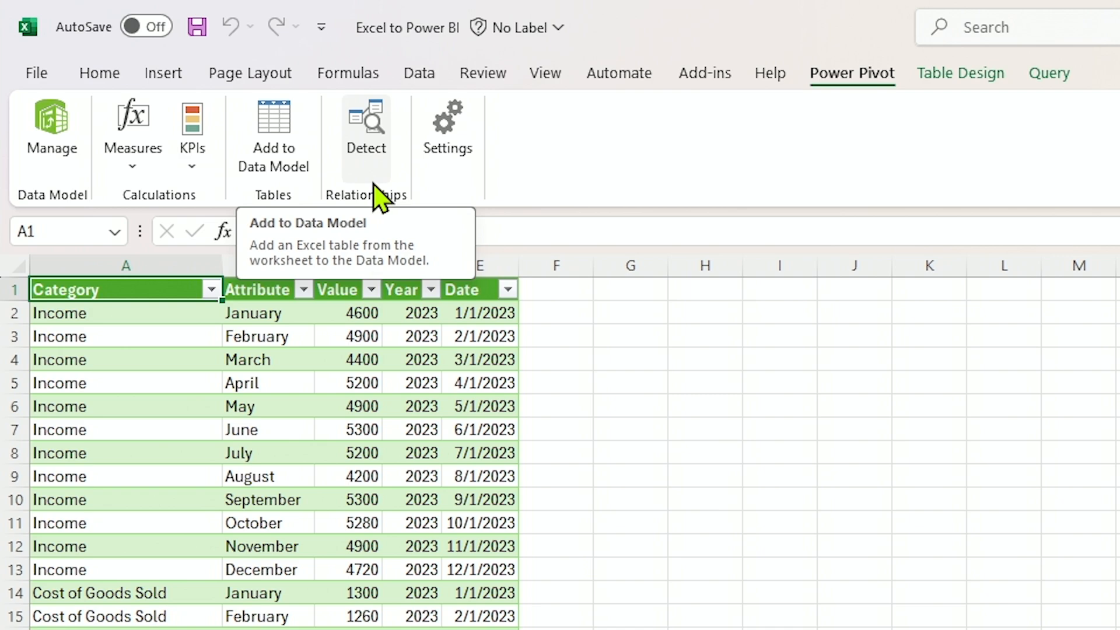
pyautogui.click(290, 160)
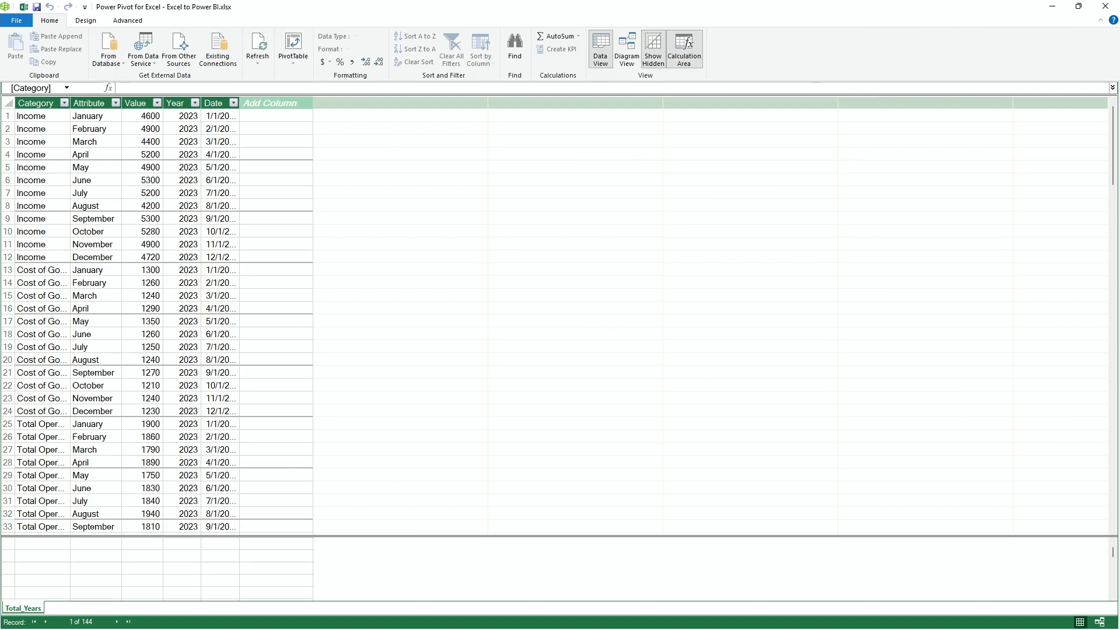
pyautogui.moveTo(302, 8); pyautogui.dragTo(304, 109)
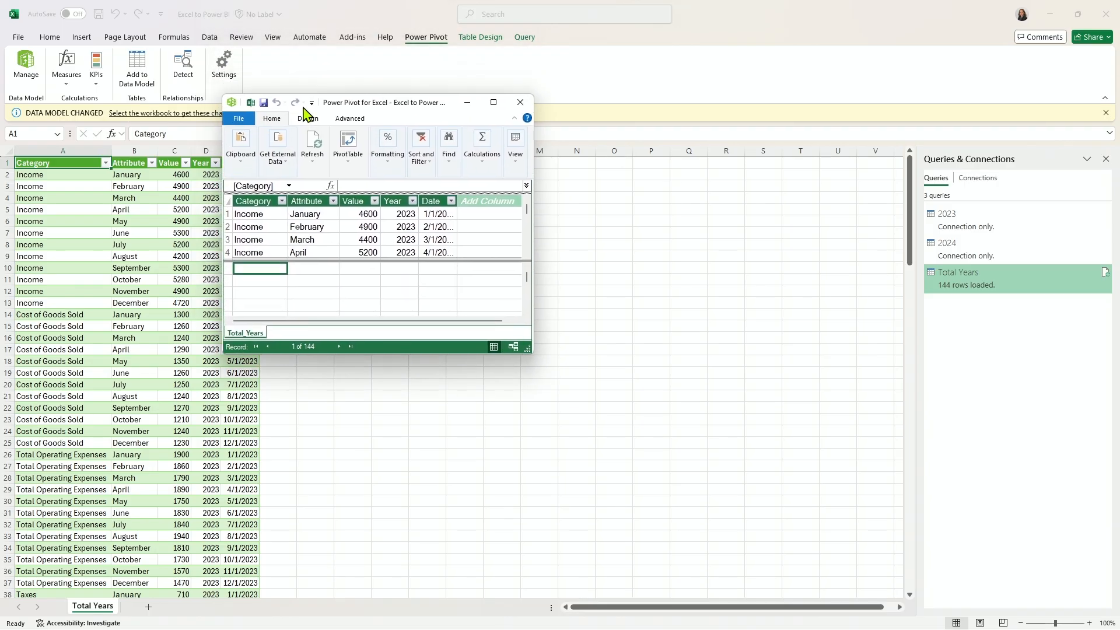
pyautogui.doubleClick(450, 105)
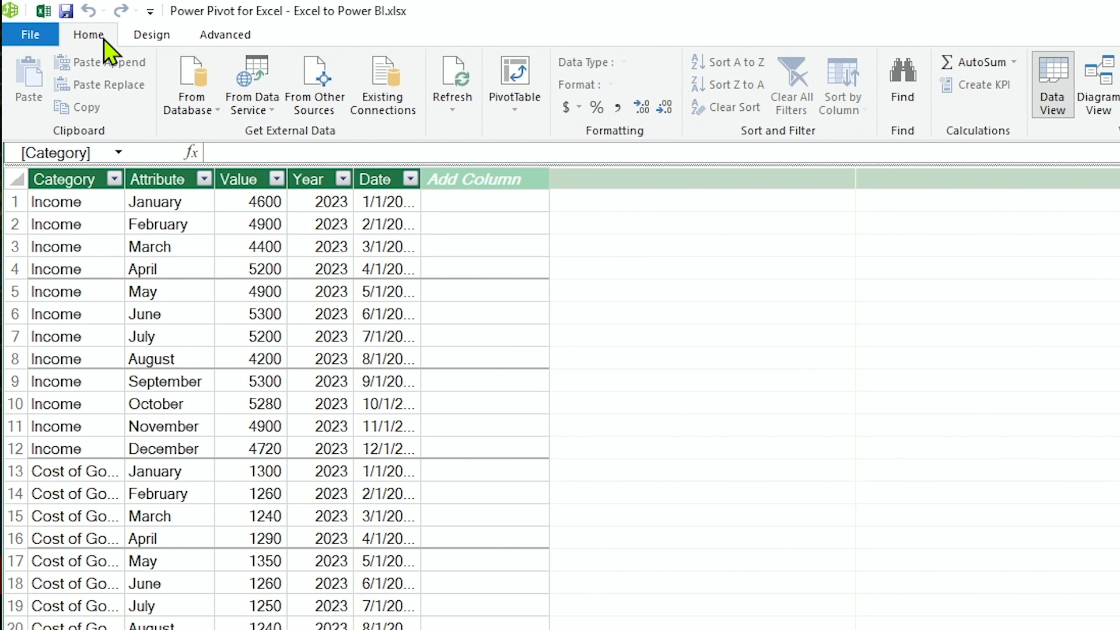
pyautogui.click(151, 37)
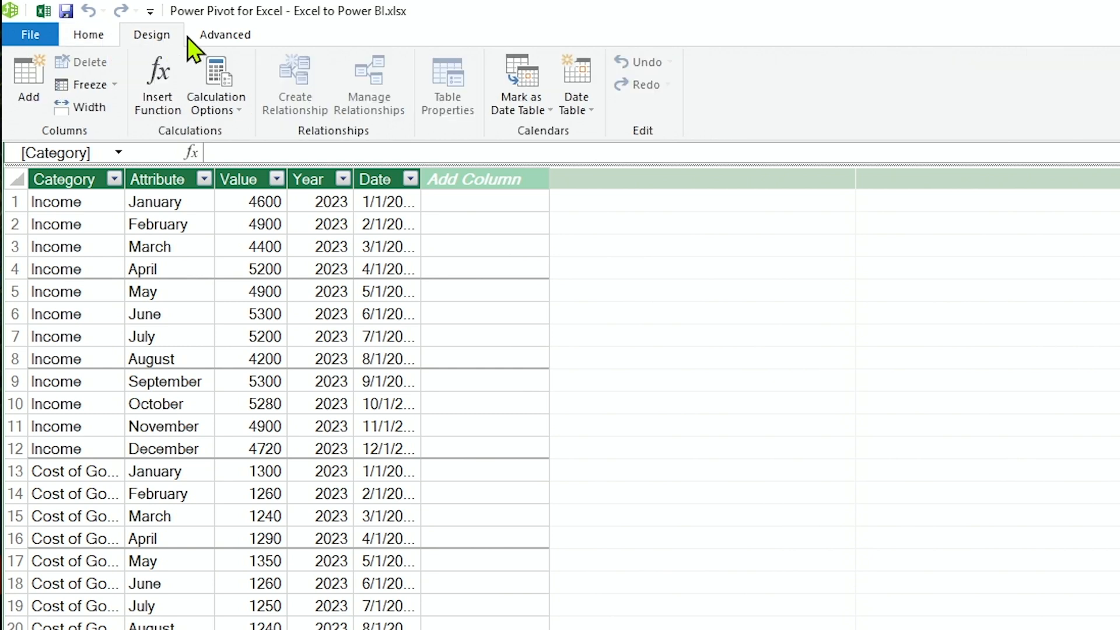
pyautogui.click(244, 43)
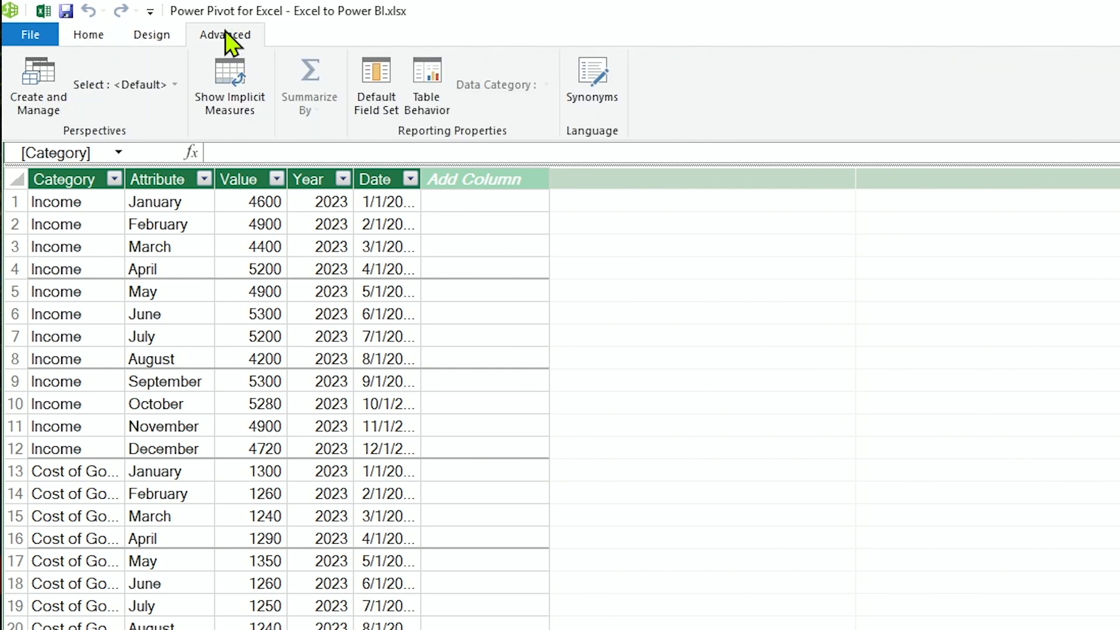
pyautogui.click(104, 40)
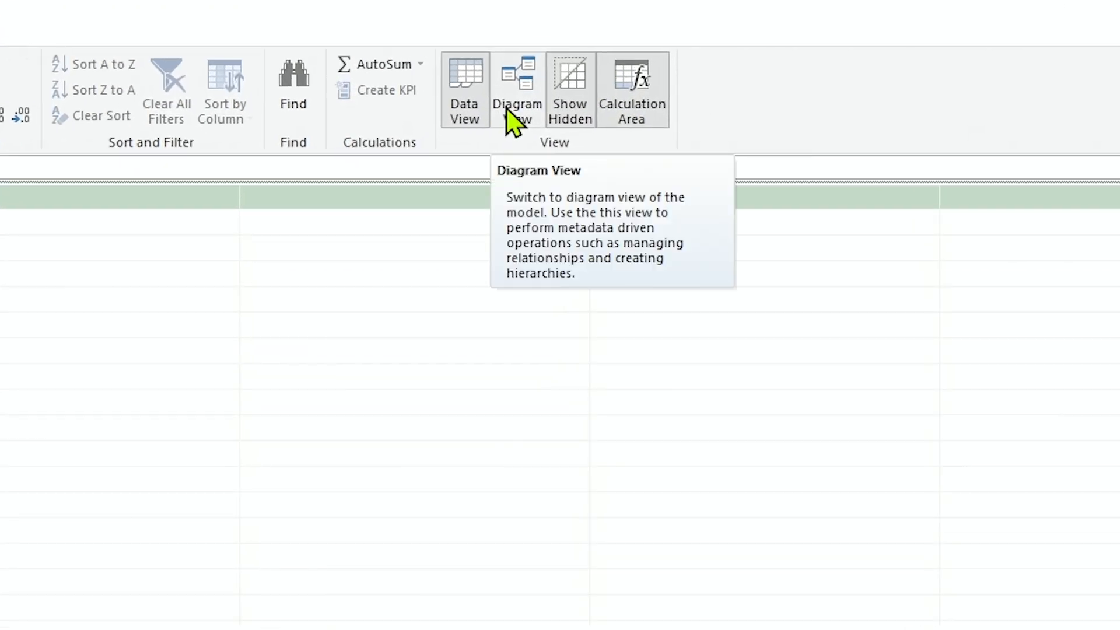
# Show the data model in Diagram View and reposition the Total_Years table box.
pyautogui.click(509, 114)
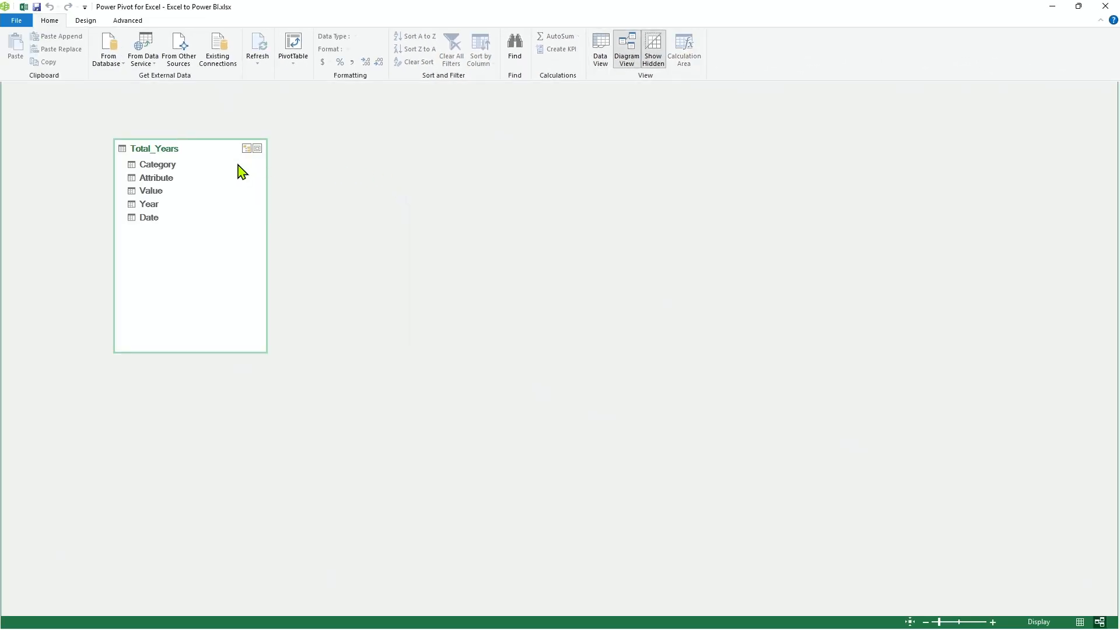
pyautogui.moveTo(207, 155); pyautogui.dragTo(185, 141)
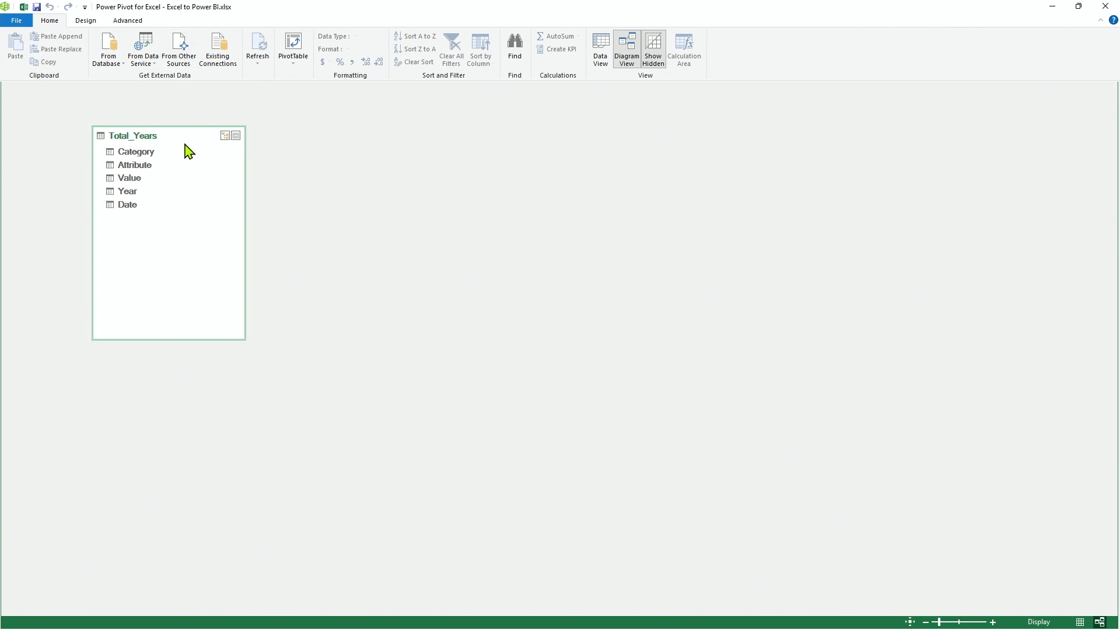
pyautogui.moveTo(185, 145); pyautogui.dragTo(194, 151)
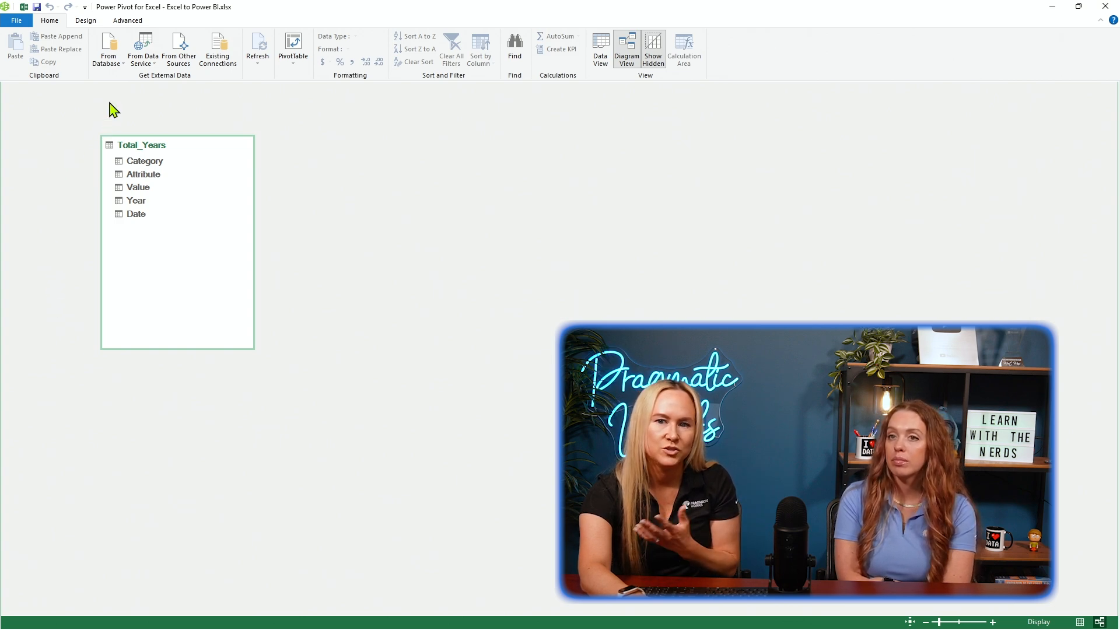
# Create a new date table in the data model and lay out its enlarged box beside Total_Years with all fields showing.
pyautogui.click(86, 21)
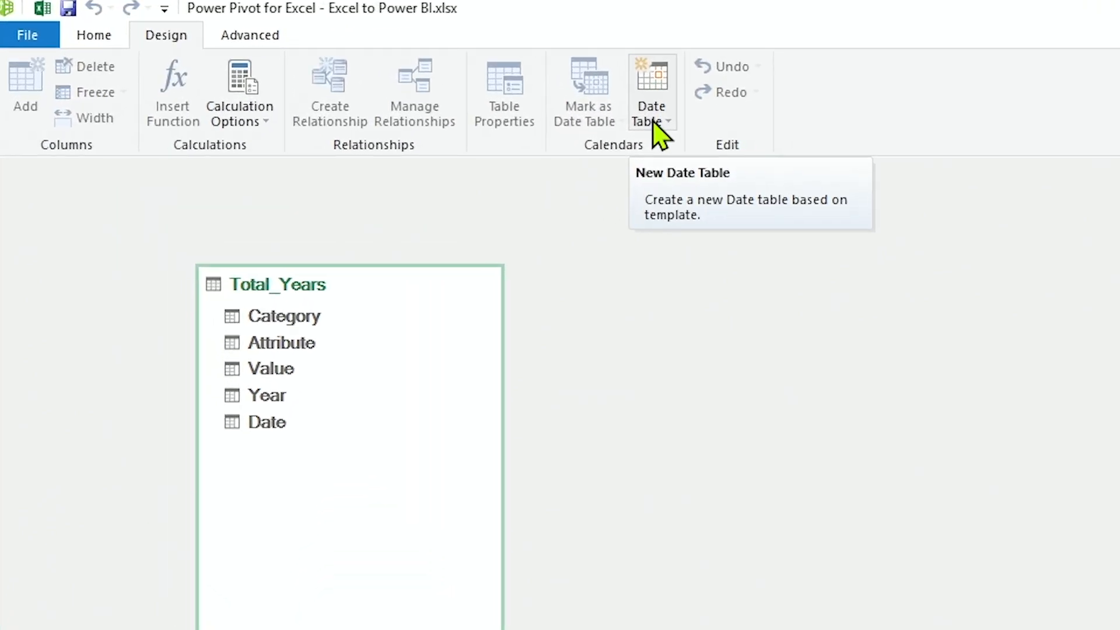
pyautogui.click(653, 121)
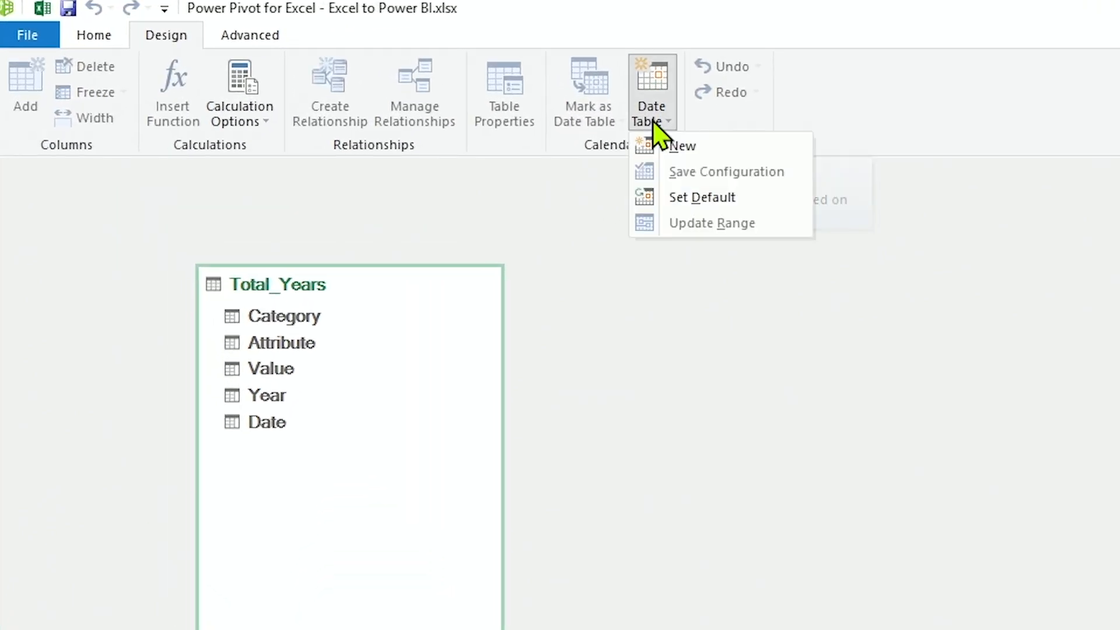
pyautogui.click(736, 155)
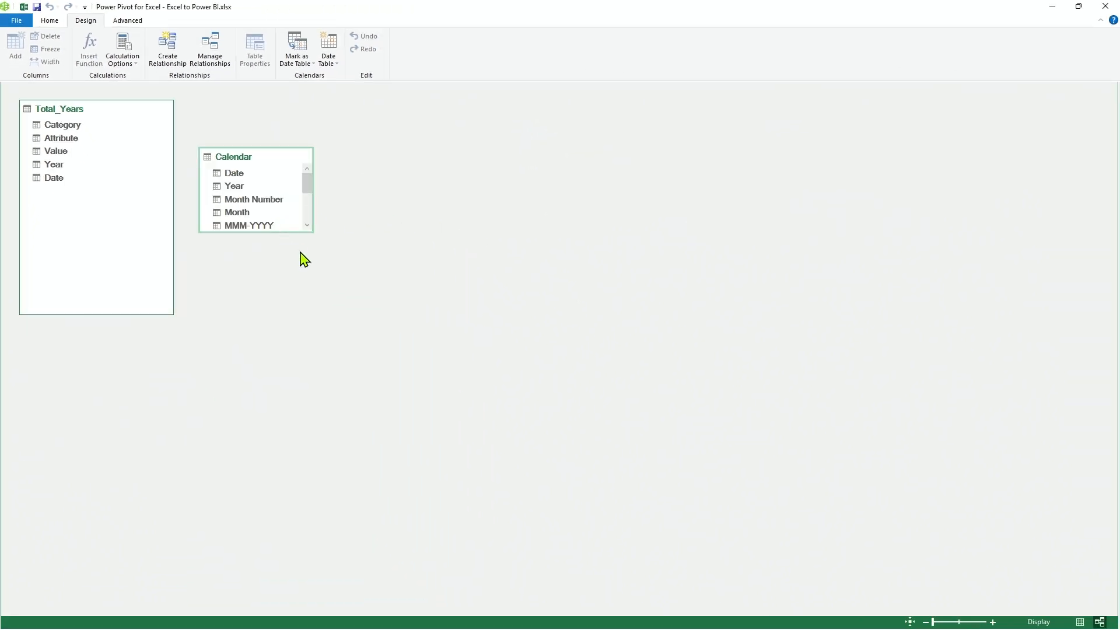
pyautogui.moveTo(309, 232); pyautogui.dragTo(315, 370)
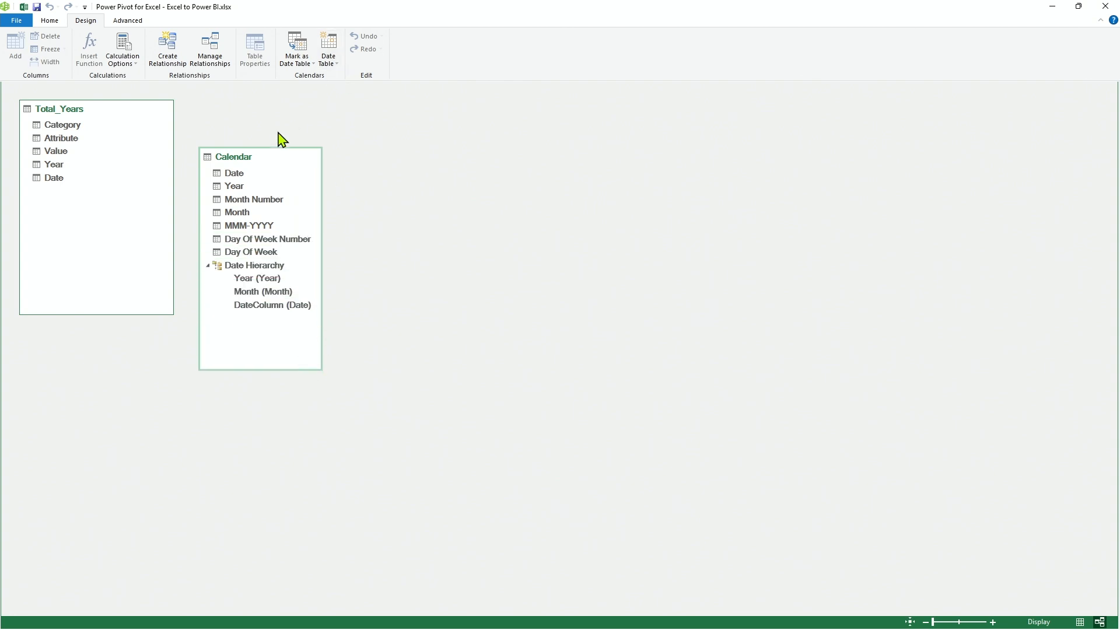
pyautogui.moveTo(270, 161); pyautogui.dragTo(340, 113)
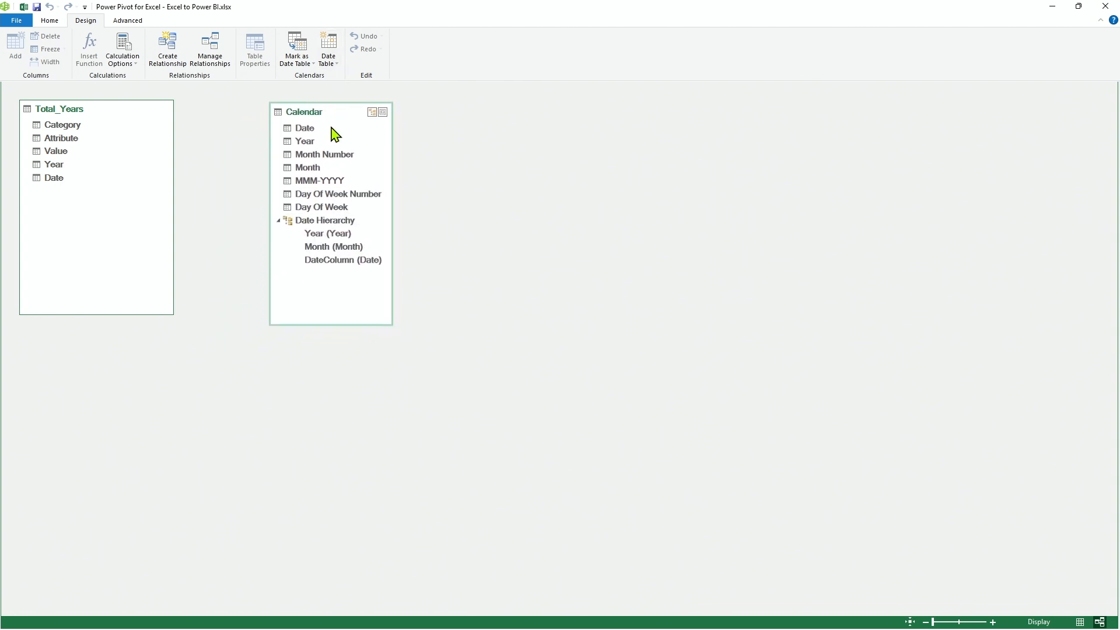
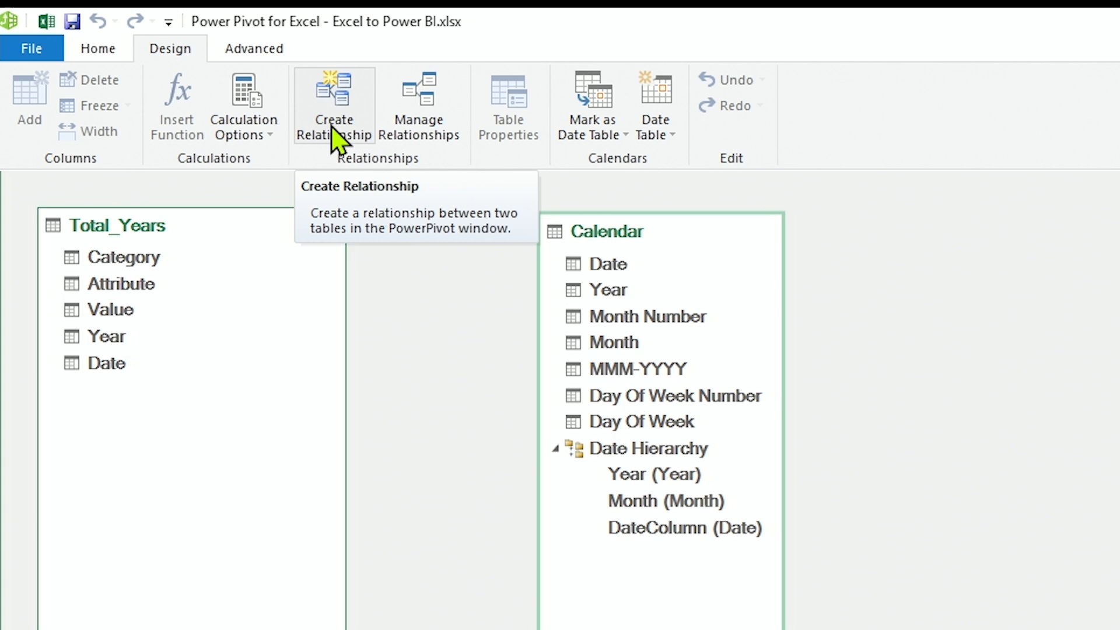
pyautogui.click(336, 136)
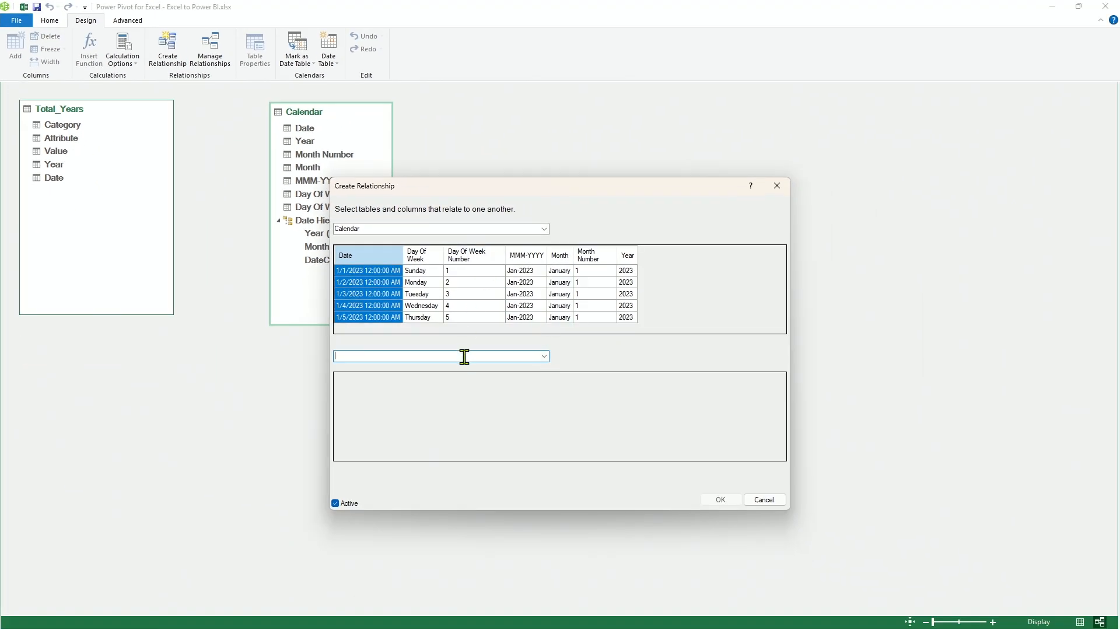
pyautogui.click(544, 357)
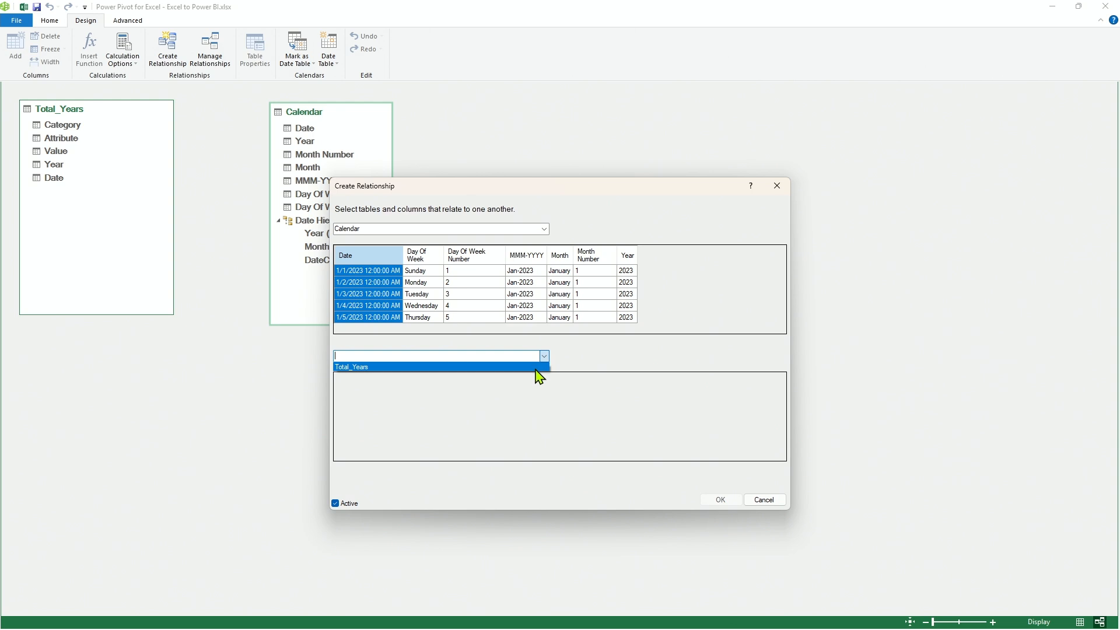
pyautogui.click(536, 367)
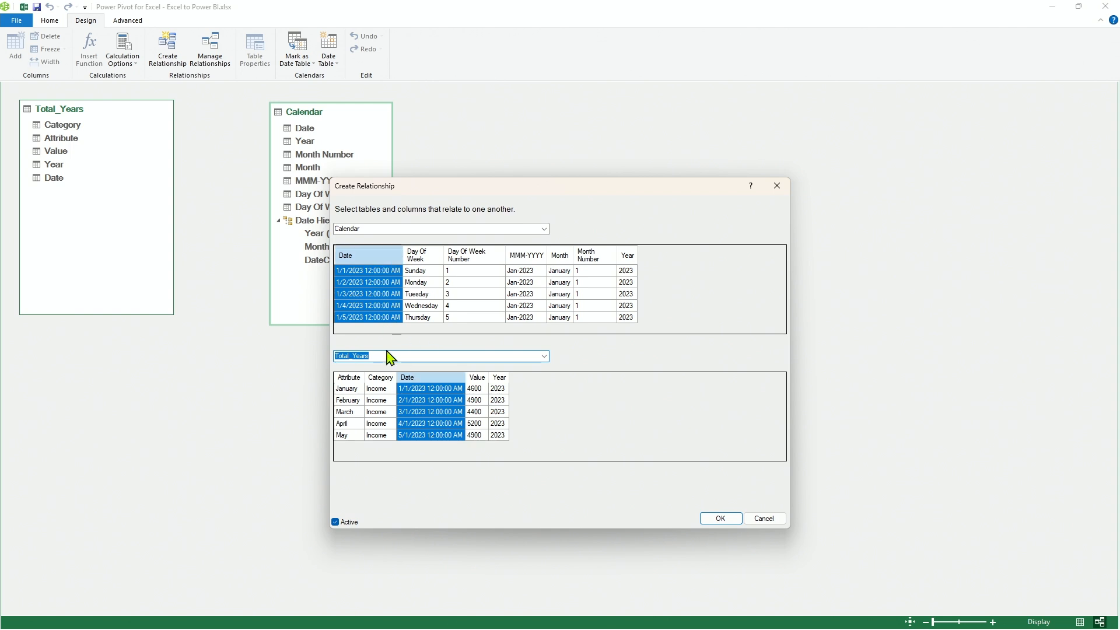
pyautogui.click(770, 524)
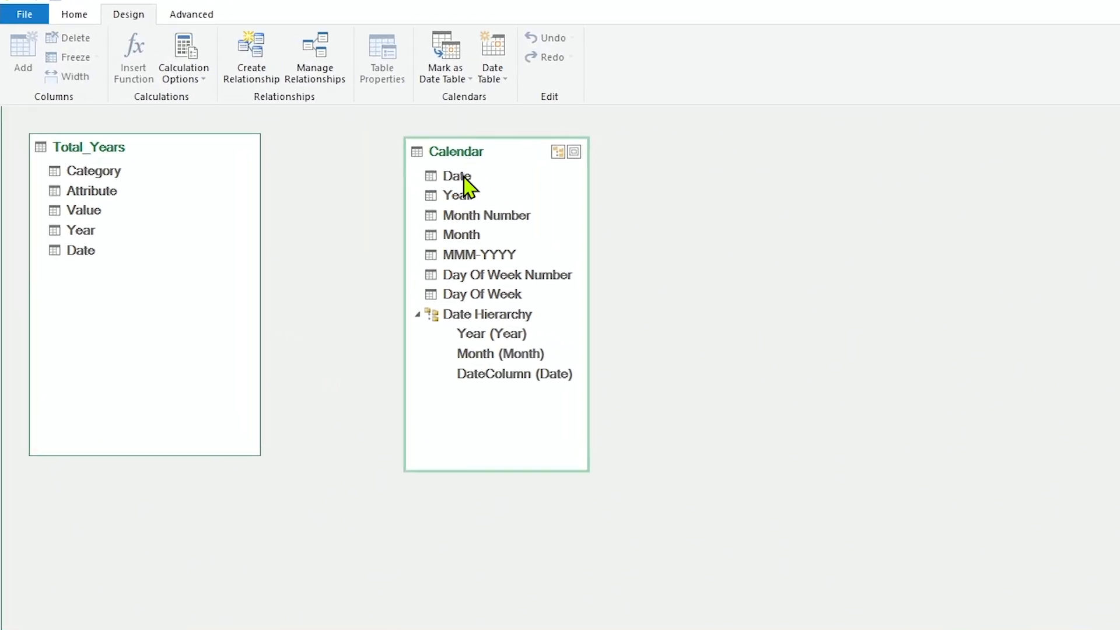
# Relate the Calendar table's Date field to the Date field of Total_Years in the diagram.
pyautogui.click(465, 177)
pyautogui.moveTo(465, 178); pyautogui.dragTo(85, 248)
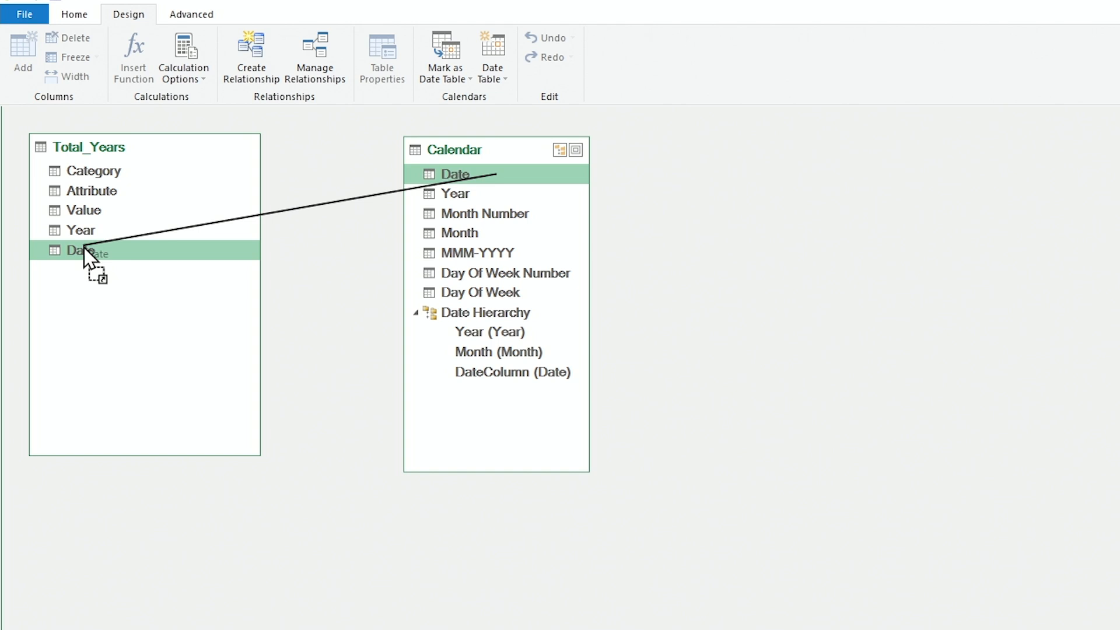
pyautogui.moveTo(85, 249); pyautogui.dragTo(84, 252)
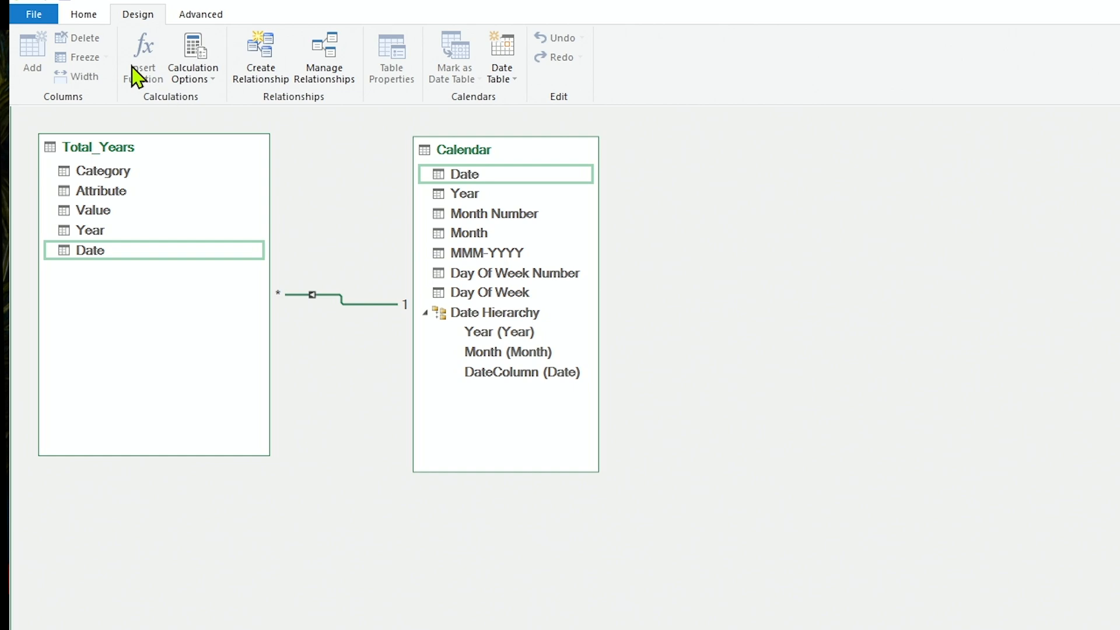
# Create a PivotTable from the data model on a new worksheet.
pyautogui.click(88, 14)
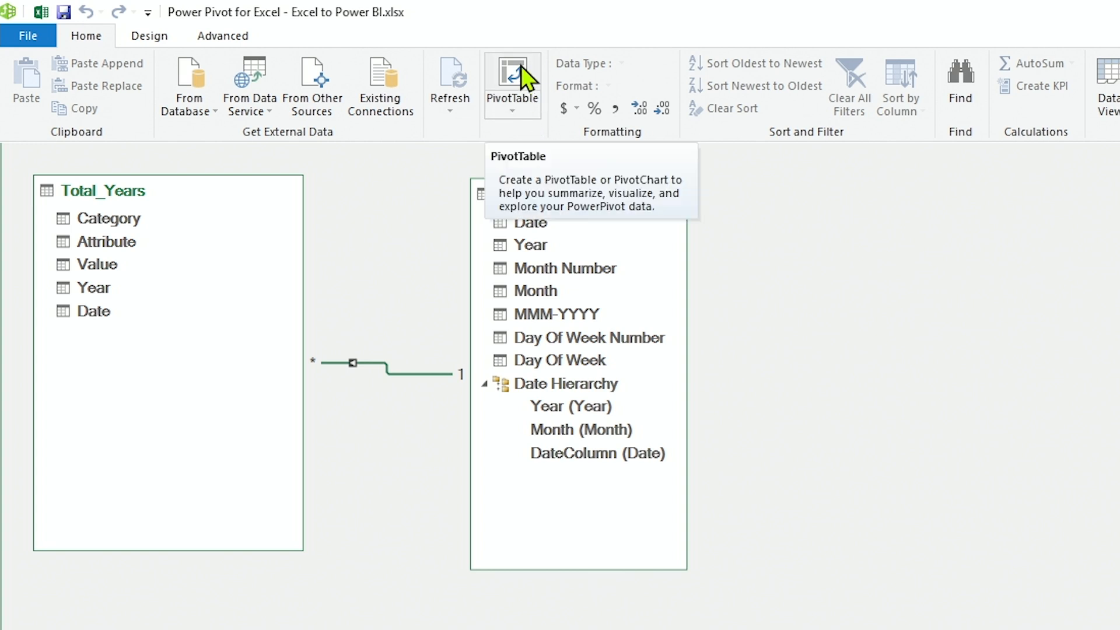
pyautogui.click(523, 105)
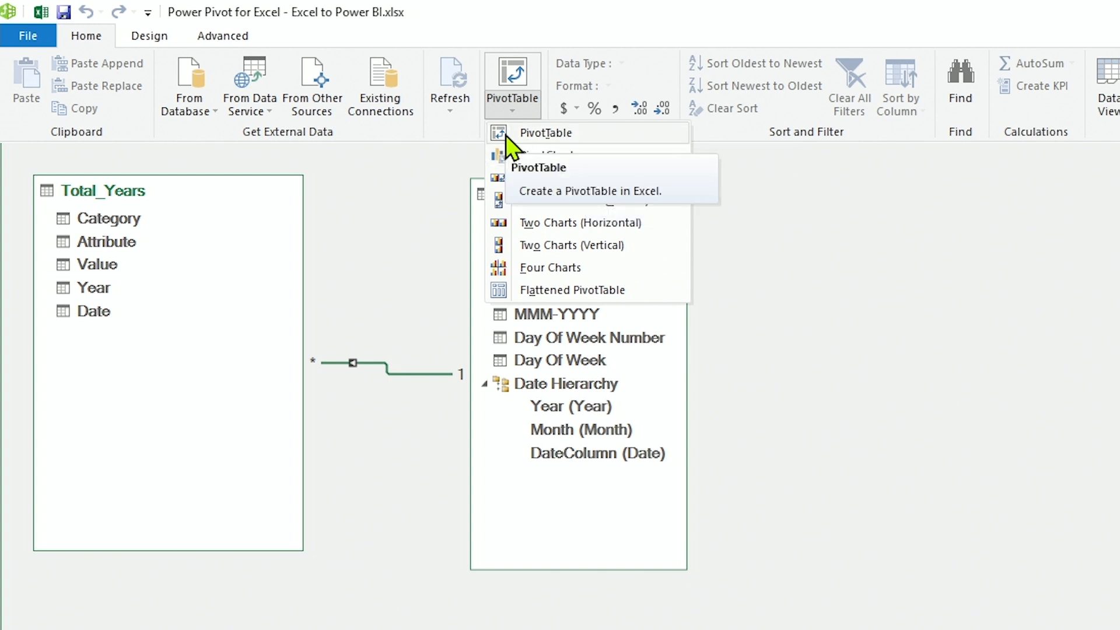
pyautogui.click(513, 73)
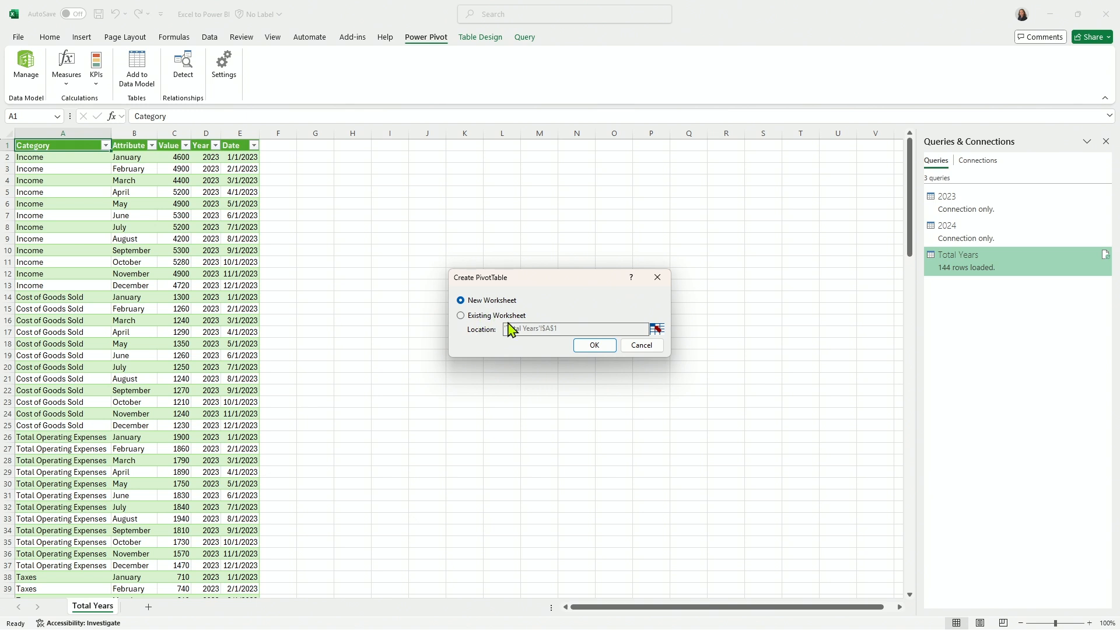
pyautogui.click(594, 345)
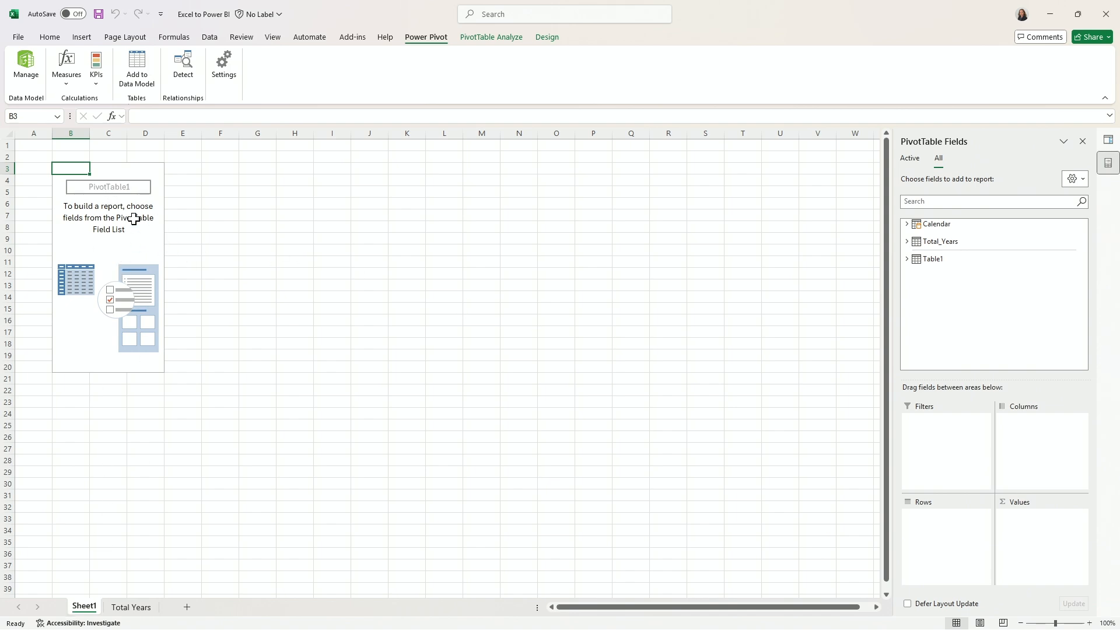
# Lay out the PivotTable with the Calendar table's Month field as columns and its Year field as rows.
pyautogui.click(939, 308)
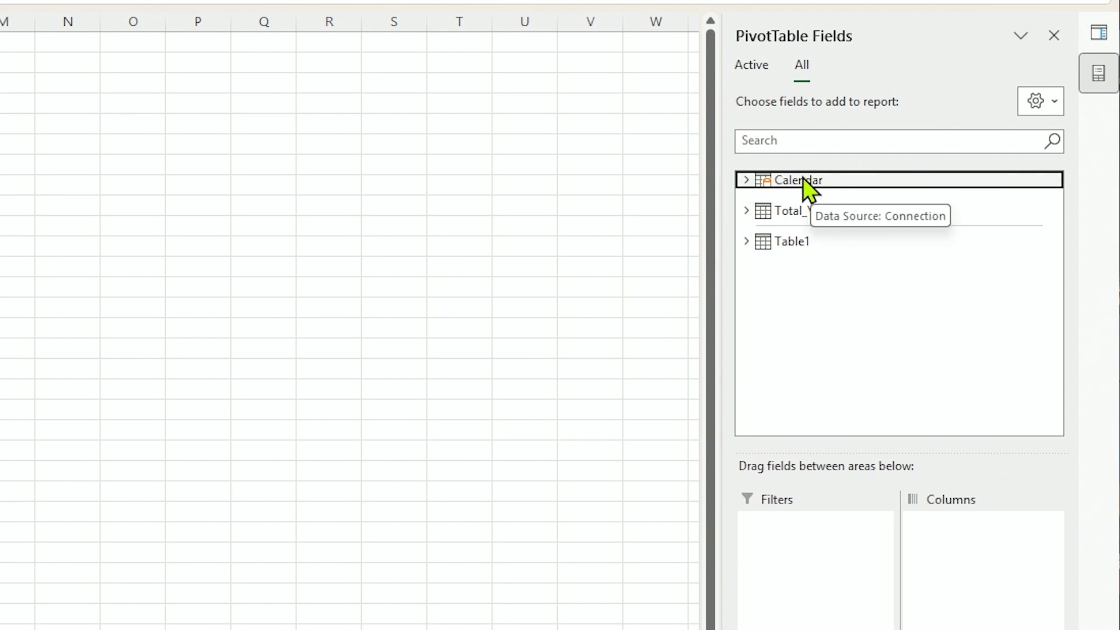
pyautogui.click(746, 181)
pyautogui.click(764, 222)
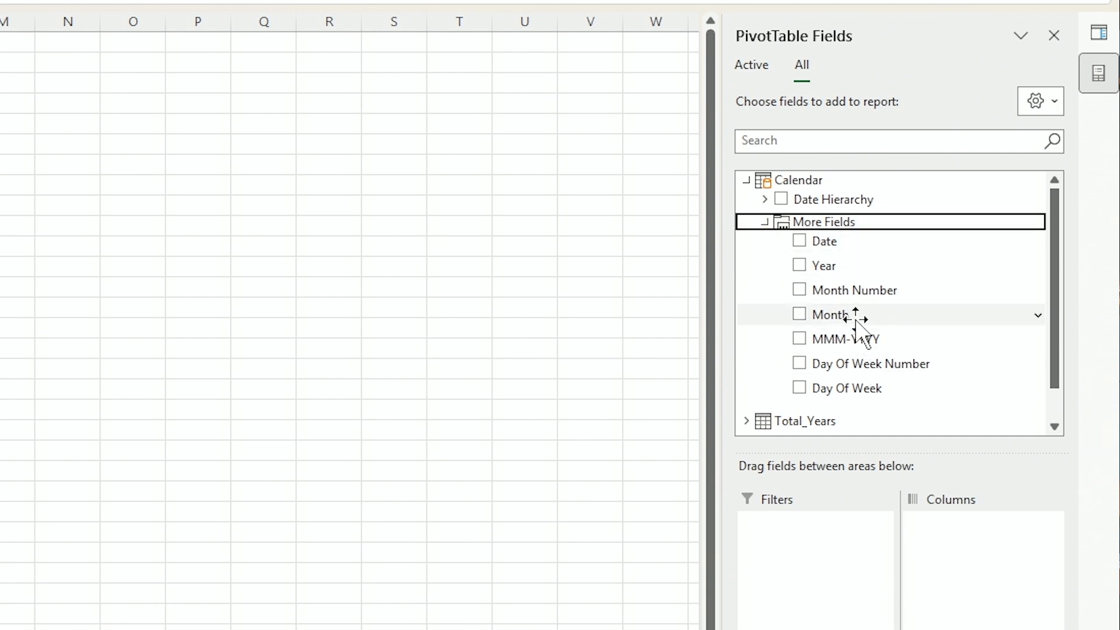
pyautogui.moveTo(857, 321); pyautogui.dragTo(941, 552)
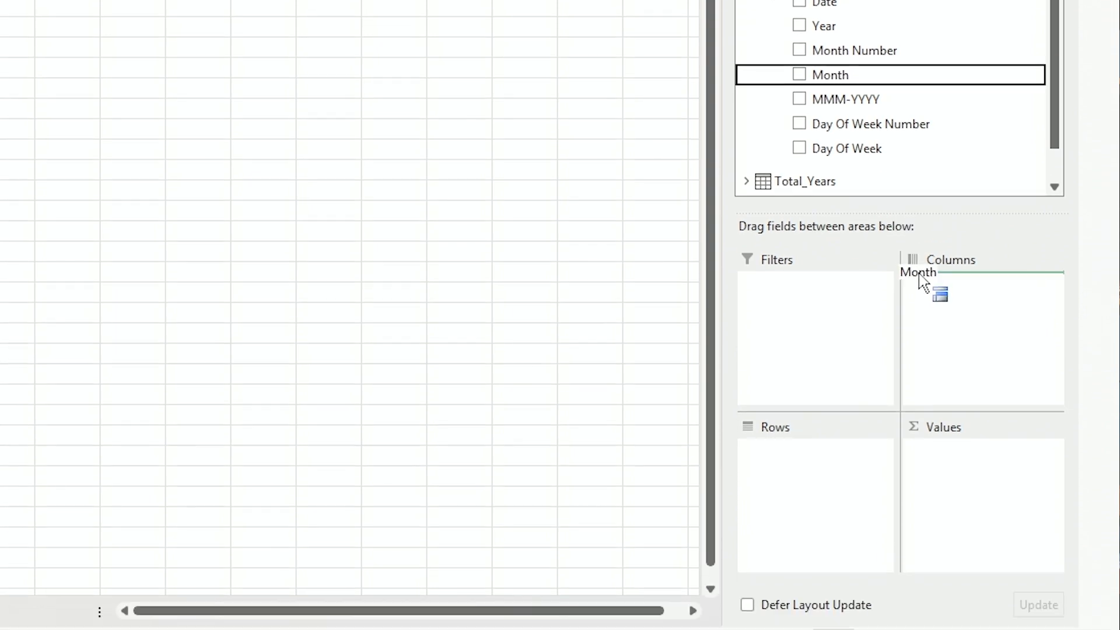
pyautogui.moveTo(937, 305); pyautogui.dragTo(935, 305)
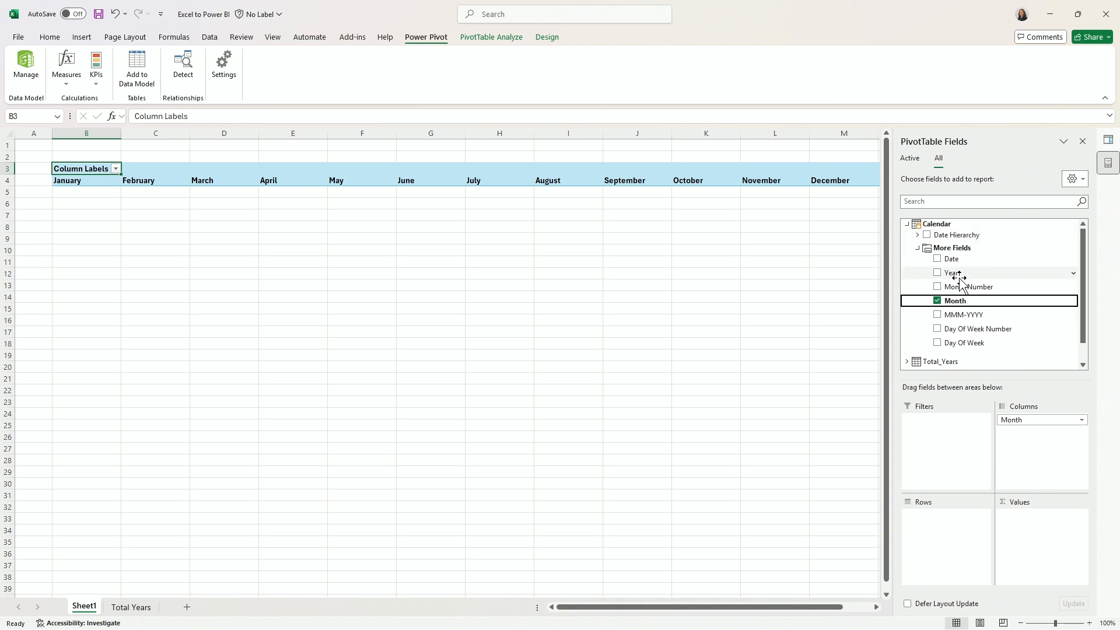
pyautogui.moveTo(963, 274); pyautogui.dragTo(943, 531)
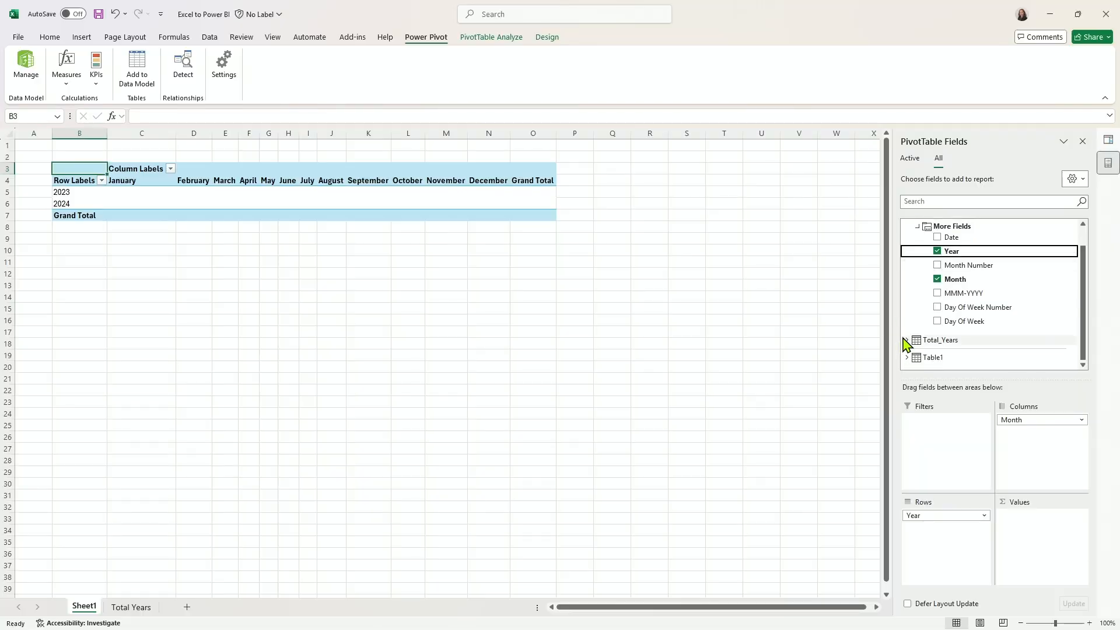
# Add Value from Total_Years as the summed PivotTable values and nest Category under Year in the rows.
pyautogui.click(906, 340)
pyautogui.scroll(-1, 917, 322)
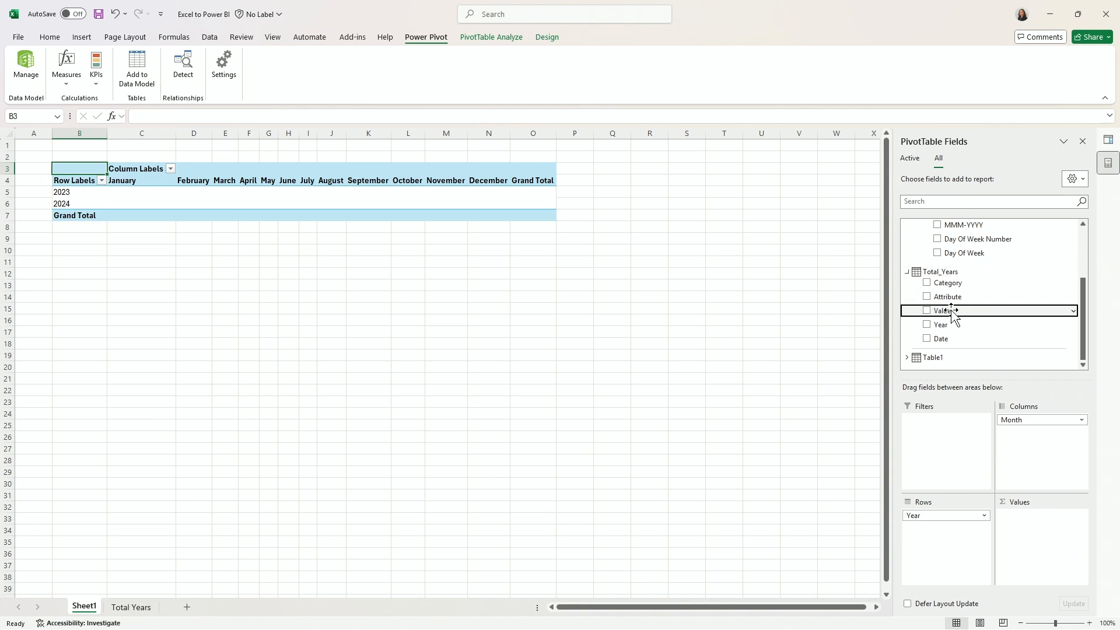
pyautogui.moveTo(952, 312); pyautogui.dragTo(1037, 521)
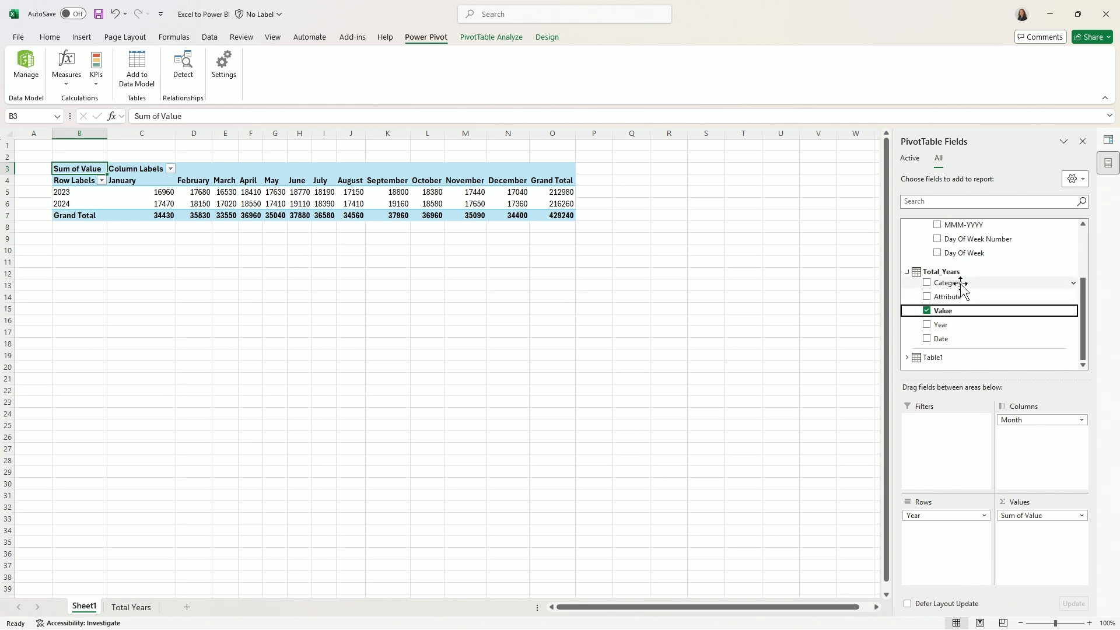
pyautogui.moveTo(960, 286); pyautogui.dragTo(963, 557)
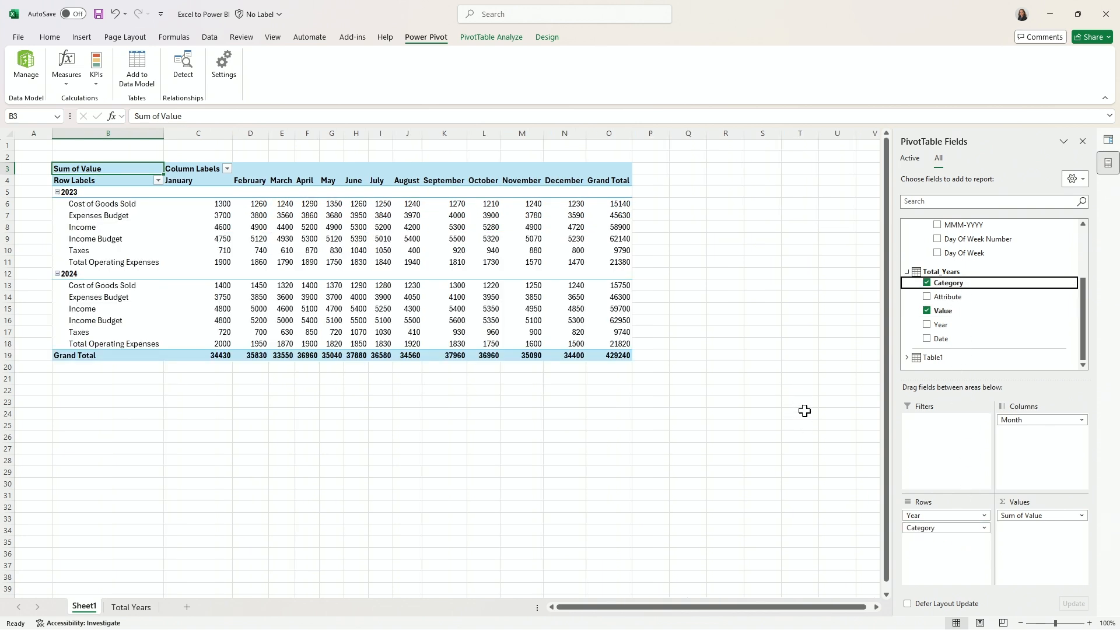
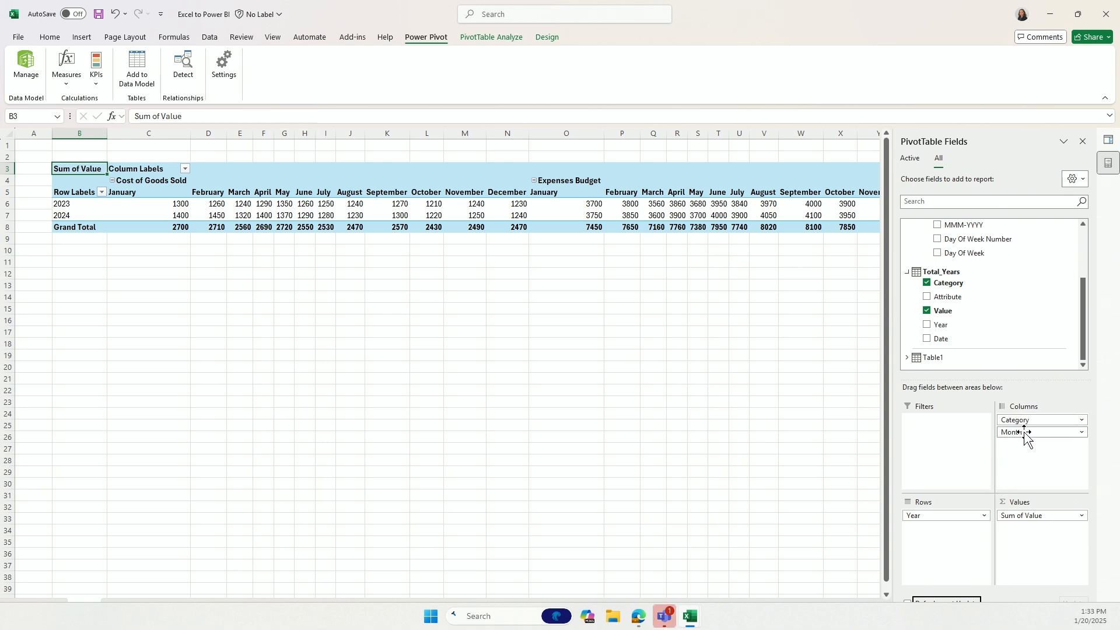
# Move the Category field from the PivotTable's columns to its rows, nested beneath Year.
pyautogui.moveTo(1018, 420); pyautogui.dragTo(956, 547)
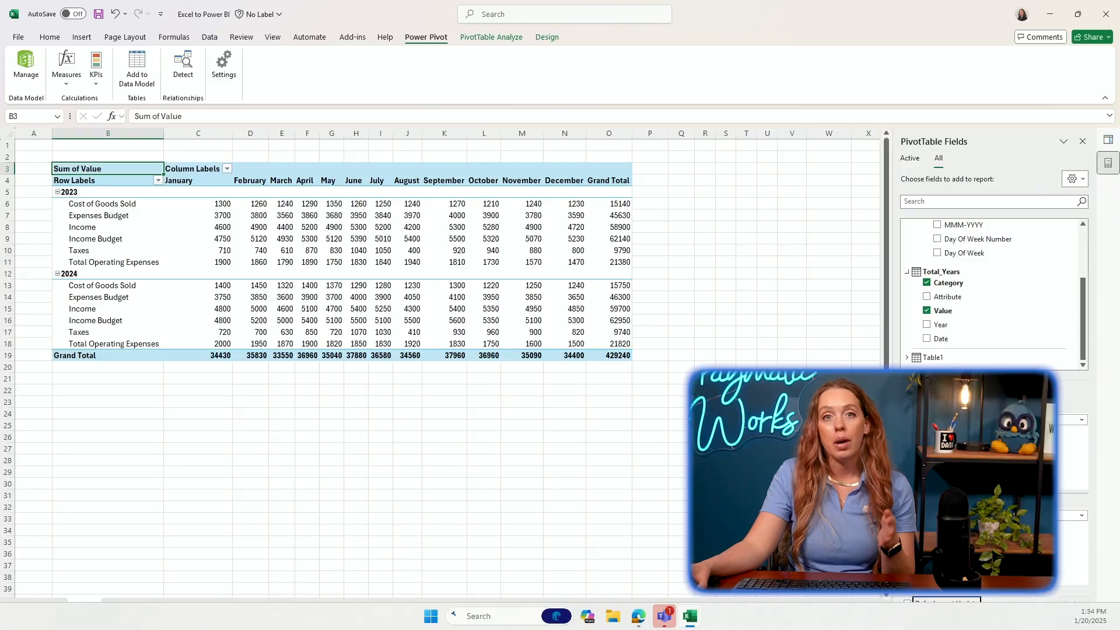
# Insert a Clustered Column PivotChart based on the PivotTable and place it directly below the Grand Total row.
pyautogui.click(330, 239)
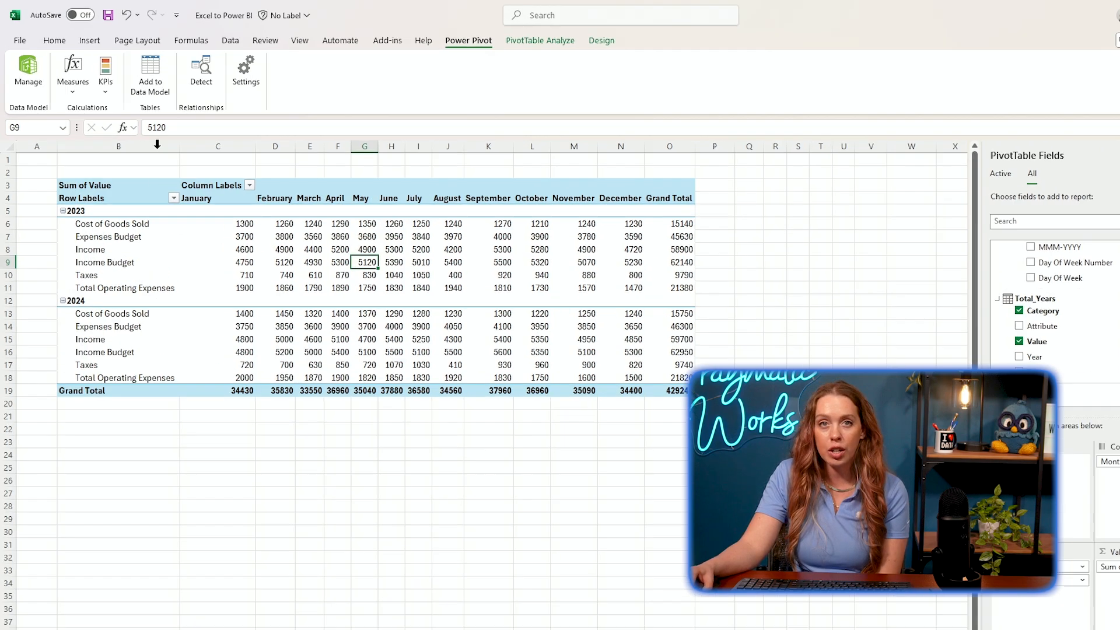
pyautogui.click(87, 44)
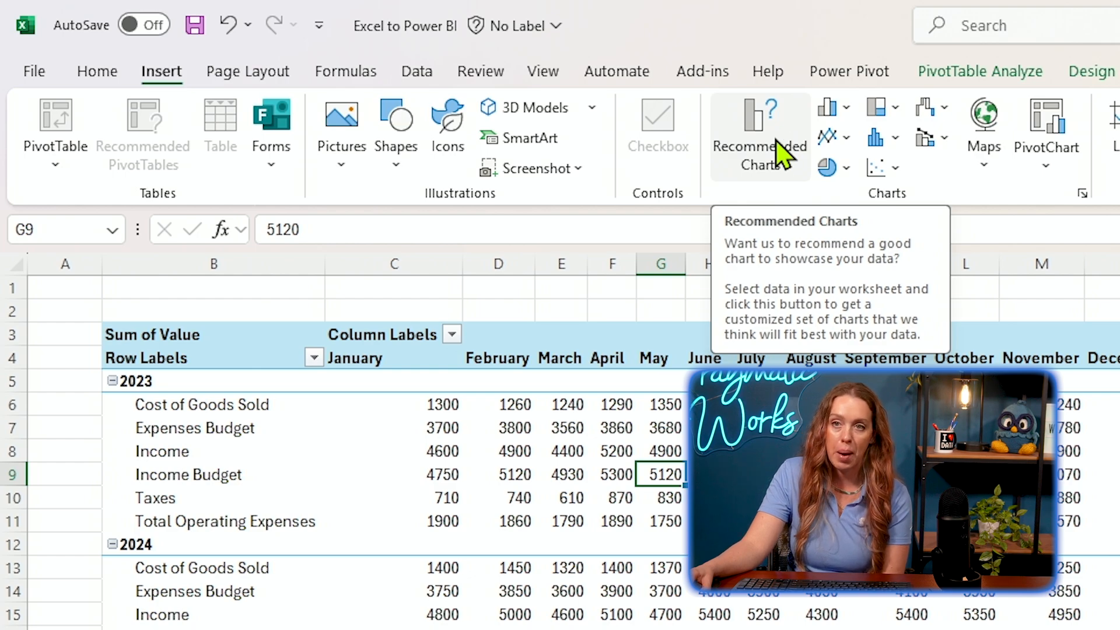
pyautogui.click(788, 152)
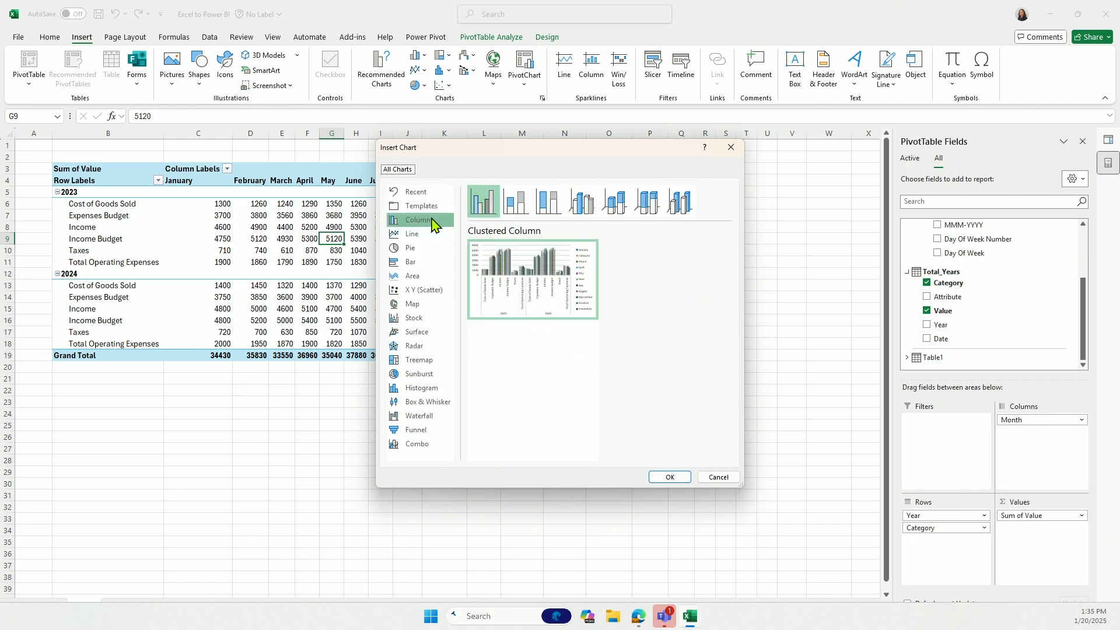
pyautogui.click(417, 235)
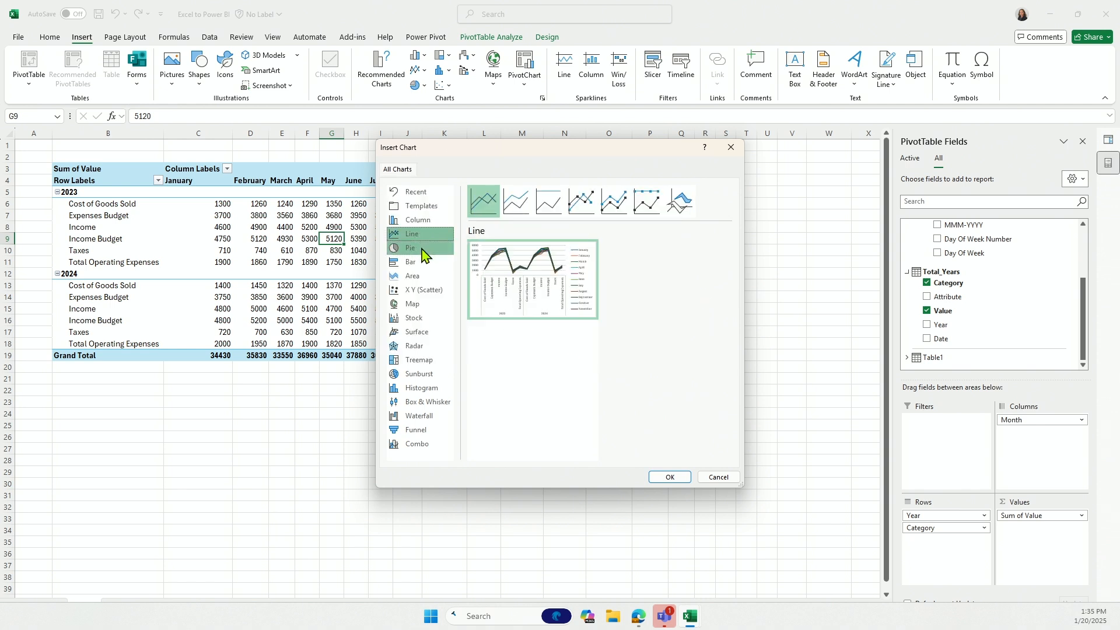
pyautogui.click(423, 251)
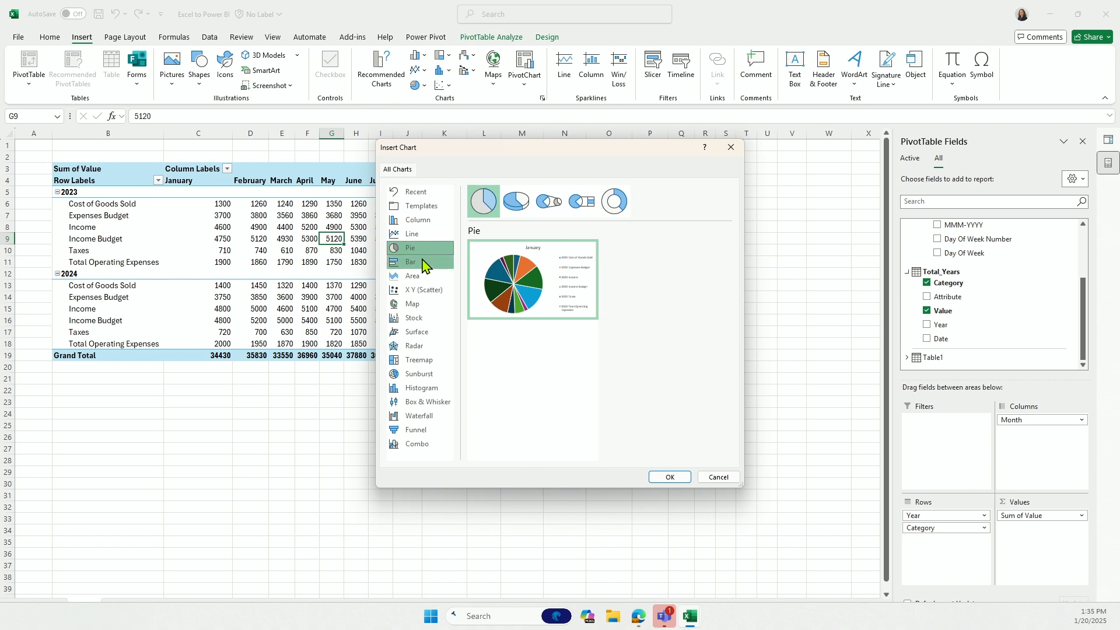
pyautogui.click(424, 264)
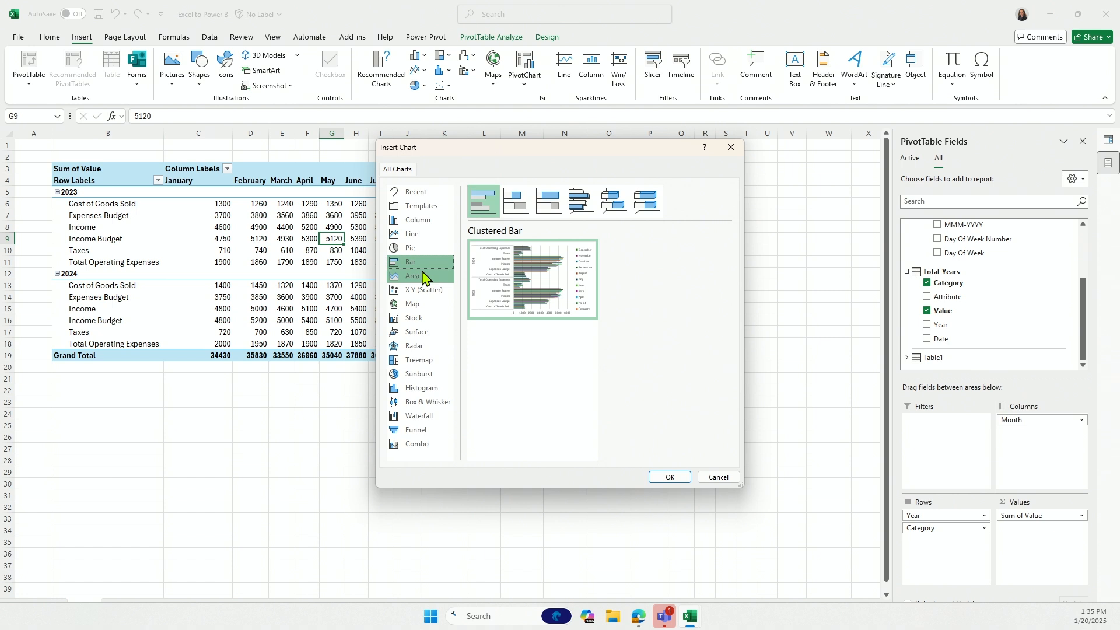
pyautogui.click(424, 277)
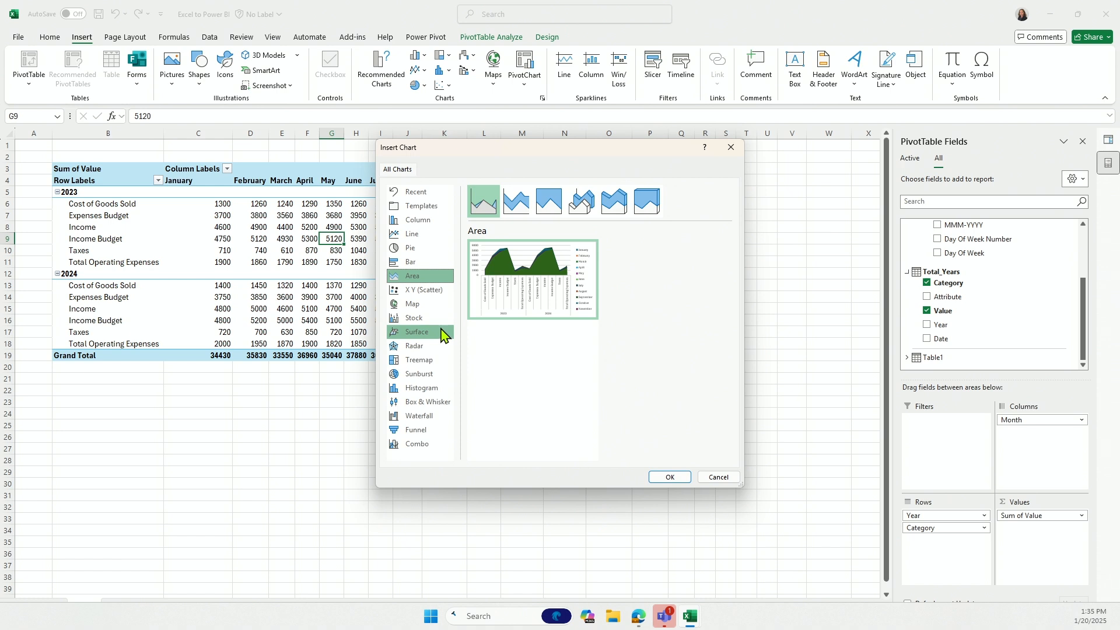
pyautogui.click(432, 223)
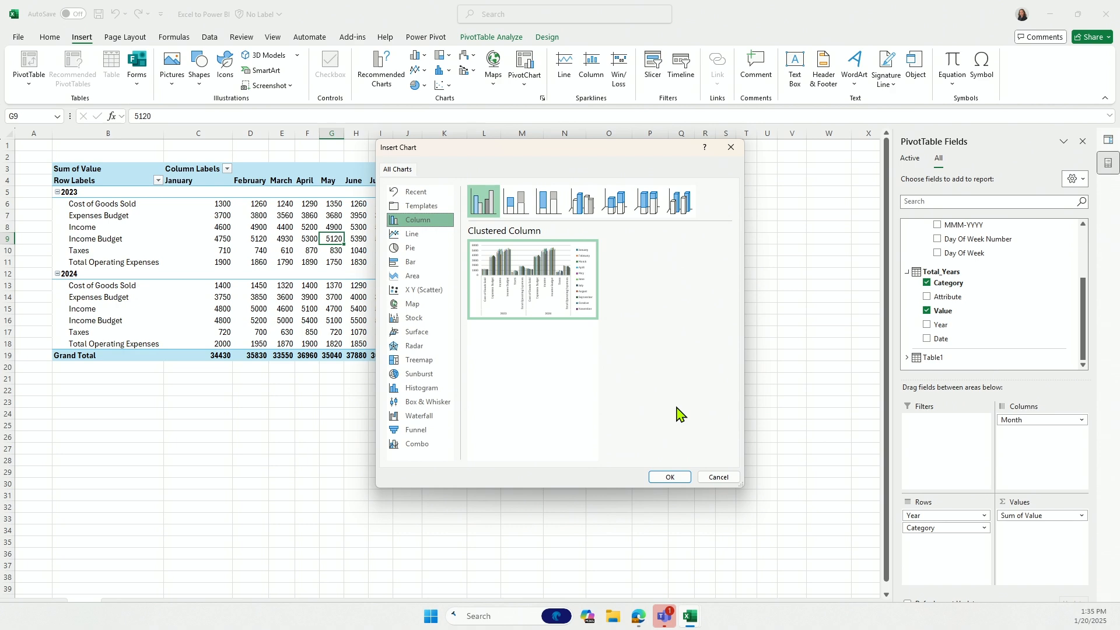
pyautogui.click(675, 477)
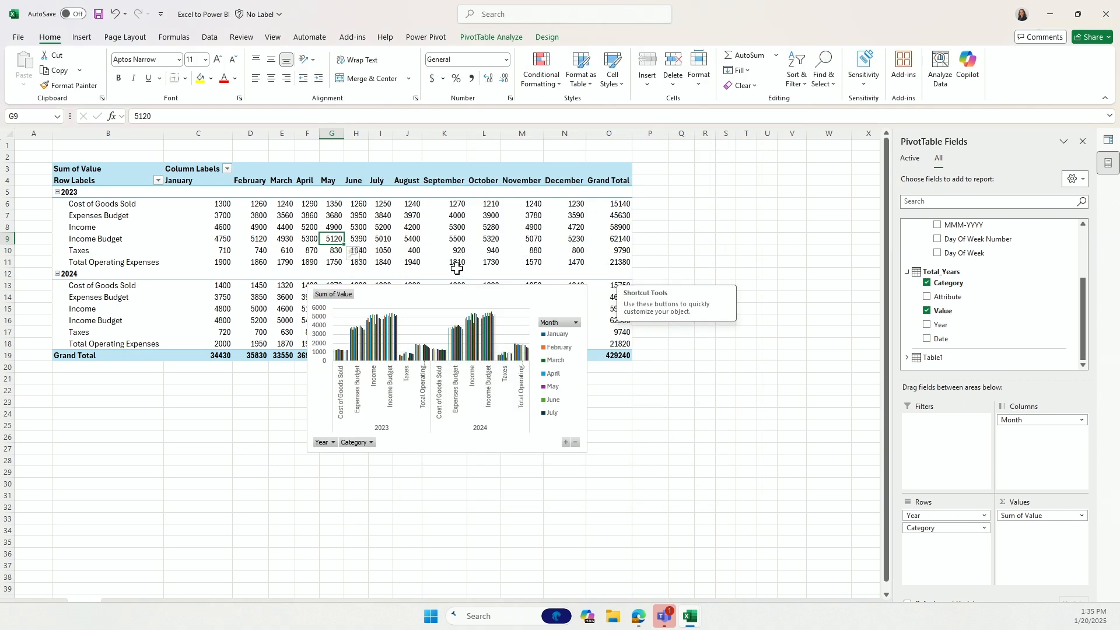
pyautogui.moveTo(445, 301); pyautogui.dragTo(187, 385)
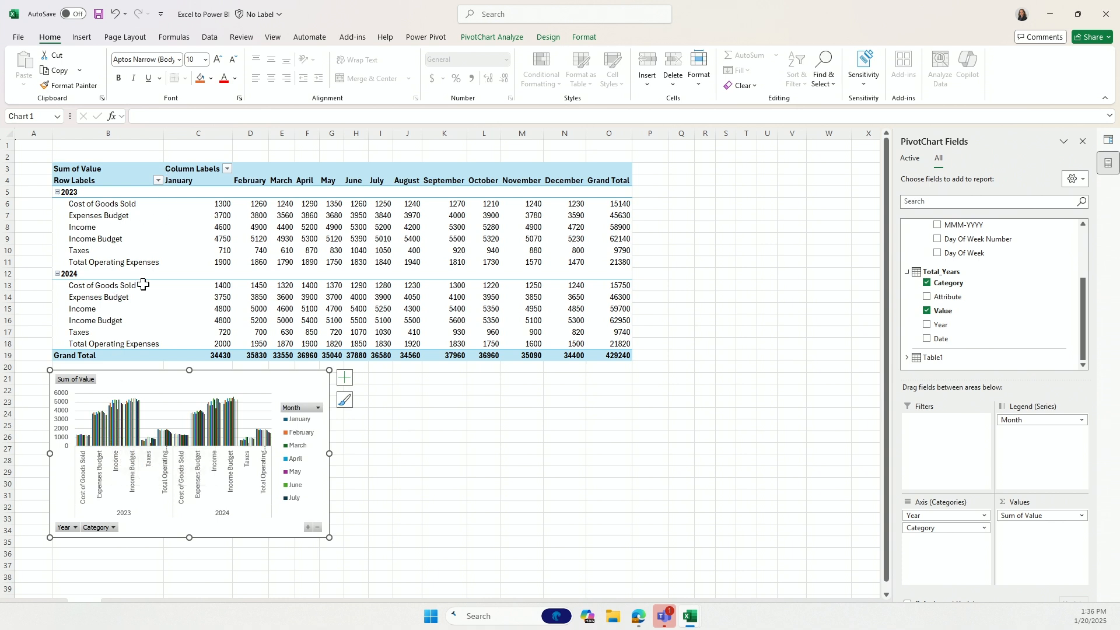
# Remove the Calendar table's Month field from the PivotChart so it plots only Year and Category.
pyautogui.moveTo(310, 204)
pyautogui.moveTo(220, 438)
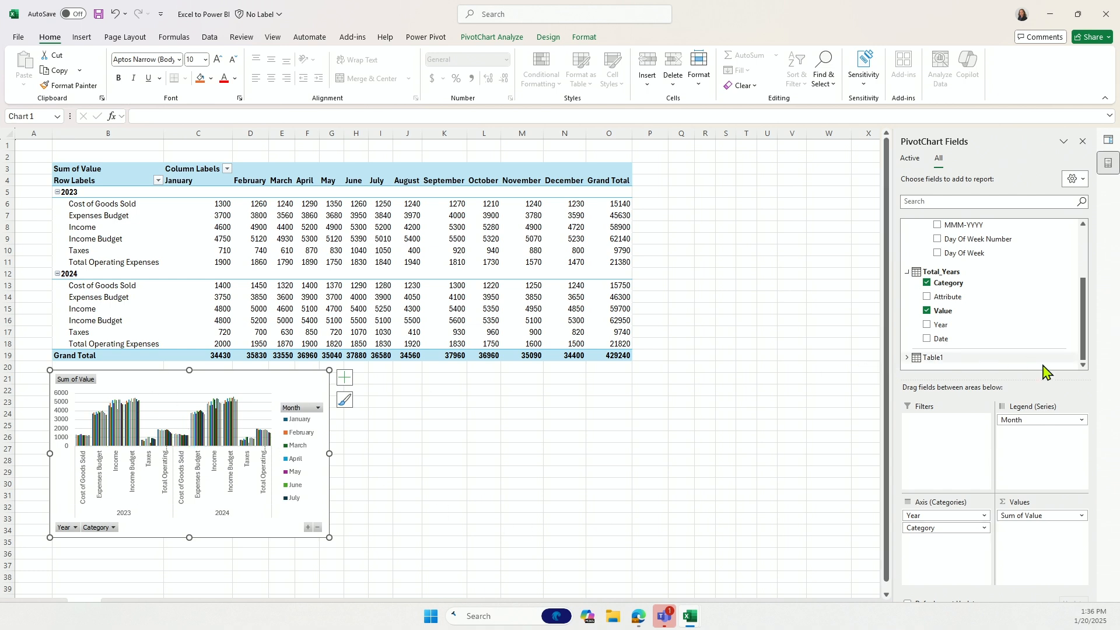
pyautogui.scroll(2, 992, 312)
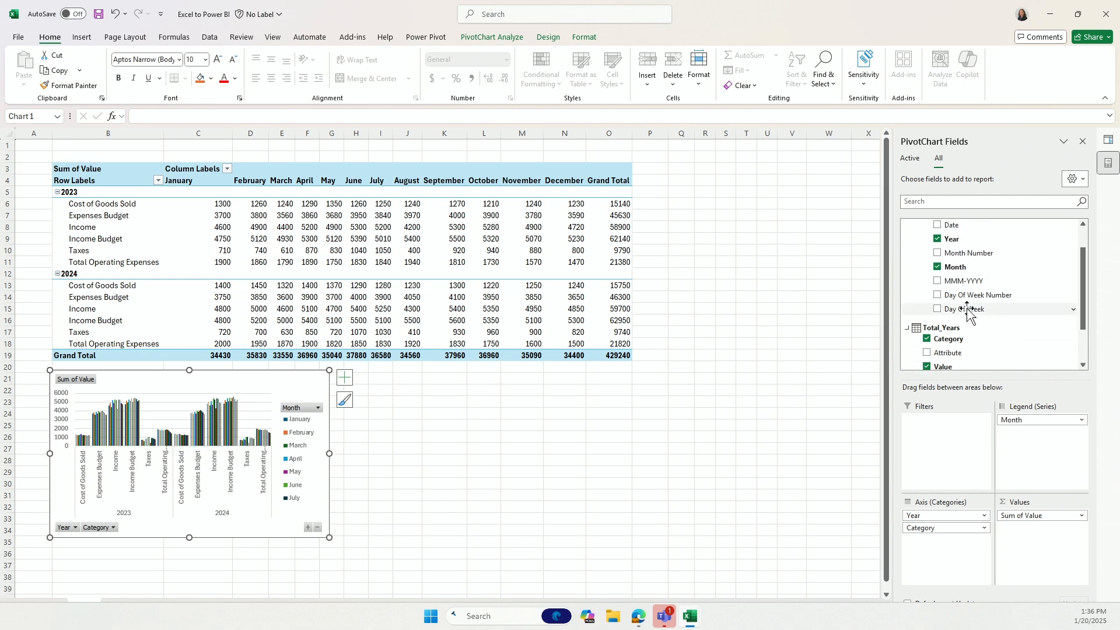
pyautogui.click(937, 267)
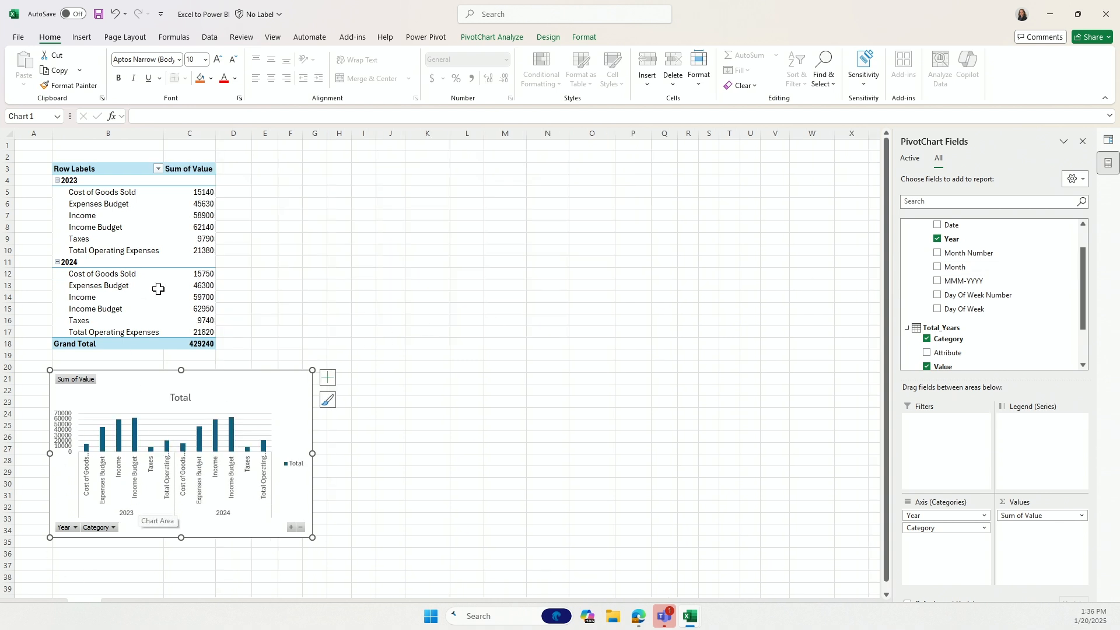
pyautogui.moveTo(185, 277)
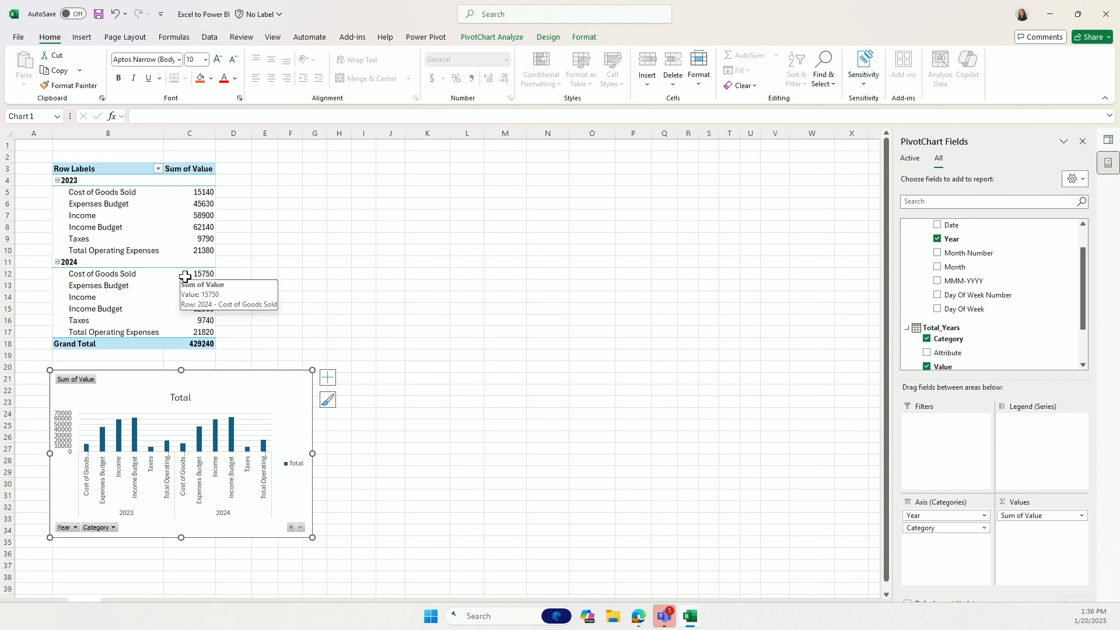
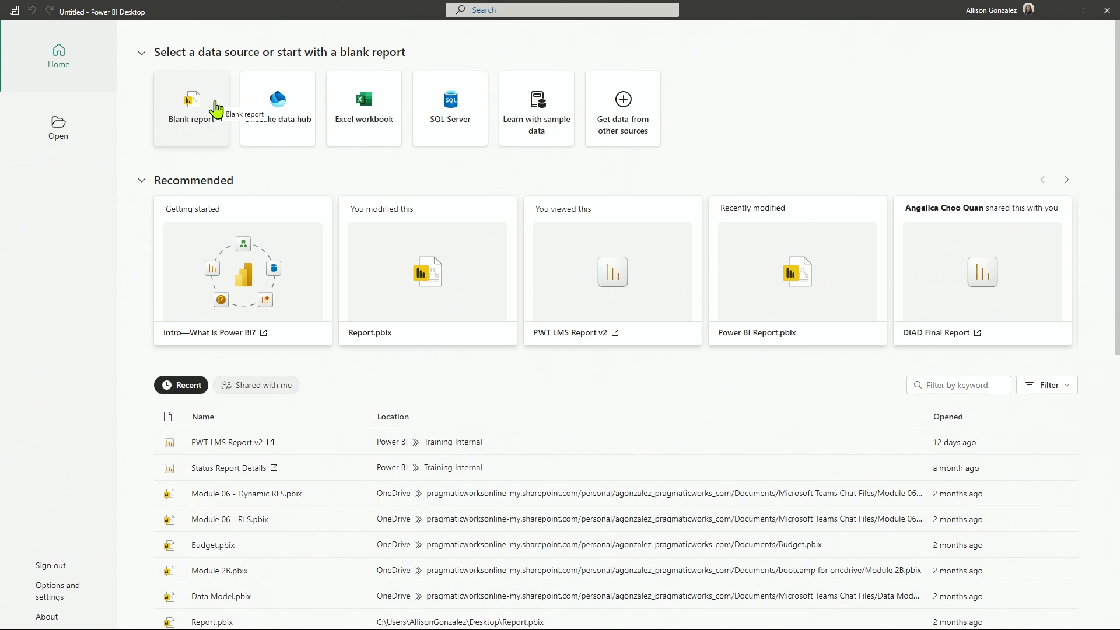
# Create a blank report in Power BI Desktop and choose the Excel to Power BI workbook for a Power Query, Power Pivot, Power View import.
pyautogui.click(216, 109)
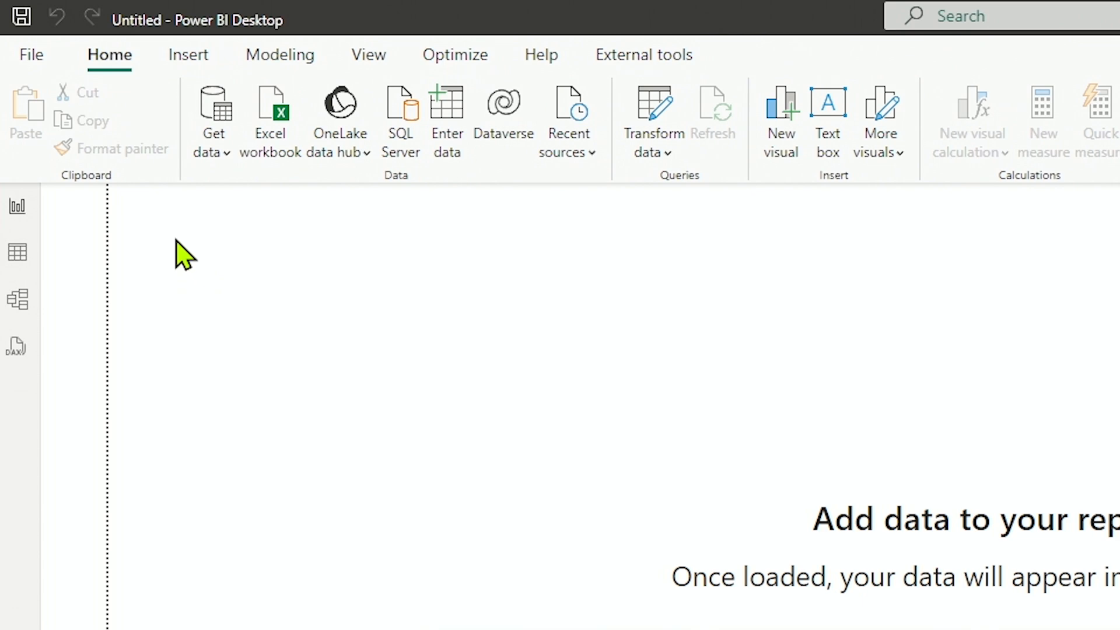
pyautogui.click(27, 61)
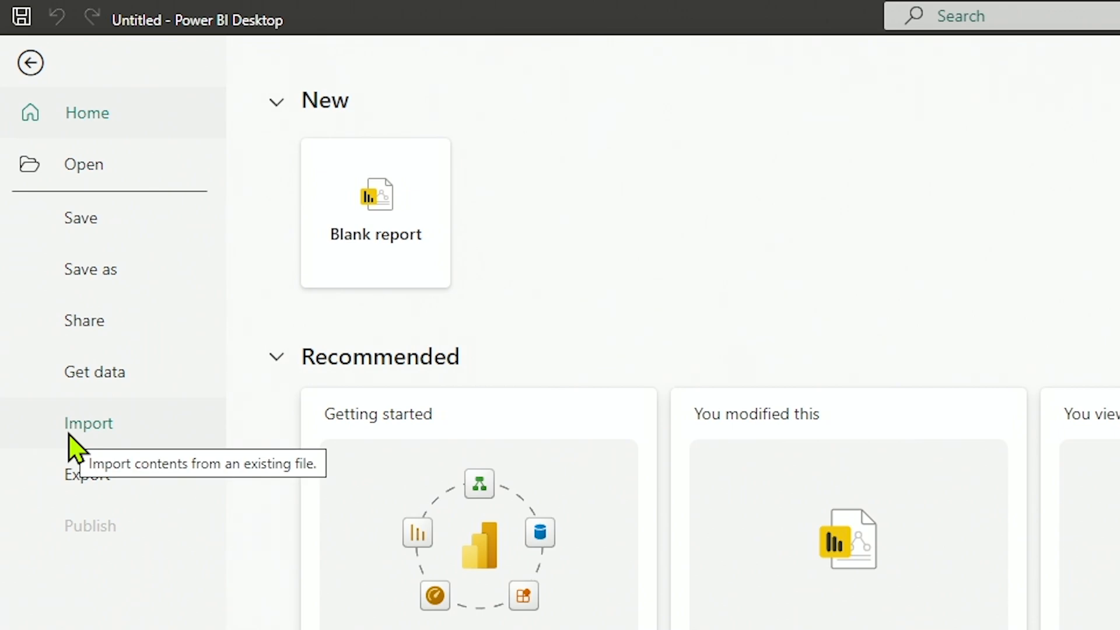
pyautogui.click(75, 448)
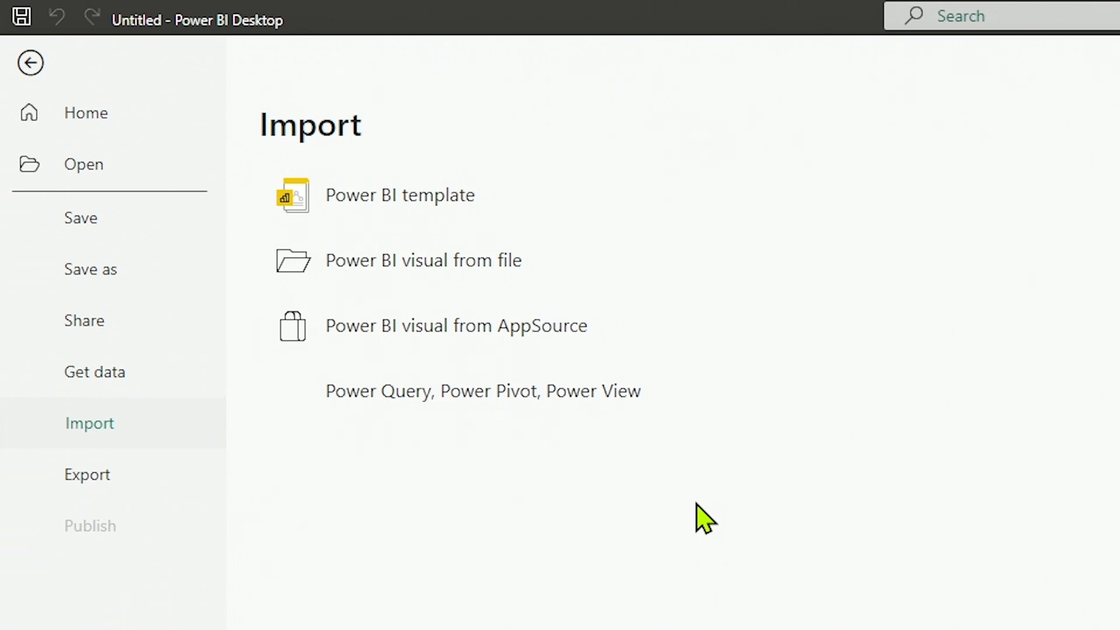
pyautogui.click(385, 409)
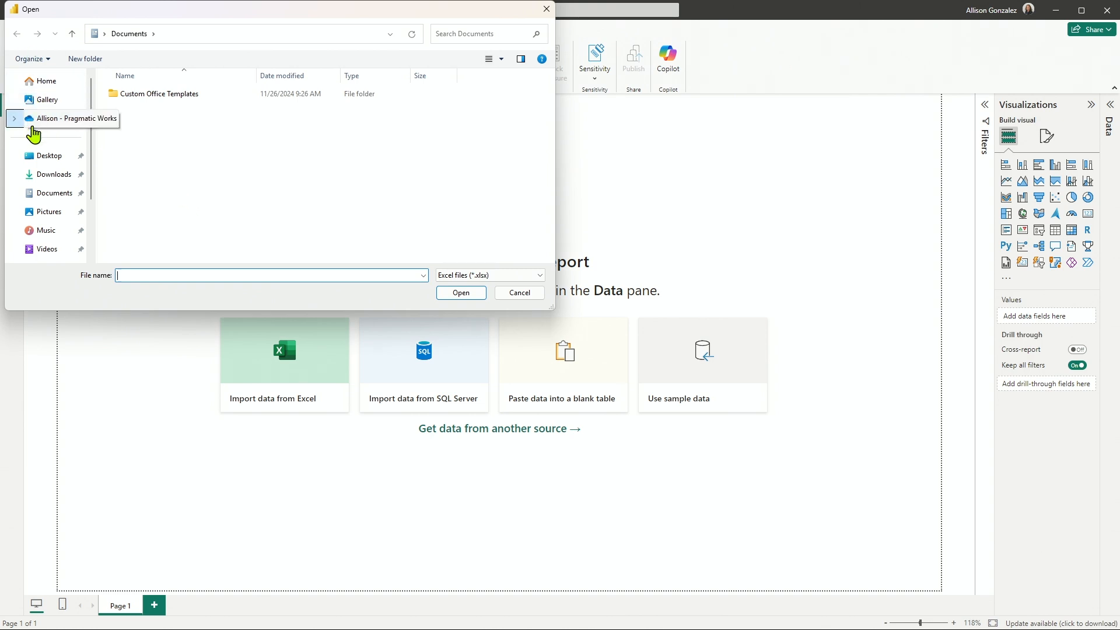
pyautogui.click(47, 156)
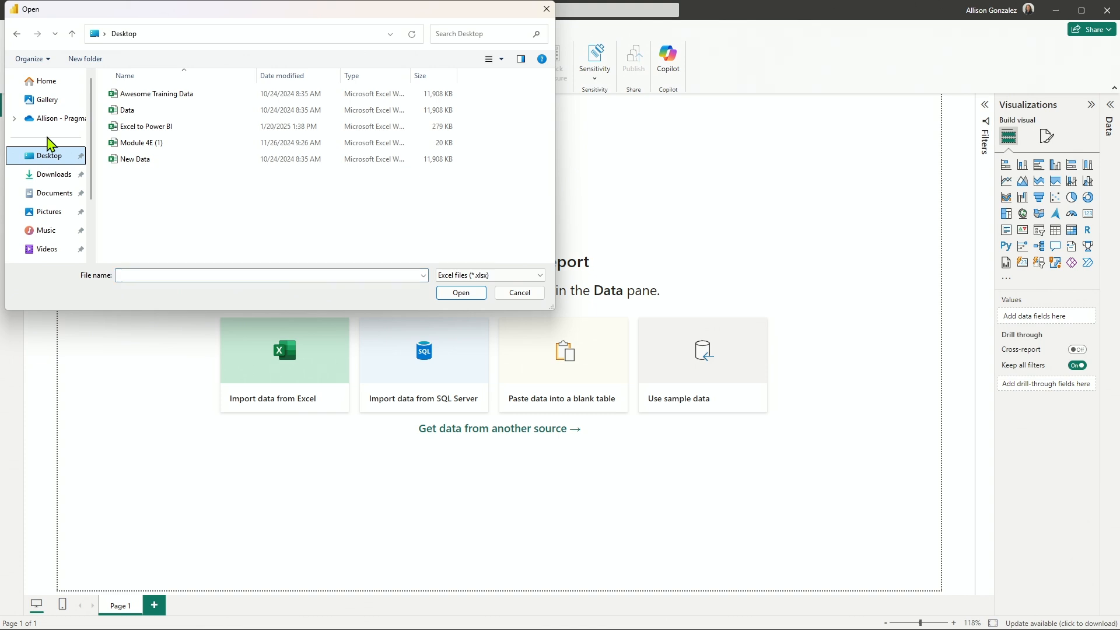
pyautogui.click(155, 127)
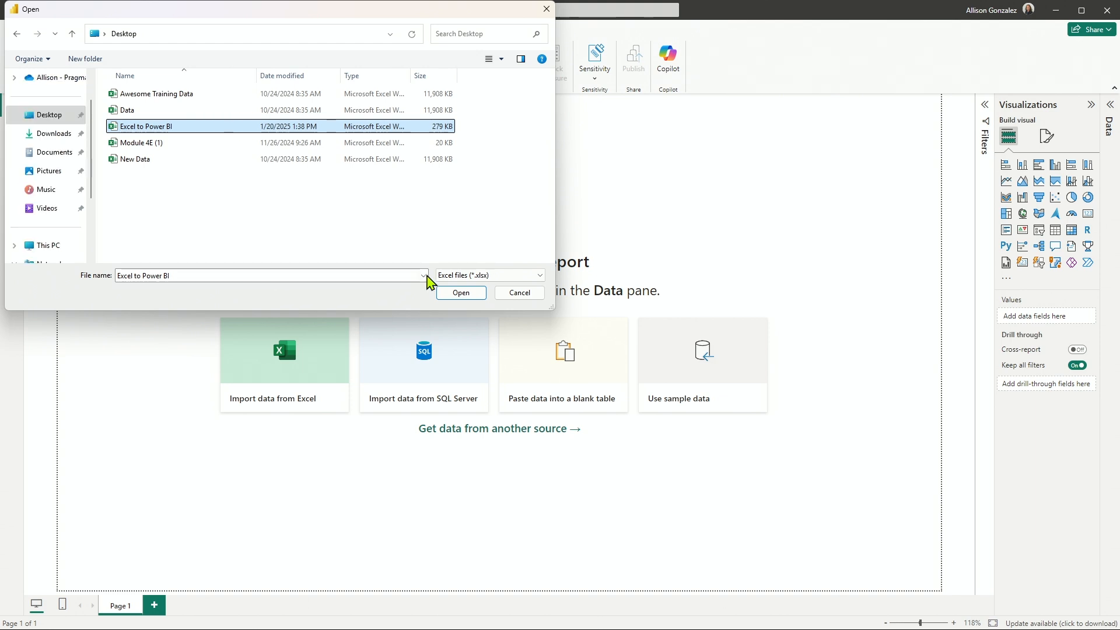
pyautogui.click(474, 300)
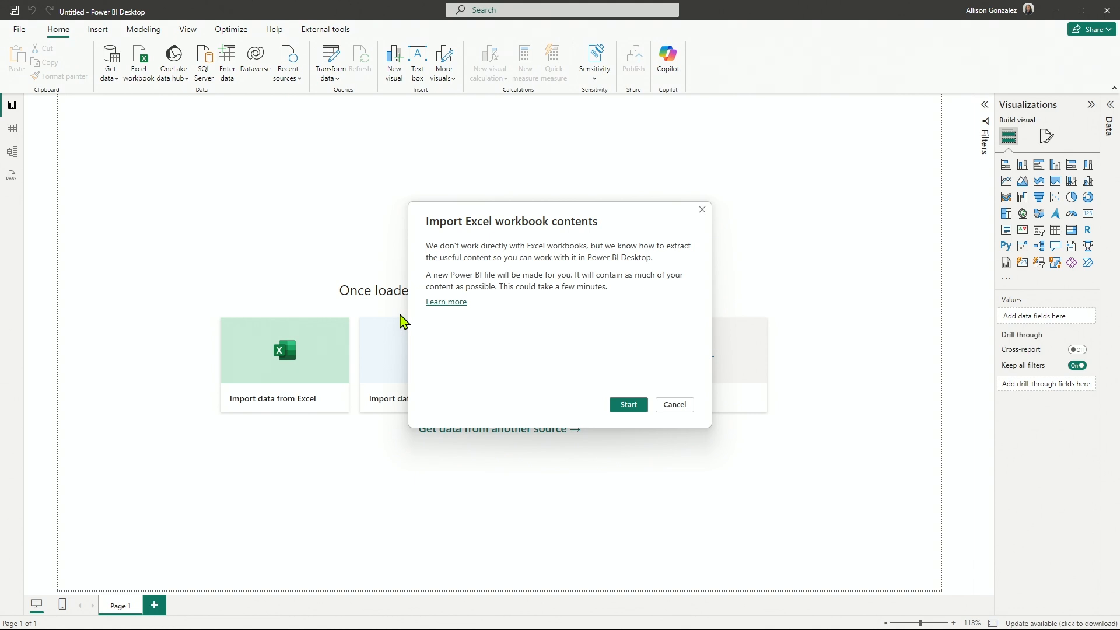
# Import the workbook contents with the Table1 data copied into the file, and review the migrated queries, tables and measures.
pyautogui.click(622, 408)
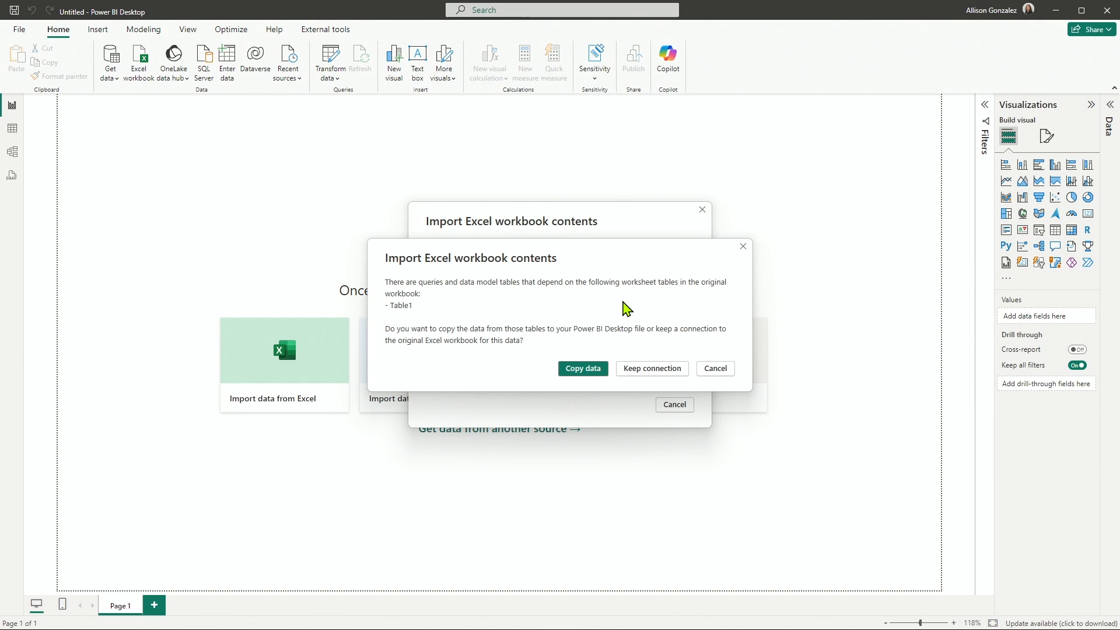
pyautogui.click(581, 375)
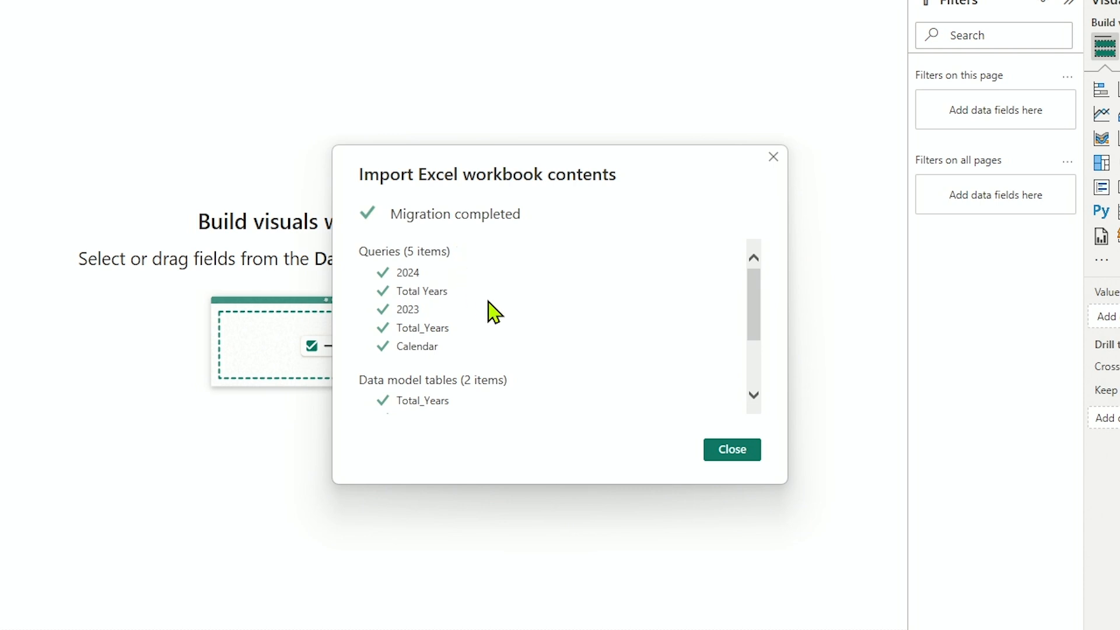
pyautogui.scroll(-2, 490, 310)
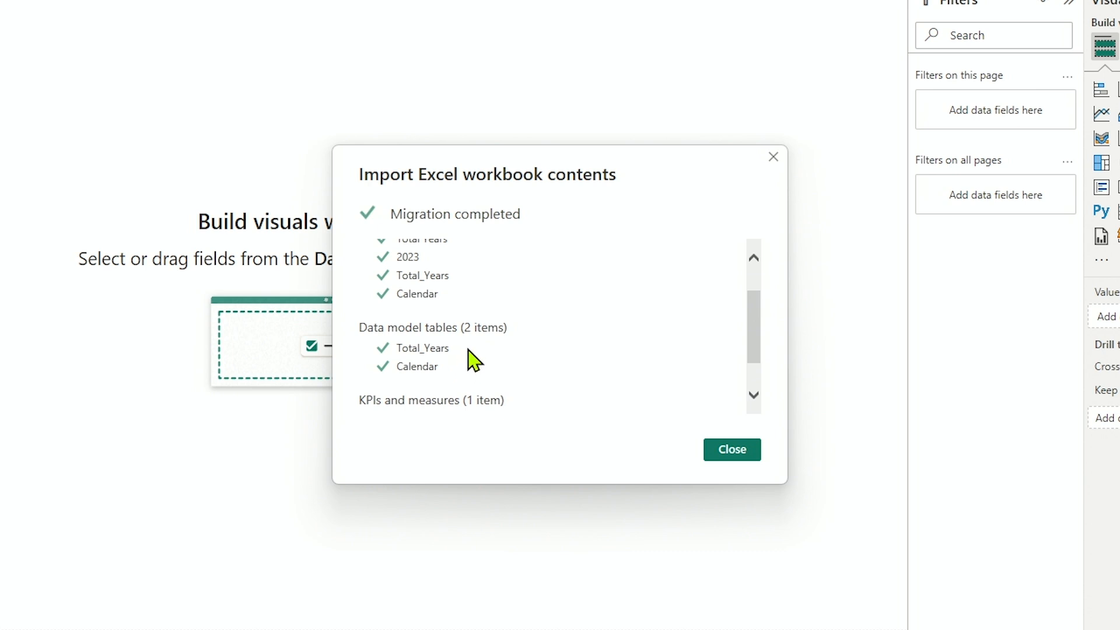
pyautogui.scroll(-1, 474, 360)
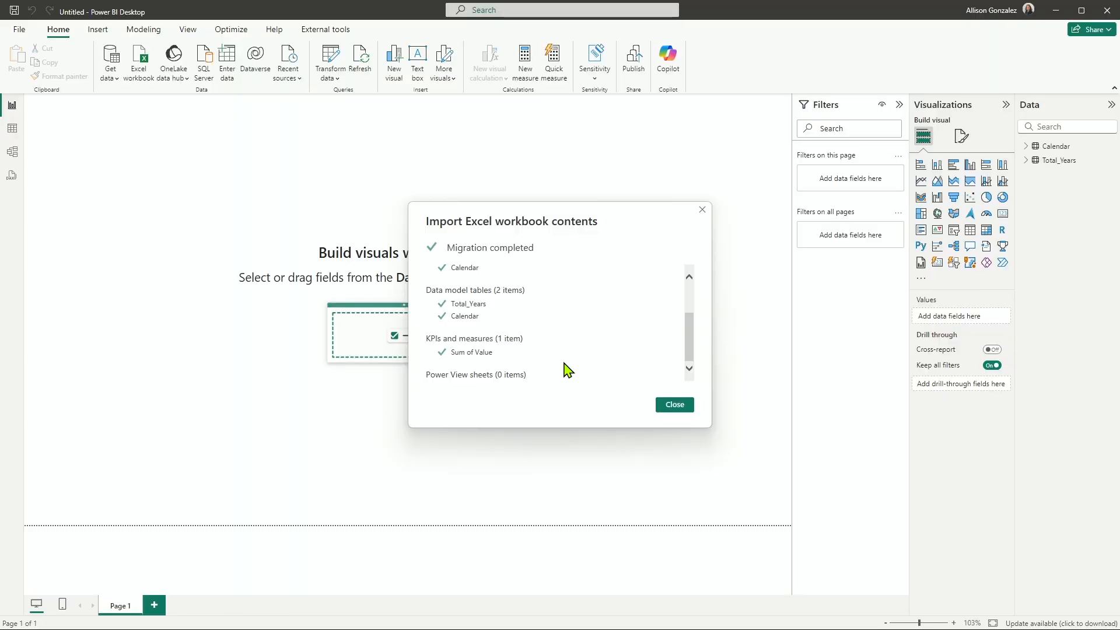
pyautogui.click(670, 406)
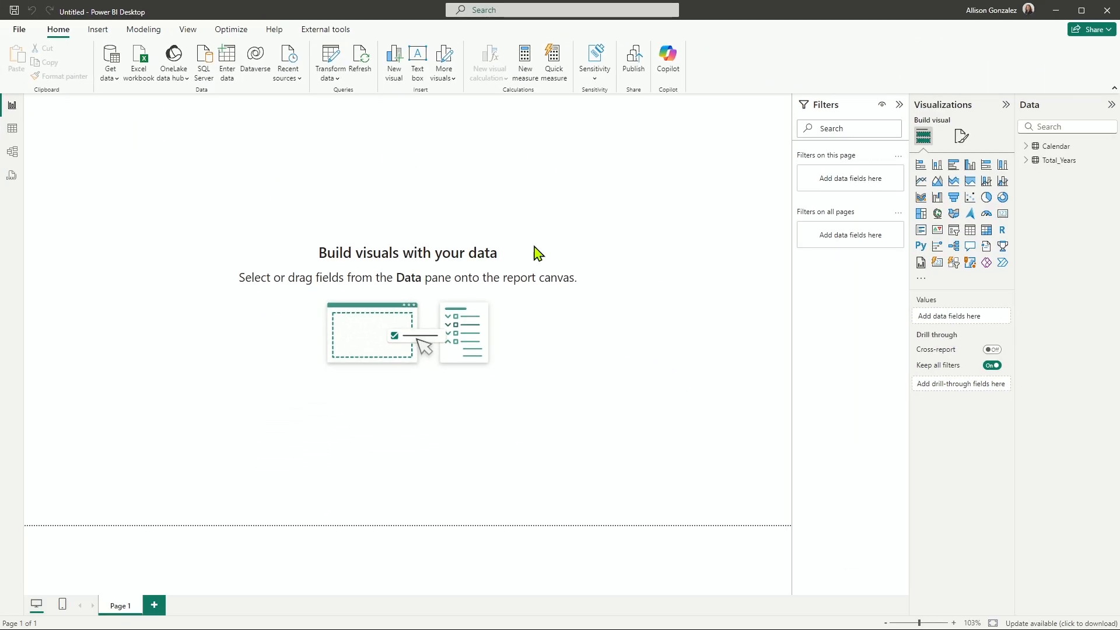
# Examine the fields of the imported Calendar and Total_Years tables, the Total_Years rows and the distinct Category values.
pyautogui.click(885, 623)
pyautogui.click(885, 623)
pyautogui.click(885, 623)
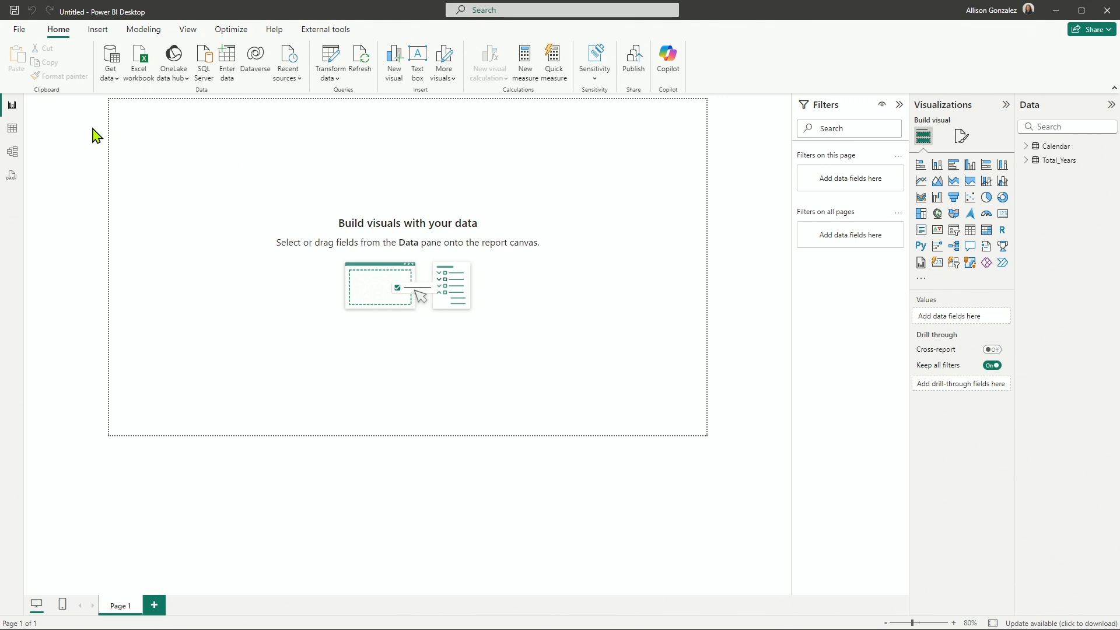
pyautogui.click(14, 135)
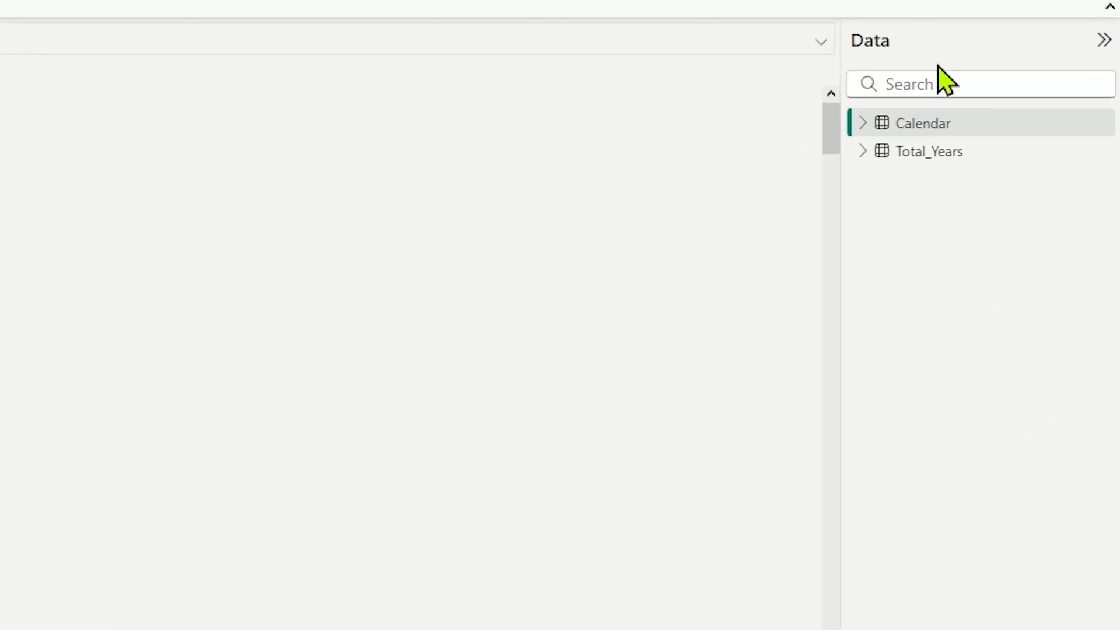
pyautogui.click(864, 123)
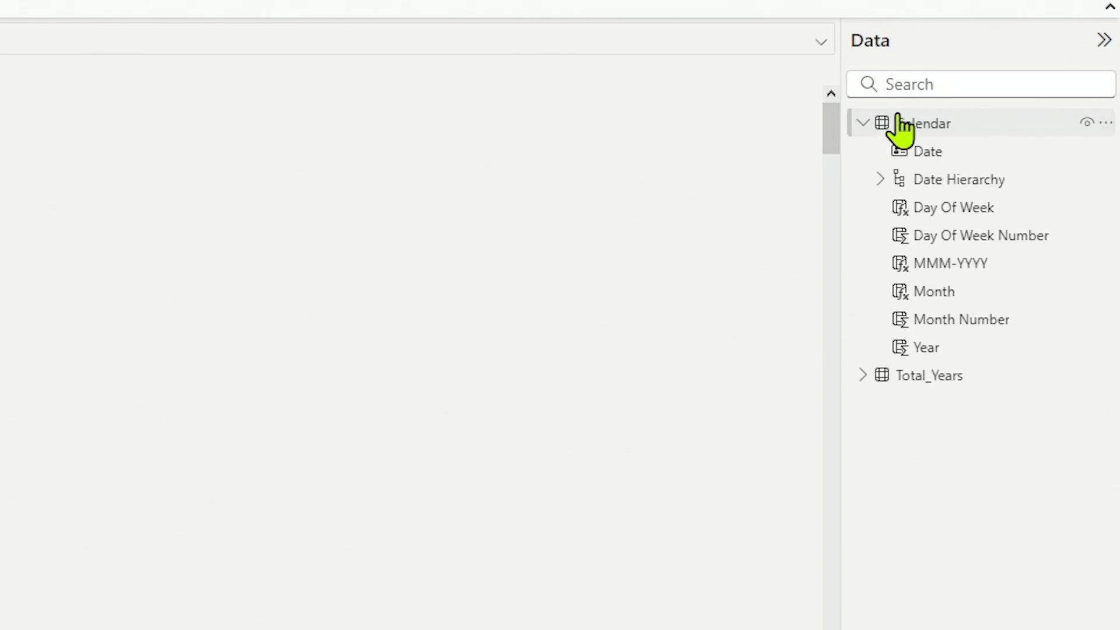
pyautogui.click(864, 381)
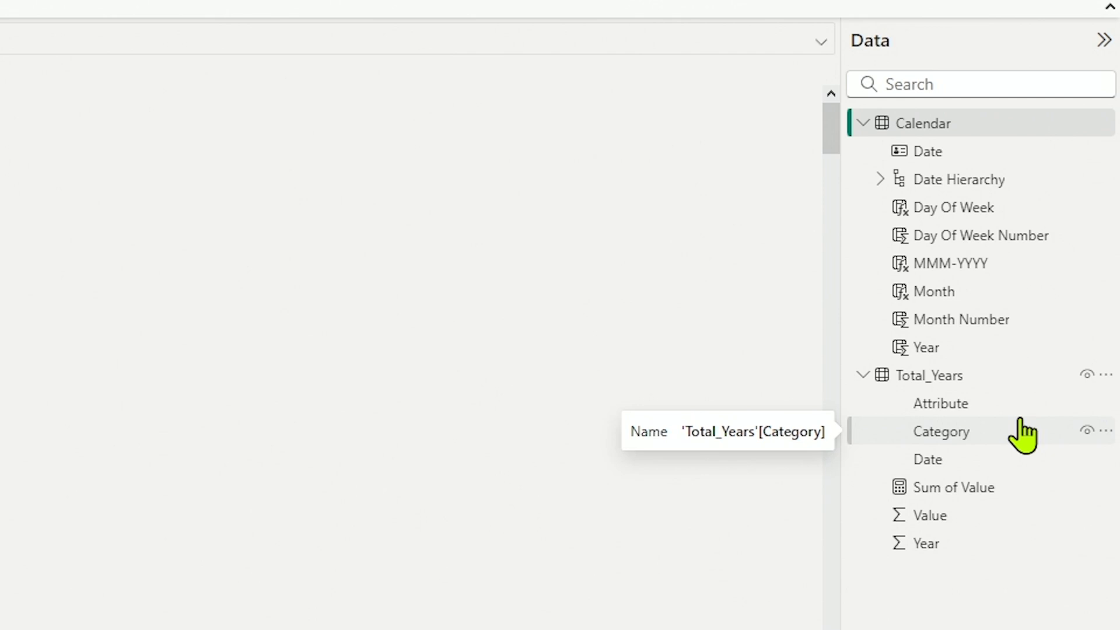
pyautogui.click(1023, 376)
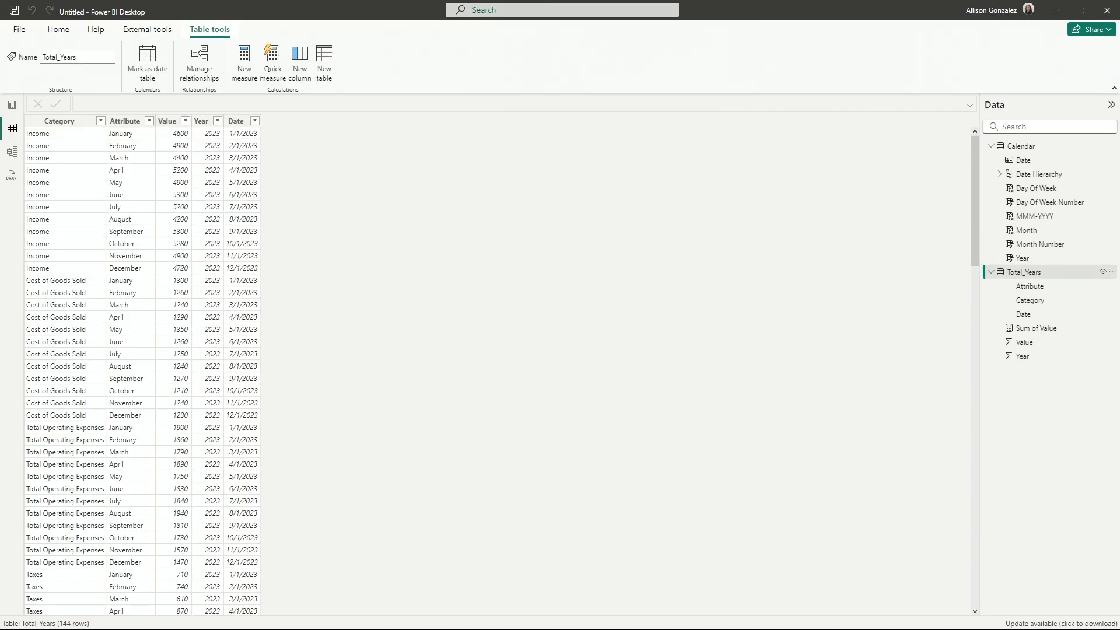
pyautogui.click(101, 121)
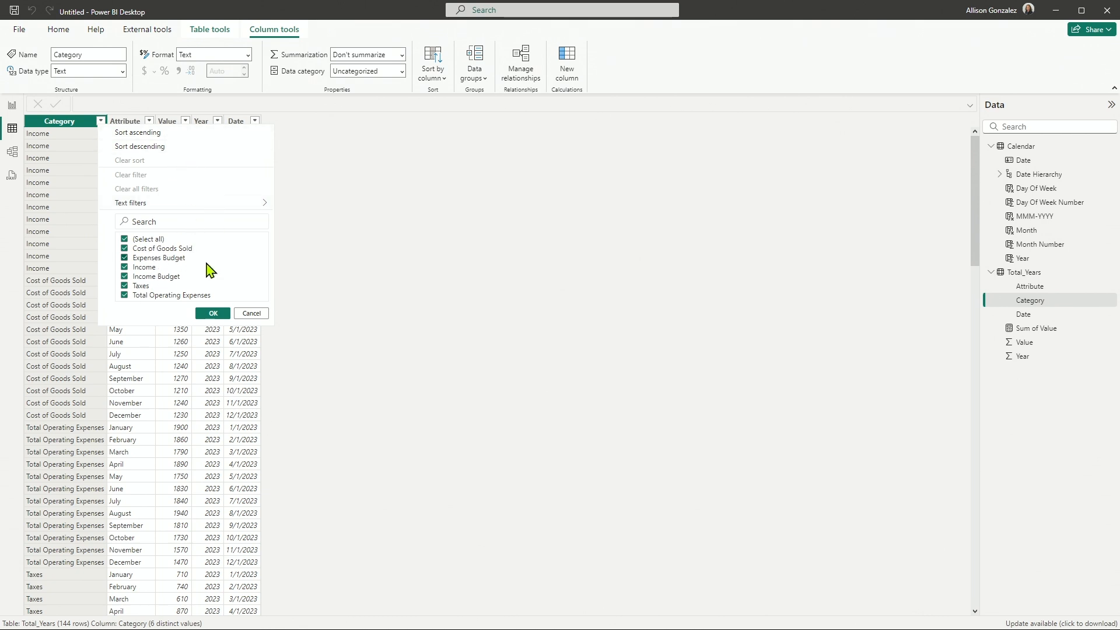
pyautogui.click(252, 315)
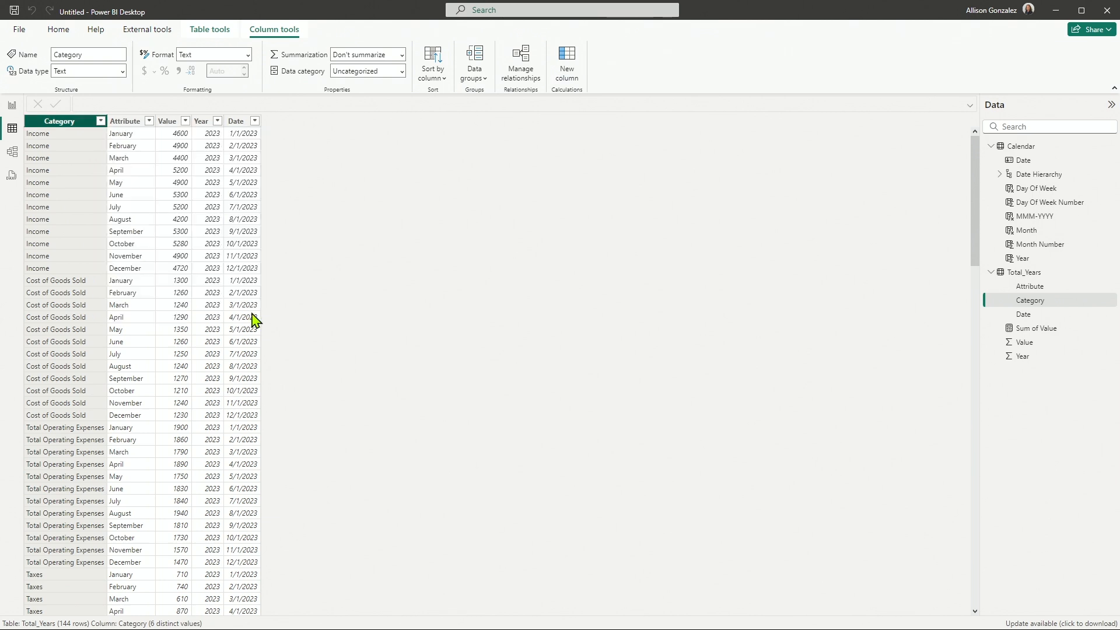
# Move the Calendar table away from Total_Years in the model diagram so their relationship line is exposed.
pyautogui.click(12, 165)
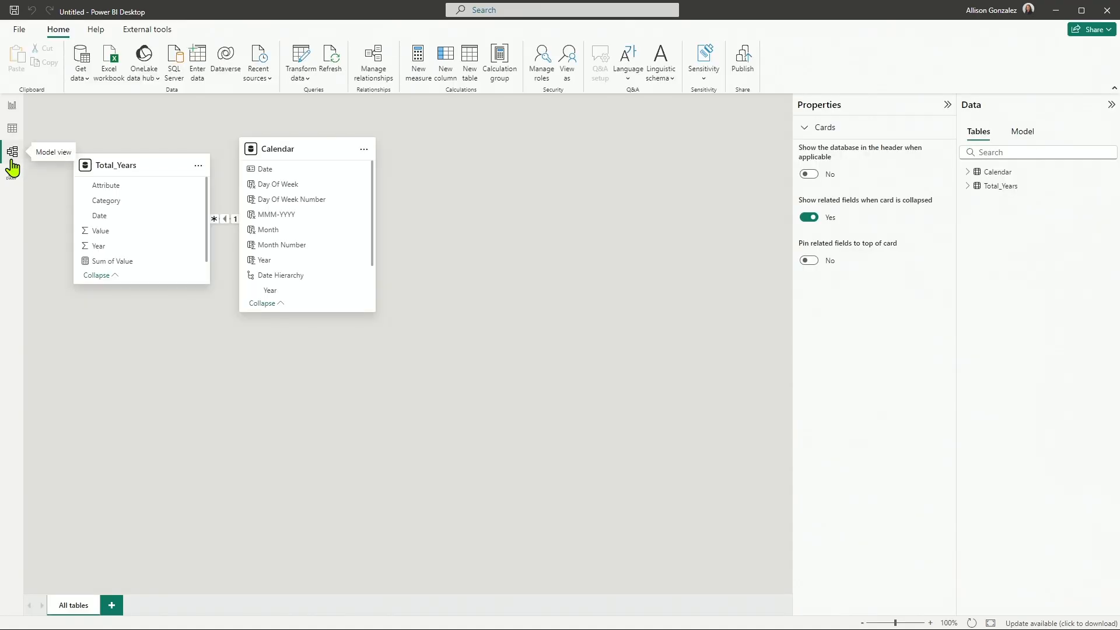
pyautogui.moveTo(284, 153); pyautogui.dragTo(369, 178)
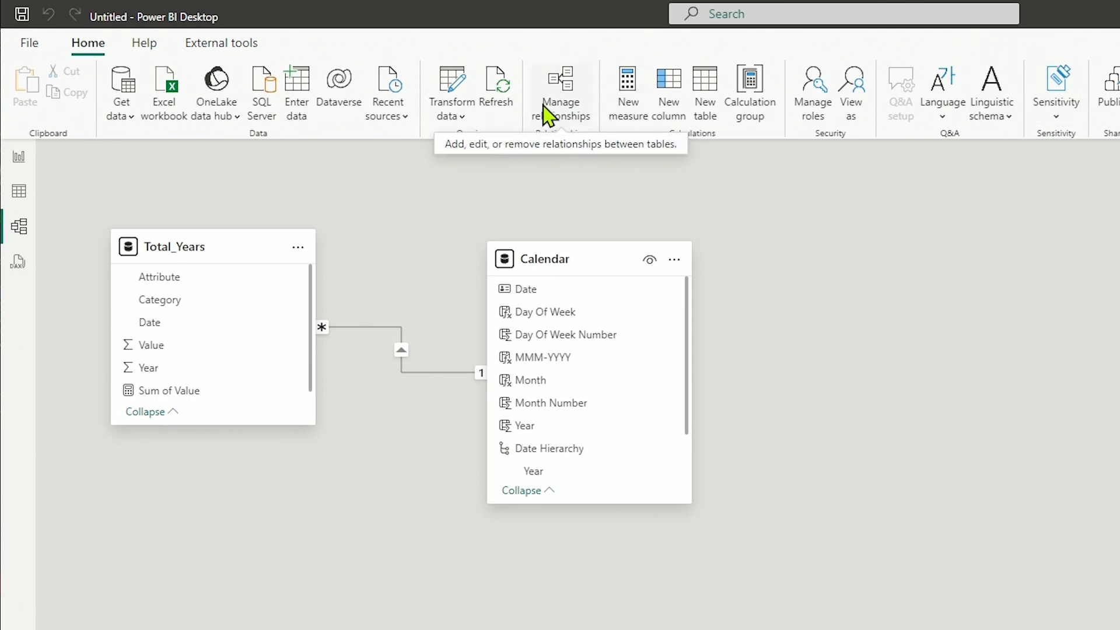
# Return to the report page, expand the fields of both Calendar and Total_Years, and collapse the Filters pane.
pyautogui.click(18, 175)
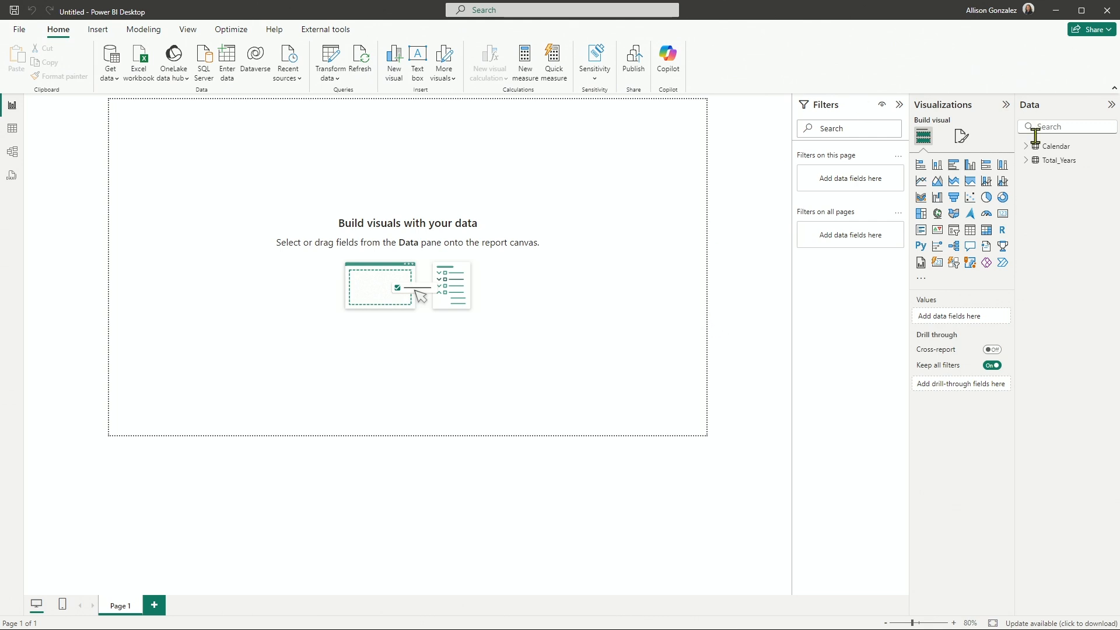
pyautogui.click(1032, 149)
pyautogui.click(1026, 161)
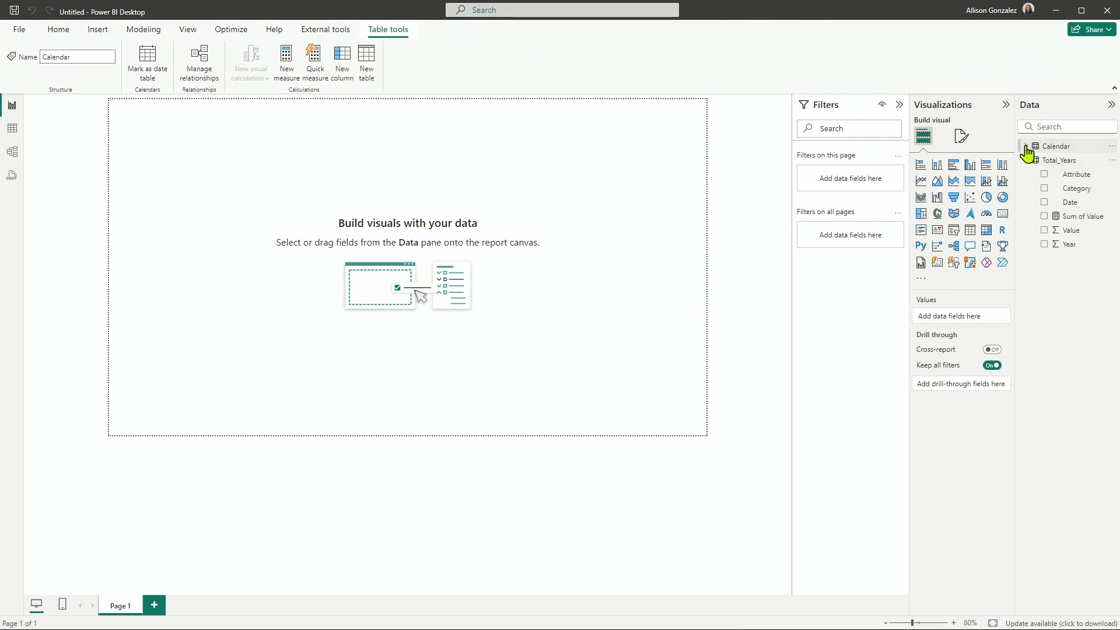
pyautogui.click(1026, 148)
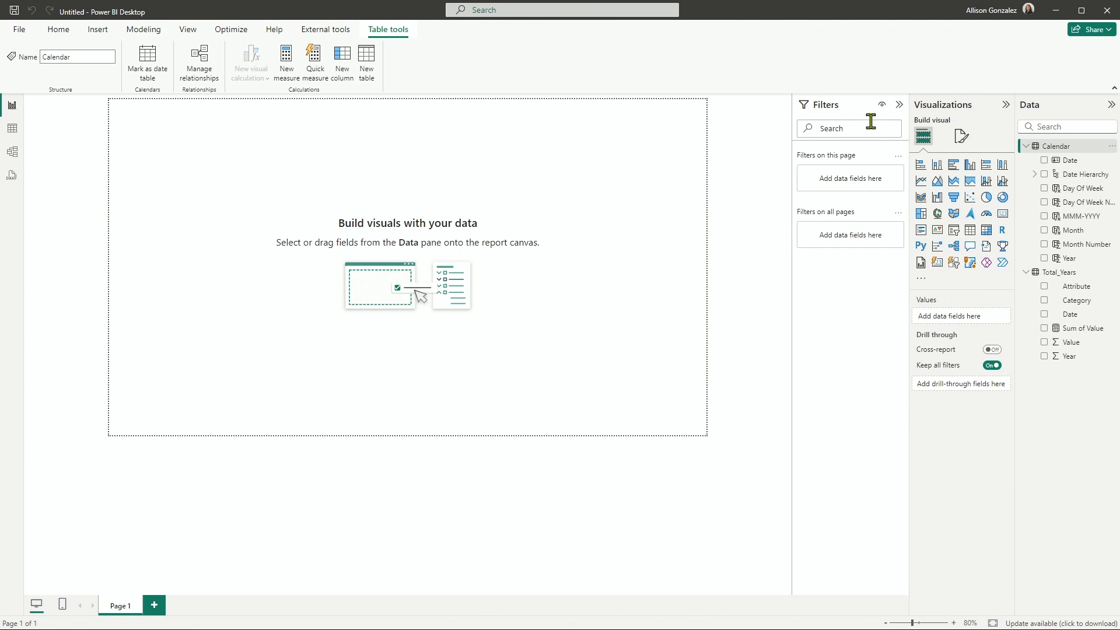
pyautogui.click(899, 105)
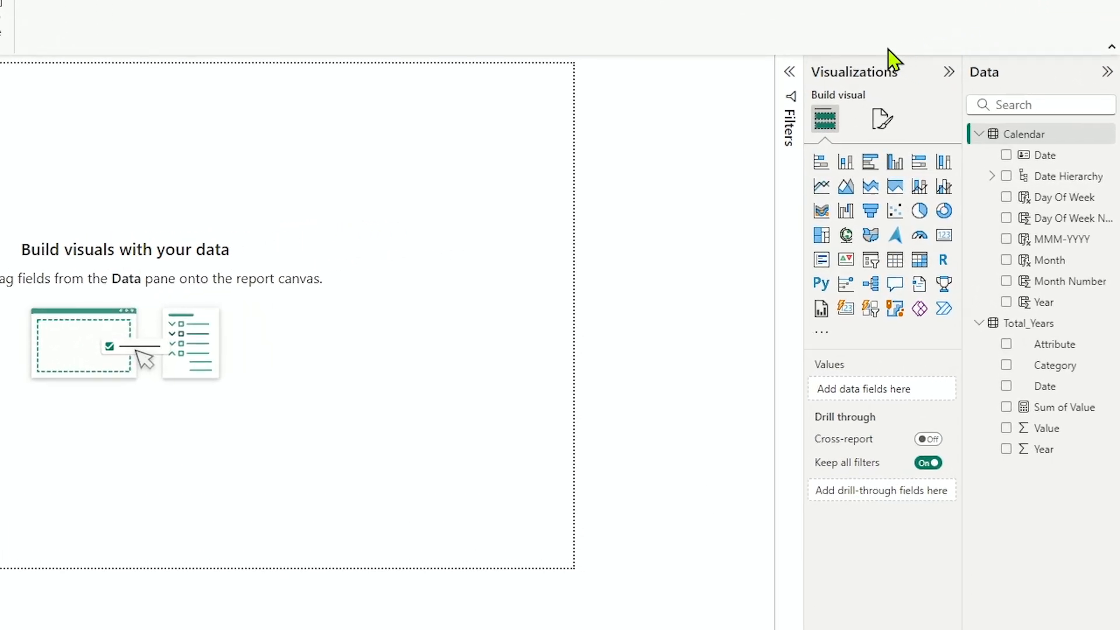
pyautogui.click(949, 72)
pyautogui.click(945, 78)
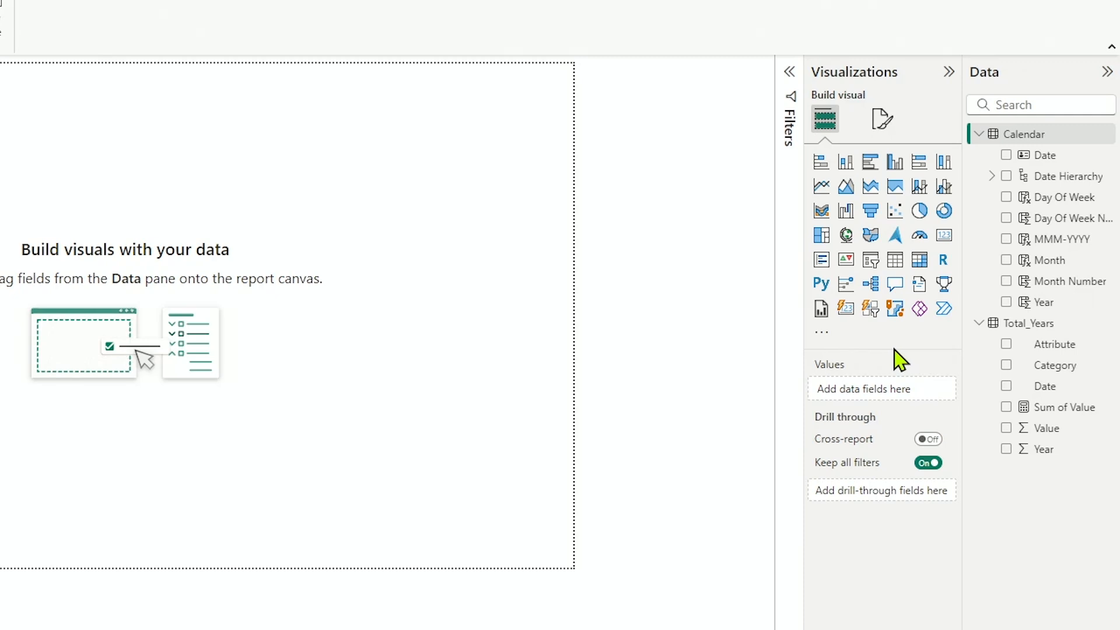
# Add a stacked bar chart to the report page, place it in the page's upper-left corner and enlarge it to about half the page width.
pyautogui.click(840, 166)
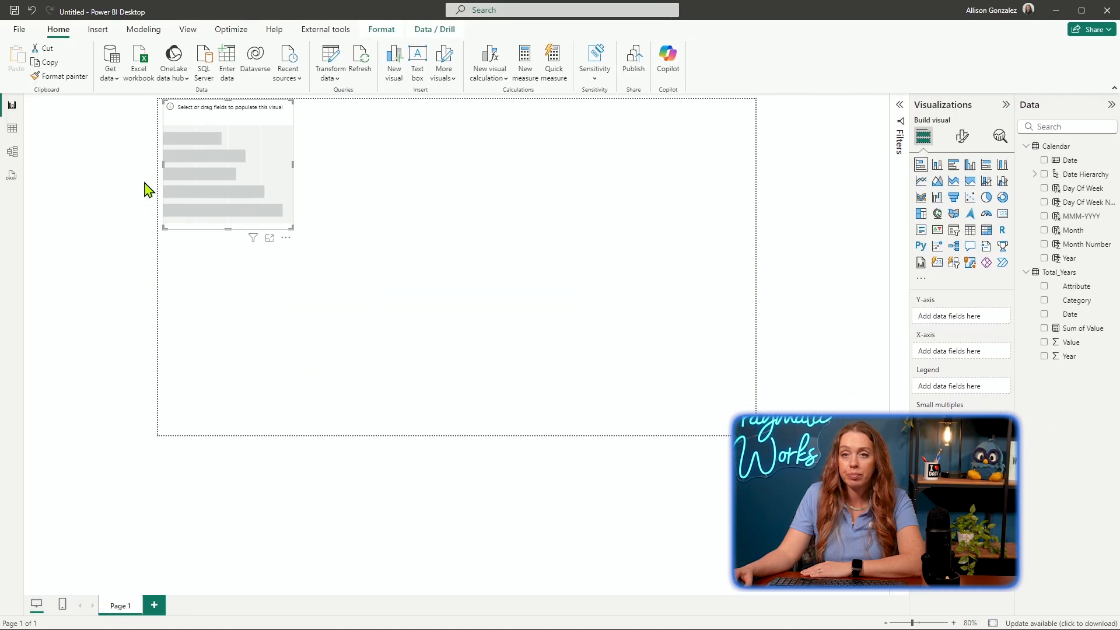
pyautogui.moveTo(212, 139); pyautogui.dragTo(325, 242)
pyautogui.click(216, 187)
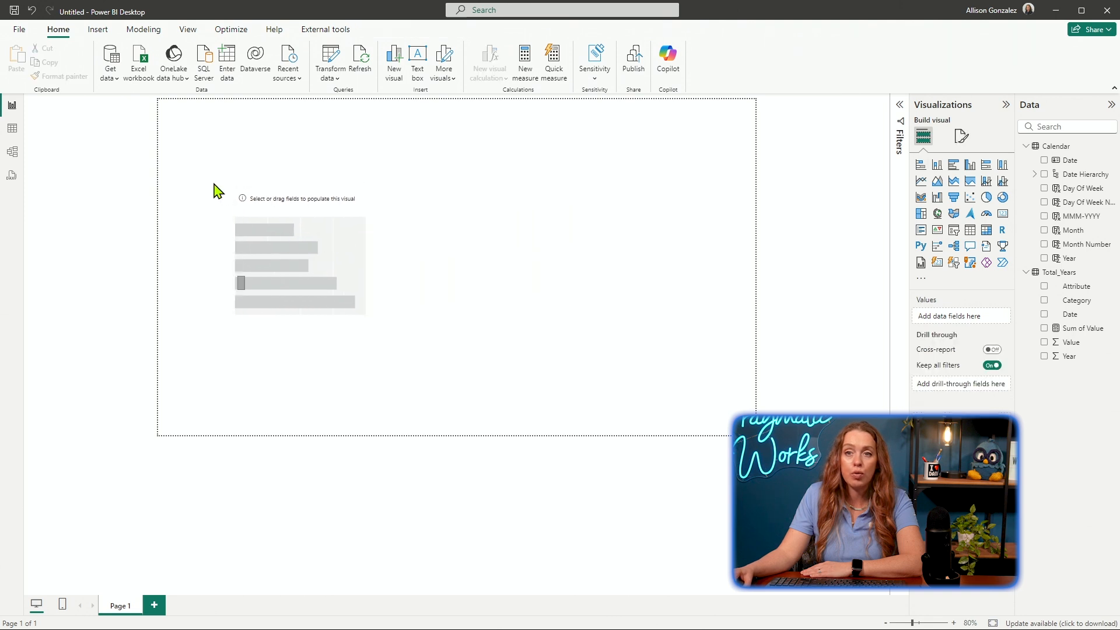
pyautogui.click(347, 225)
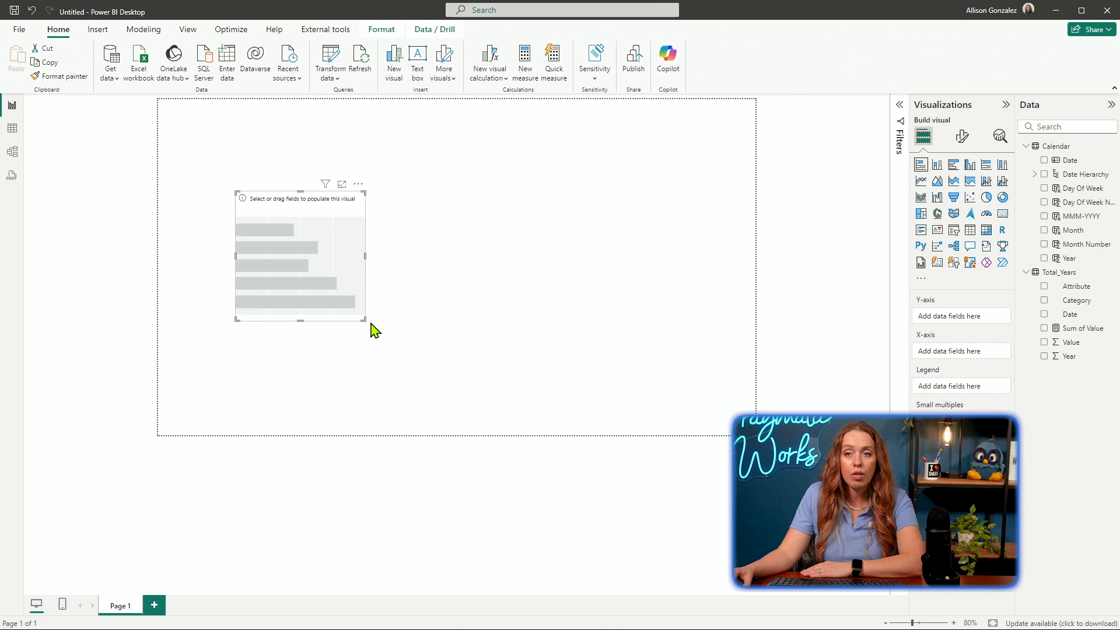
pyautogui.moveTo(363, 320); pyautogui.dragTo(431, 252)
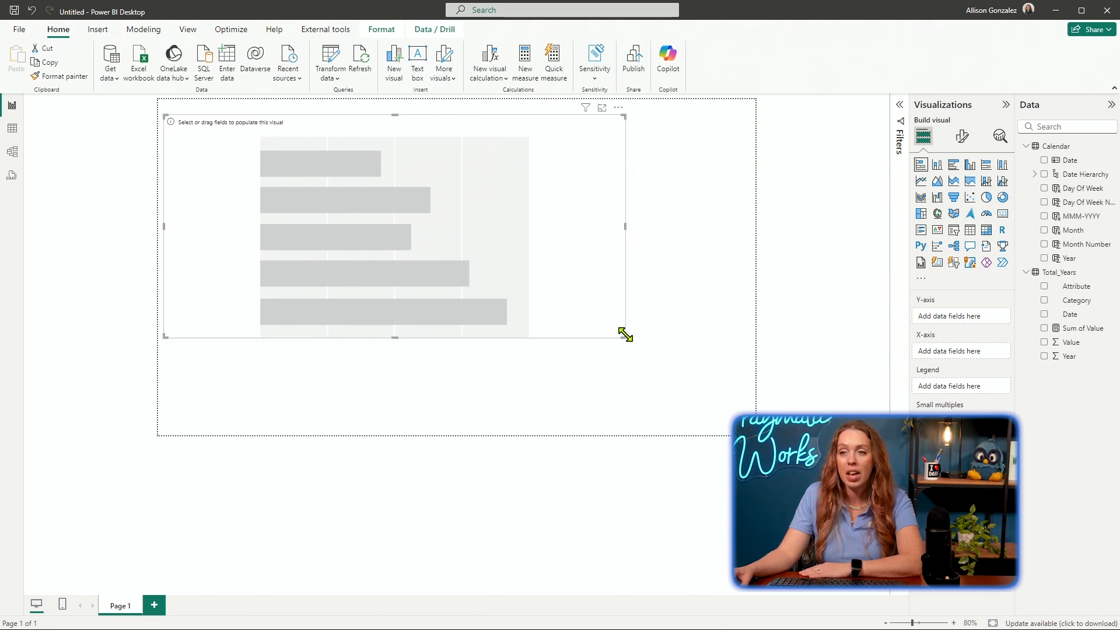
pyautogui.moveTo(624, 335); pyautogui.dragTo(455, 275)
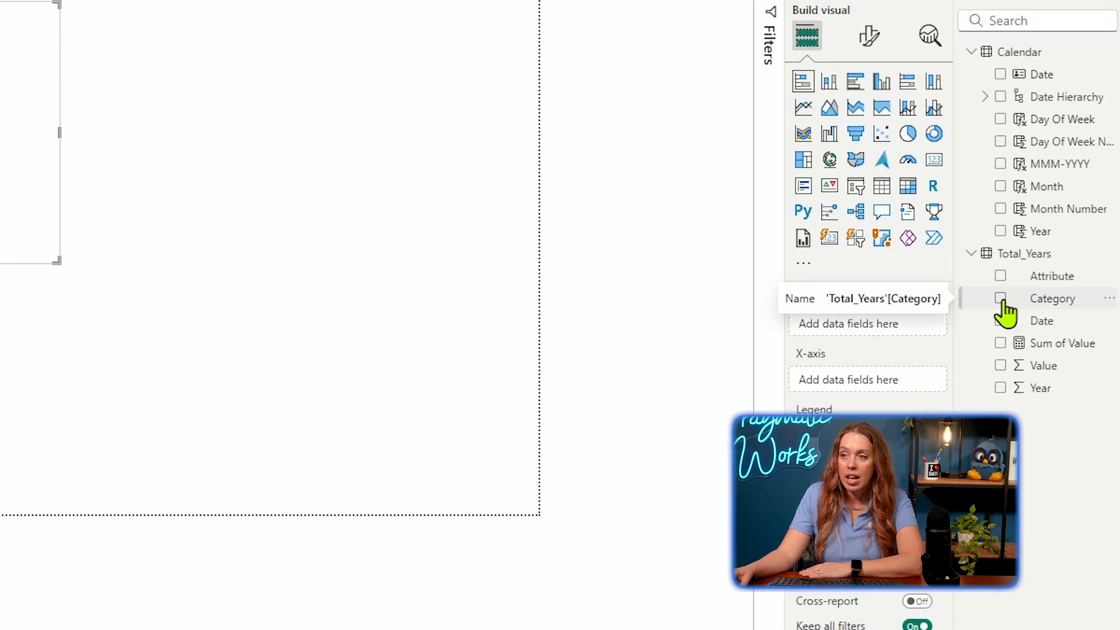
# Plot the Total_Years Category field on the bar chart's Y-axis and the Sum of Value measure on its X-axis.
pyautogui.click(1001, 298)
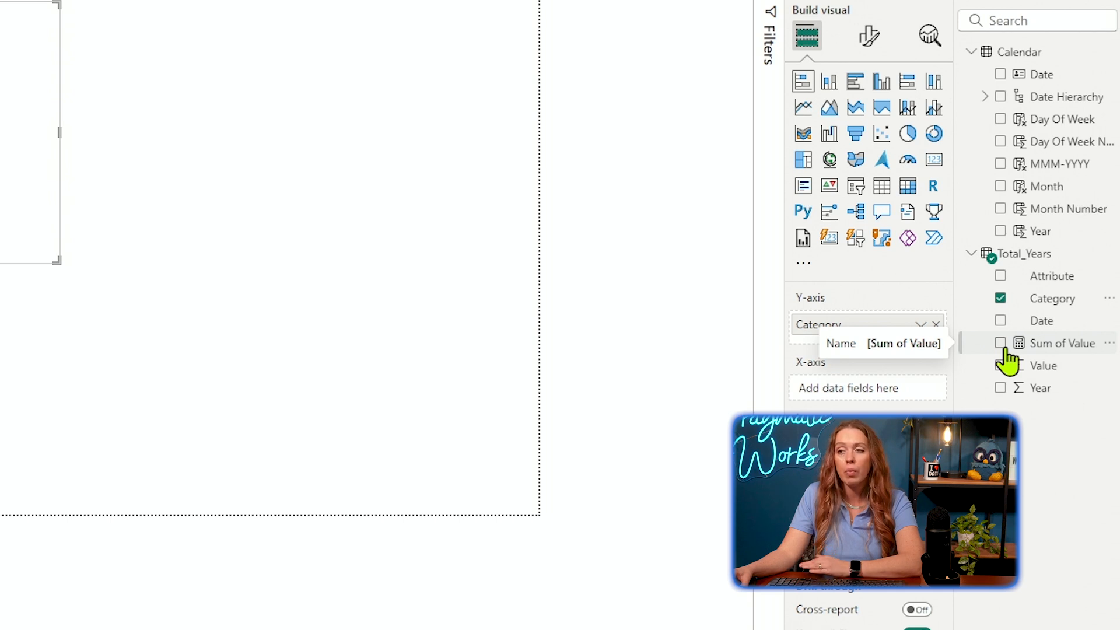
pyautogui.moveTo(1050, 347); pyautogui.dragTo(865, 390)
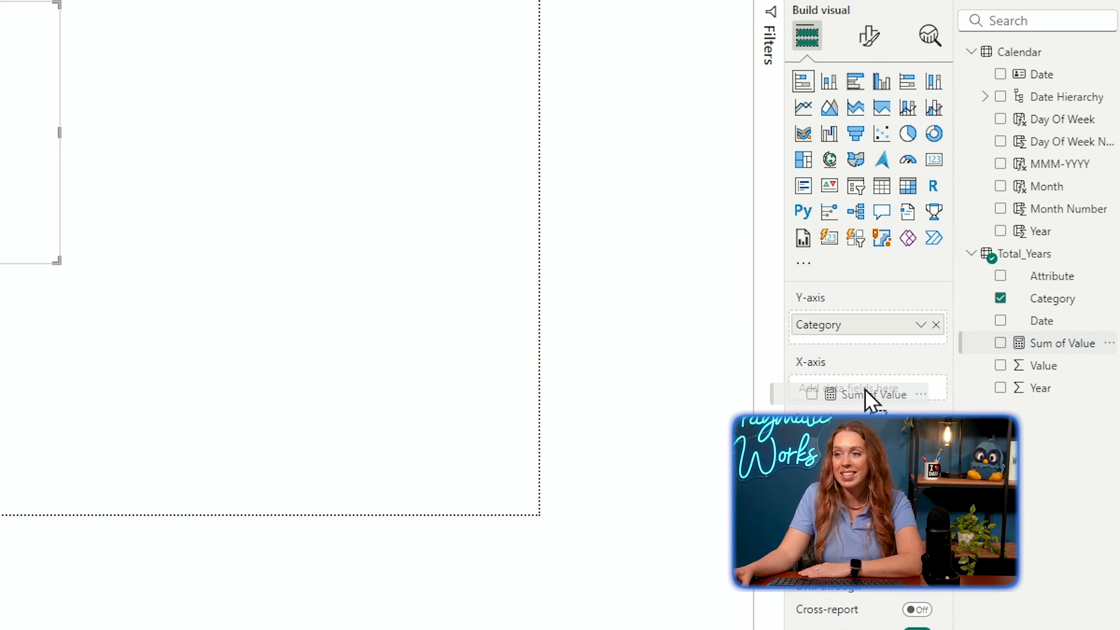
pyautogui.moveTo(865, 388); pyautogui.dragTo(313, 205)
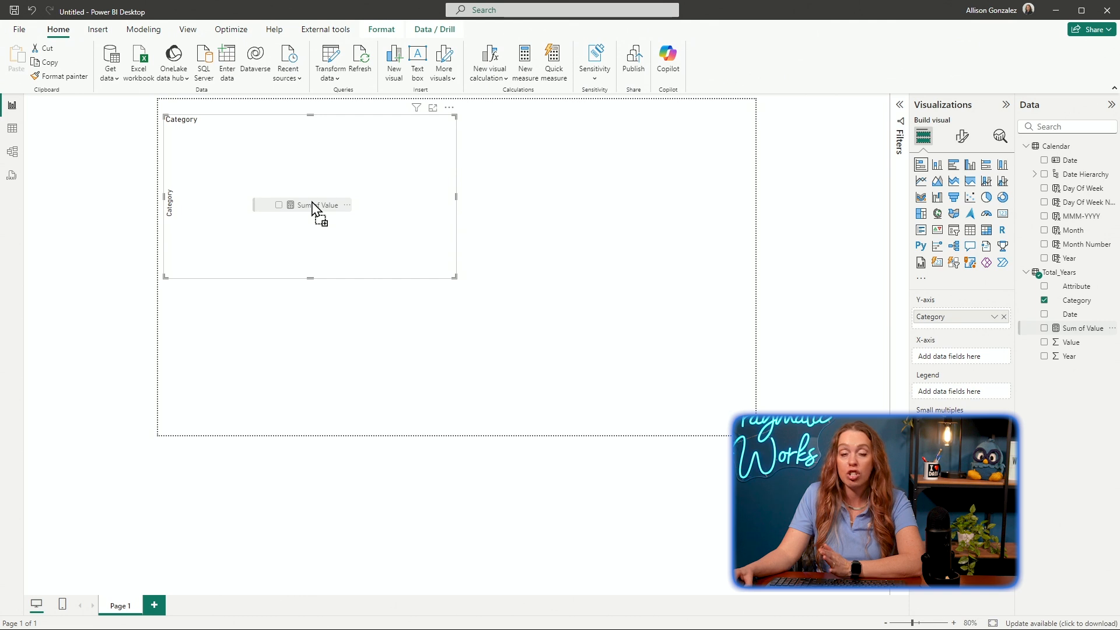
pyautogui.moveTo(312, 202); pyautogui.dragTo(309, 202)
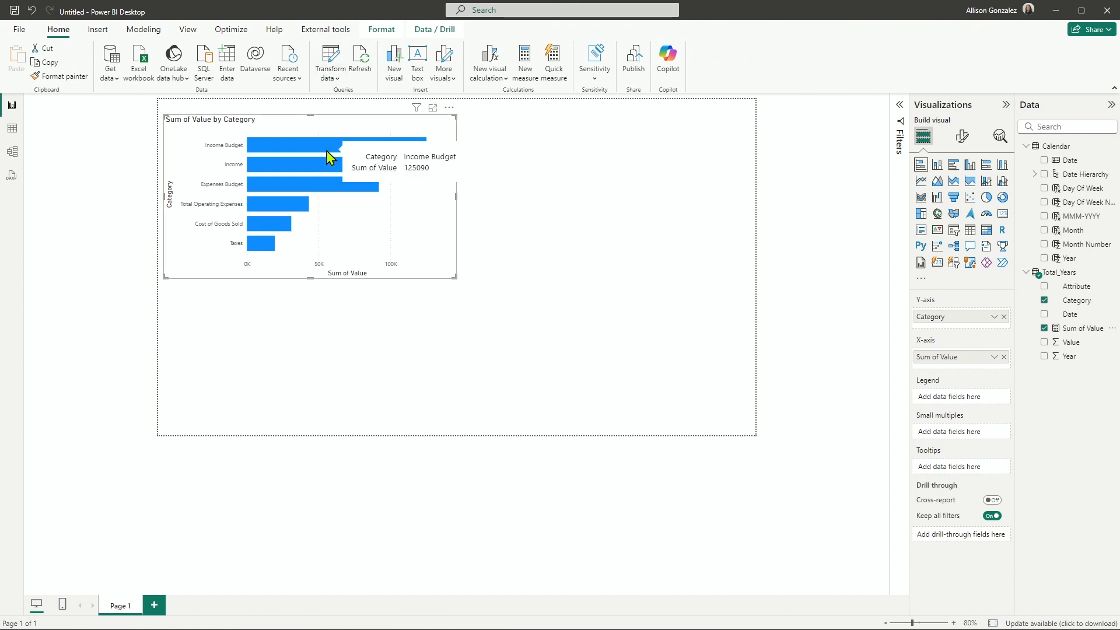
# Read the category values in the bar chart, including Income Budget and Cost of Goods Sold, and leave the chart deselected.
pyautogui.moveTo(327, 170)
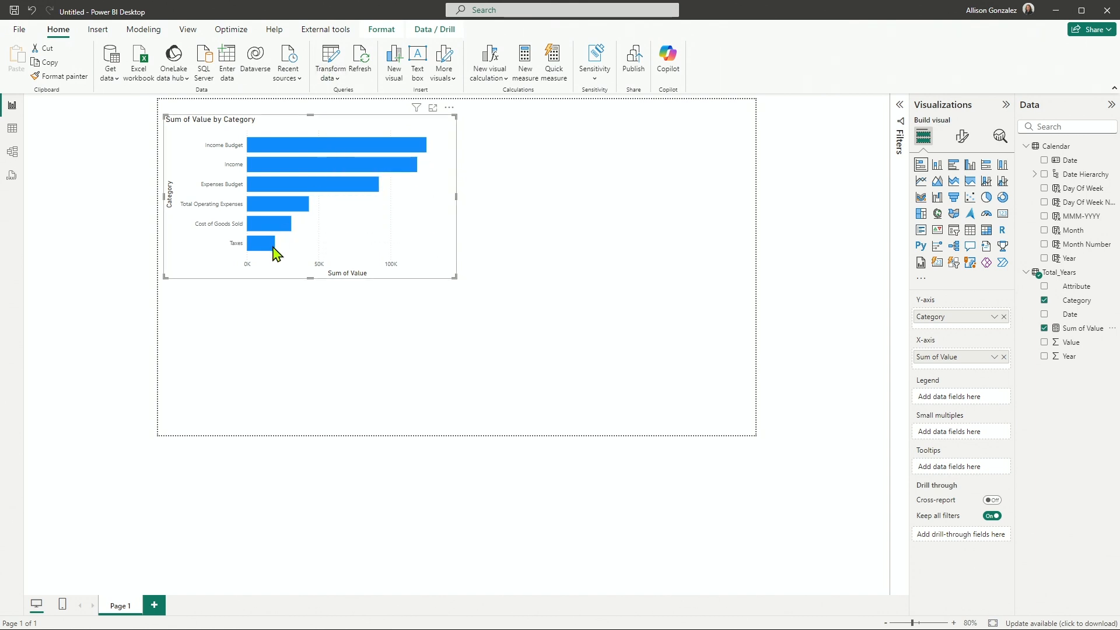
pyautogui.moveTo(275, 251)
pyautogui.moveTo(284, 231)
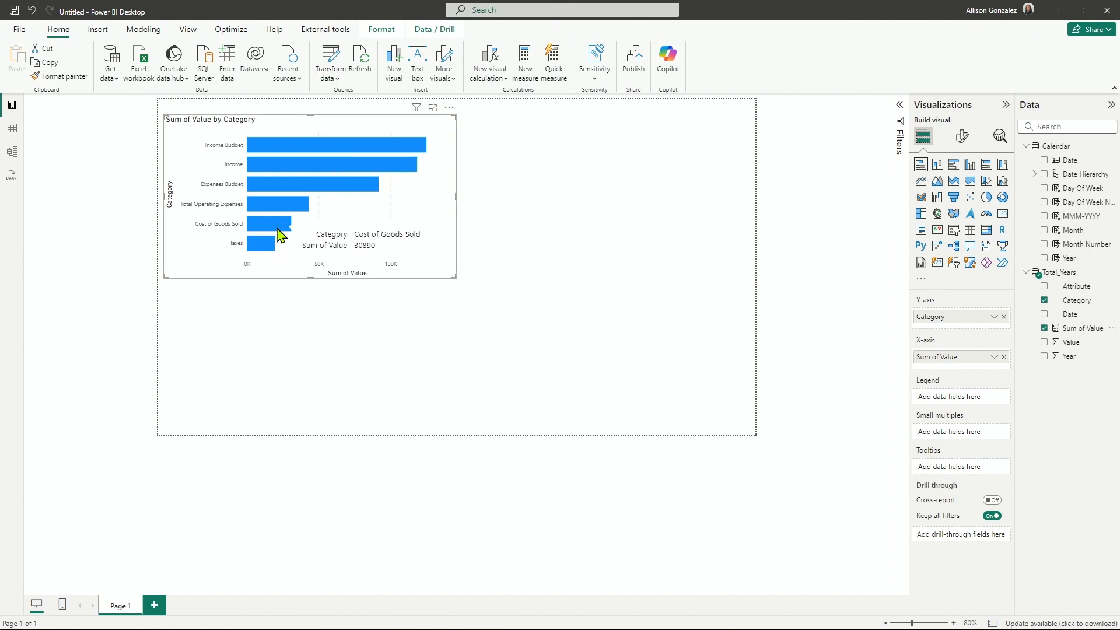
pyautogui.click(547, 204)
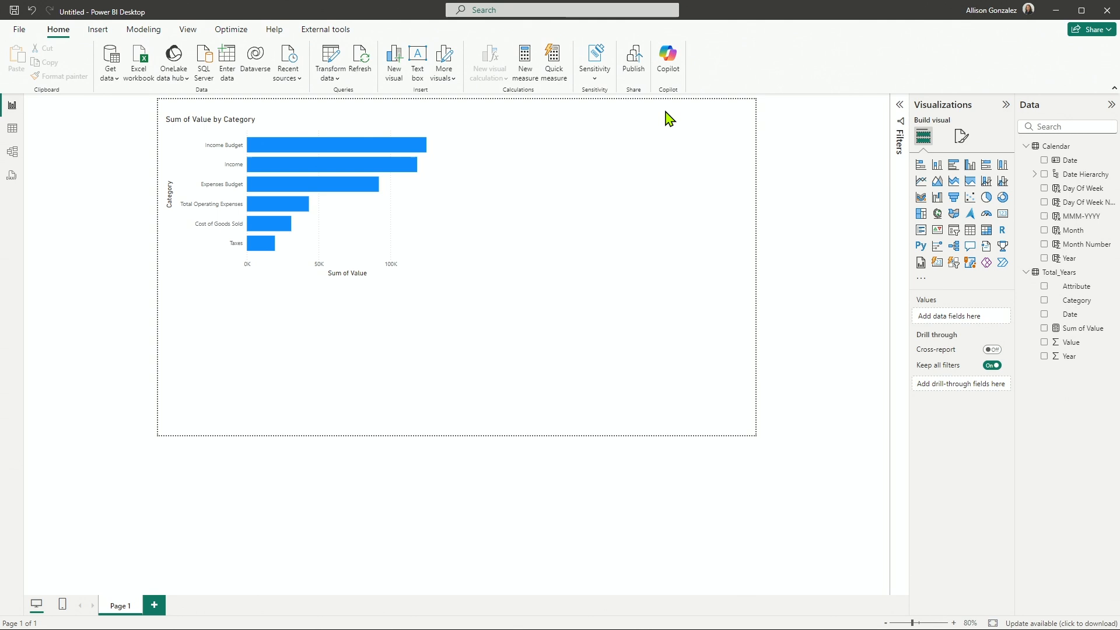
pyautogui.click(389, 215)
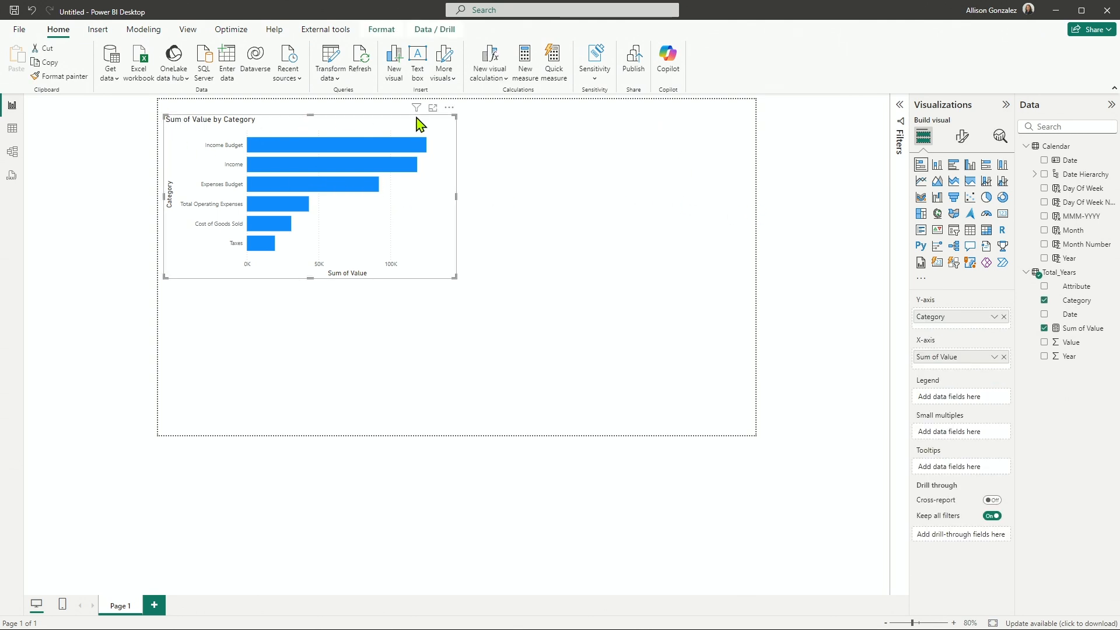
pyautogui.click(634, 193)
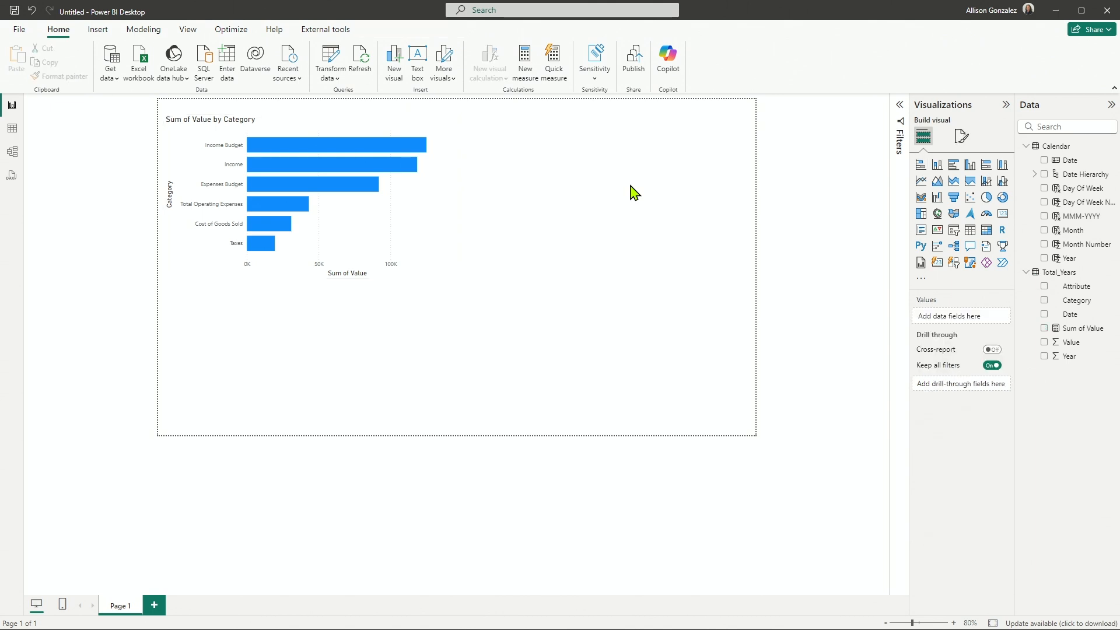
# Try the Sum of Value by Category bar chart as a ribbon chart and undo the change of visual type.
pyautogui.click(338, 227)
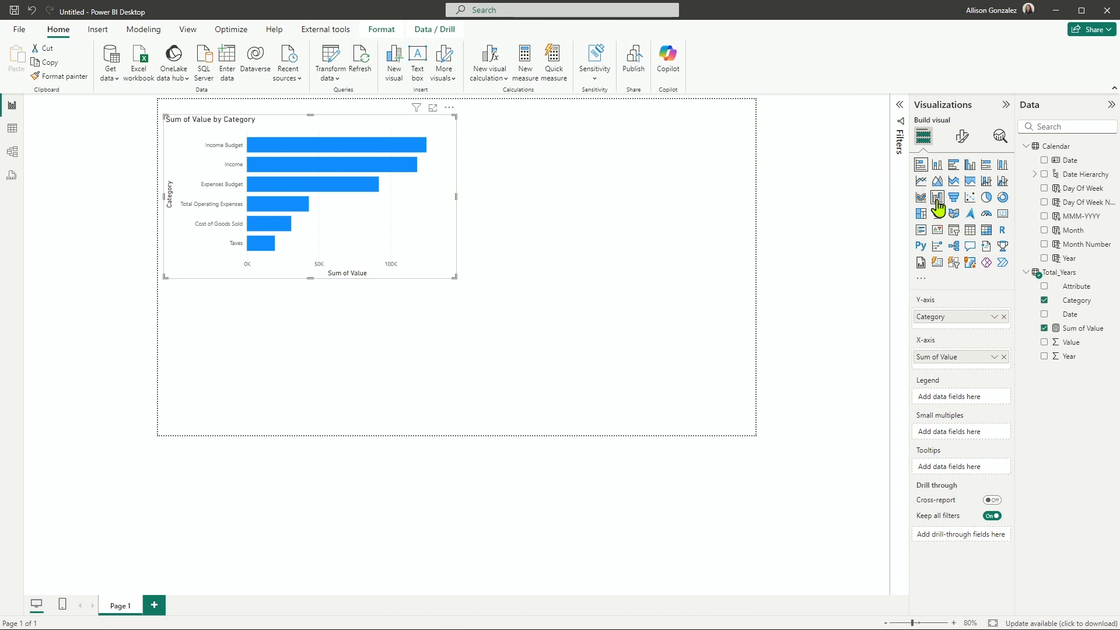
pyautogui.click(921, 198)
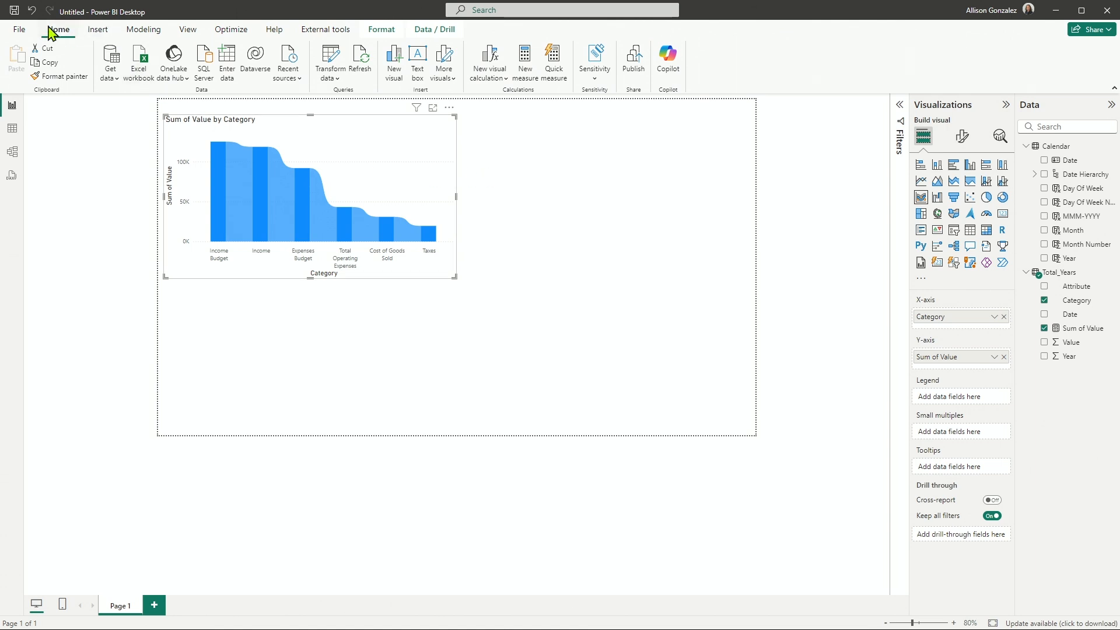
pyautogui.click(32, 11)
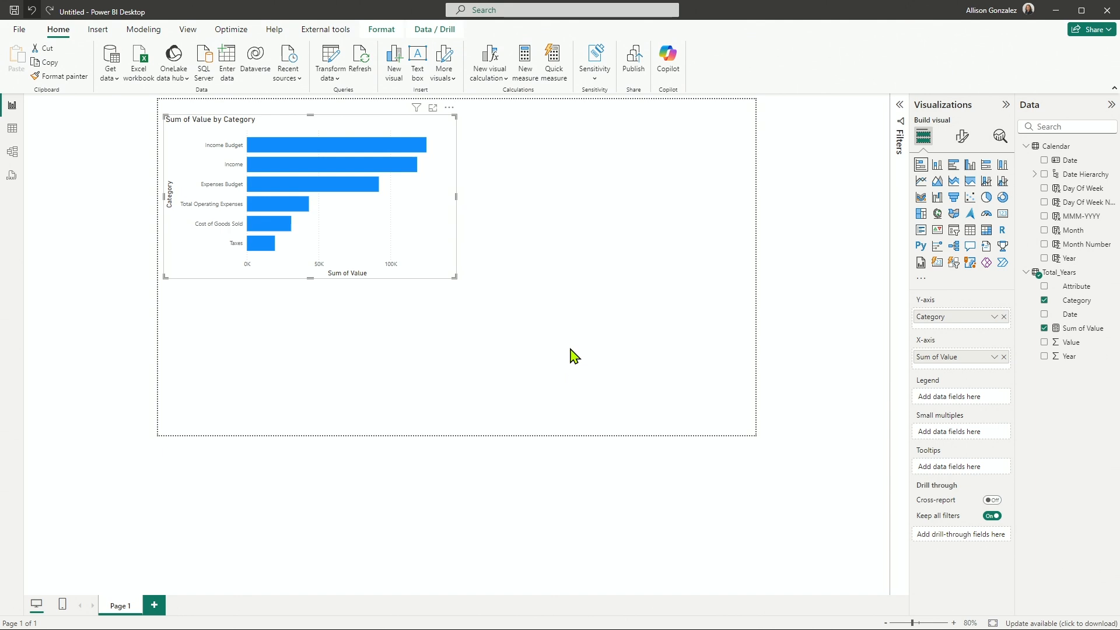
# Add a separate line chart to the report page and place it beside the bar chart, in the page's upper-right area.
pyautogui.click(571, 263)
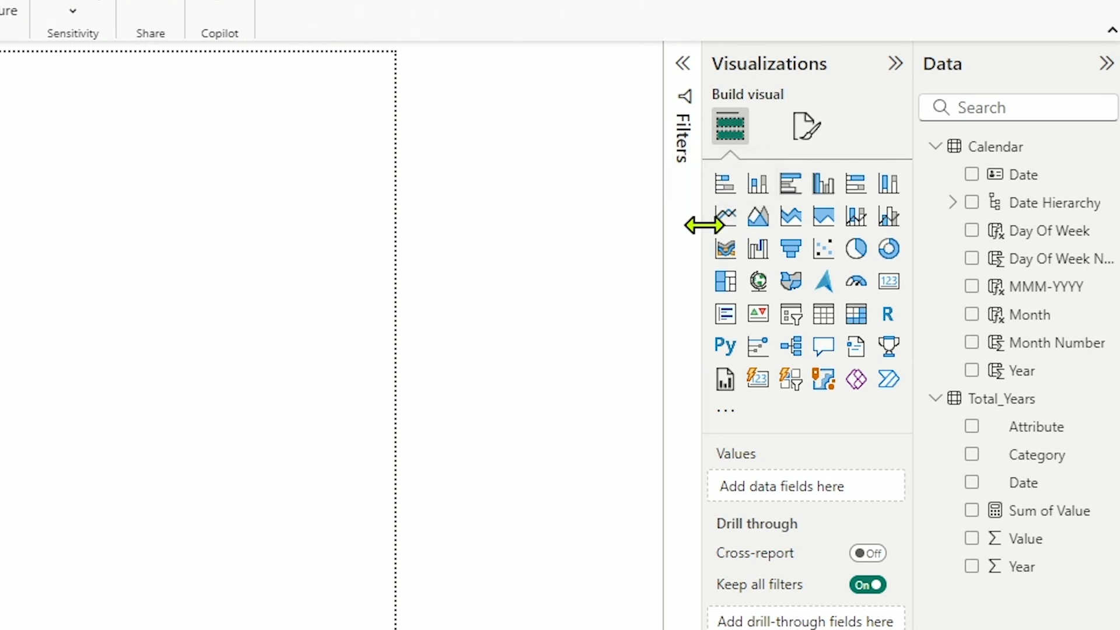
pyautogui.moveTo(702, 222)
pyautogui.mouseDown()
pyautogui.moveTo(509, 231)
pyautogui.moveTo(690, 221)
pyautogui.mouseUp()
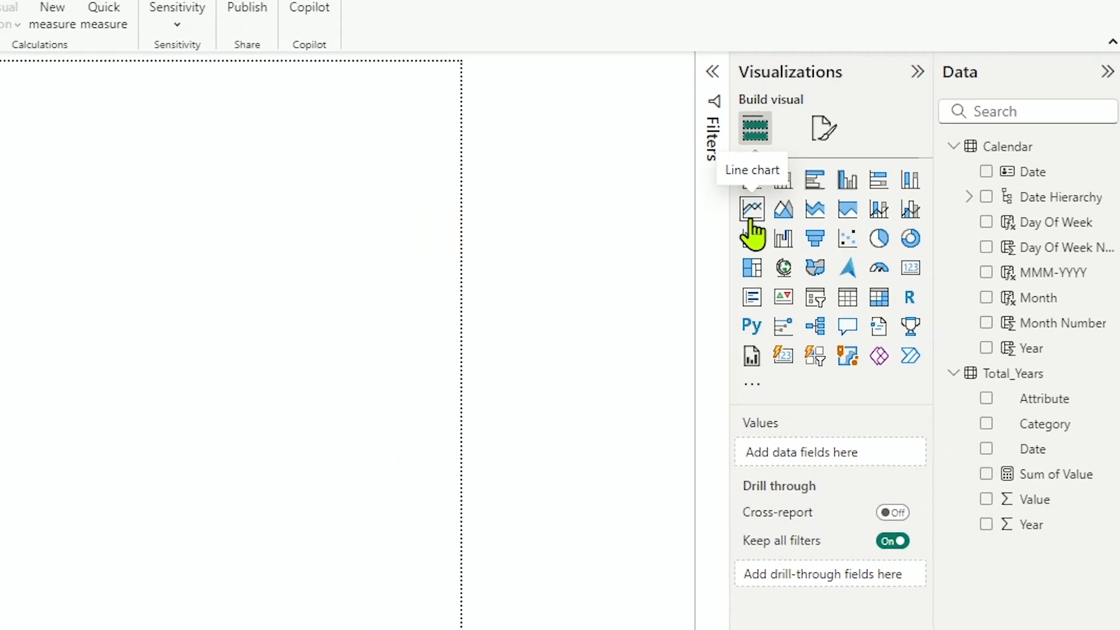
pyautogui.click(752, 210)
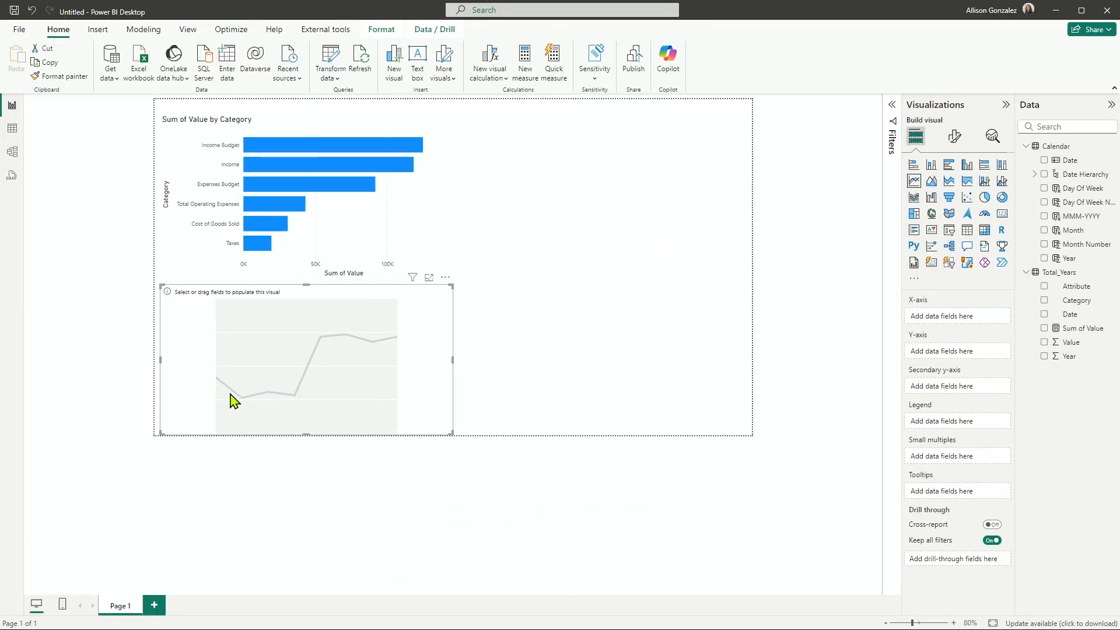
pyautogui.moveTo(233, 403); pyautogui.dragTo(522, 251)
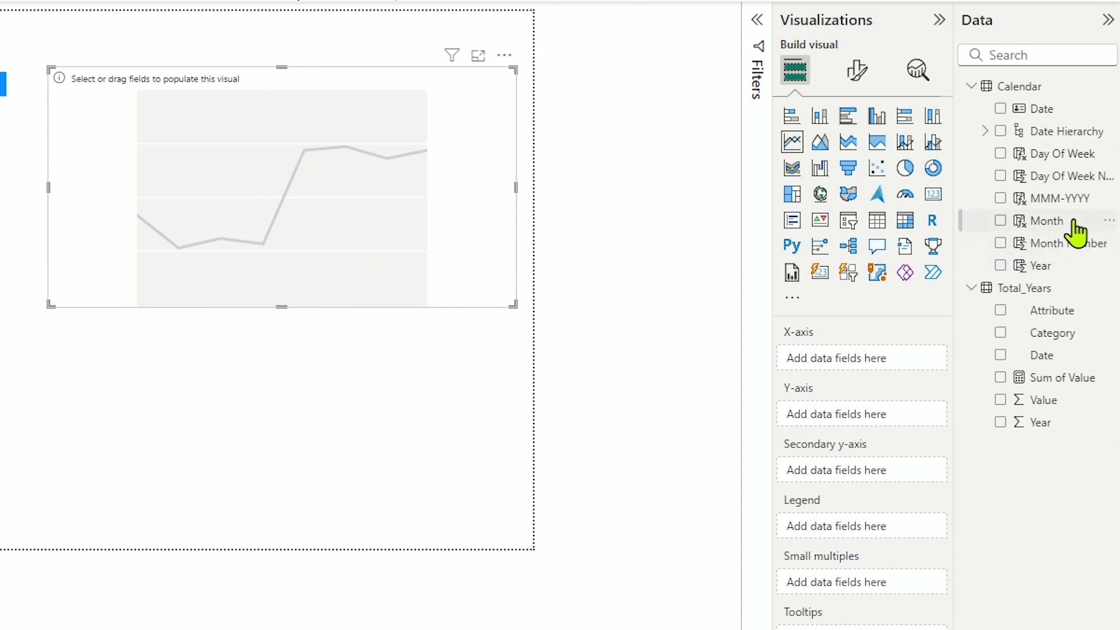
# Plot Calendar Month on the line chart's X-axis and Sum of Value on its Y-axis, with Calendar Year as the legend.
pyautogui.moveTo(1075, 229); pyautogui.dragTo(385, 198)
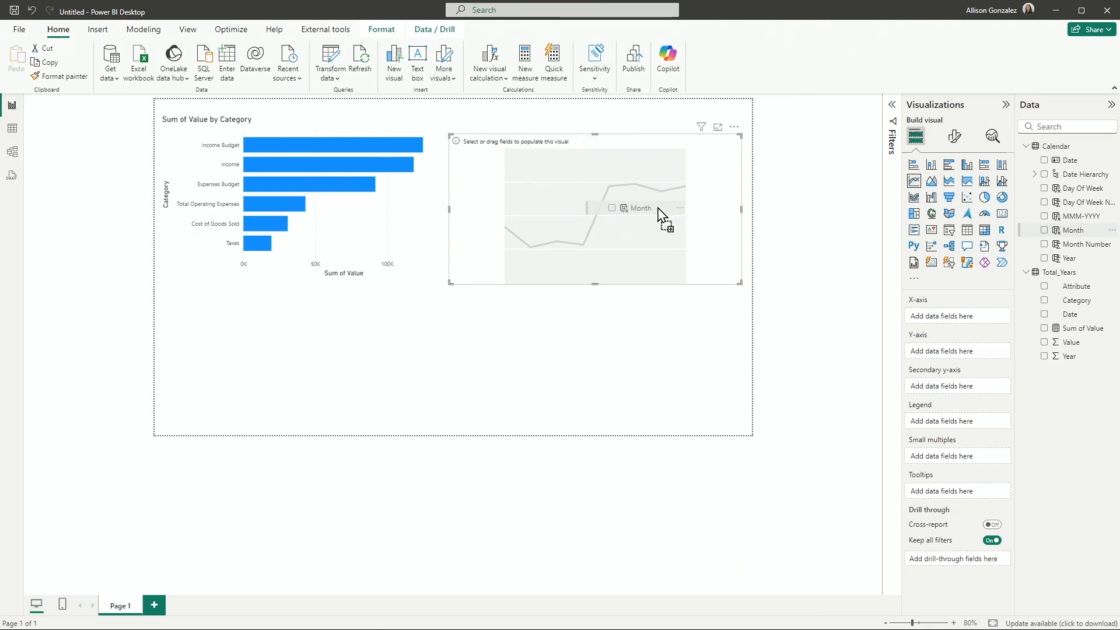
pyautogui.moveTo(658, 208); pyautogui.dragTo(655, 206)
pyautogui.moveTo(655, 206); pyautogui.dragTo(656, 208)
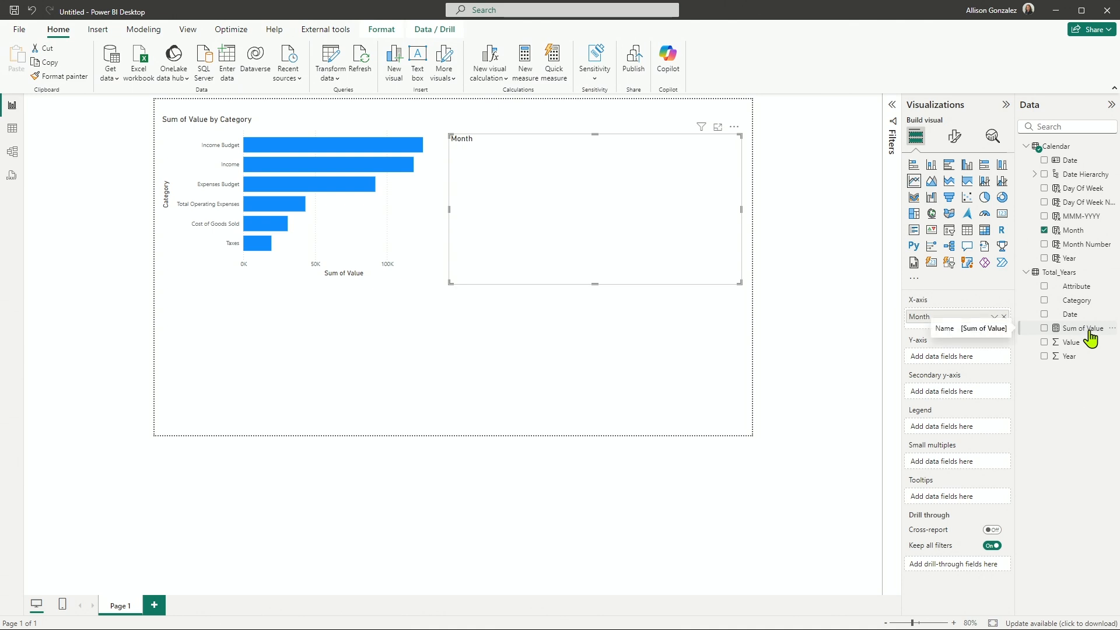
pyautogui.moveTo(1091, 339); pyautogui.dragTo(976, 371)
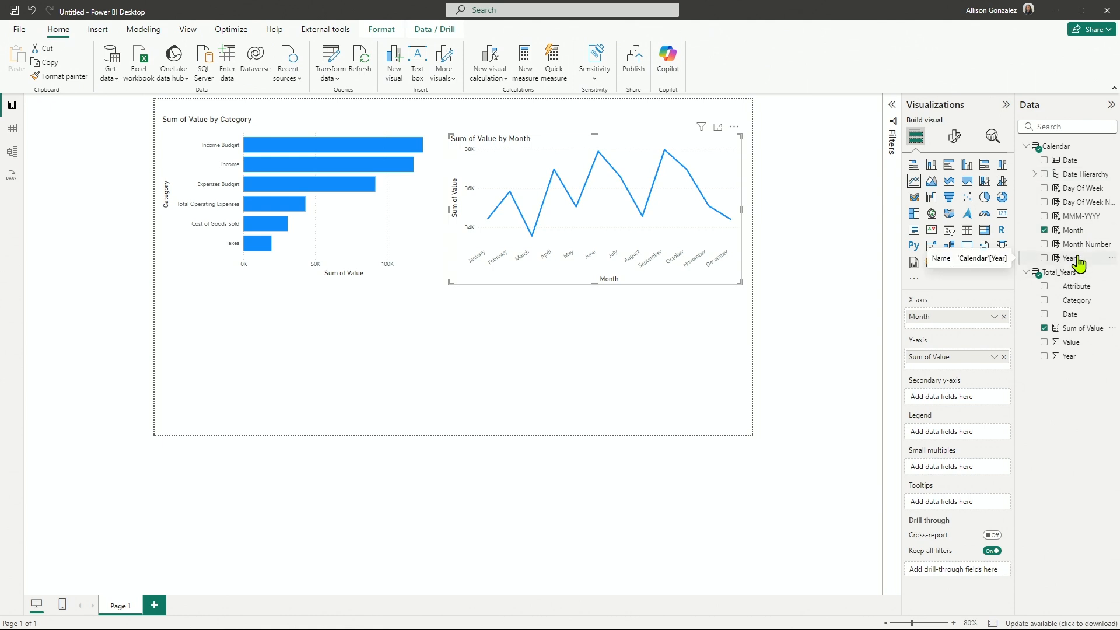
pyautogui.moveTo(1078, 264); pyautogui.dragTo(968, 437)
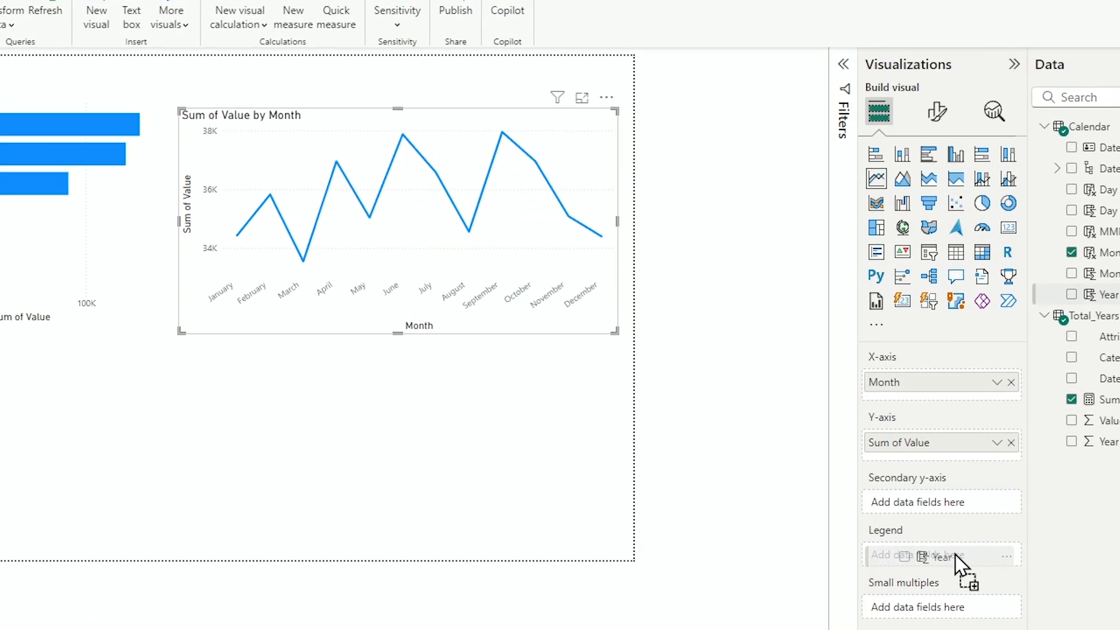
pyautogui.moveTo(956, 557); pyautogui.dragTo(955, 558)
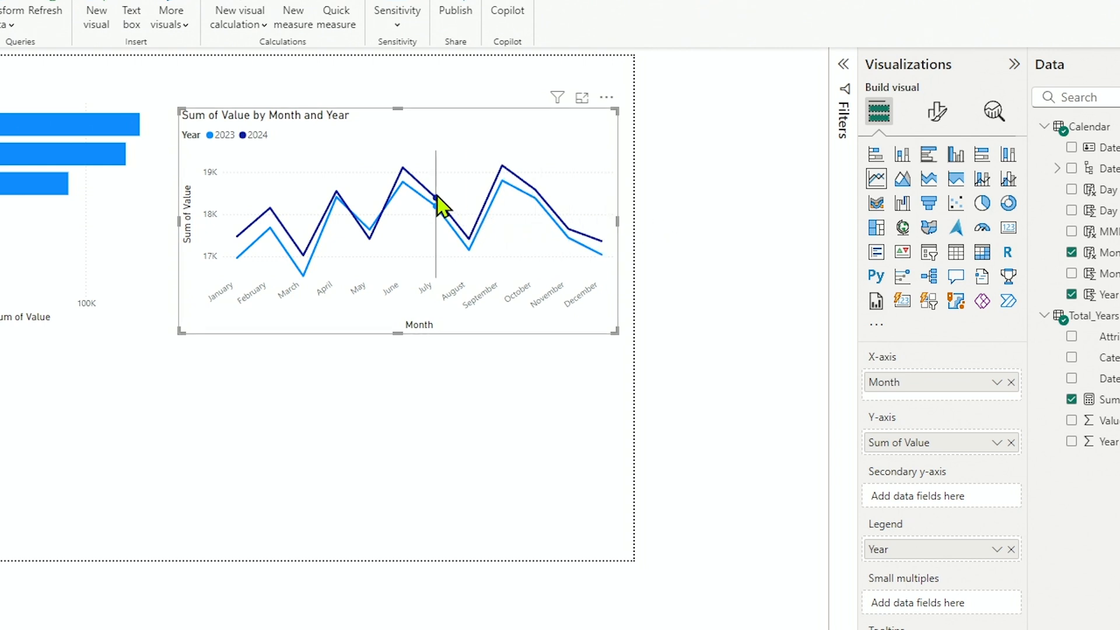
# Compare the 2023 and 2024 values on the line chart for individual months, such as June and October.
pyautogui.moveTo(412, 182)
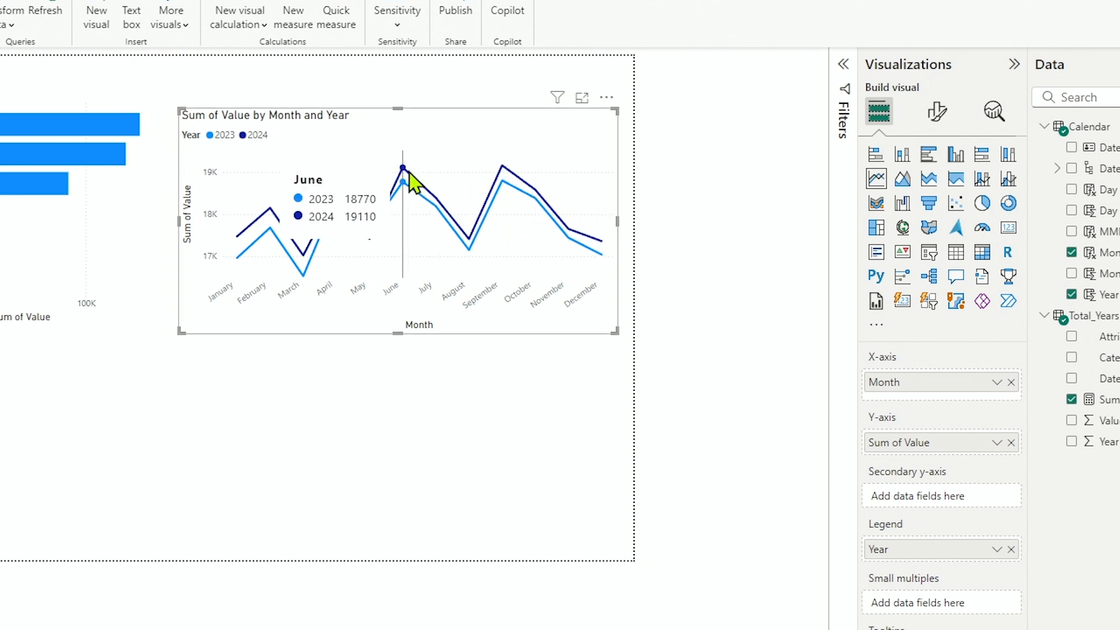
pyautogui.moveTo(500, 174)
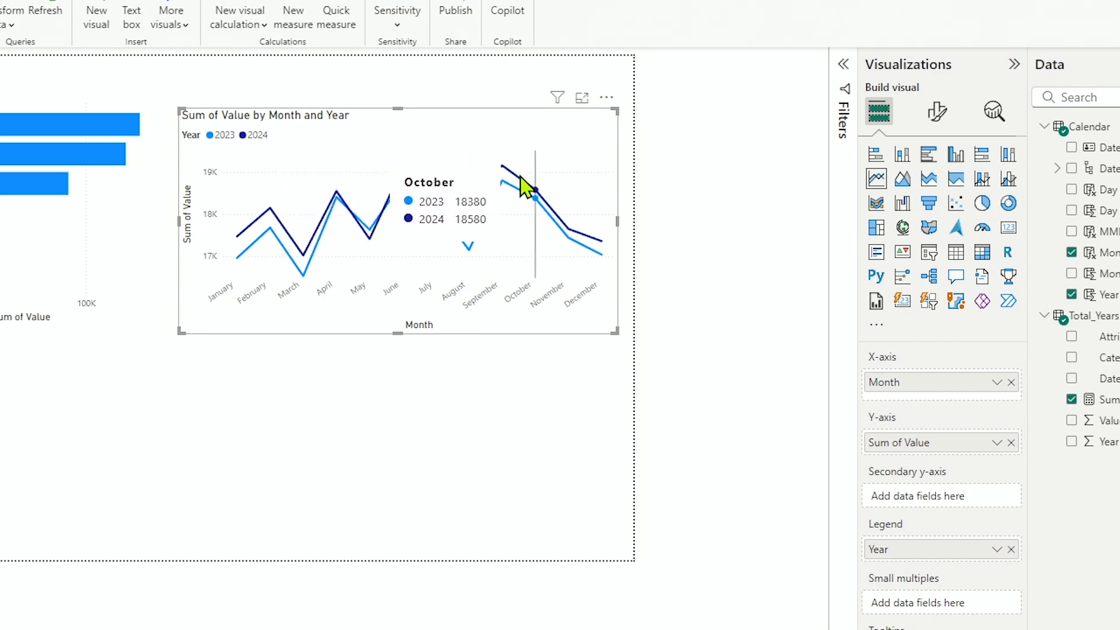
pyautogui.moveTo(607, 318)
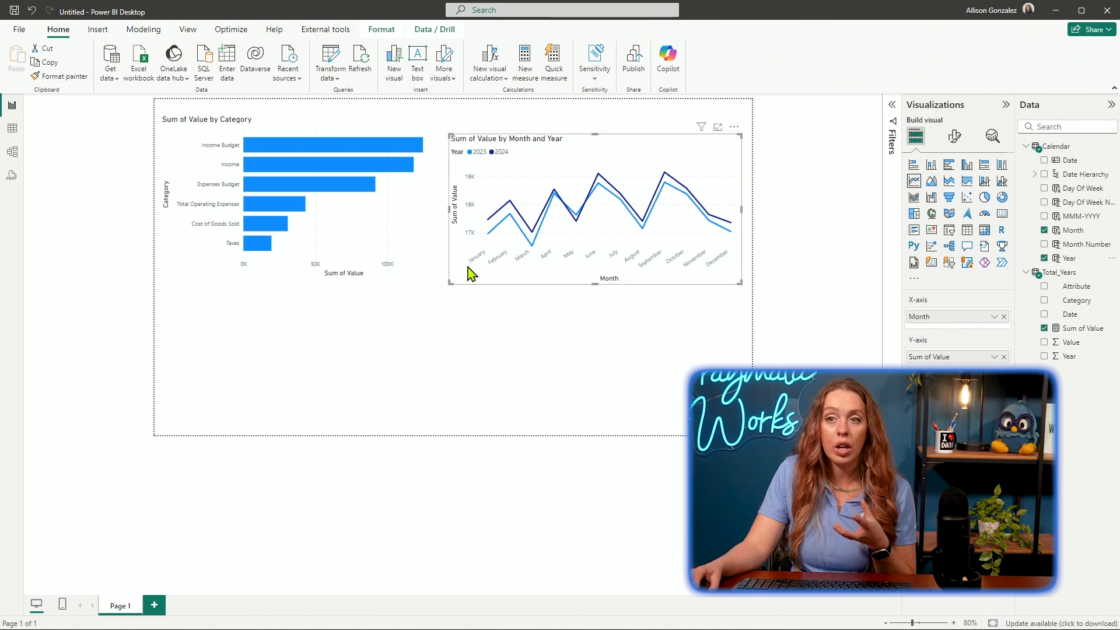
pyautogui.moveTo(683, 250)
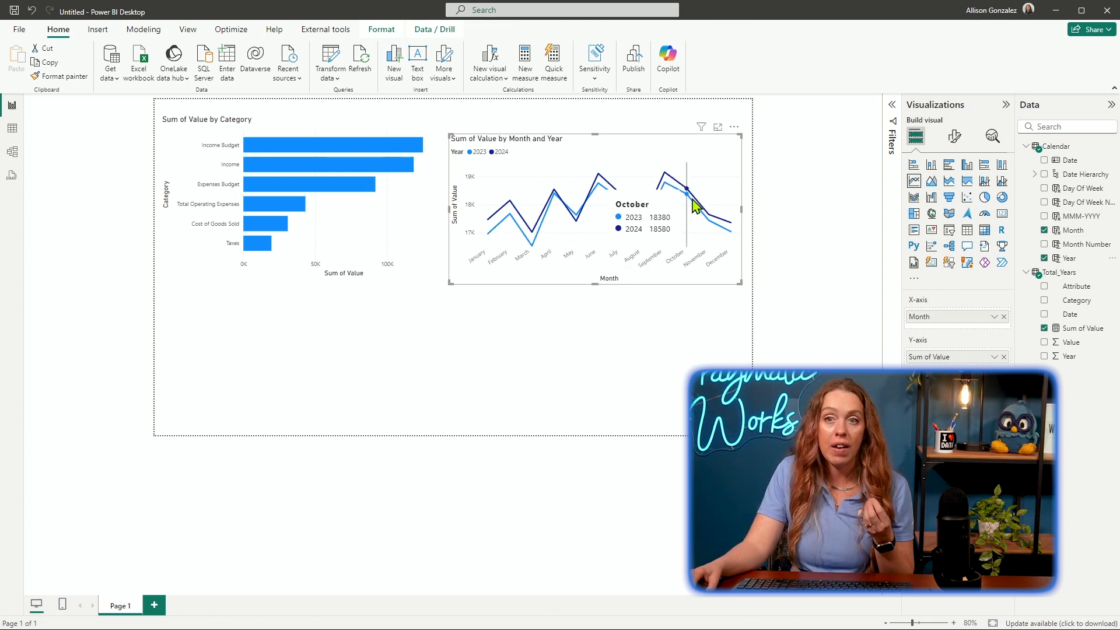
# Cross-filter the line chart by Income, Expenses Budget, Cost of Goods Sold and Taxes in turn, and clear the bar selection.
pyautogui.click(293, 167)
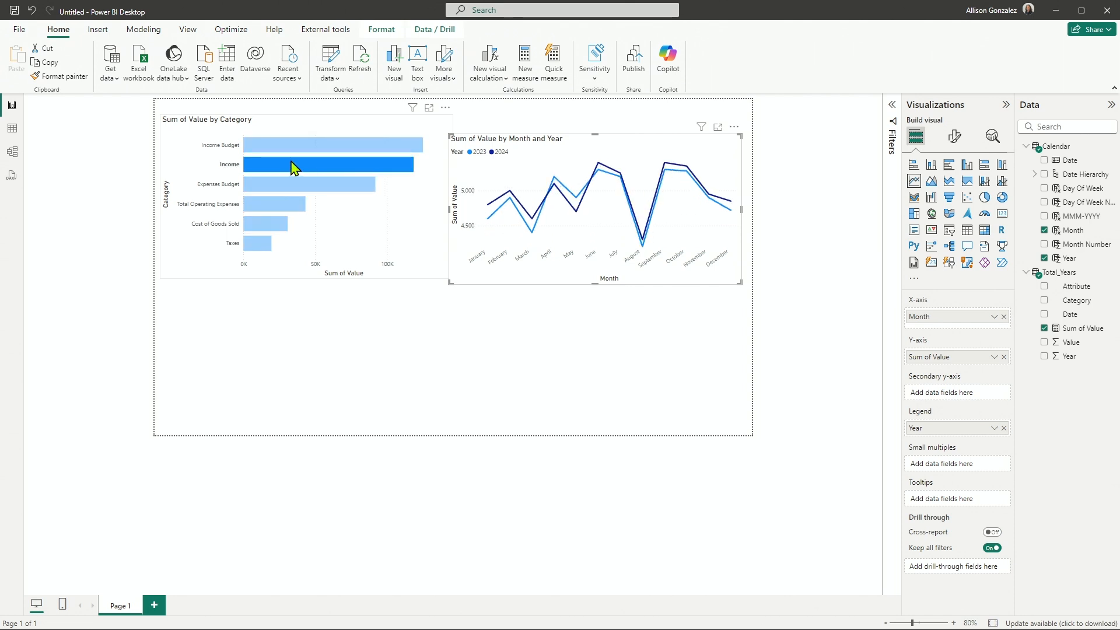
pyautogui.click(274, 187)
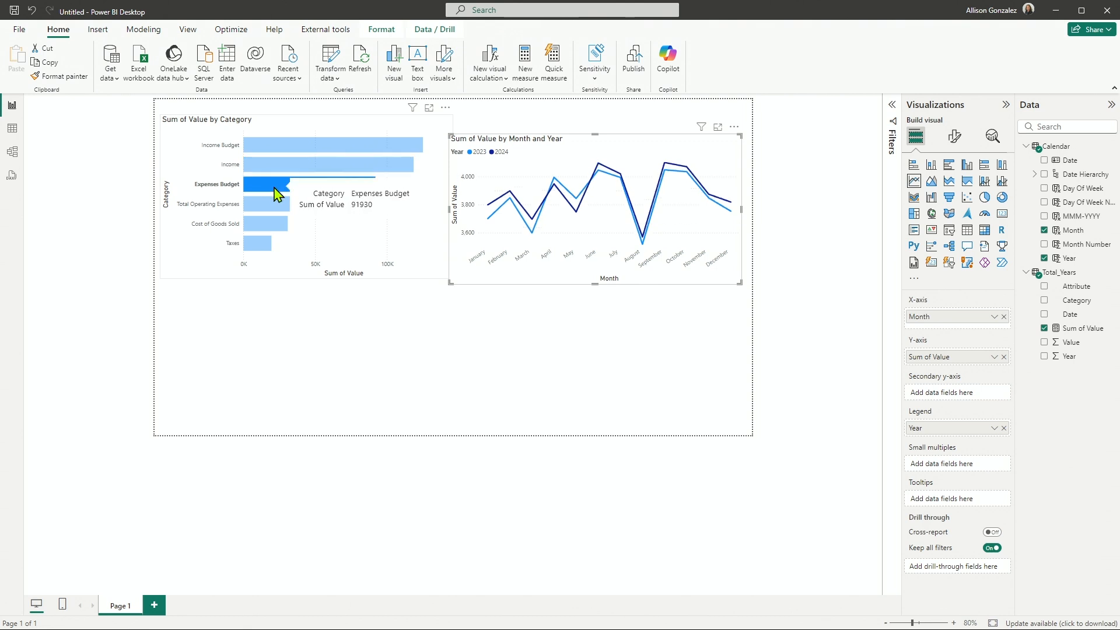
pyautogui.click(275, 227)
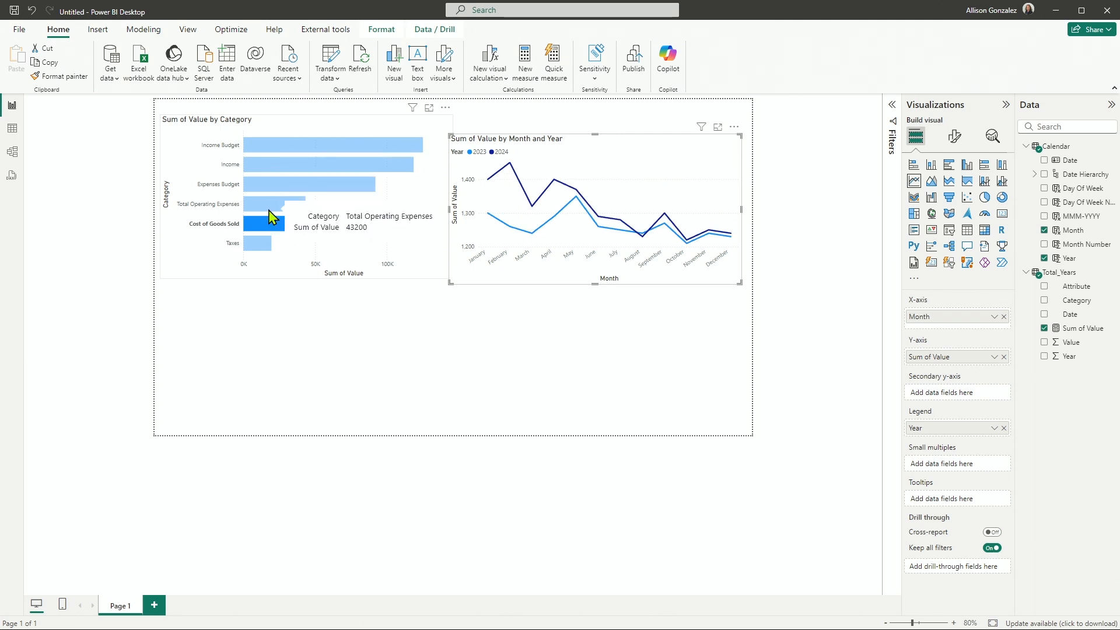
pyautogui.click(264, 244)
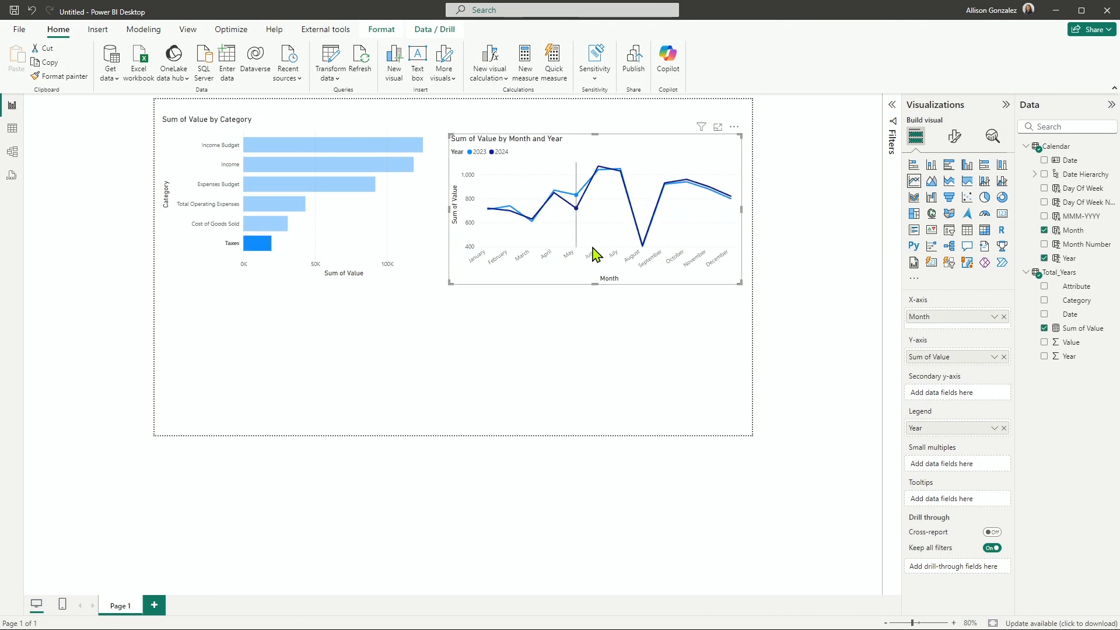
pyautogui.moveTo(646, 254)
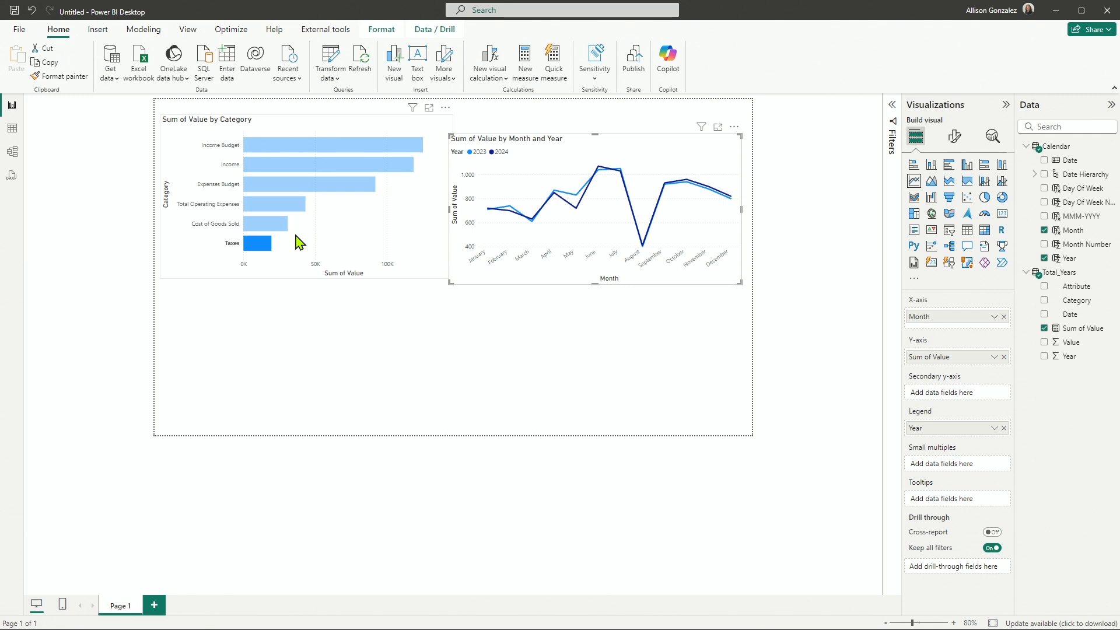
pyautogui.click(442, 314)
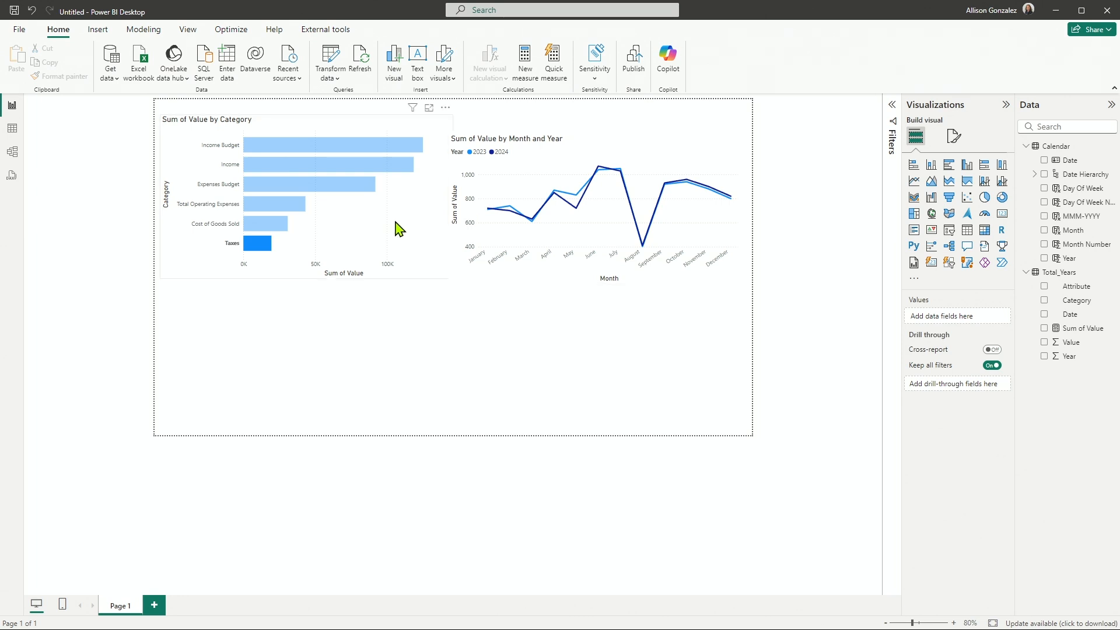
pyautogui.click(378, 230)
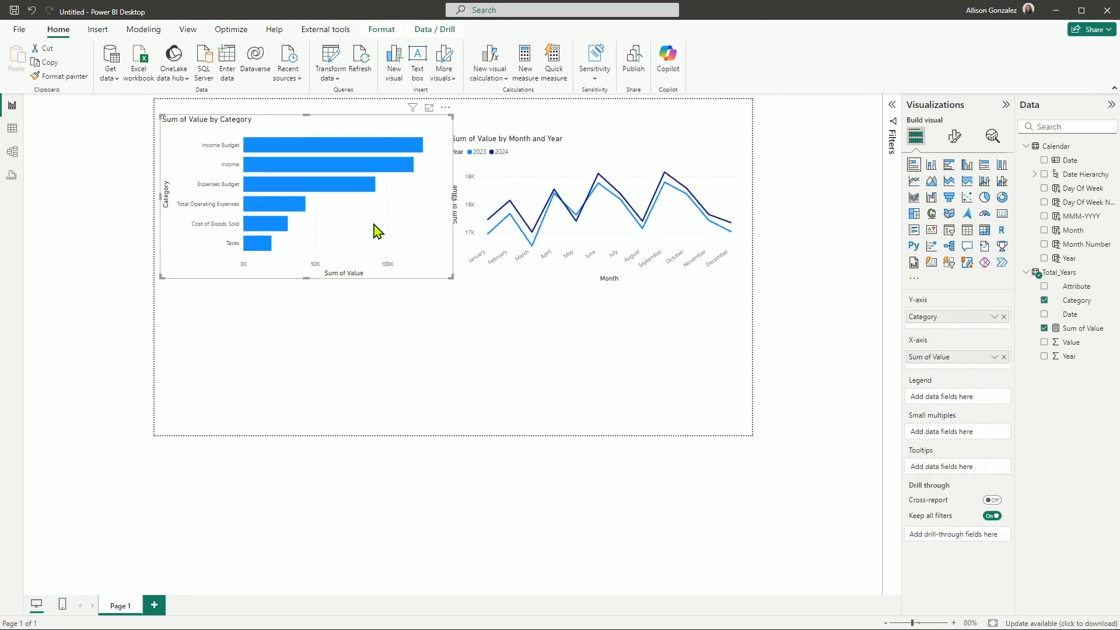
# Add a matrix visual below the two charts and widen it to almost the full page width.
pyautogui.click(554, 386)
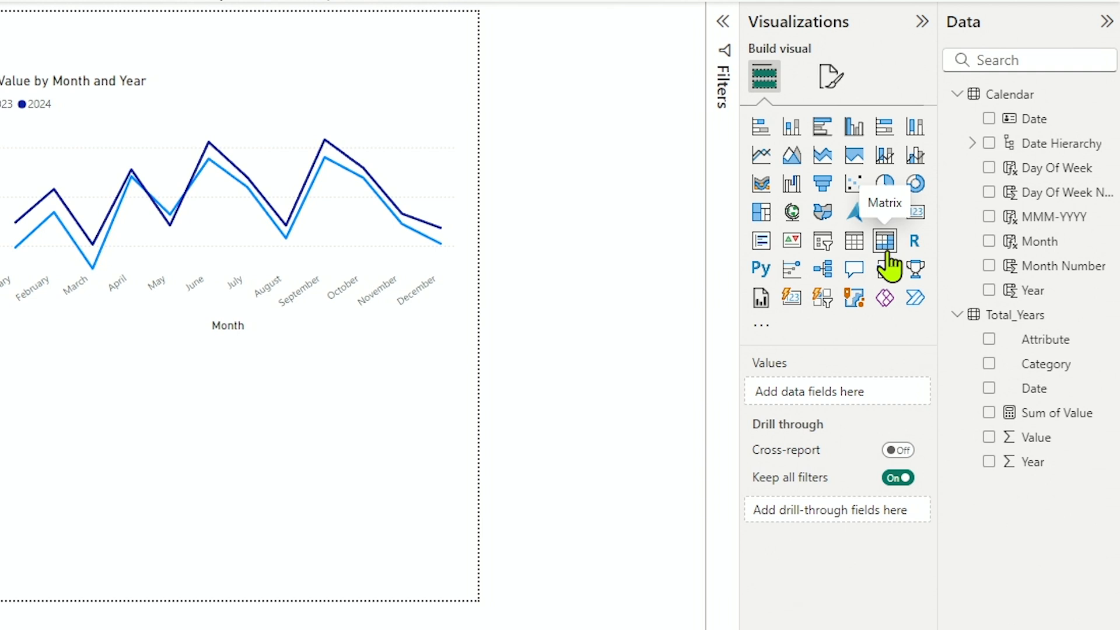
pyautogui.click(885, 245)
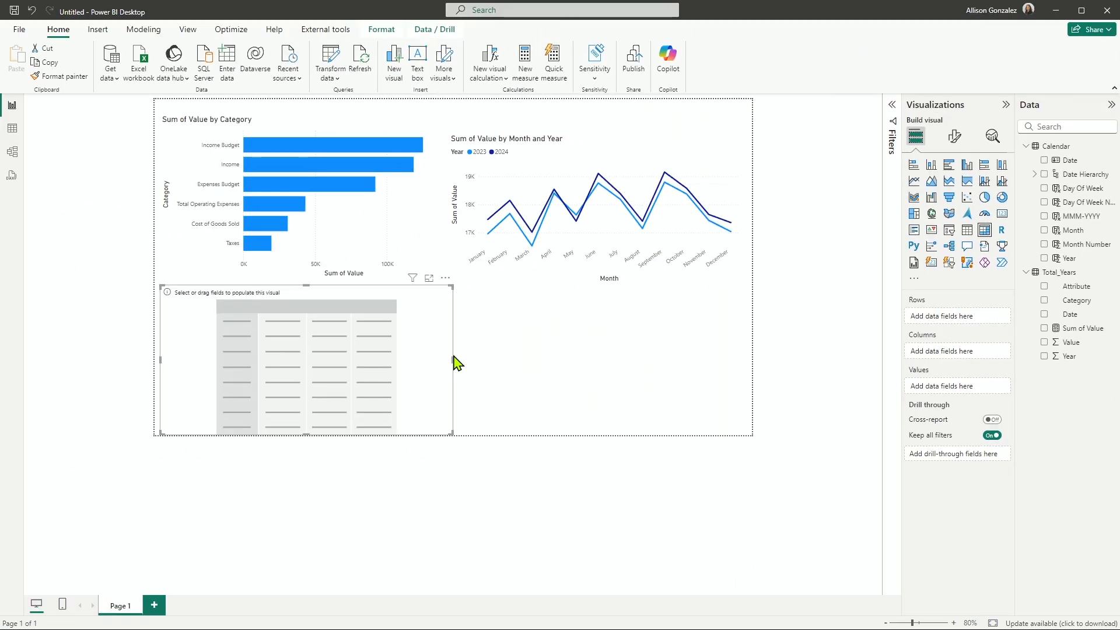
pyautogui.moveTo(453, 360); pyautogui.dragTo(740, 355)
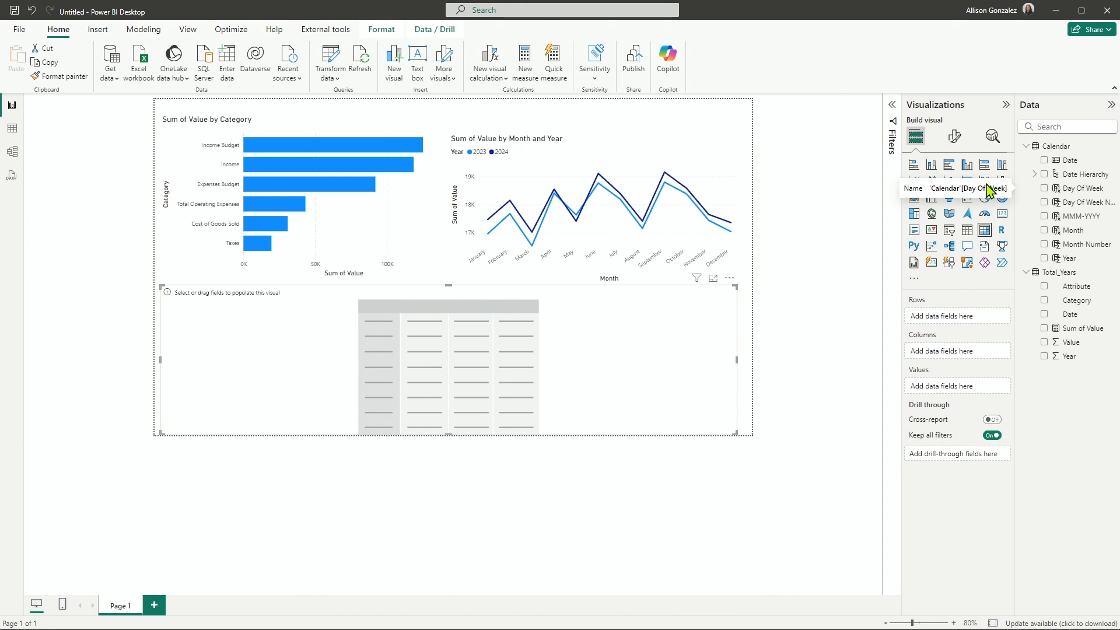
# Fill the matrix with Calendar Year and Category as rows, Month as columns and Sum of Value as values.
pyautogui.click(1045, 260)
pyautogui.click(1045, 231)
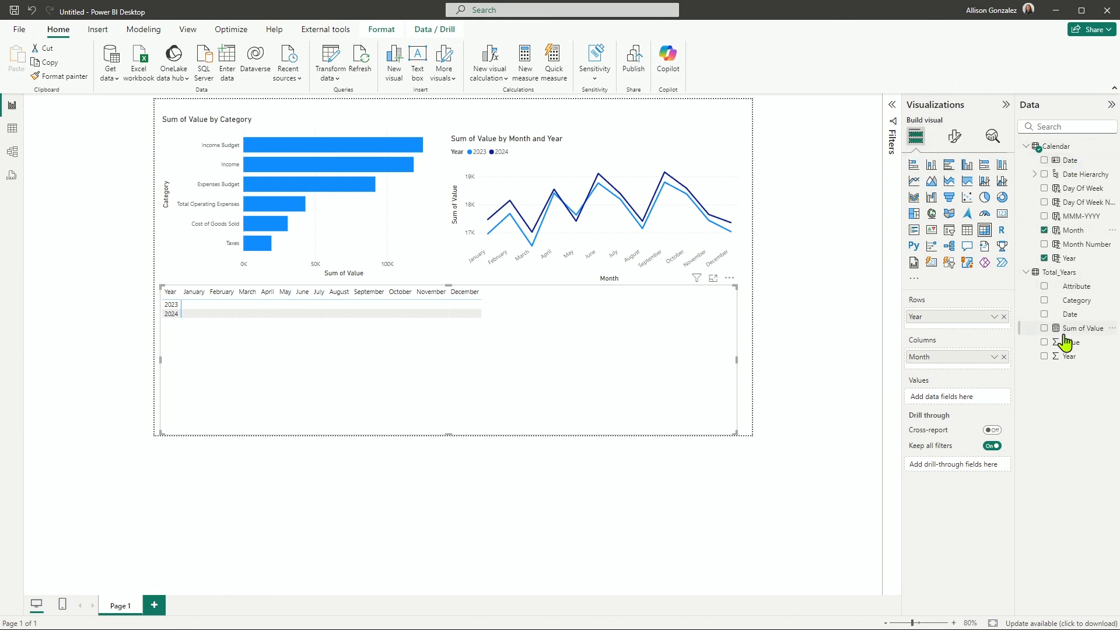
pyautogui.click(1045, 301)
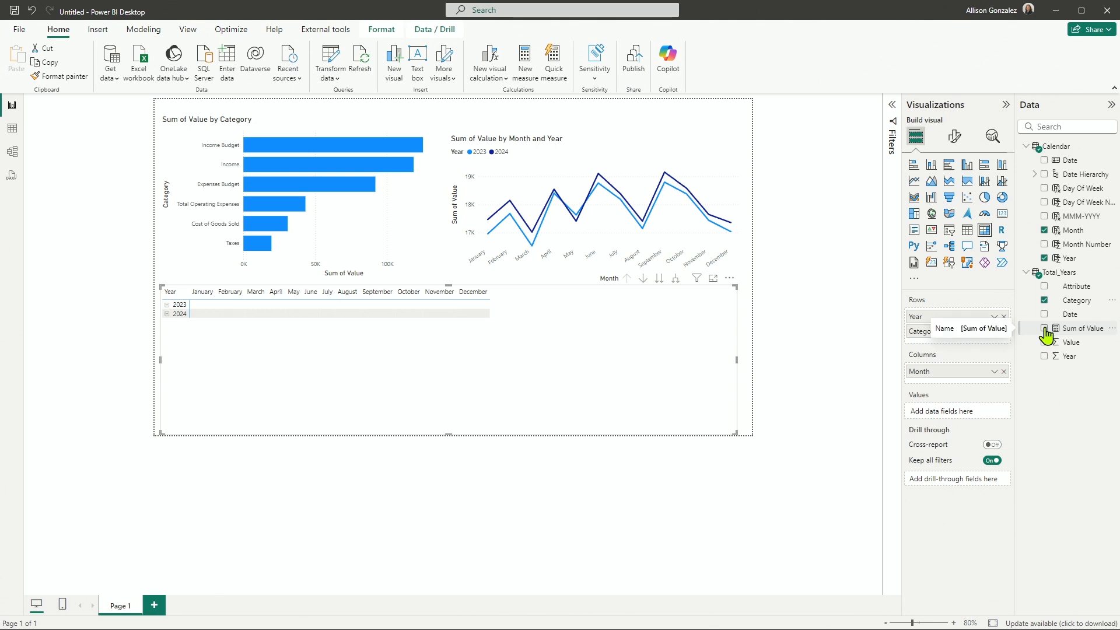
pyautogui.click(1044, 328)
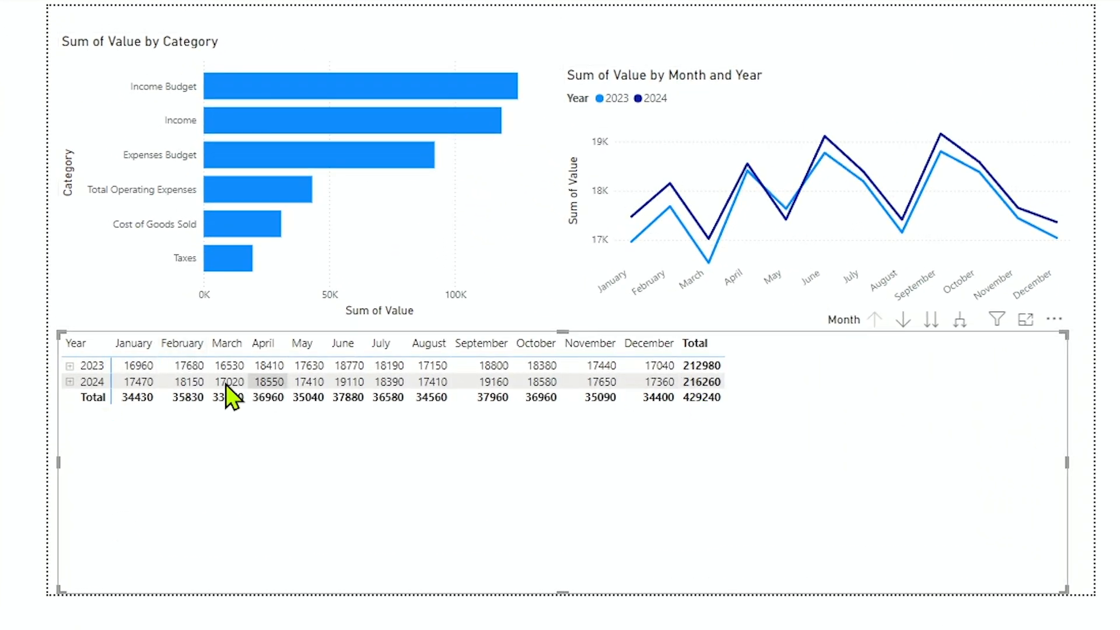
# Expand the 2023 row of the matrix to its categories and clear the row selection.
pyautogui.click(65, 366)
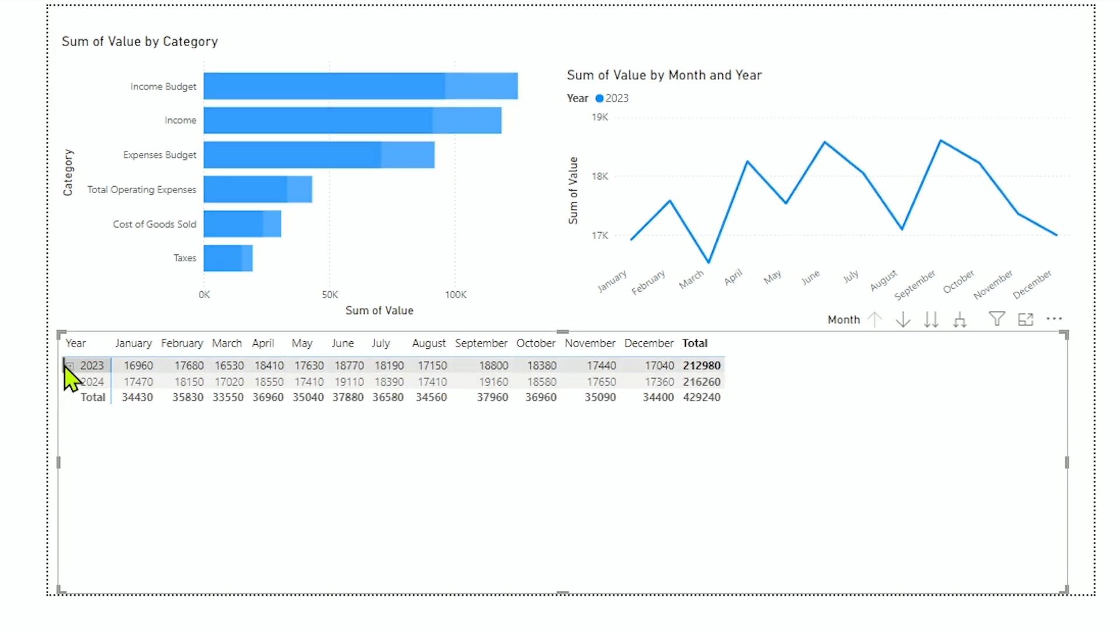
pyautogui.click(68, 365)
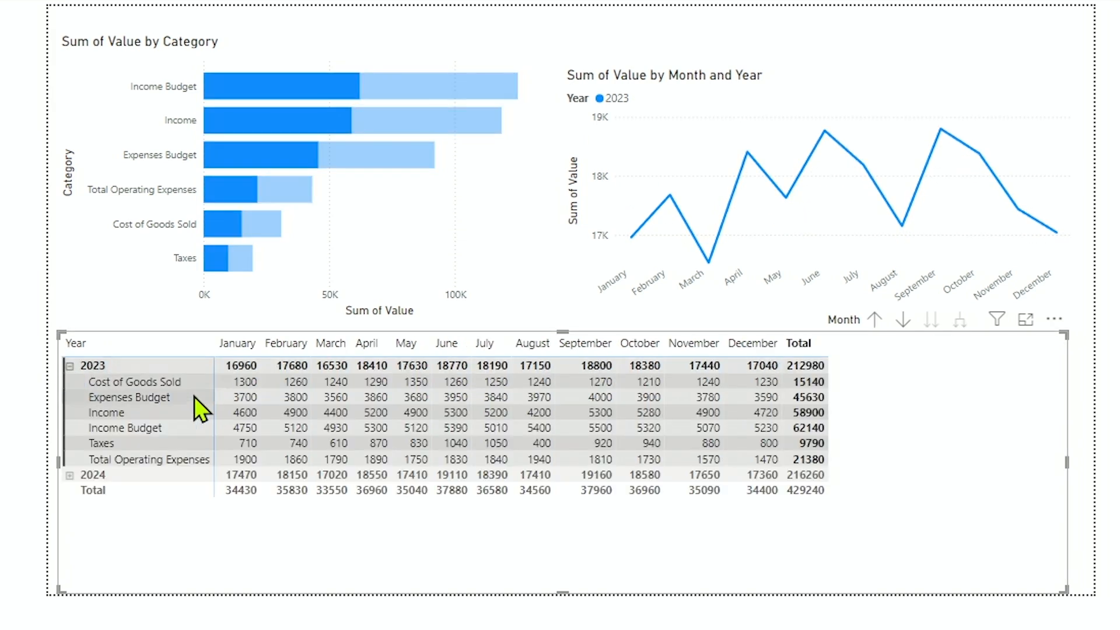
pyautogui.click(177, 373)
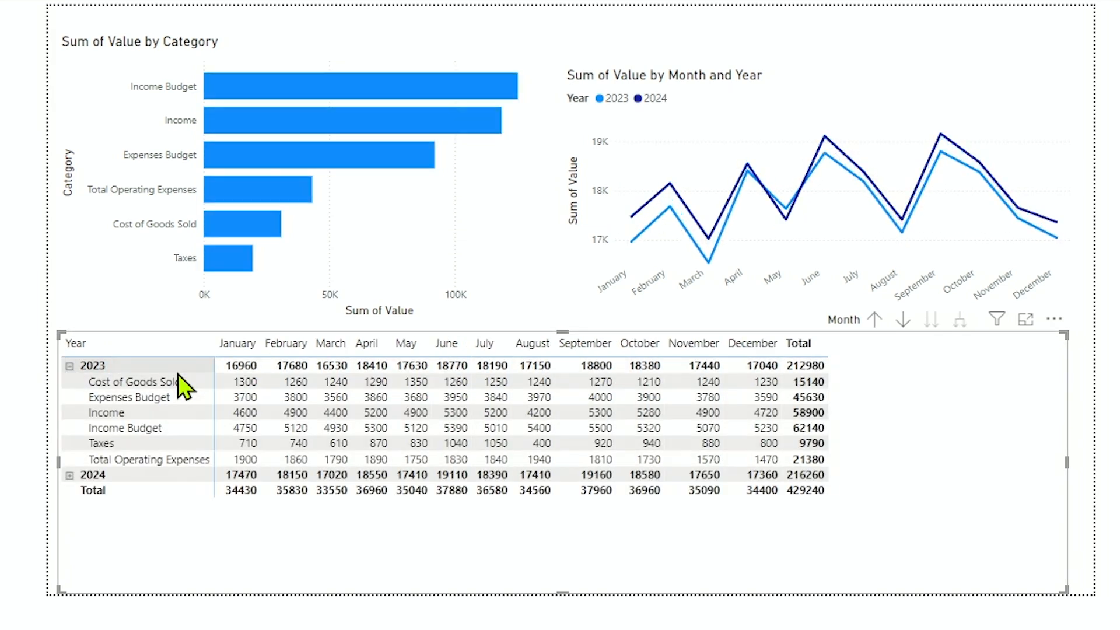
# Cross-filter both charts by the matrix's 2023 row, check May and August on the line chart, and clear the filter.
pyautogui.click(170, 370)
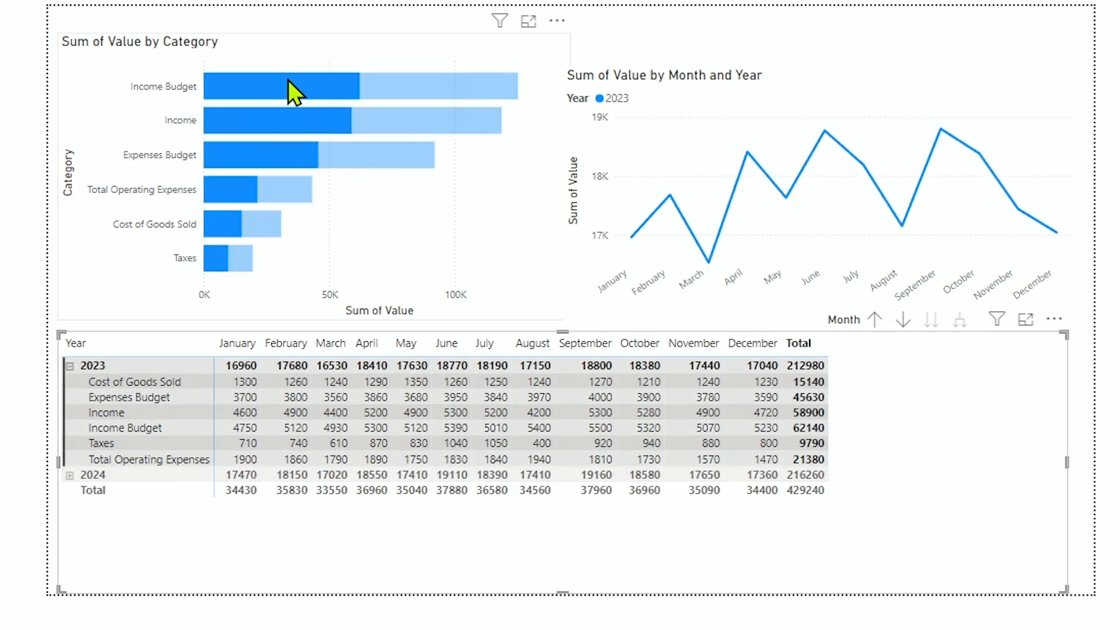
pyautogui.moveTo(784, 192)
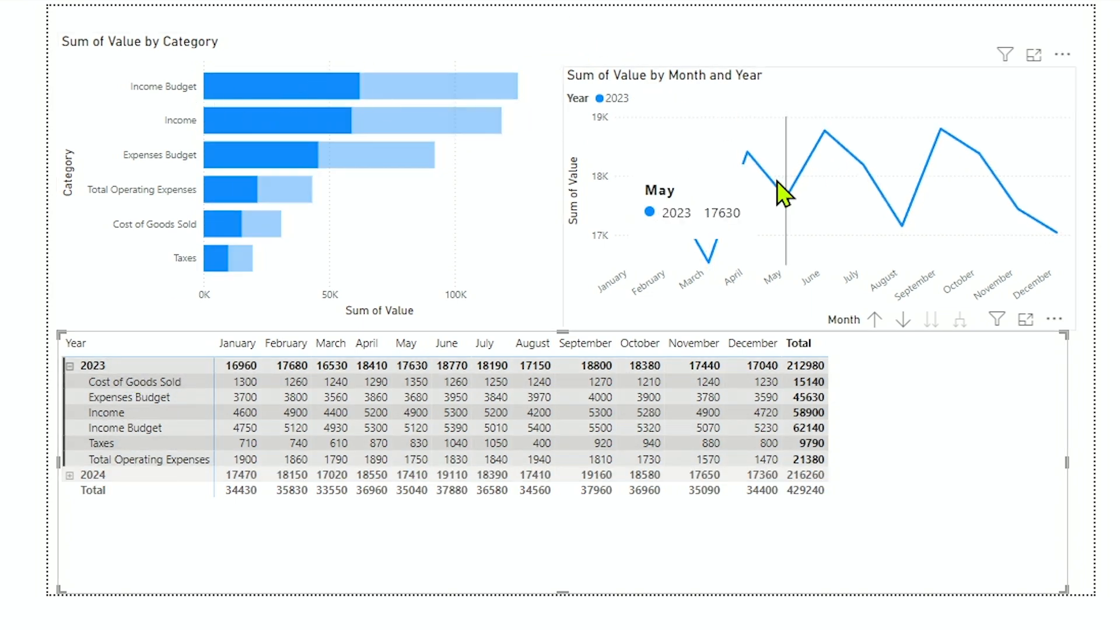
pyautogui.moveTo(906, 168)
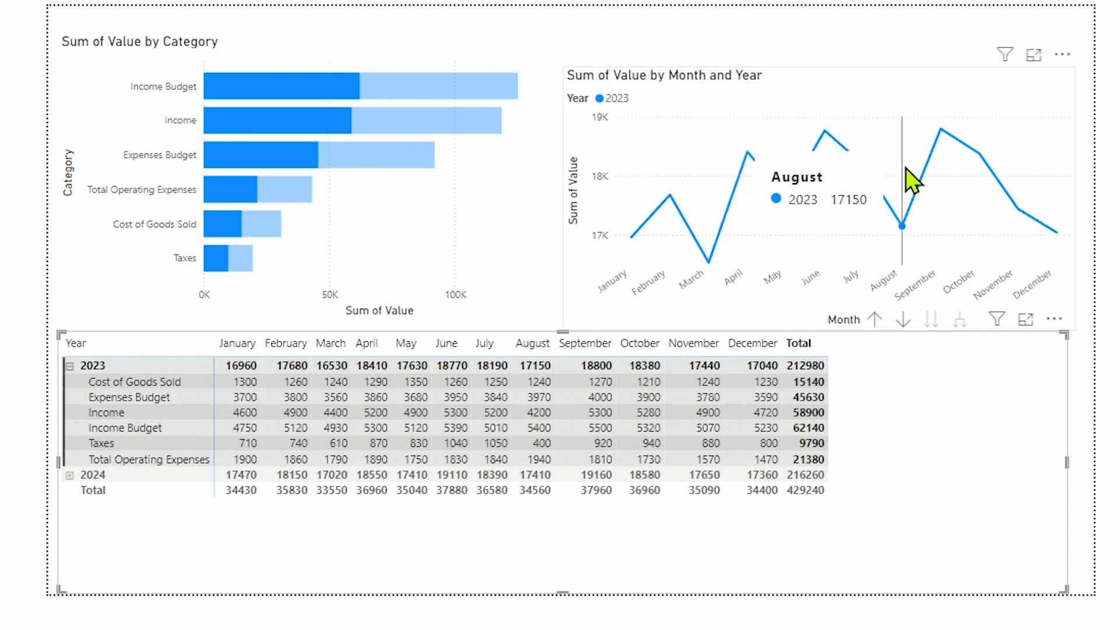
pyautogui.click(174, 387)
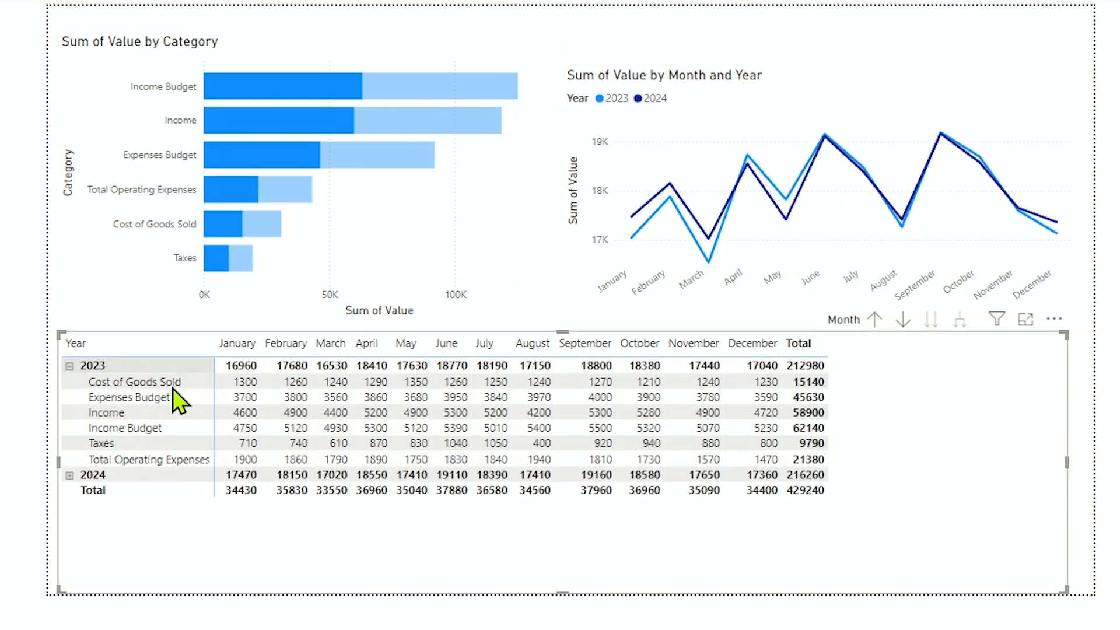
# Expand the 2024 row of the matrix to its categories and clear the row selection.
pyautogui.click(152, 472)
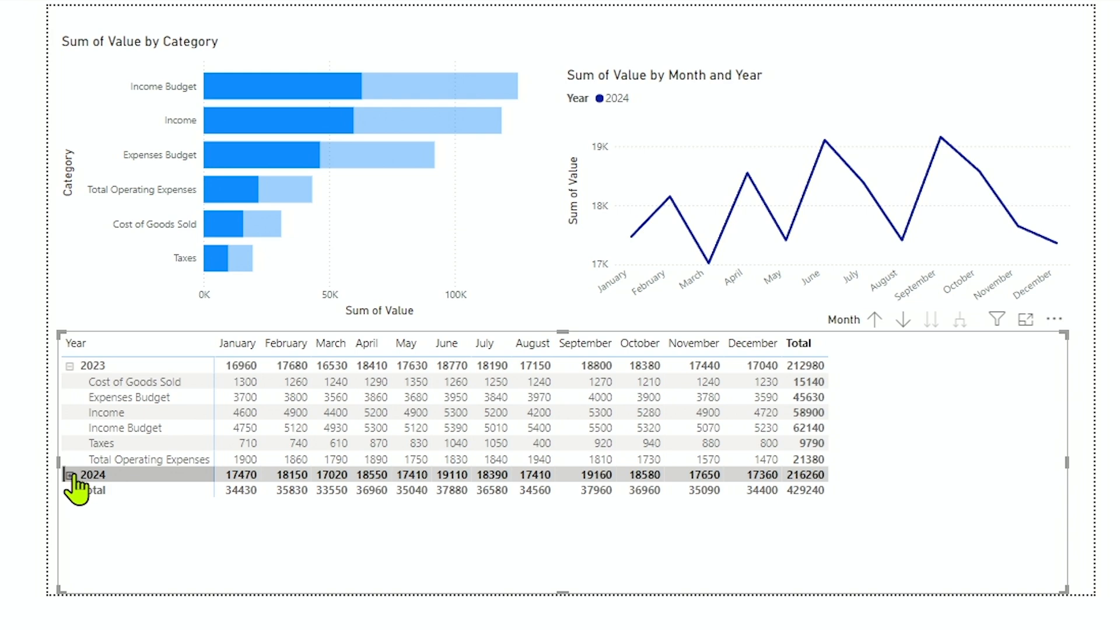
pyautogui.click(70, 476)
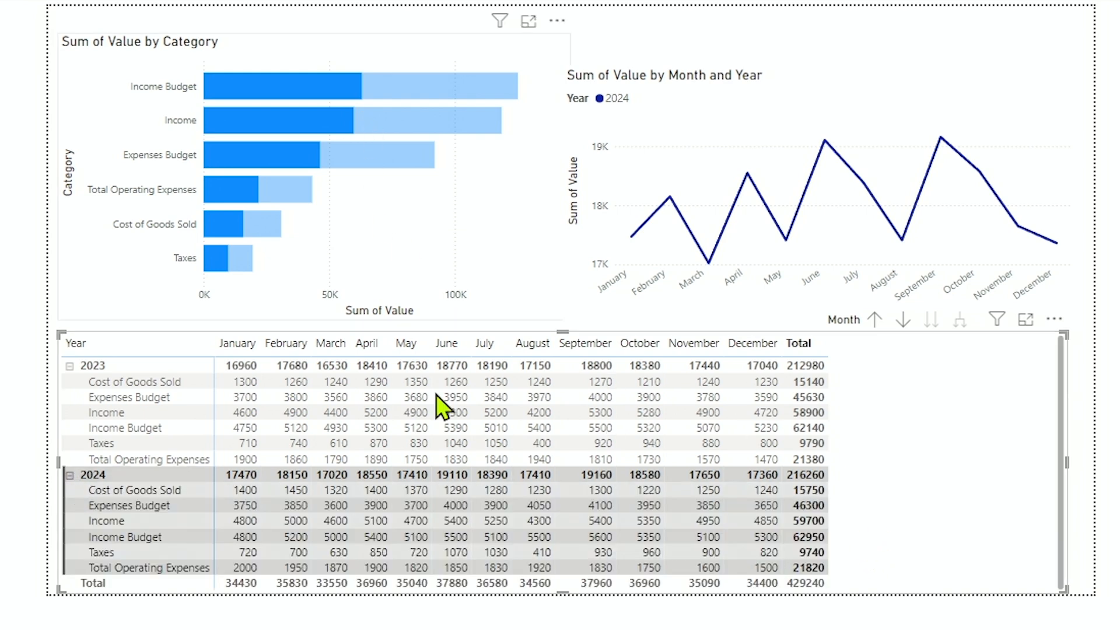
pyautogui.click(150, 362)
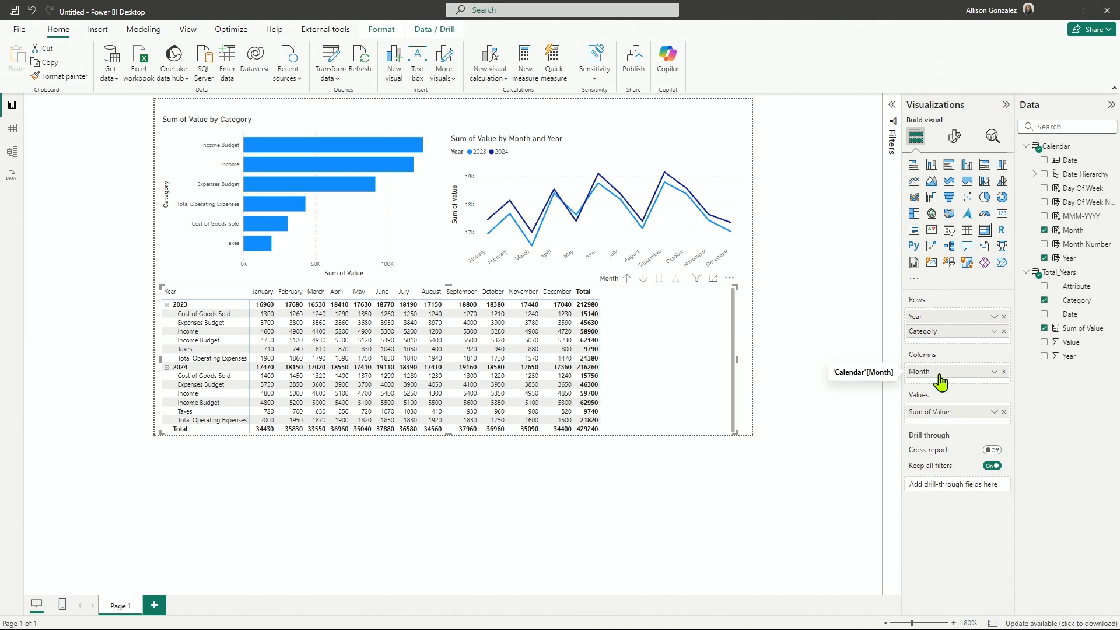
# Swap Month and Category between the matrix's rows and columns, and swap them back.
pyautogui.moveTo(942, 373)
pyautogui.mouseDown()
pyautogui.moveTo(937, 333)
pyautogui.moveTo(933, 389)
pyautogui.mouseUp()
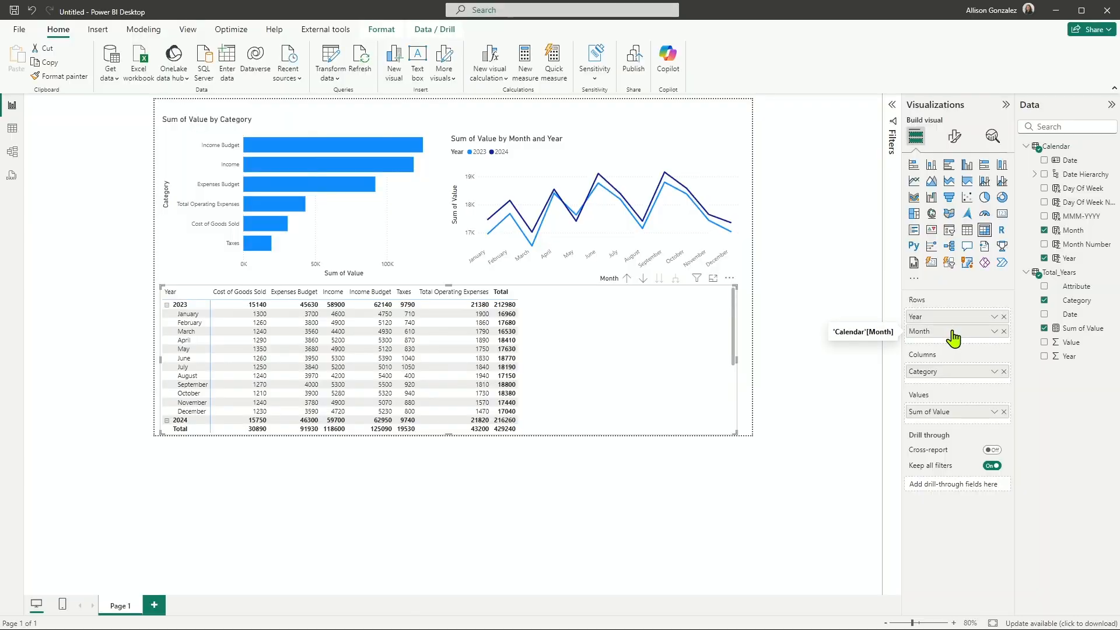
pyautogui.moveTo(954, 339)
pyautogui.mouseDown()
pyautogui.moveTo(957, 383)
pyautogui.moveTo(953, 329)
pyautogui.mouseUp()
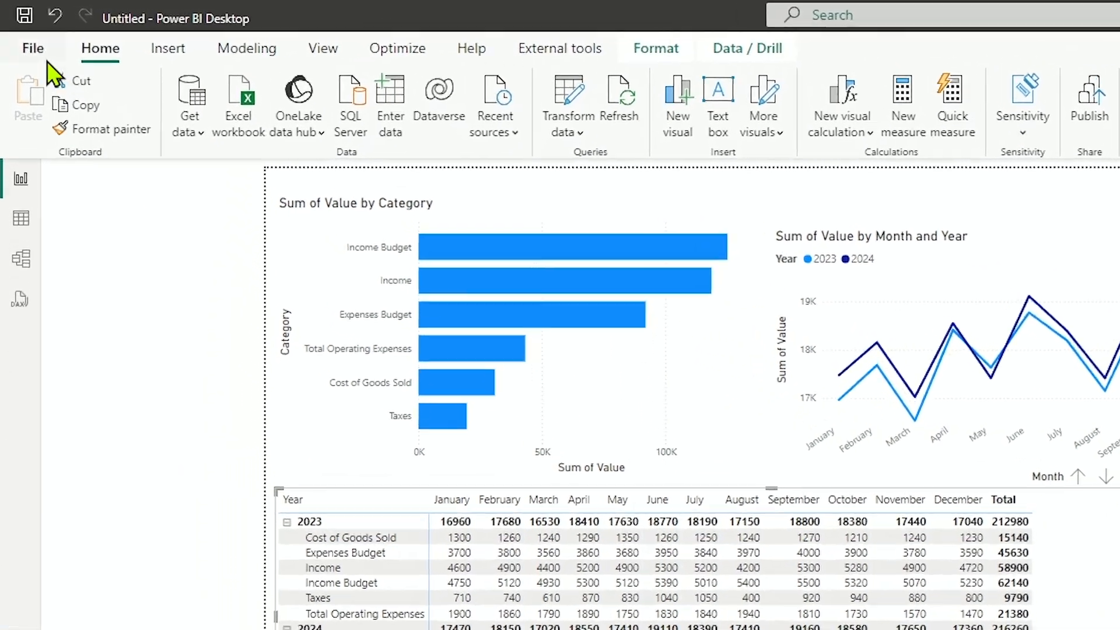
# Save the report to the Desktop folder as a Power BI file (.pbix) named Excel to Power BI.
pyautogui.click(45, 54)
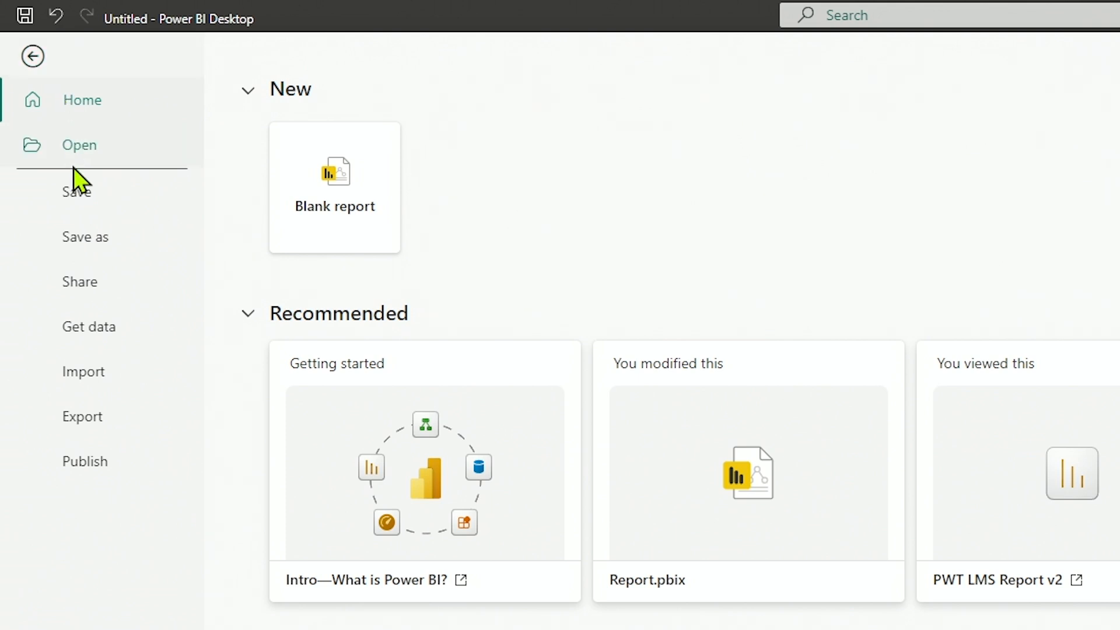
pyautogui.click(110, 230)
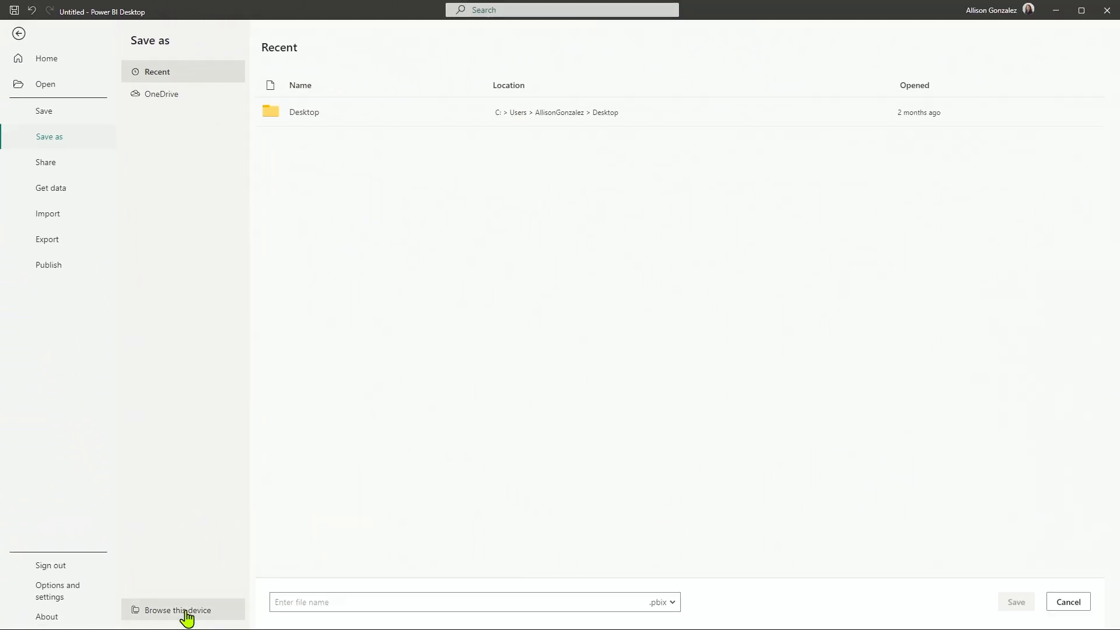
pyautogui.click(187, 611)
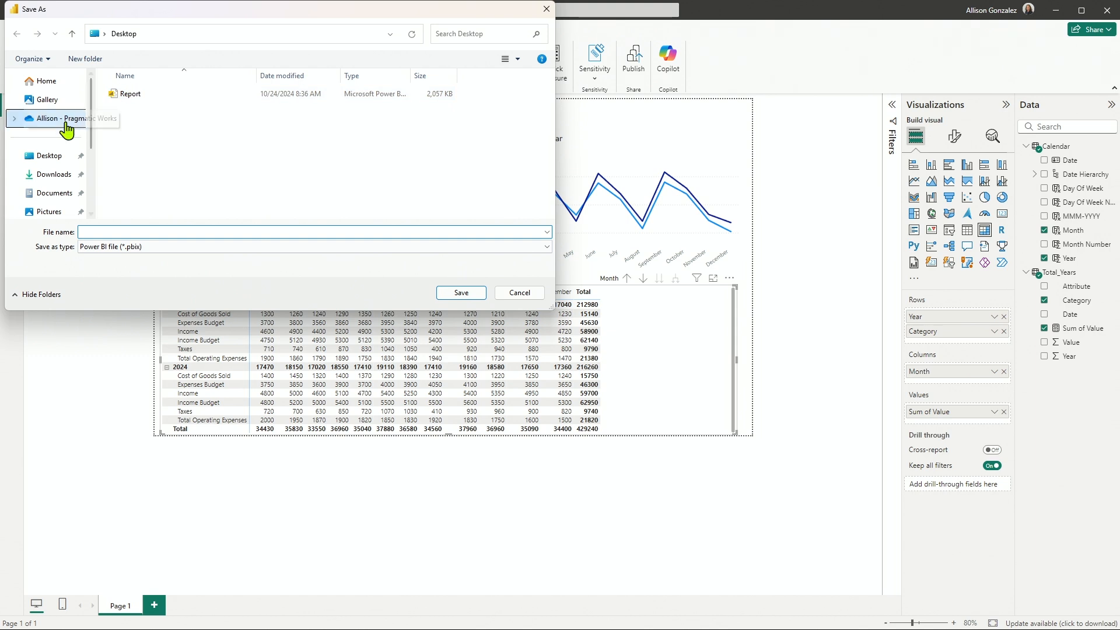
pyautogui.click(56, 179)
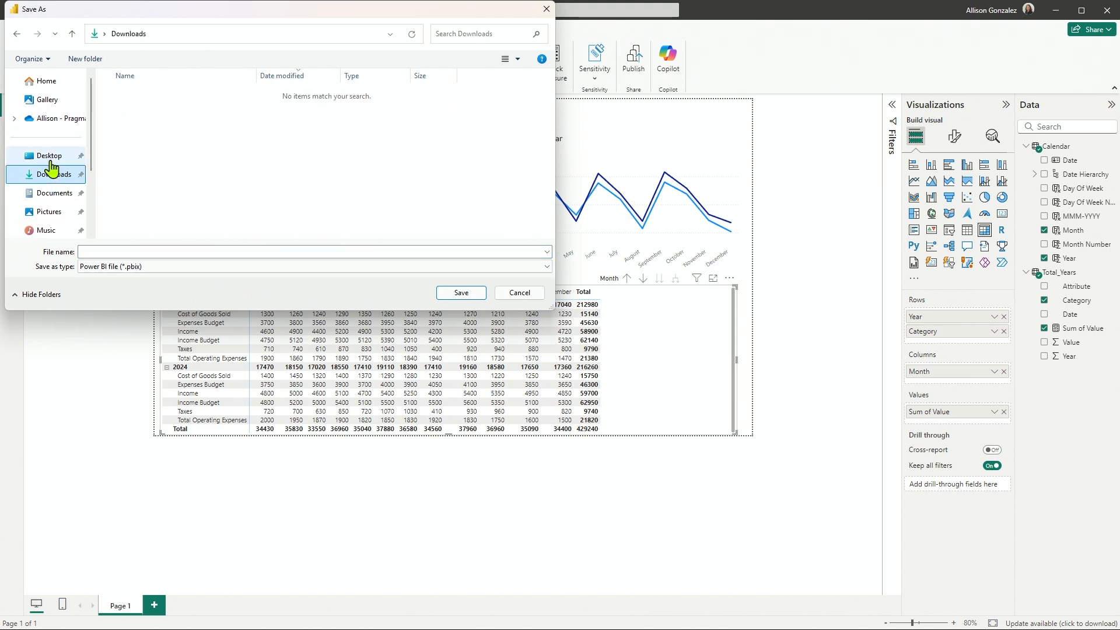
pyautogui.click(51, 156)
pyautogui.click(147, 256)
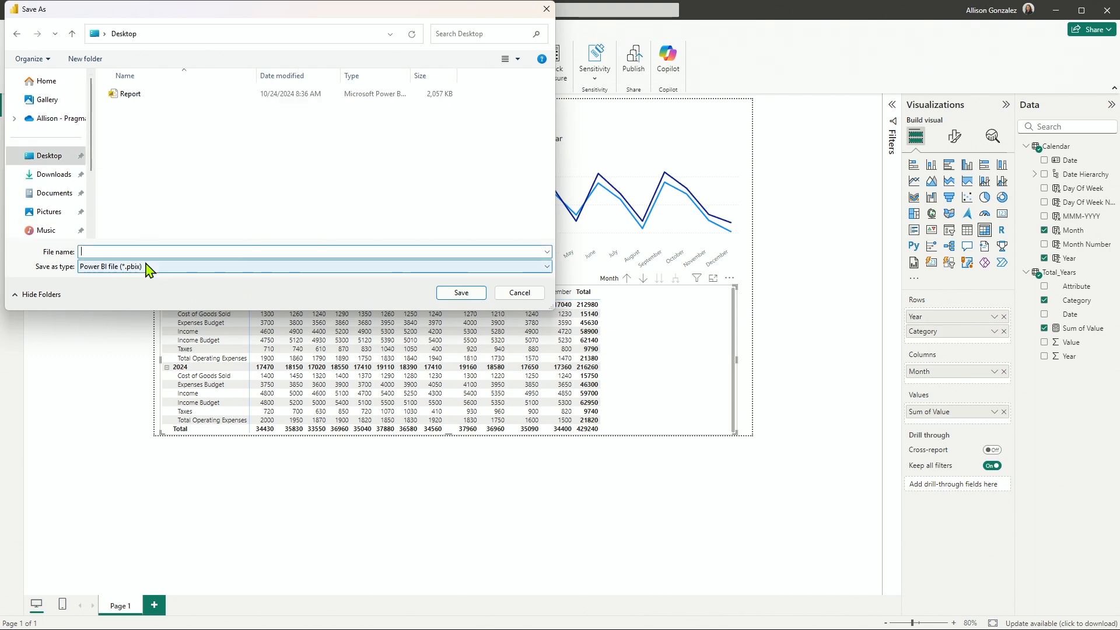
pyautogui.write('Excel to Power BI')
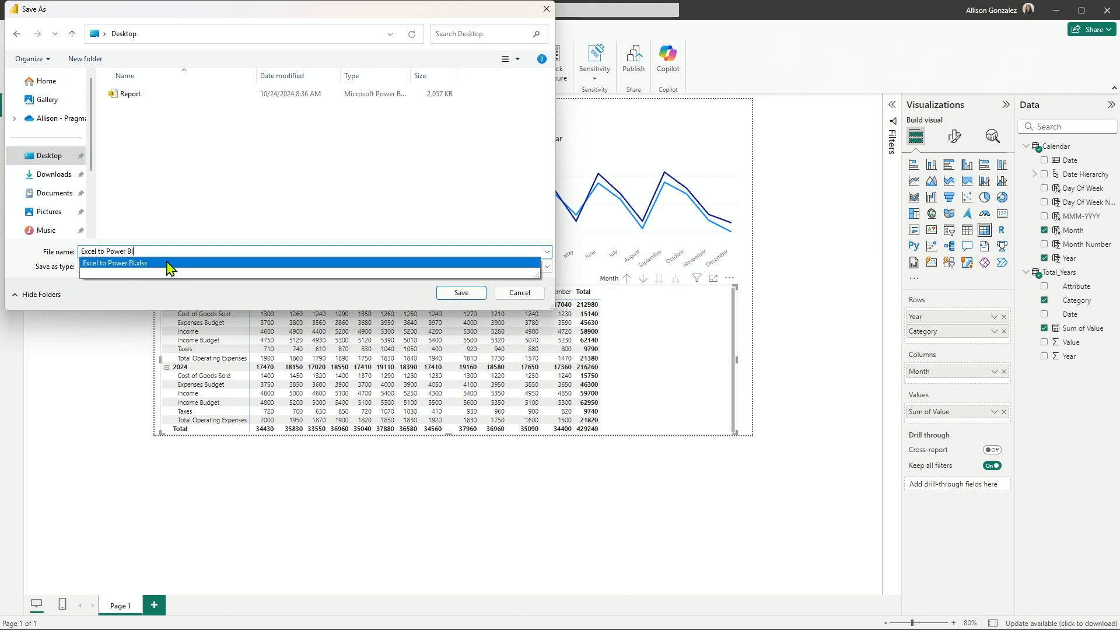
pyautogui.click(177, 303)
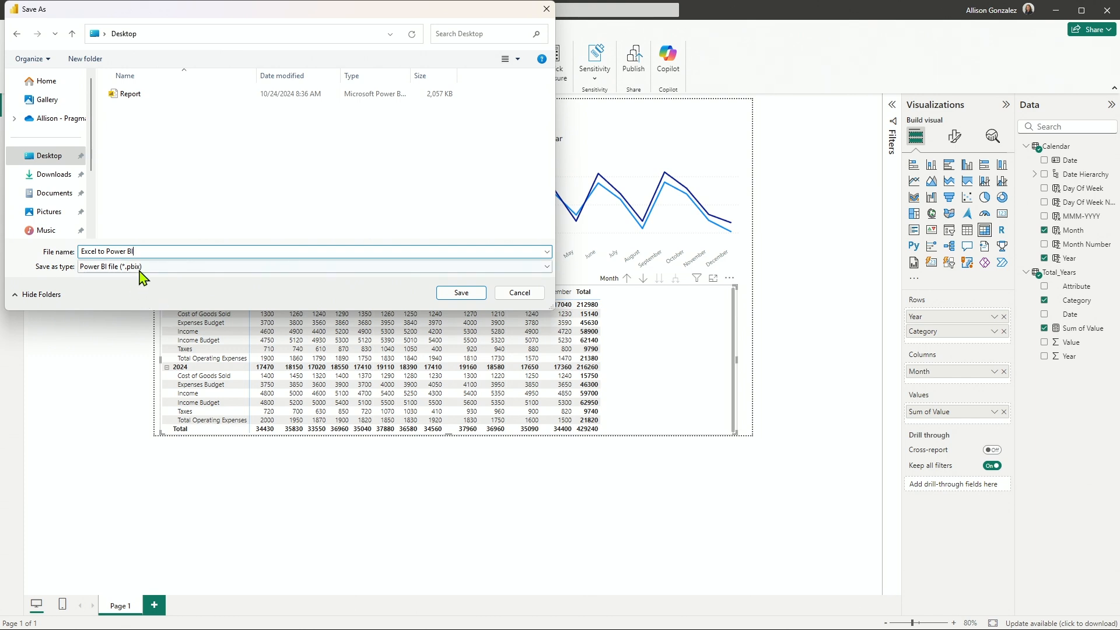
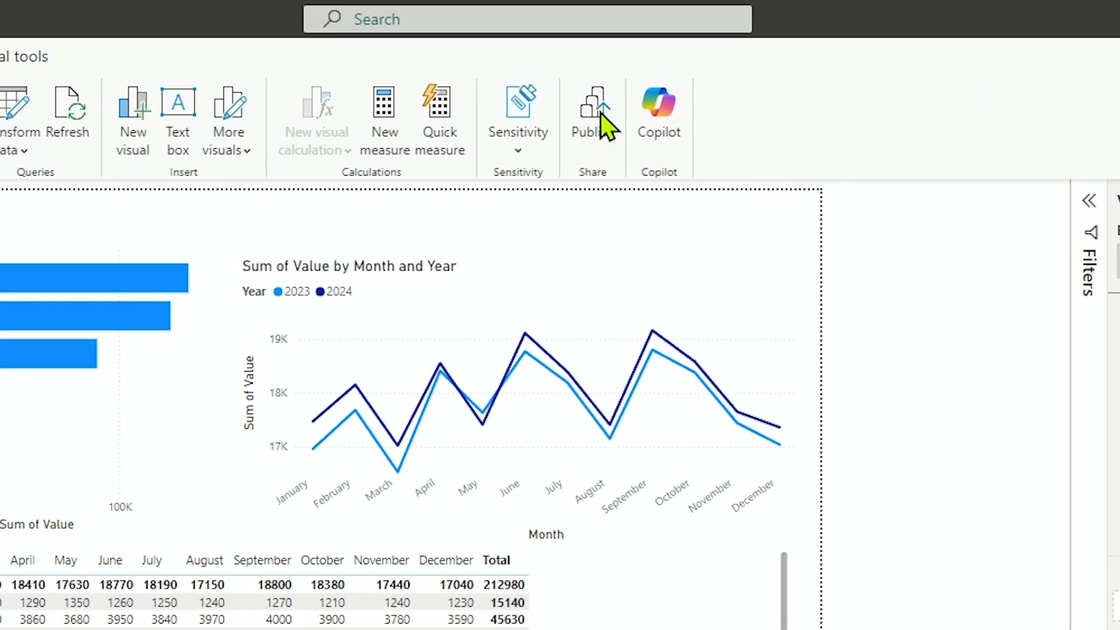
# Save the pending changes and publish the report to My workspace in the Power BI service.
pyautogui.click(598, 125)
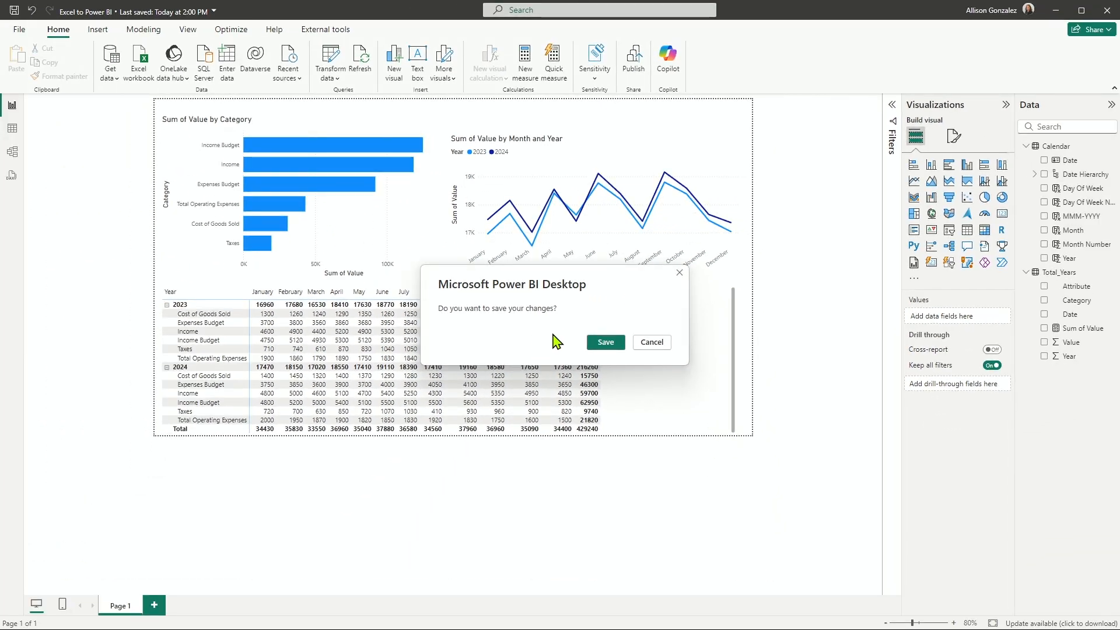
pyautogui.click(605, 343)
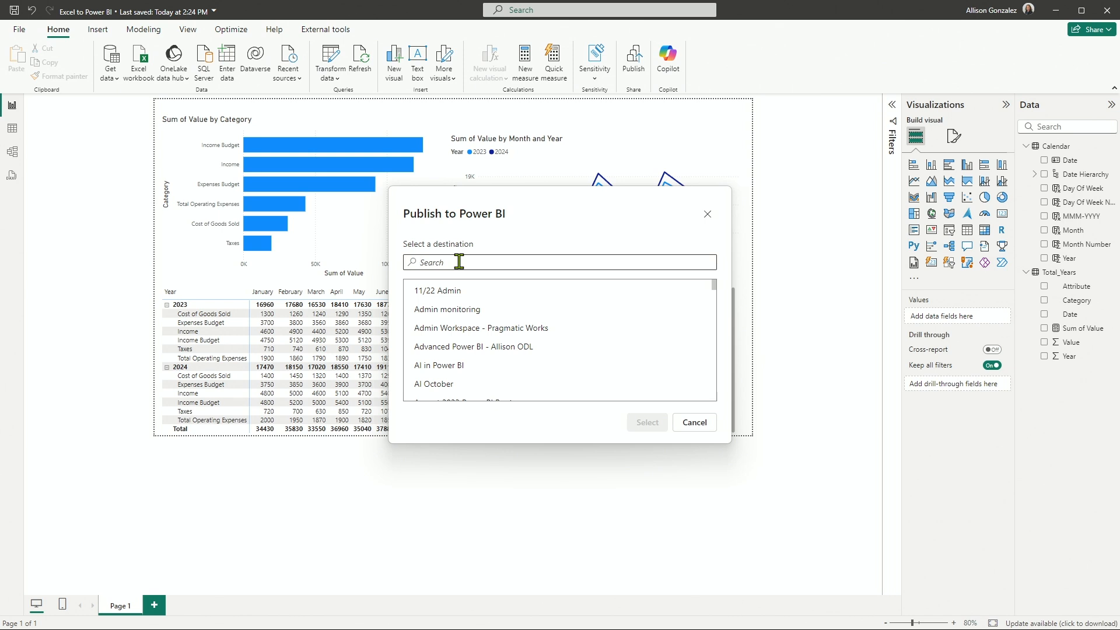
pyautogui.write('My Works')
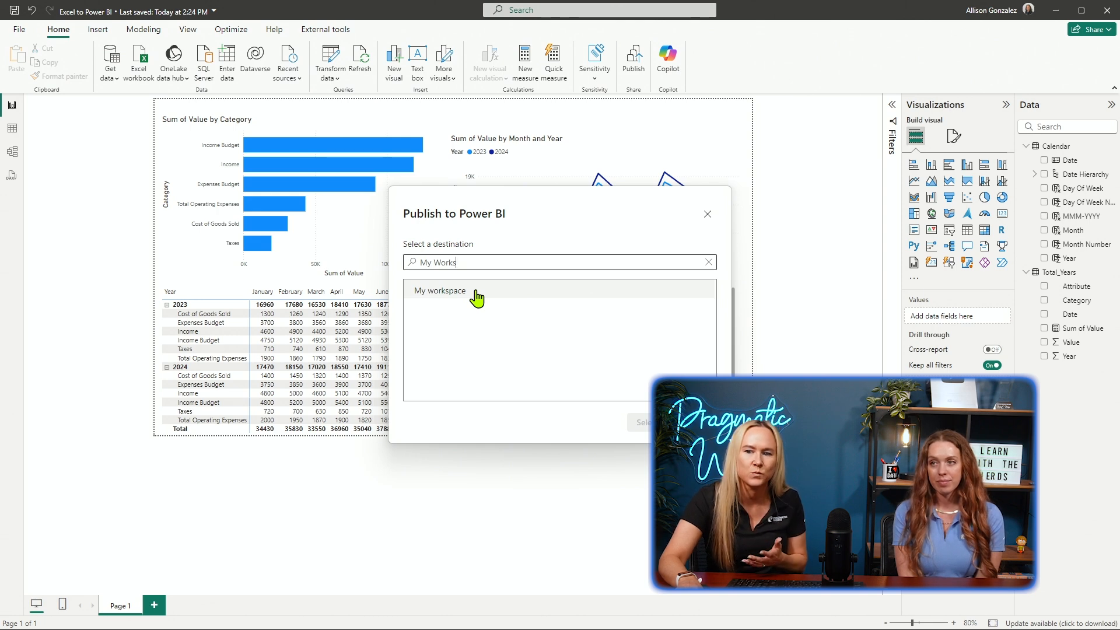
pyautogui.click(475, 298)
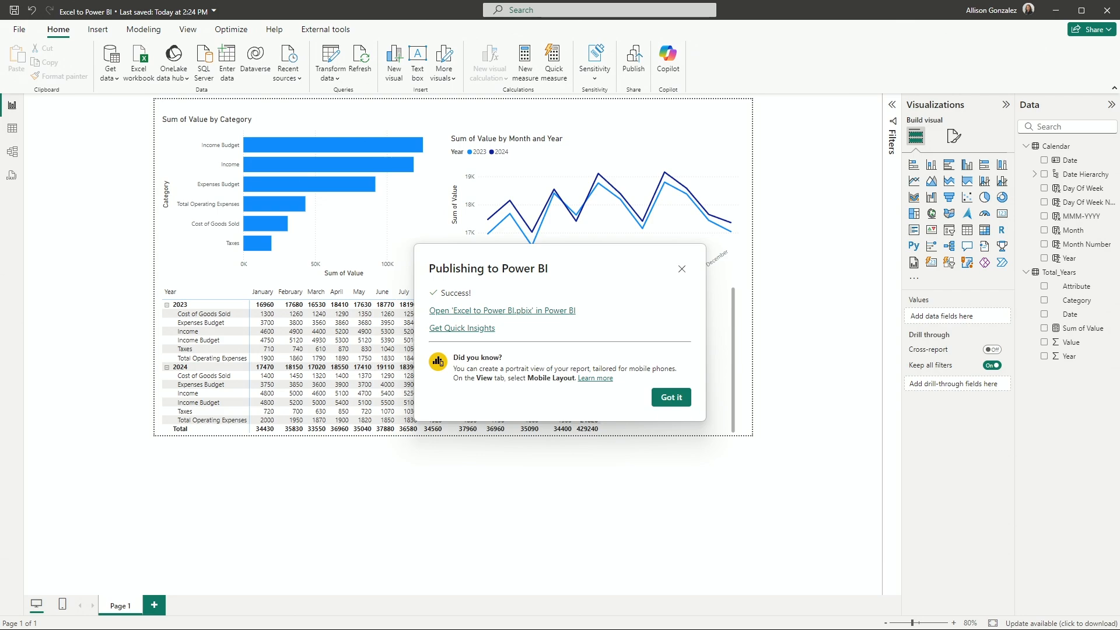
# Switch to the published report in the browser, cross-filter it by the Income Budget, Income and Expenses Budget bars, and clear the filter.
pyautogui.moveTo(5, 479); pyautogui.dragTo(659, 3)
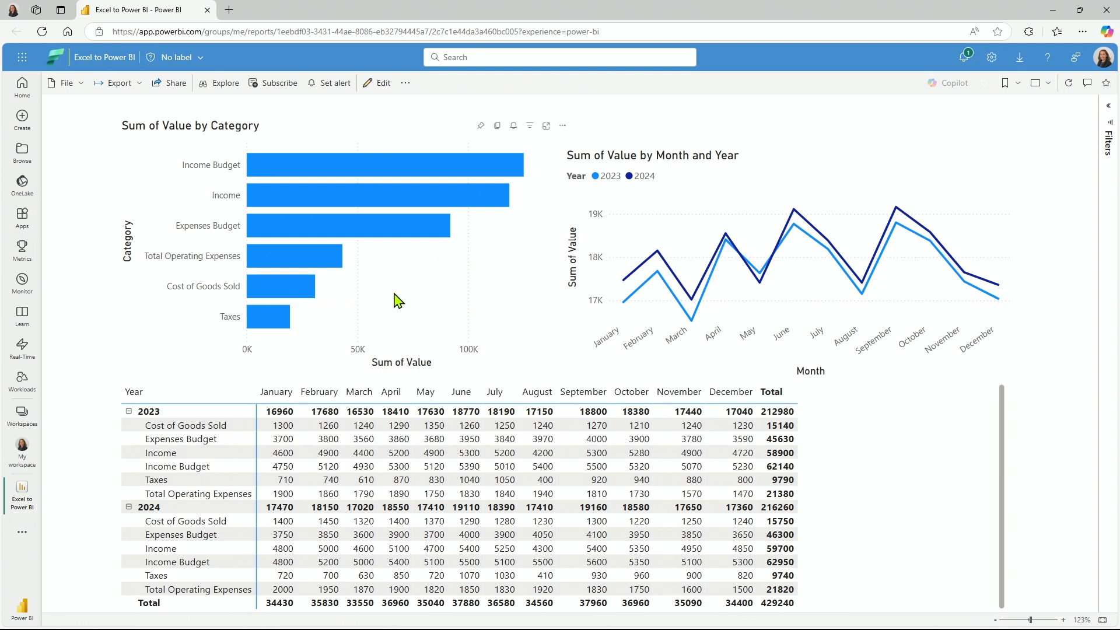
pyautogui.click(293, 169)
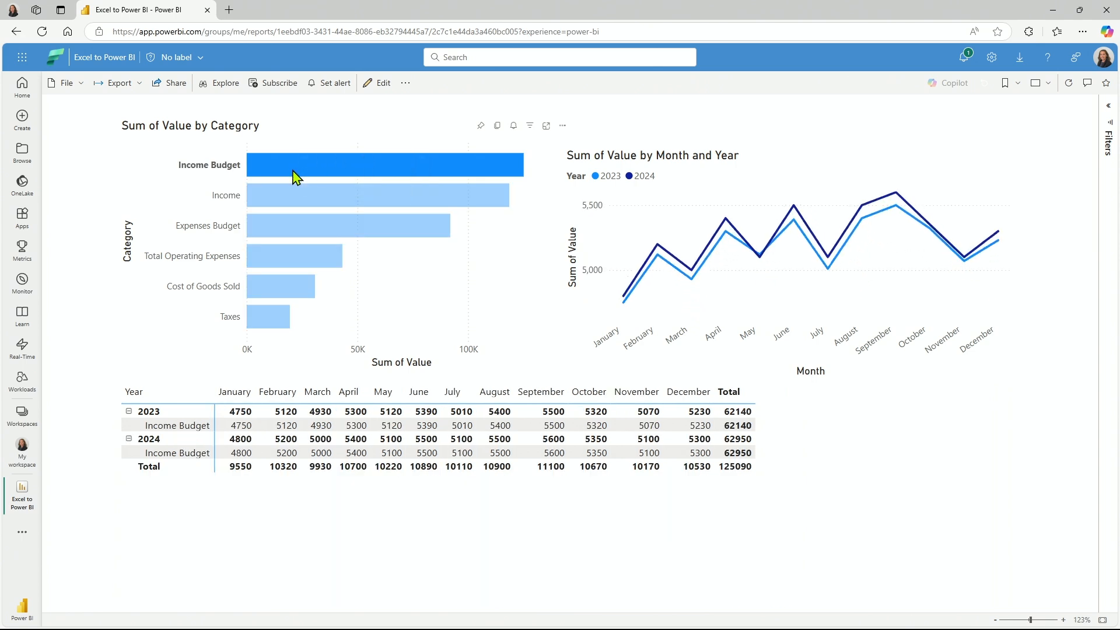
pyautogui.click(395, 196)
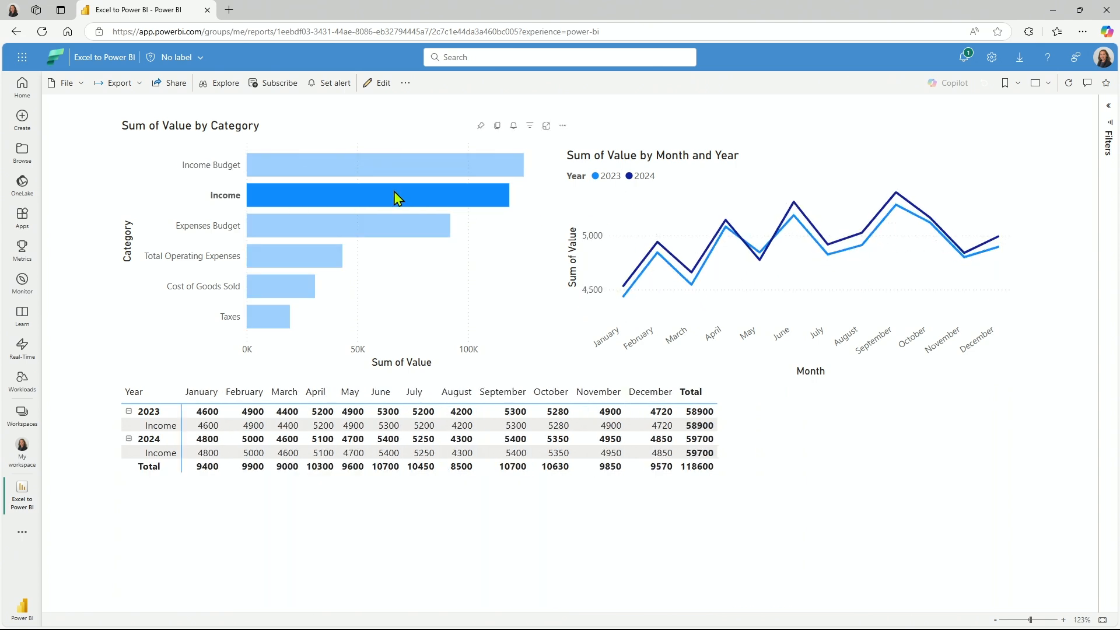
pyautogui.keyDown('ctrl'); pyautogui.click(387, 226); pyautogui.keyUp('ctrl')
pyautogui.keyDown('ctrl'); pyautogui.click(340, 234); pyautogui.keyUp('ctrl')
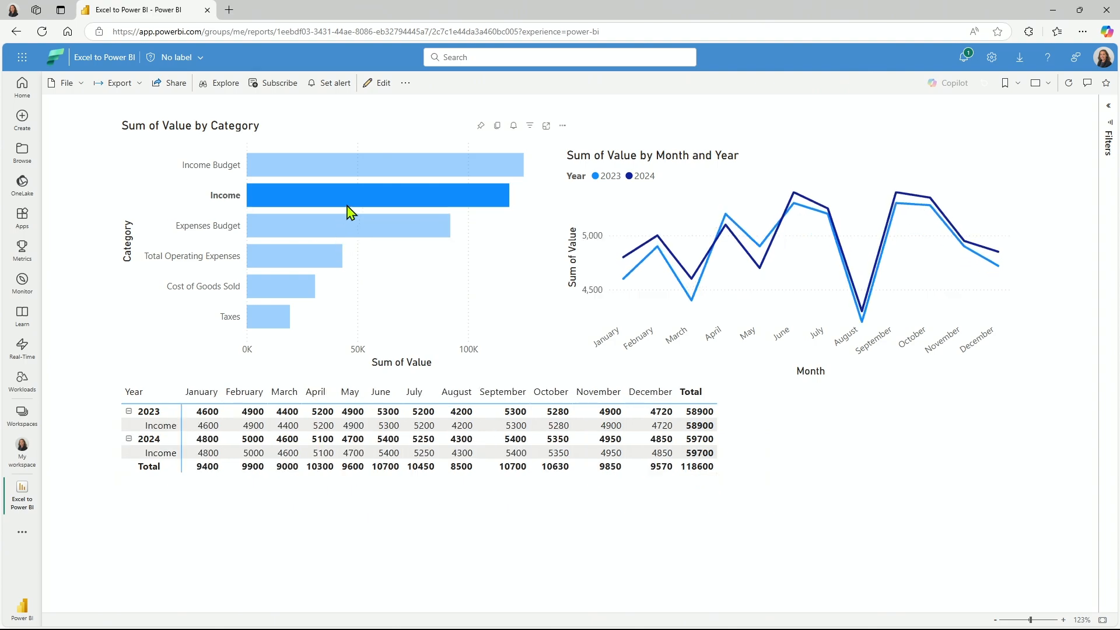
pyautogui.click(351, 195)
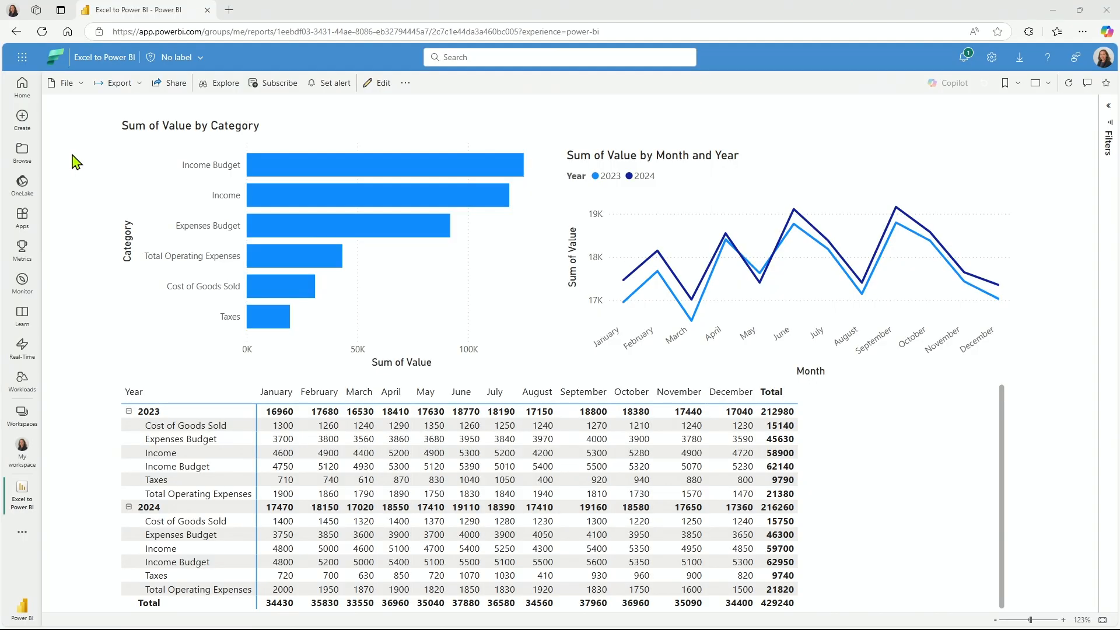
# Go to My workspace to see the published report and semantic model, and look over the list of available workspaces.
pyautogui.click(23, 449)
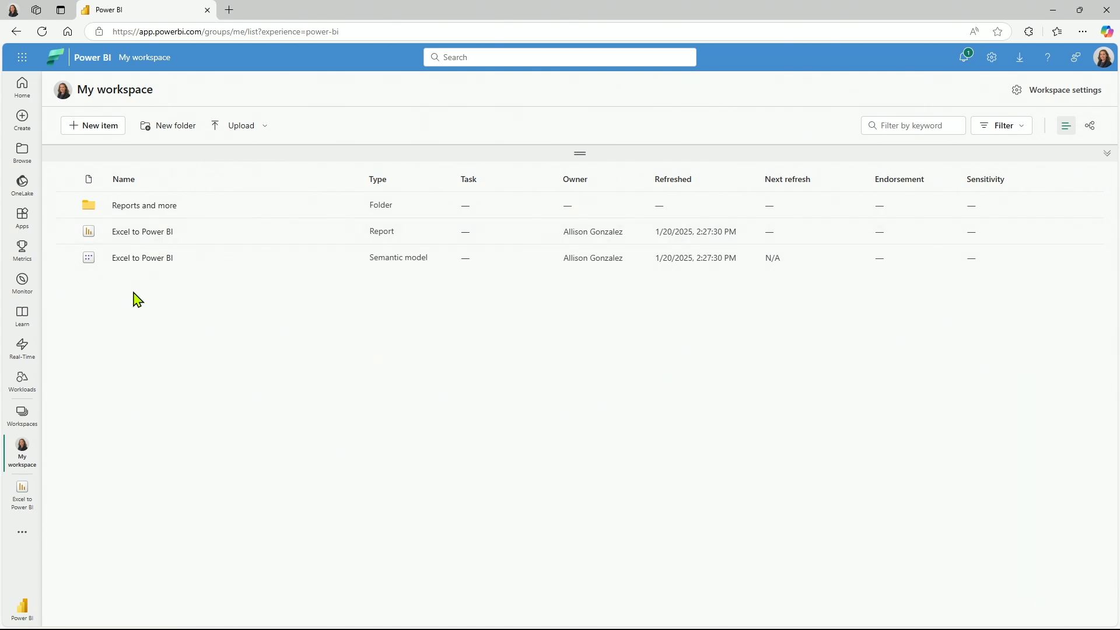
pyautogui.click(33, 419)
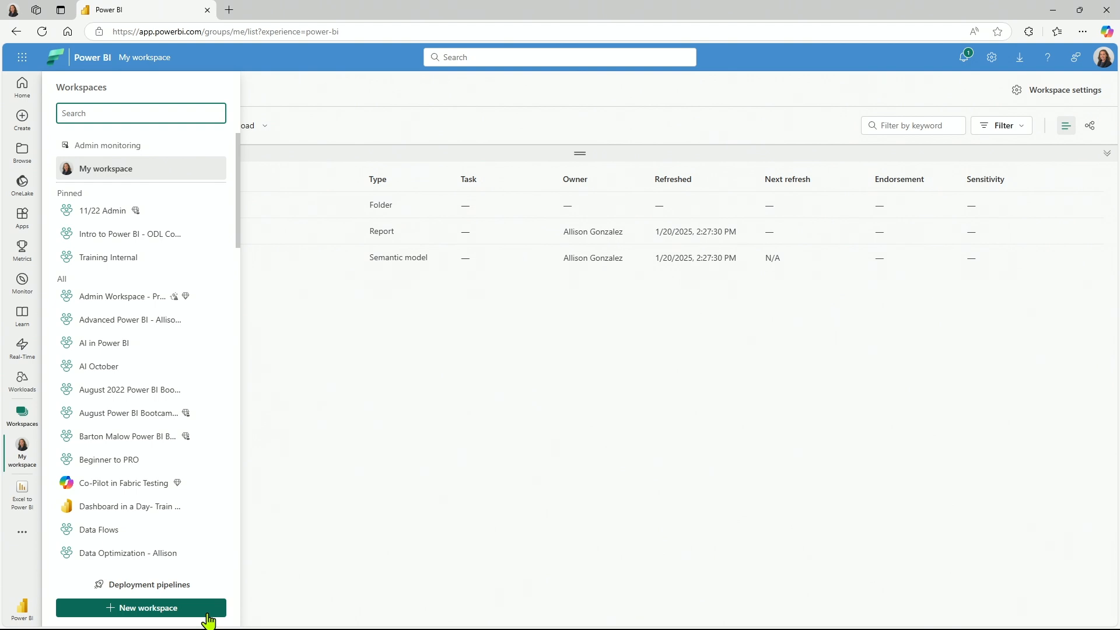
pyautogui.click(270, 587)
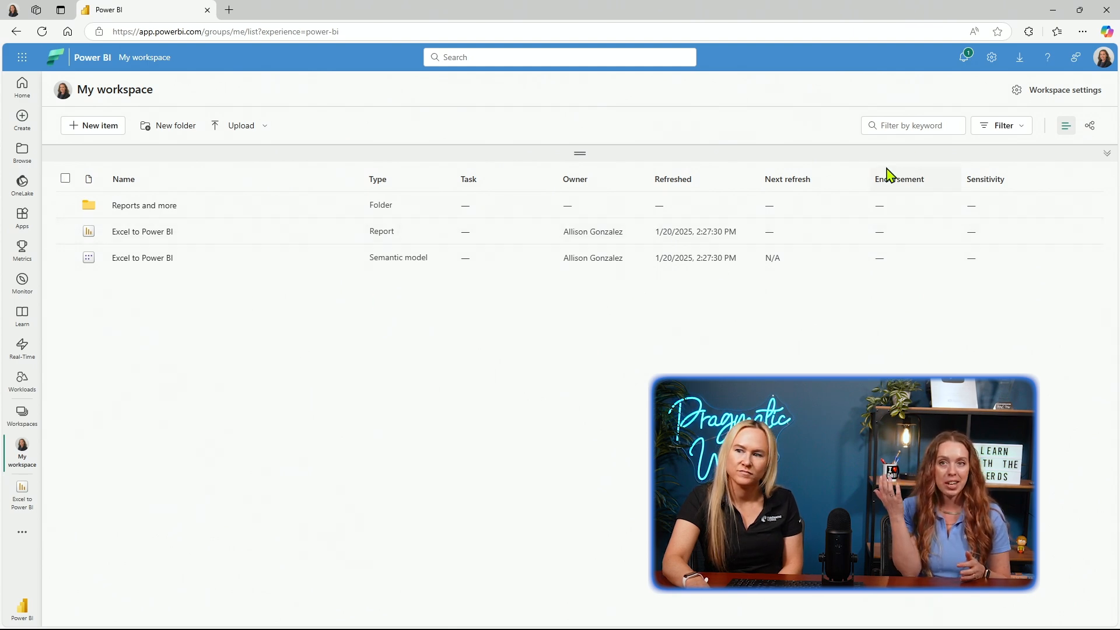
# Look over the downloads offered by the Power BI service, such as Power BI Desktop and Analyze in Excel updates, and close the list.
pyautogui.click(1019, 57)
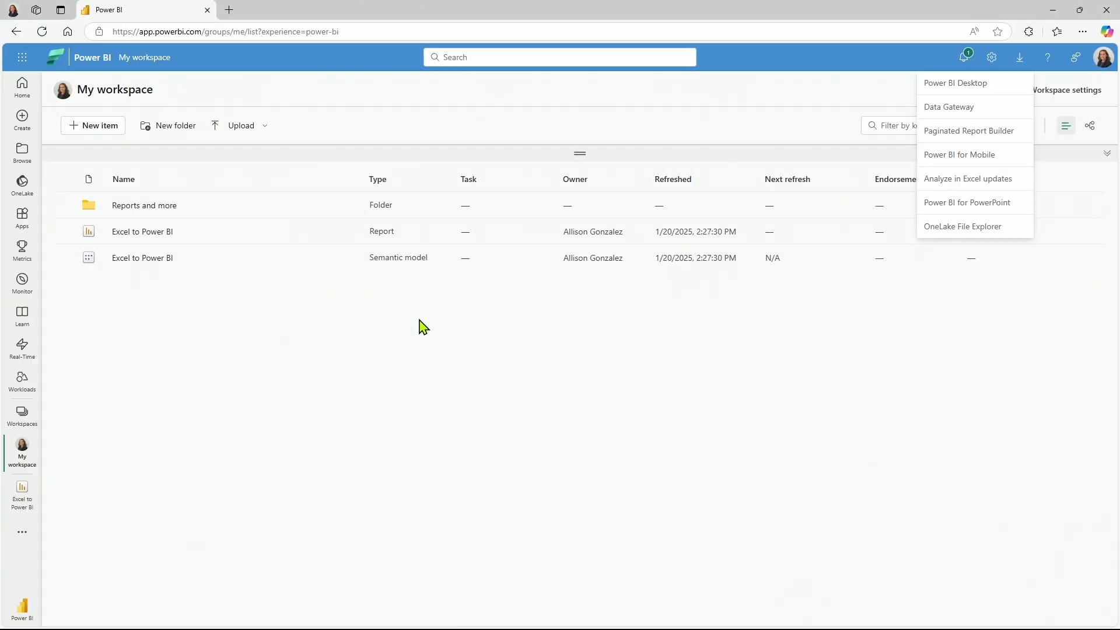
pyautogui.click(419, 320)
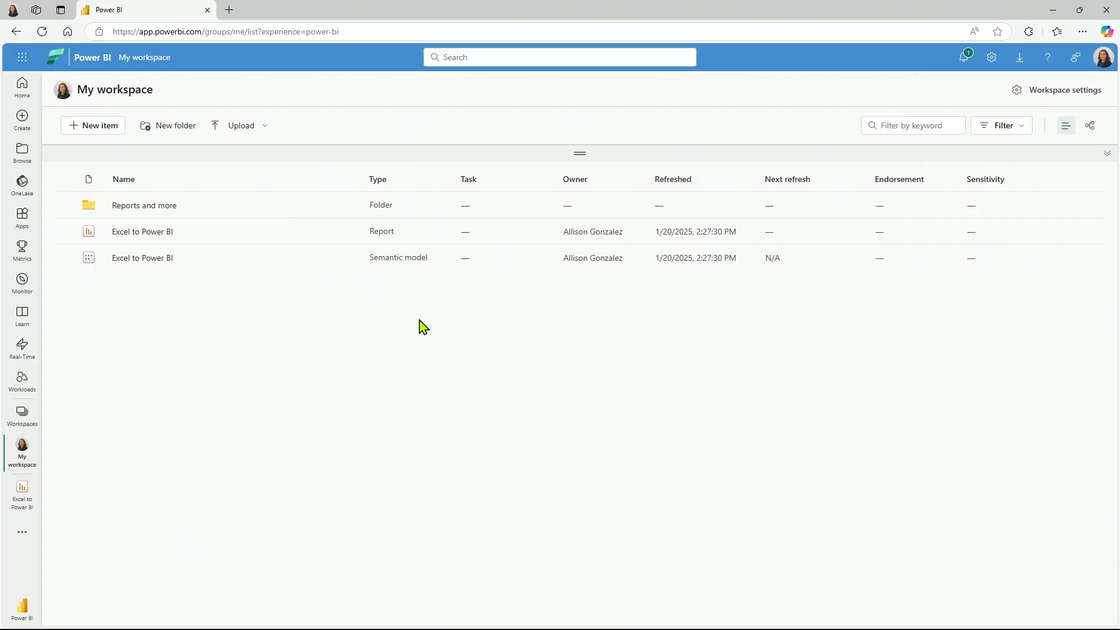
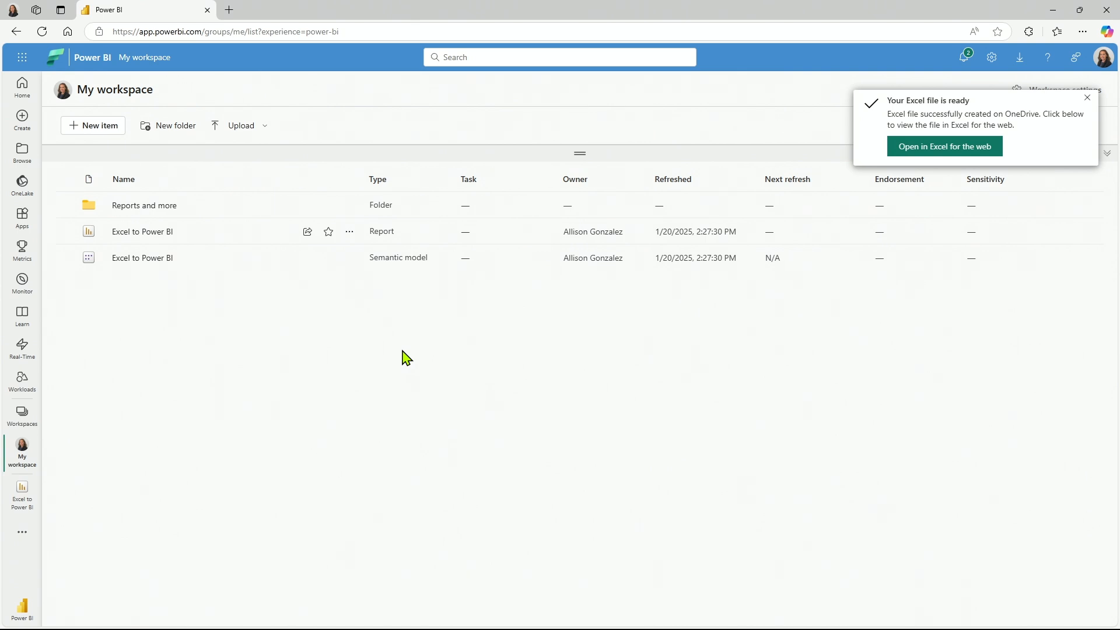
# Open the exported Excel to Power BI workbook in Excel for the web and enable its external data connections.
pyautogui.click(941, 147)
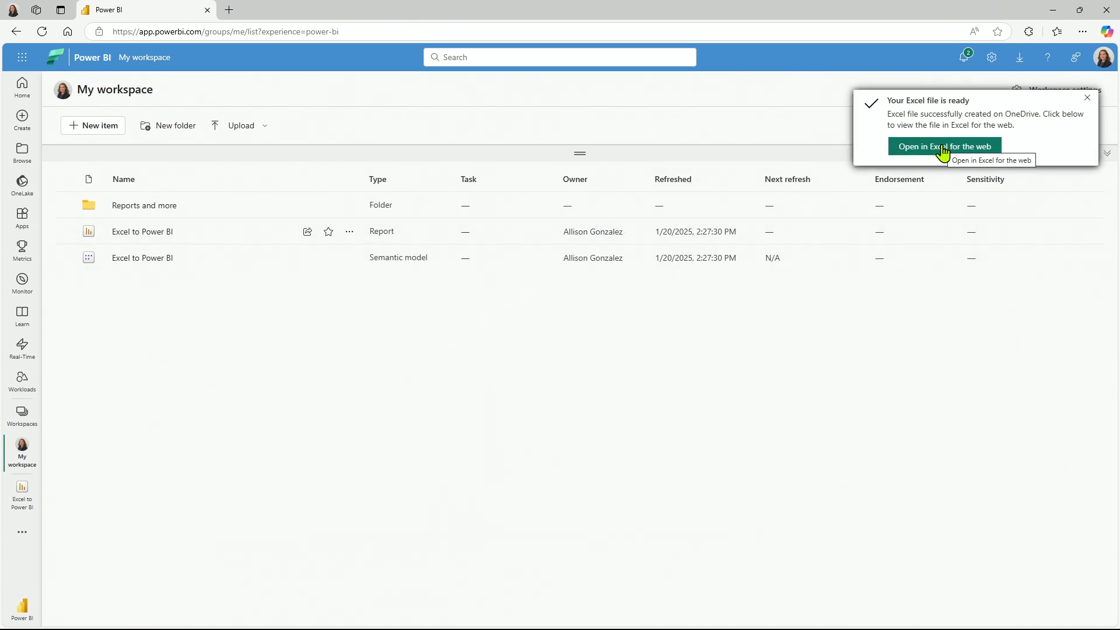
pyautogui.click(942, 147)
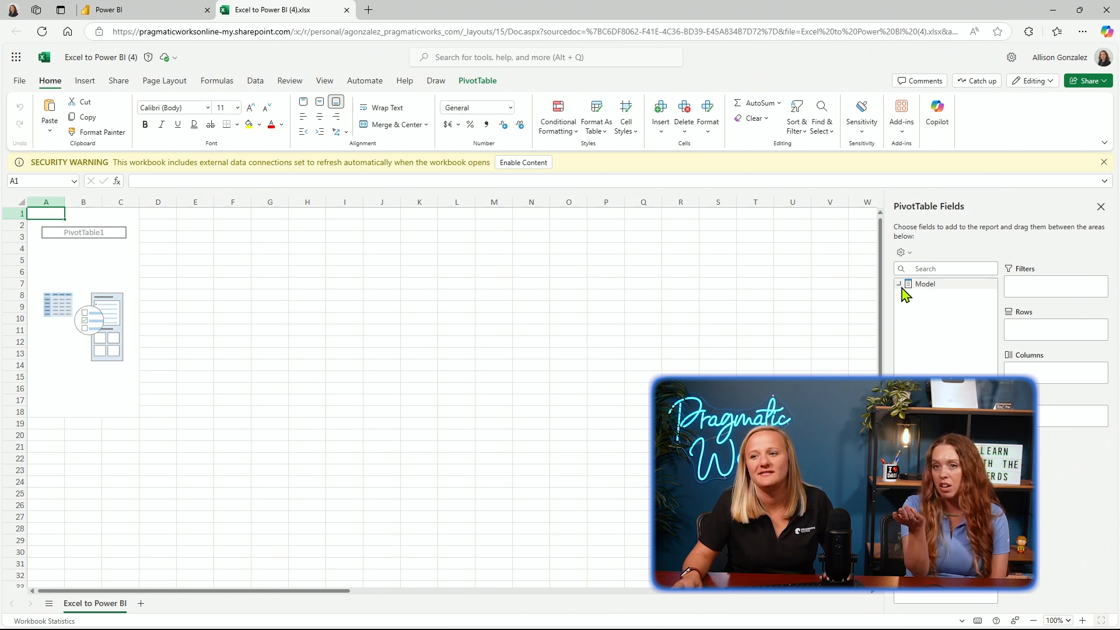
pyautogui.click(523, 163)
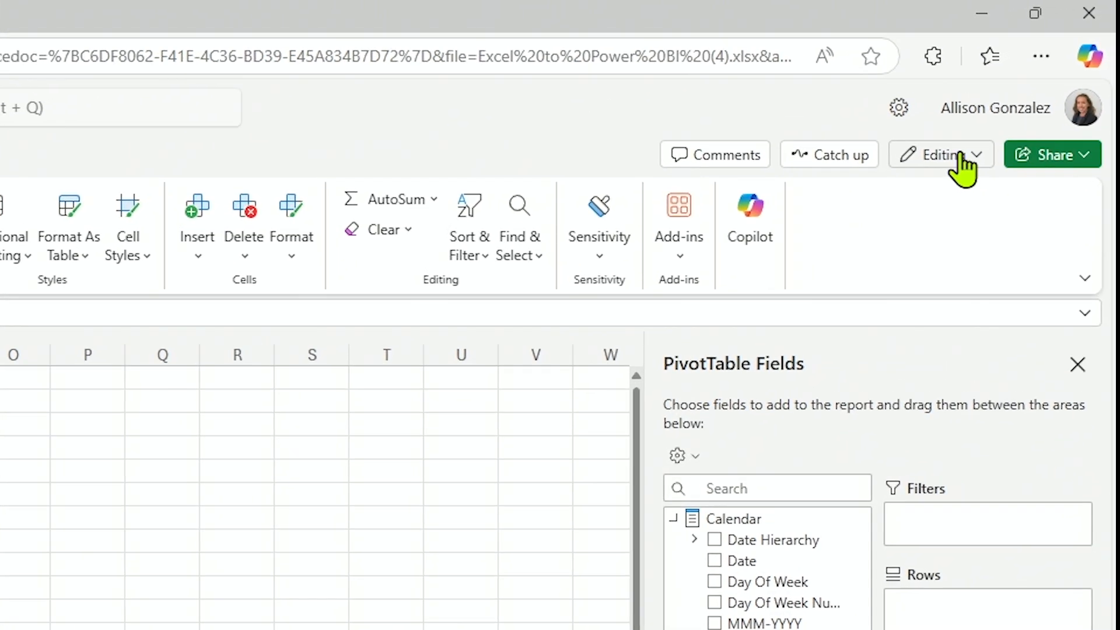
pyautogui.click(1041, 81)
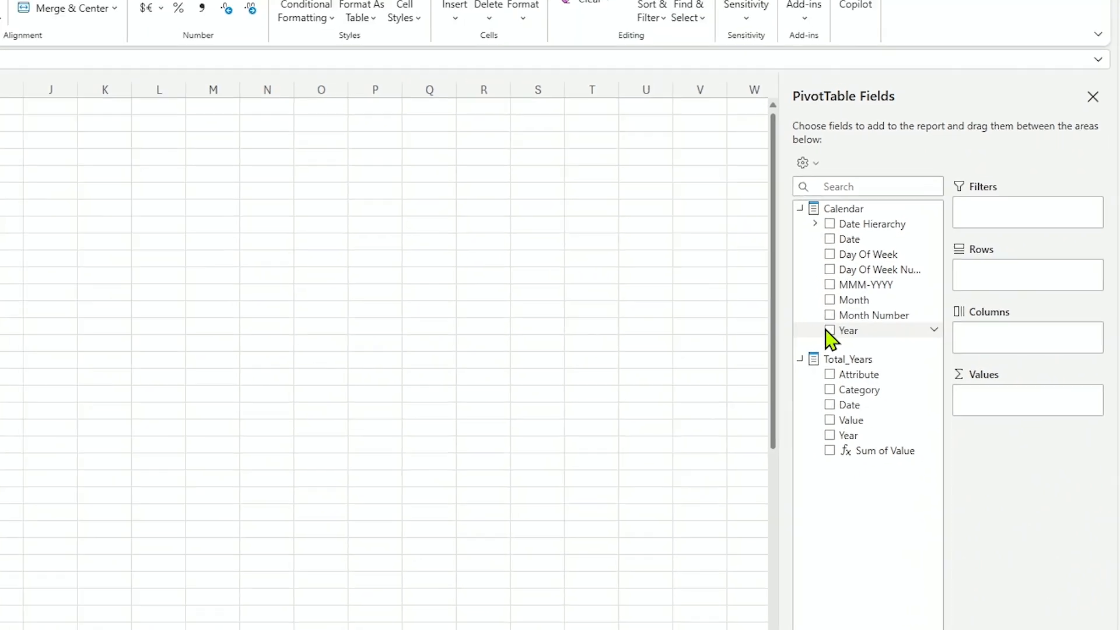
# Build the PivotTable with Calendar Year and Category in rows, Month in columns and Sum of Value in values.
pyautogui.click(770, 320)
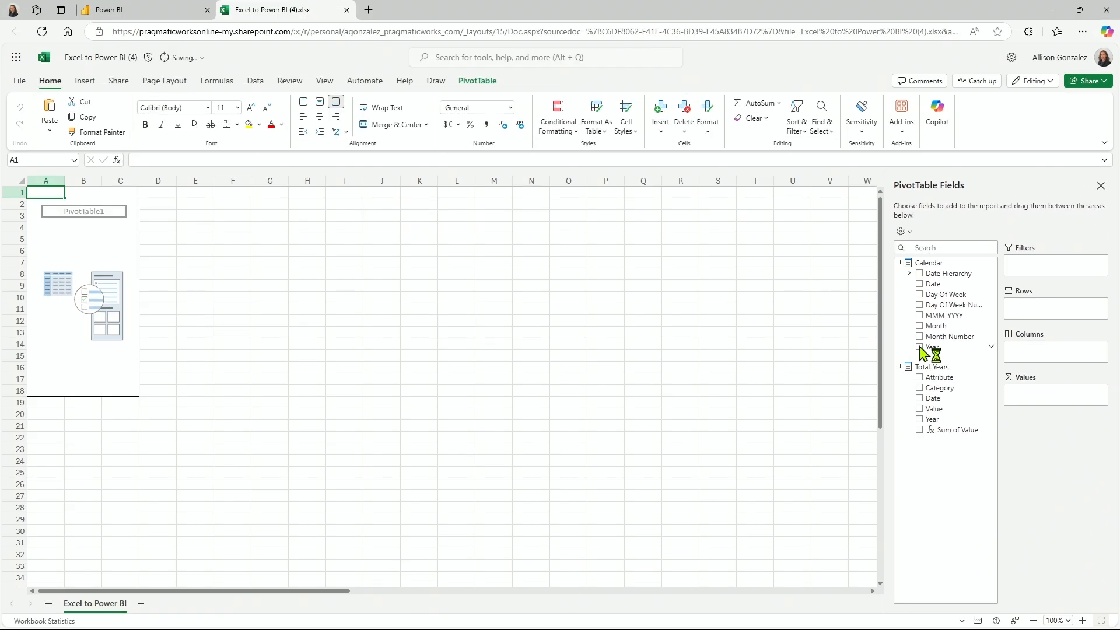
pyautogui.click(920, 389)
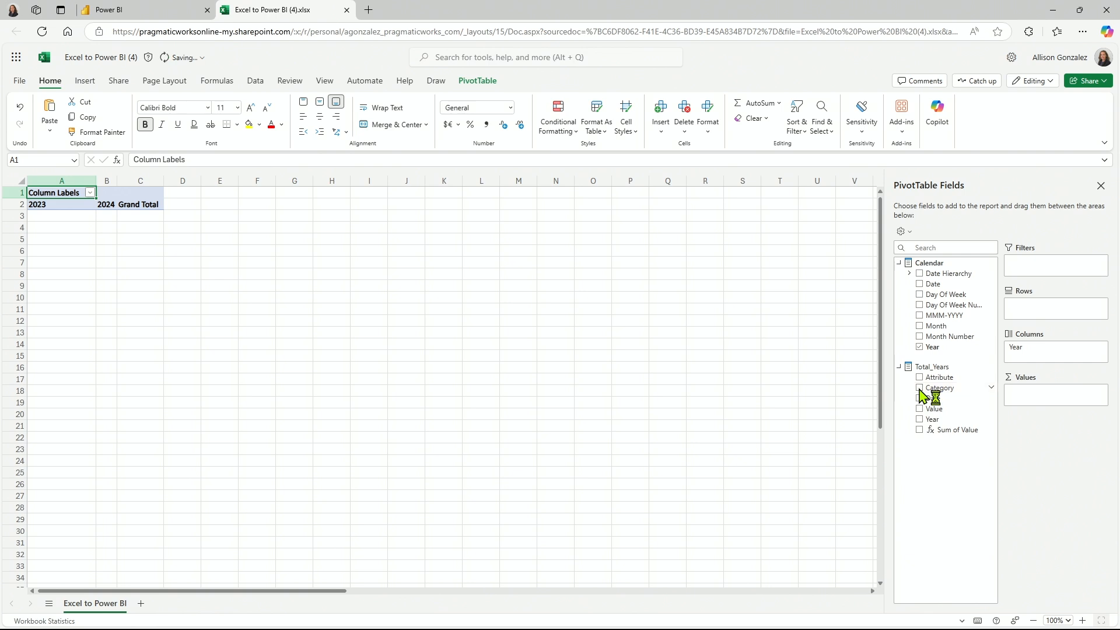
pyautogui.click(919, 326)
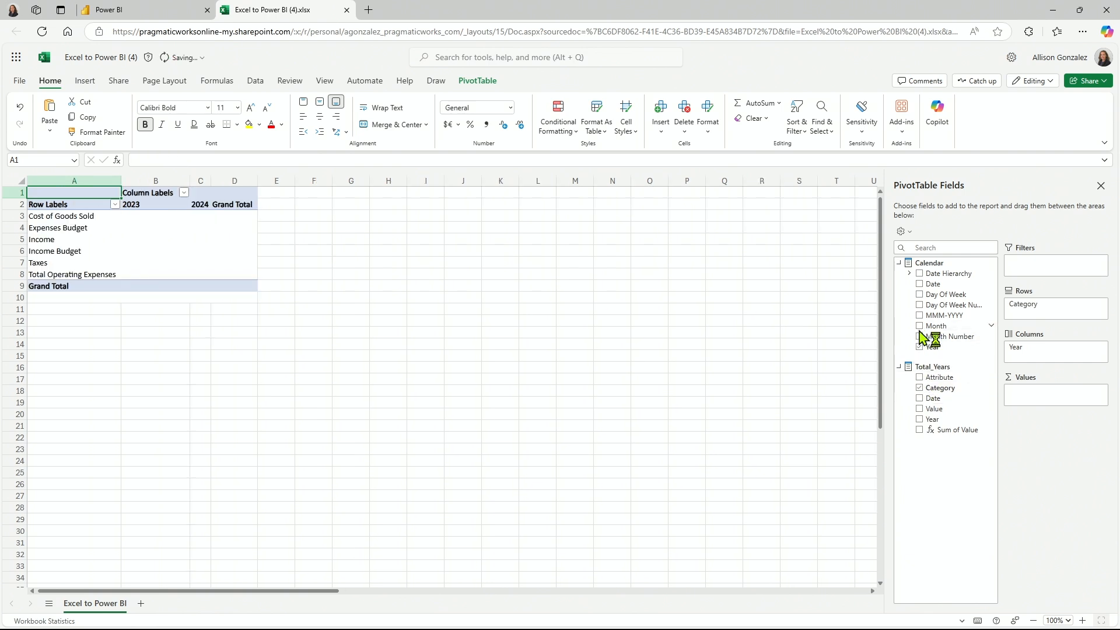
pyautogui.click(920, 429)
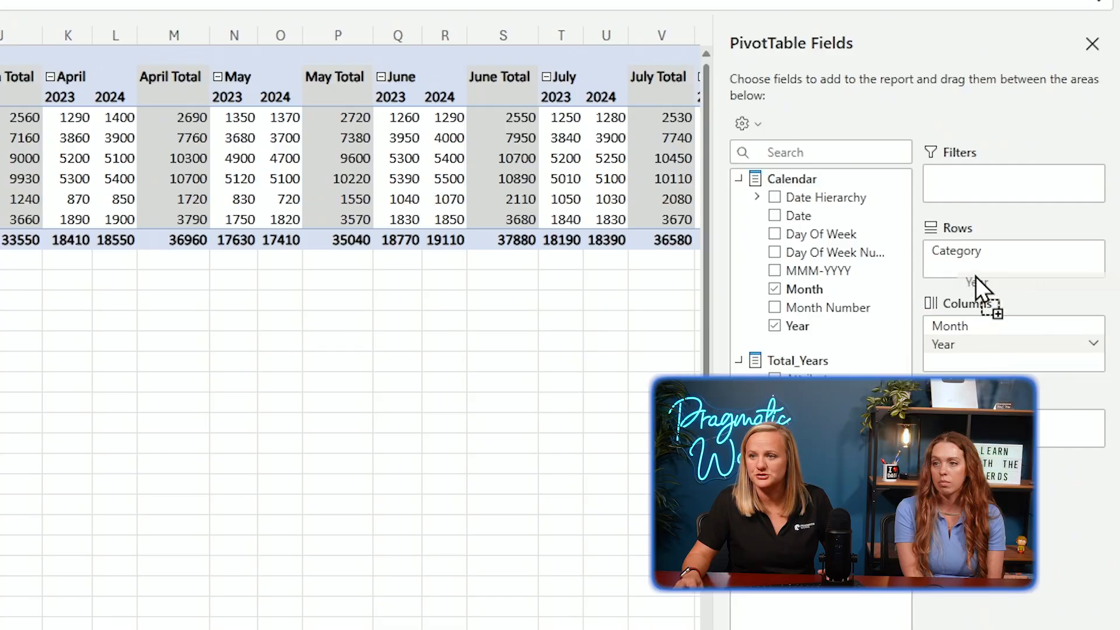
pyautogui.moveTo(976, 277); pyautogui.dragTo(936, 243)
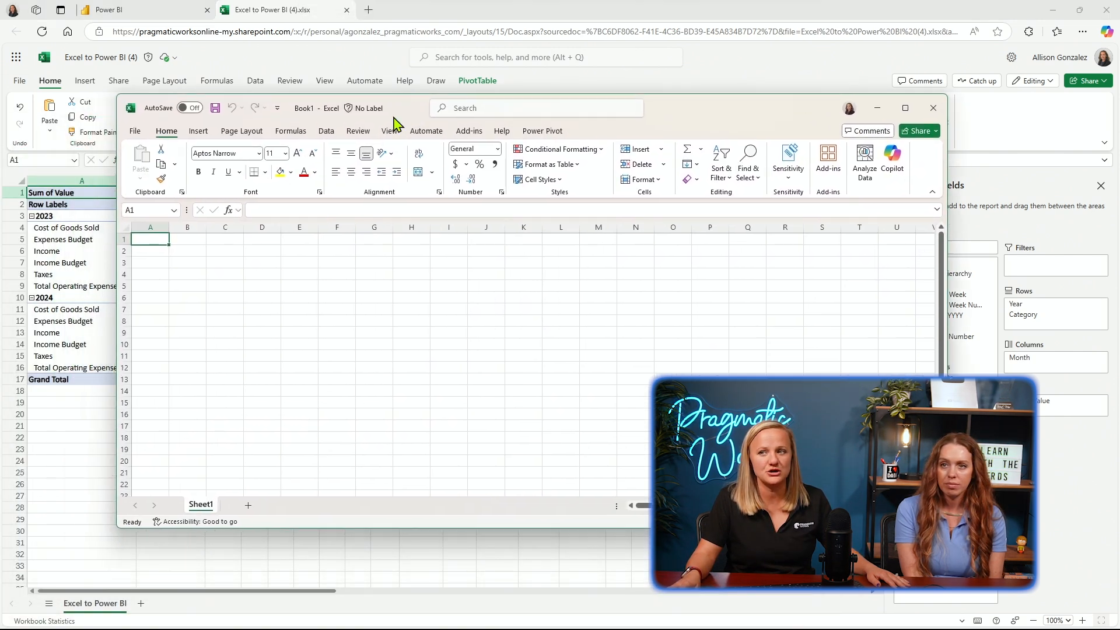
# Switch to the blank Book1 workbook in desktop Excel, maximize it, and get data from Power BI (Pragmatic Works).
pyautogui.click(905, 108)
pyautogui.click(210, 37)
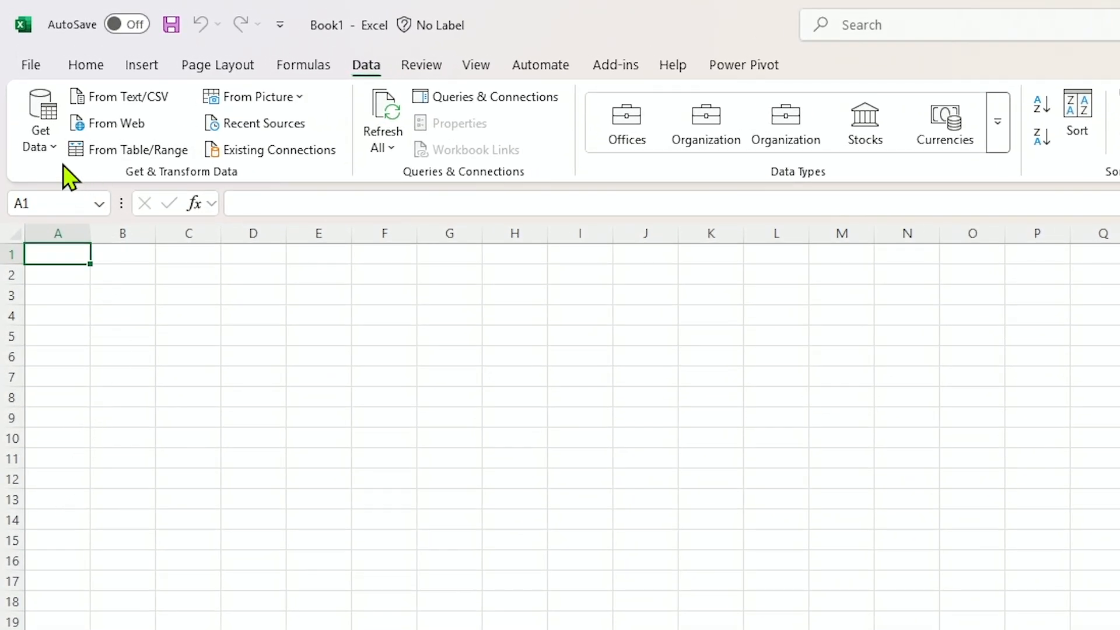
pyautogui.click(41, 144)
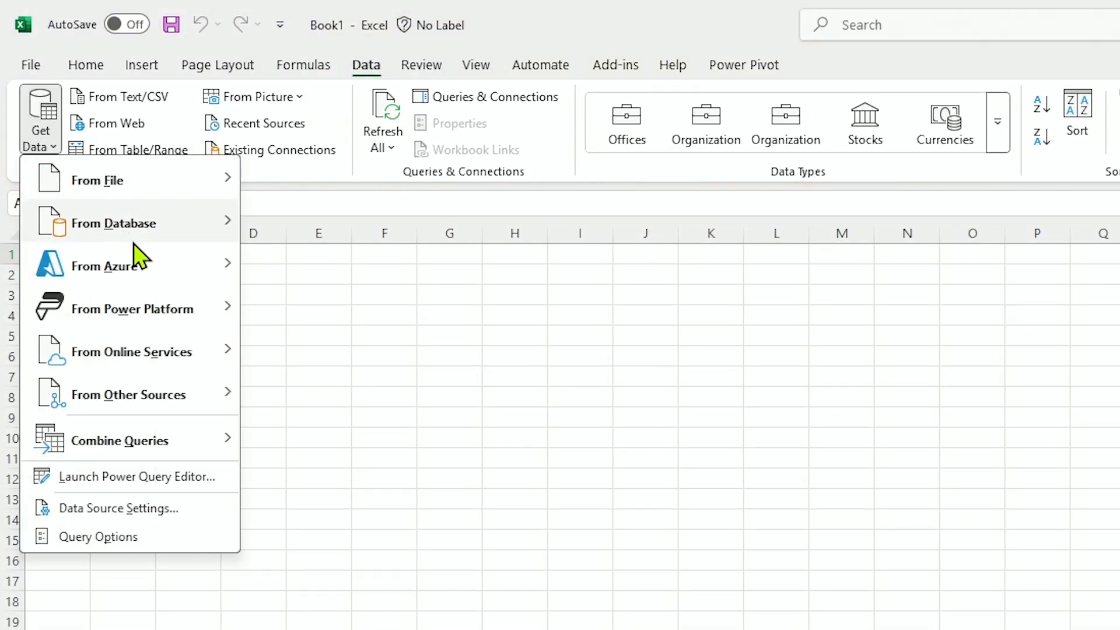
pyautogui.moveTo(149, 306)
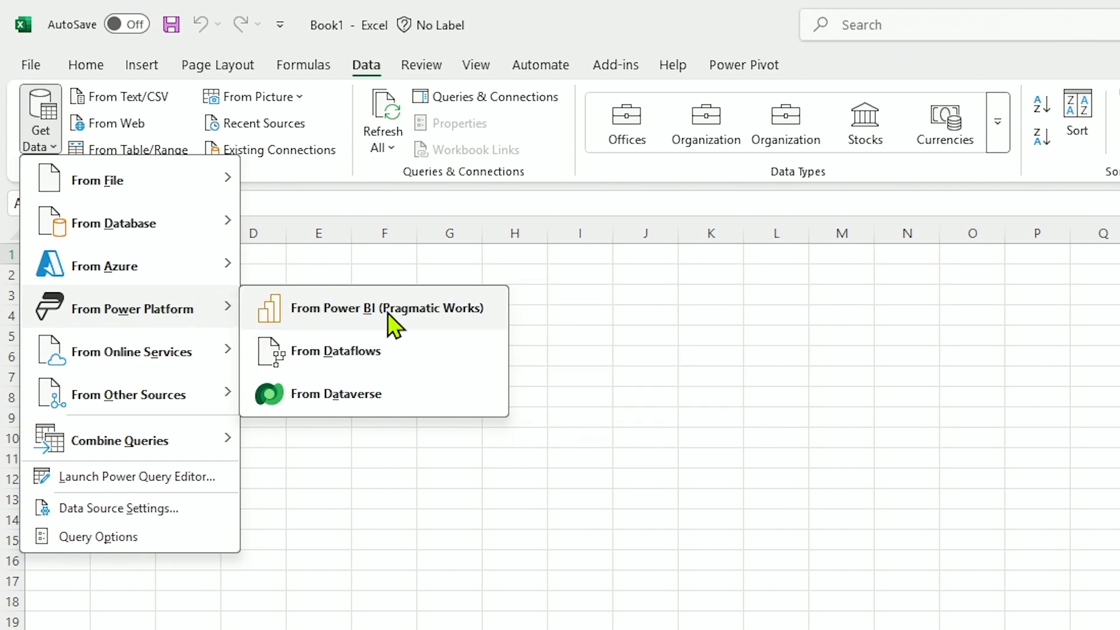
pyautogui.click(387, 308)
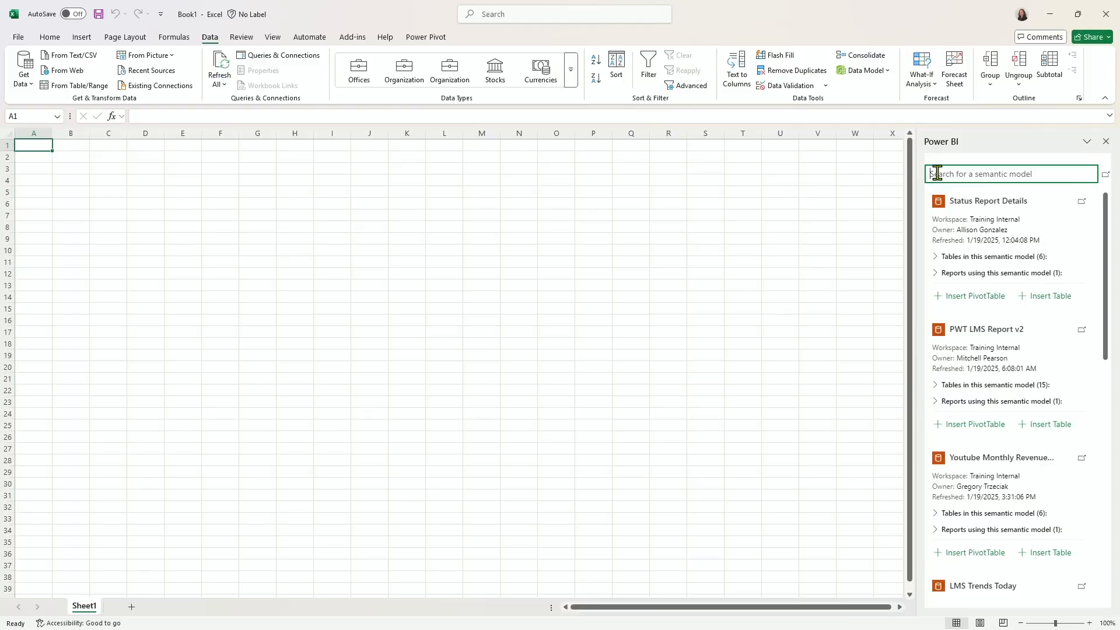
# Search the semantic models for "excel to" and start inserting a table from the Excel to Power BI model.
pyautogui.click(942, 173)
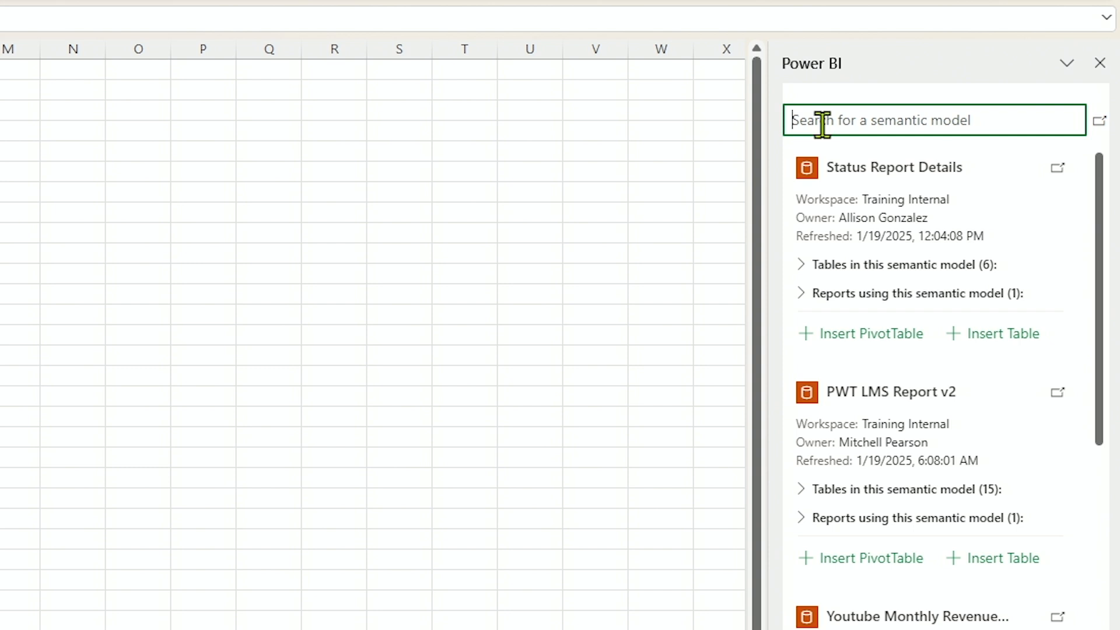
pyautogui.write('ex')
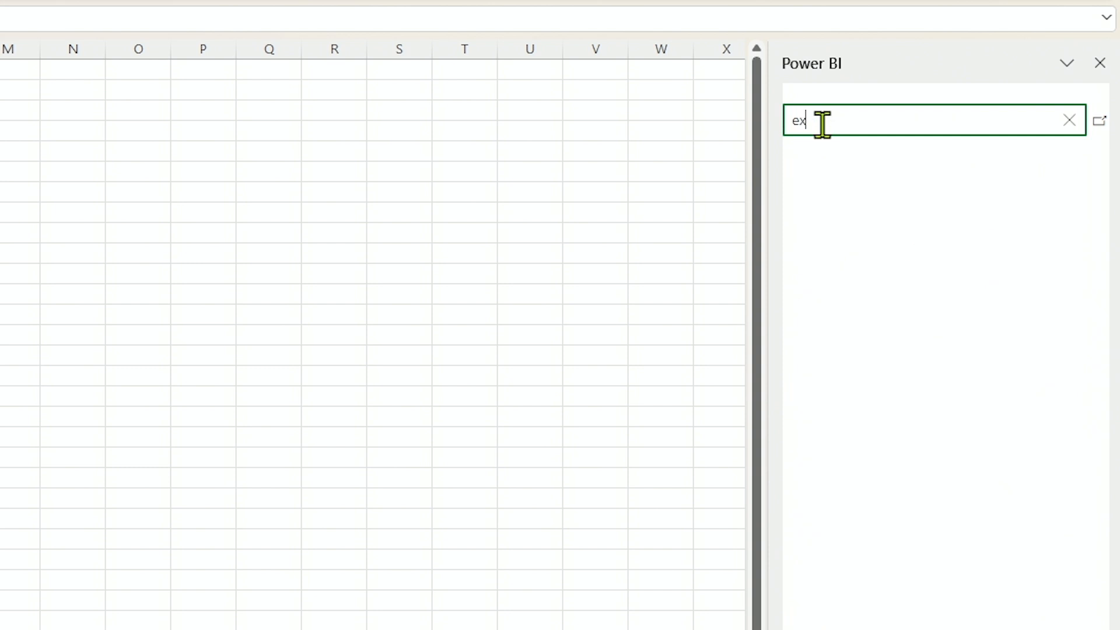
pyautogui.write('cel to')
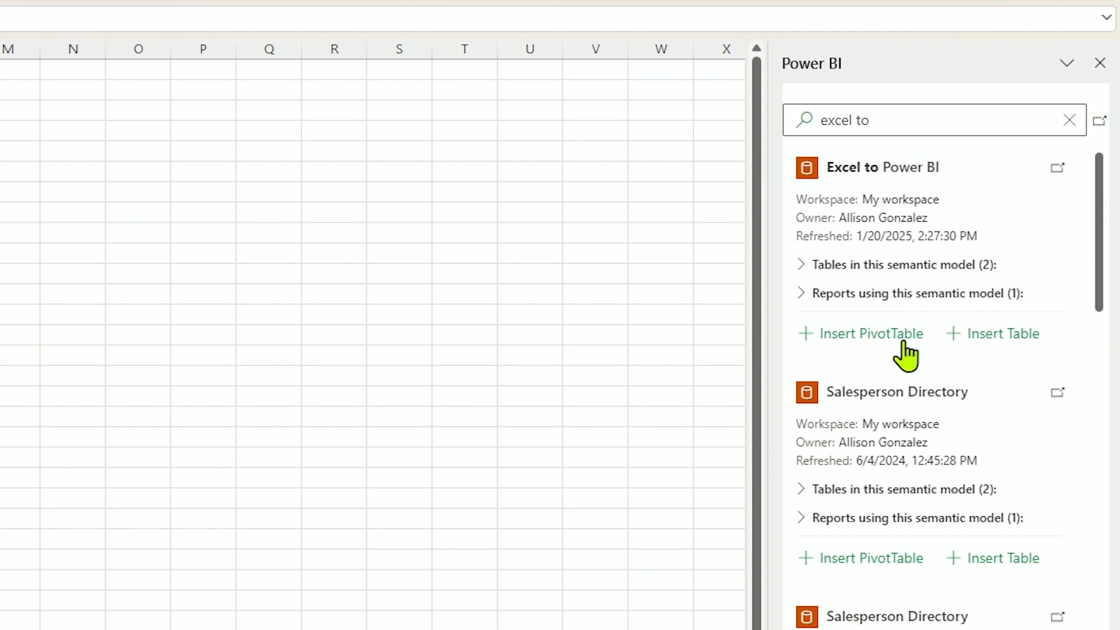
pyautogui.click(1008, 343)
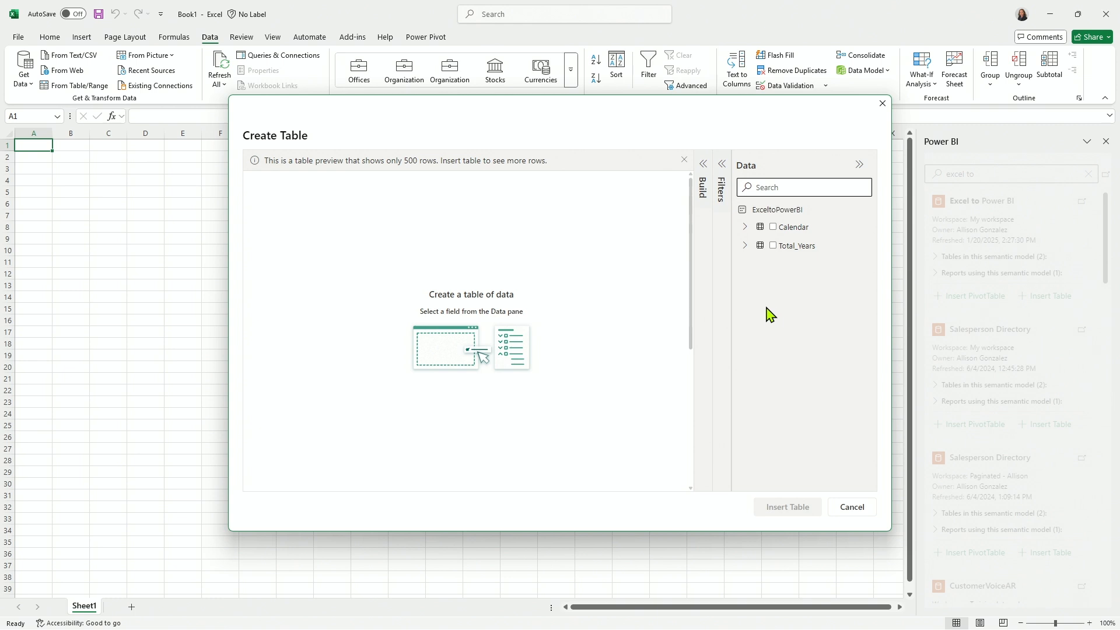
# Expand the Calendar and Total_Years tables and add Attribute, Category and Sum of Value to the table.
pyautogui.click(744, 227)
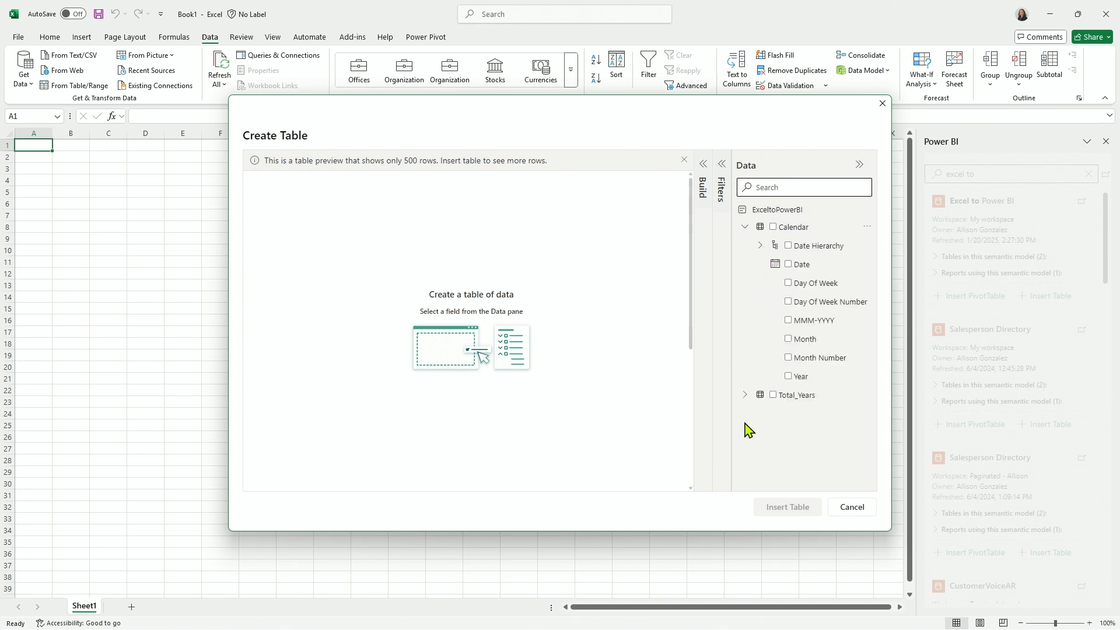
pyautogui.click(745, 395)
pyautogui.click(803, 266)
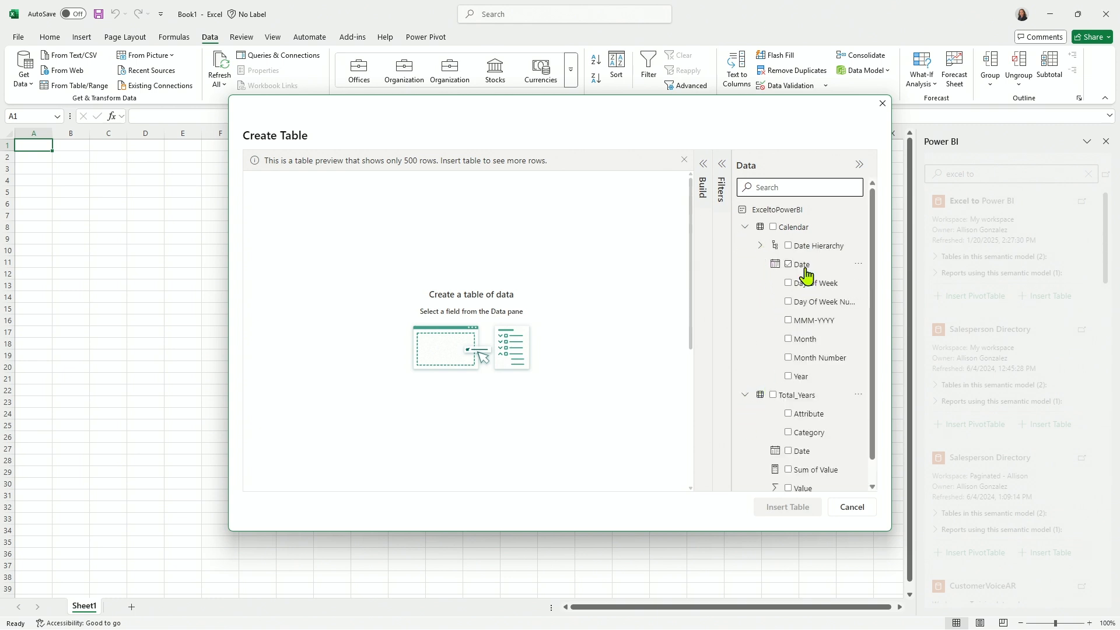
pyautogui.scroll(-1, 807, 275)
pyautogui.click(789, 389)
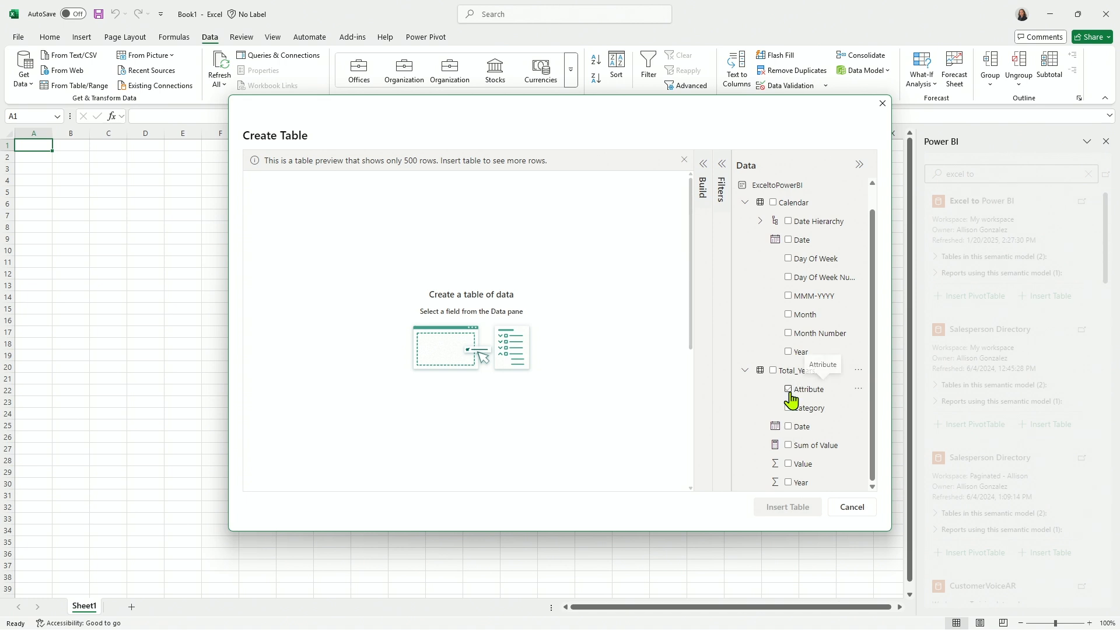
pyautogui.click(789, 407)
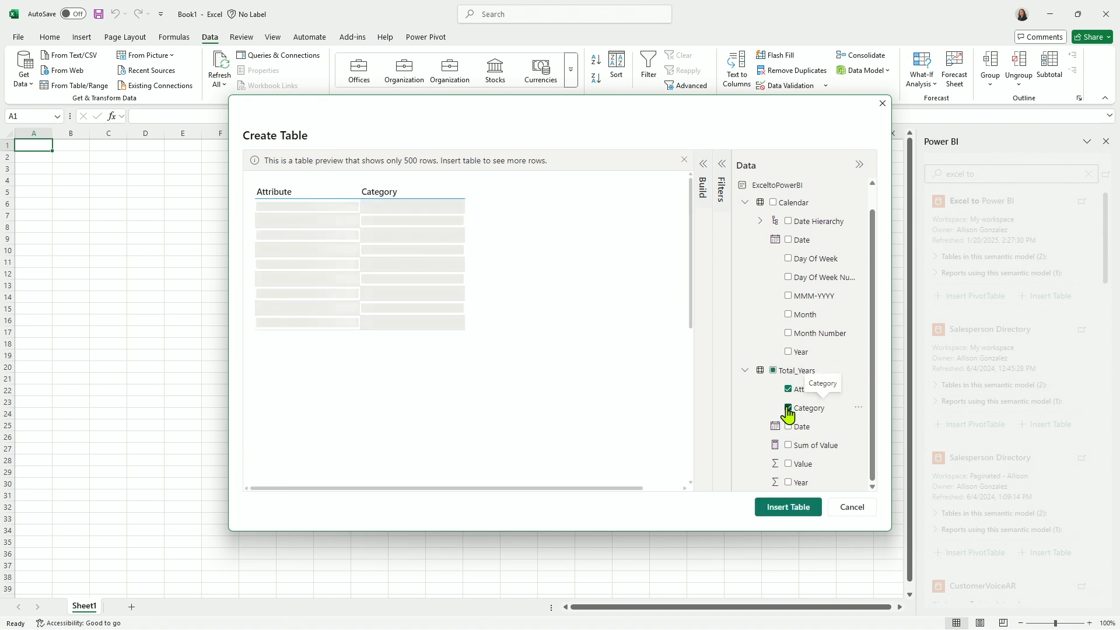
pyautogui.click(788, 447)
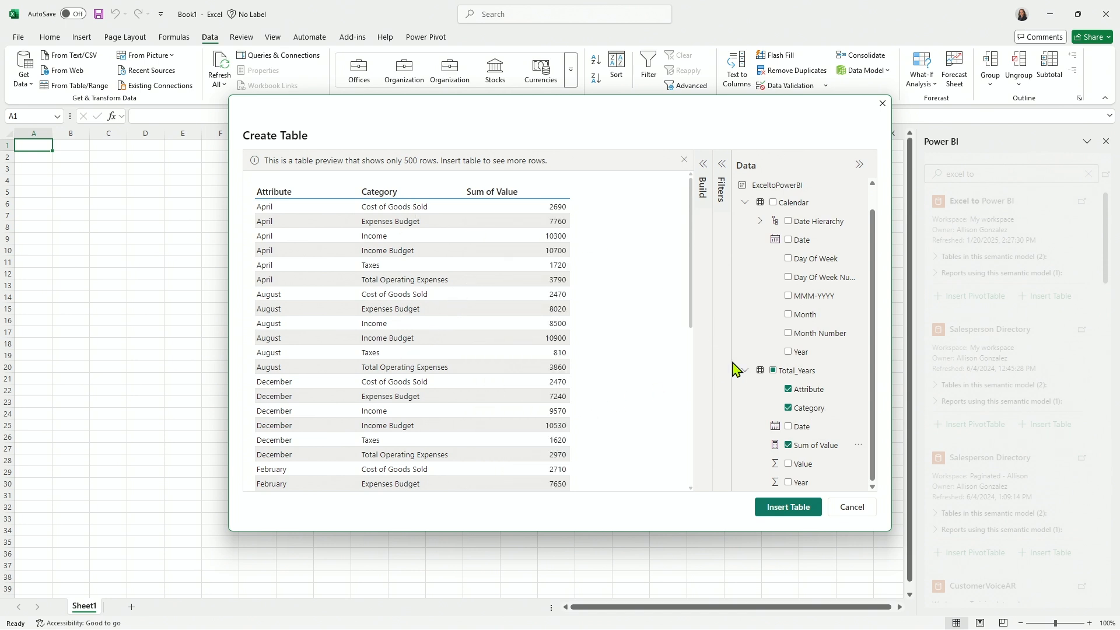
# Add Calendar Date and Total_Years Value to the table, leaving out Month Number, and insert it into the worksheet.
pyautogui.click(834, 355)
pyautogui.scroll(1, 839, 315)
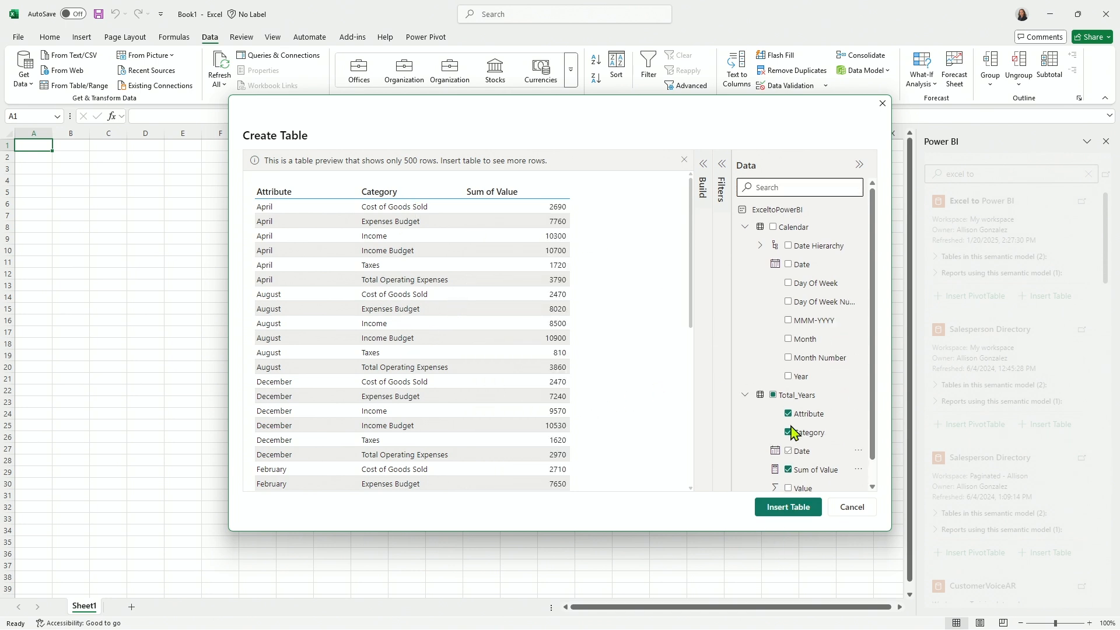
pyautogui.click(788, 264)
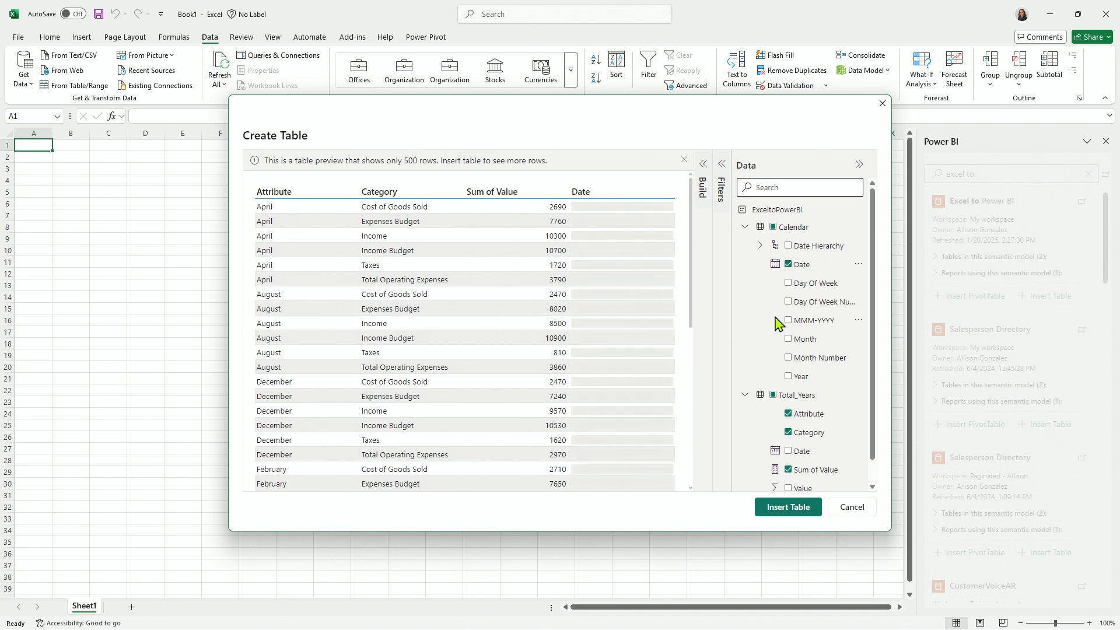
pyautogui.click(788, 359)
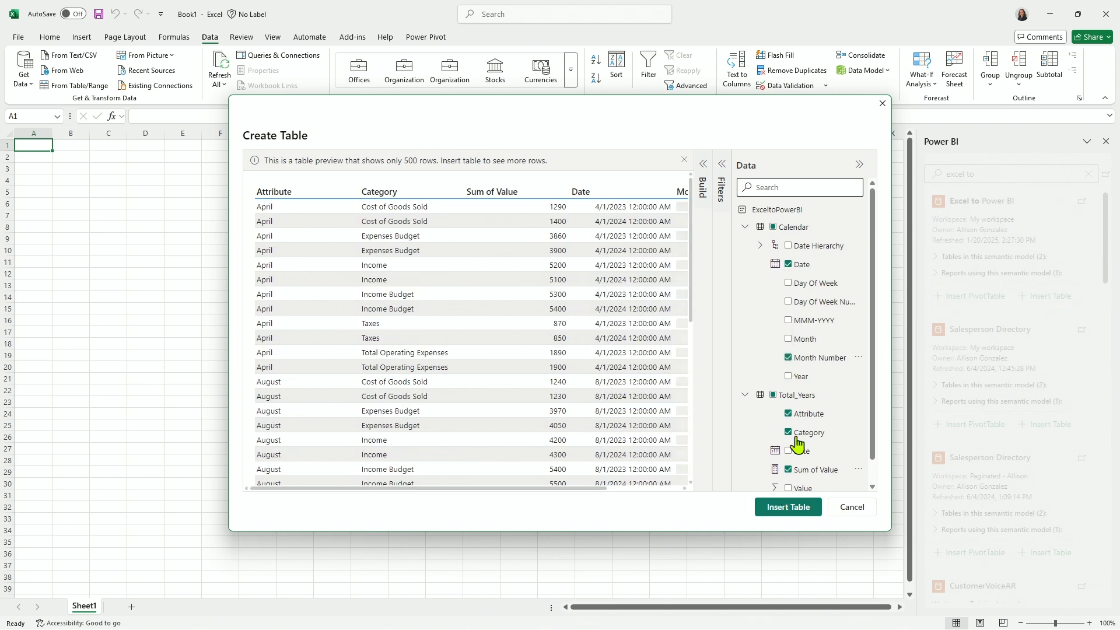
pyautogui.click(788, 358)
pyautogui.scroll(-1, 793, 357)
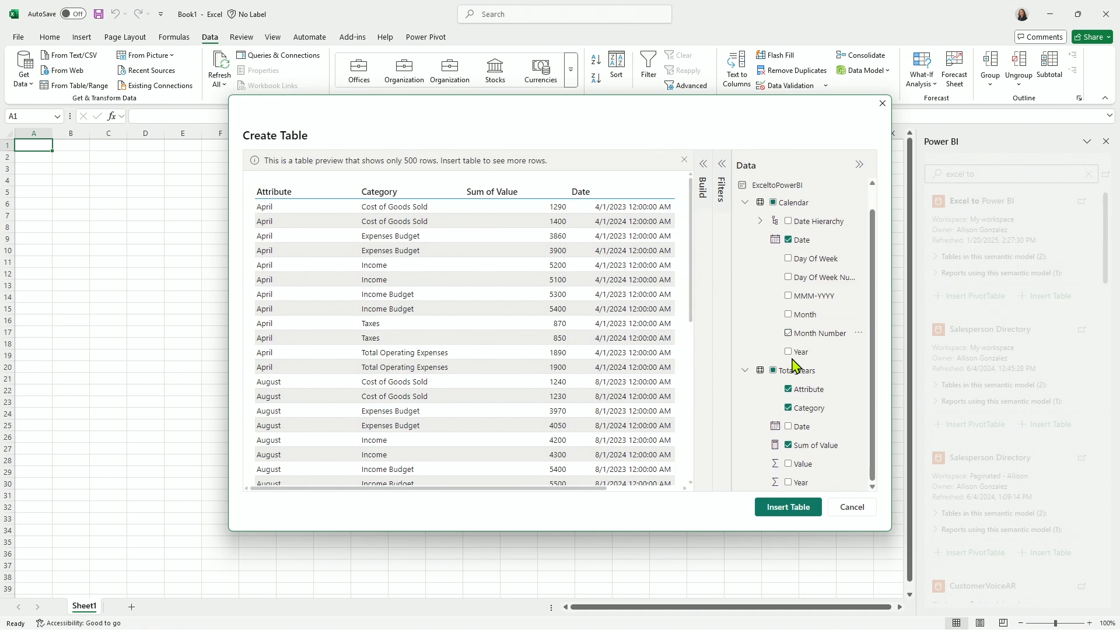
pyautogui.click(789, 482)
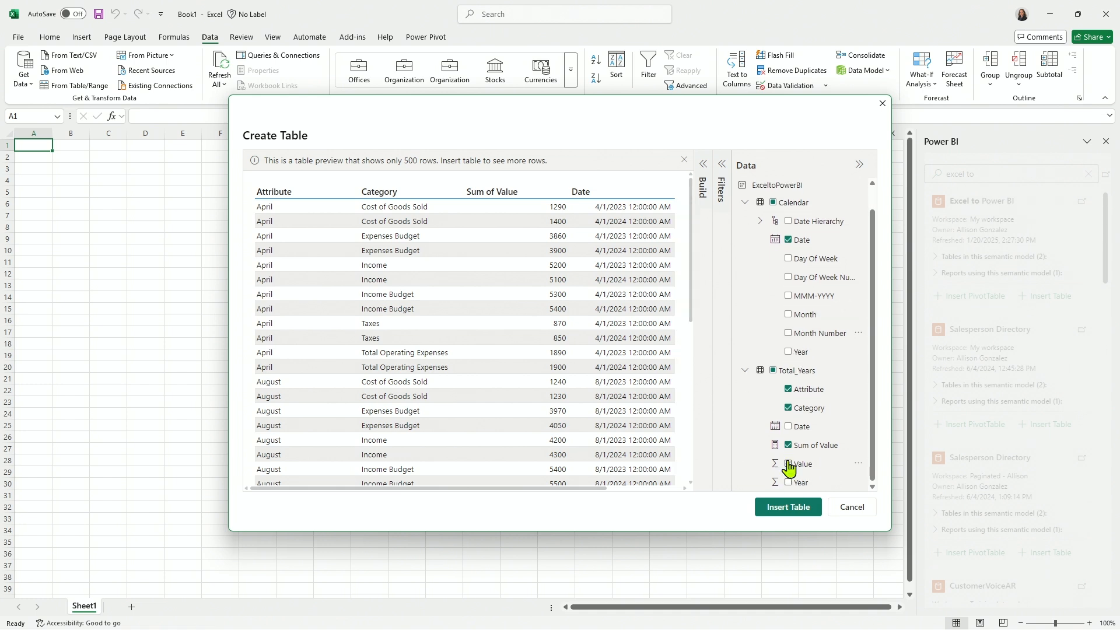
pyautogui.click(788, 507)
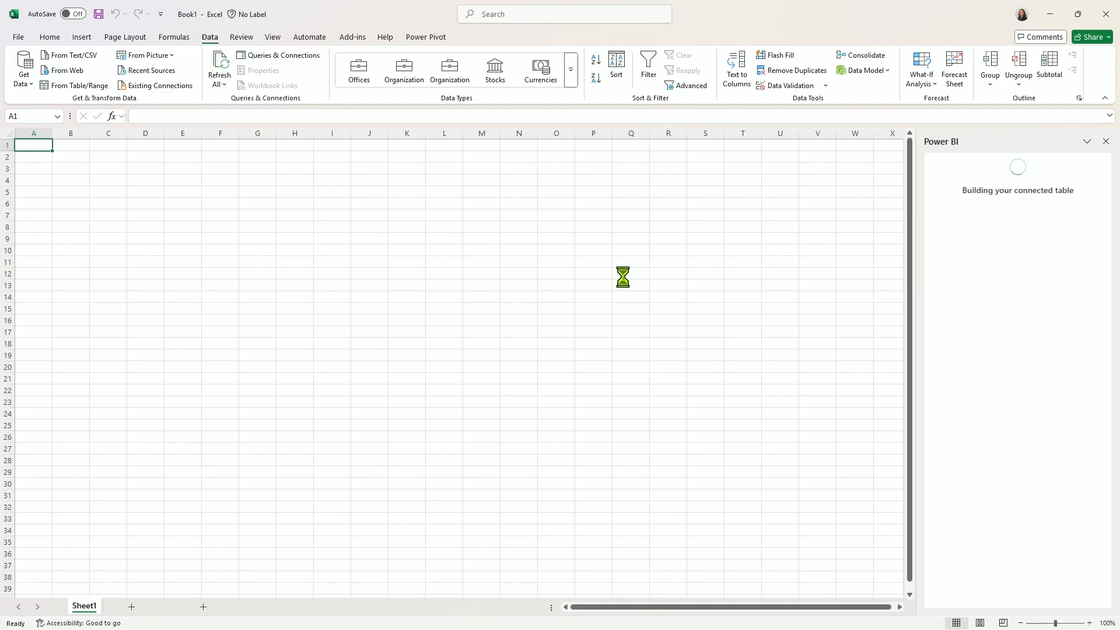